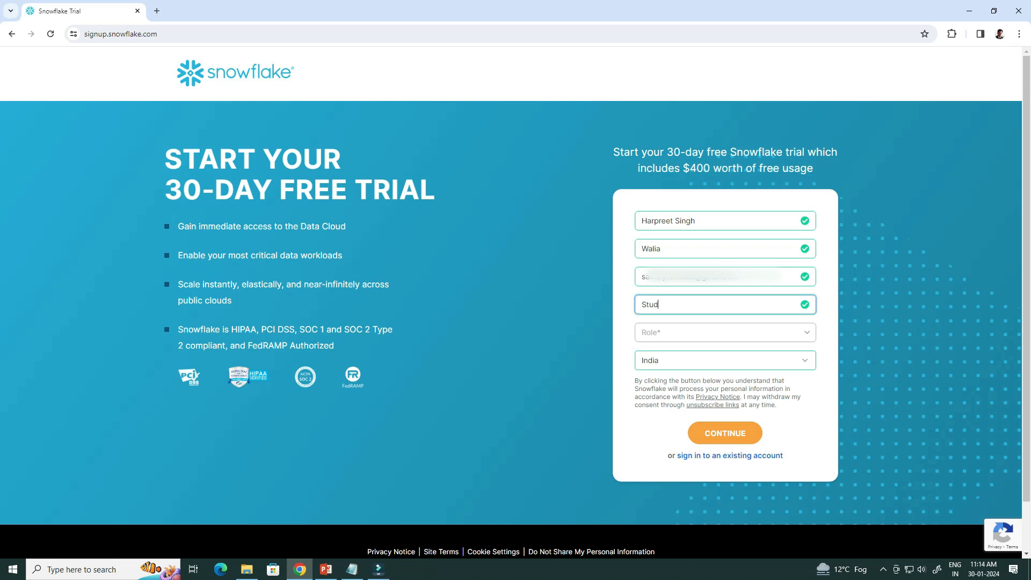
Choose IT / DBA as the role and continue to the edition and cloud provider step.
key(Tab)
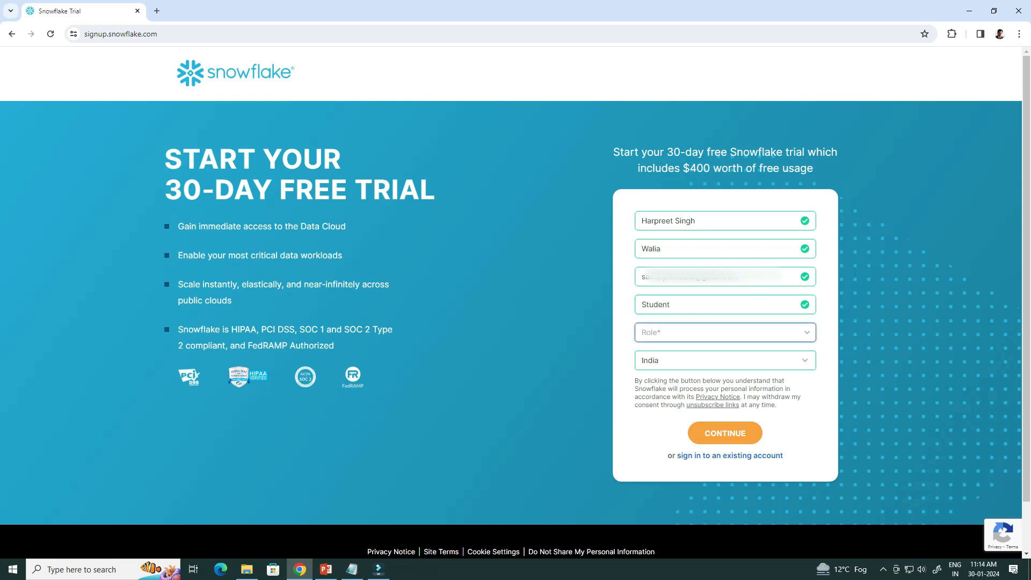
key(Down)
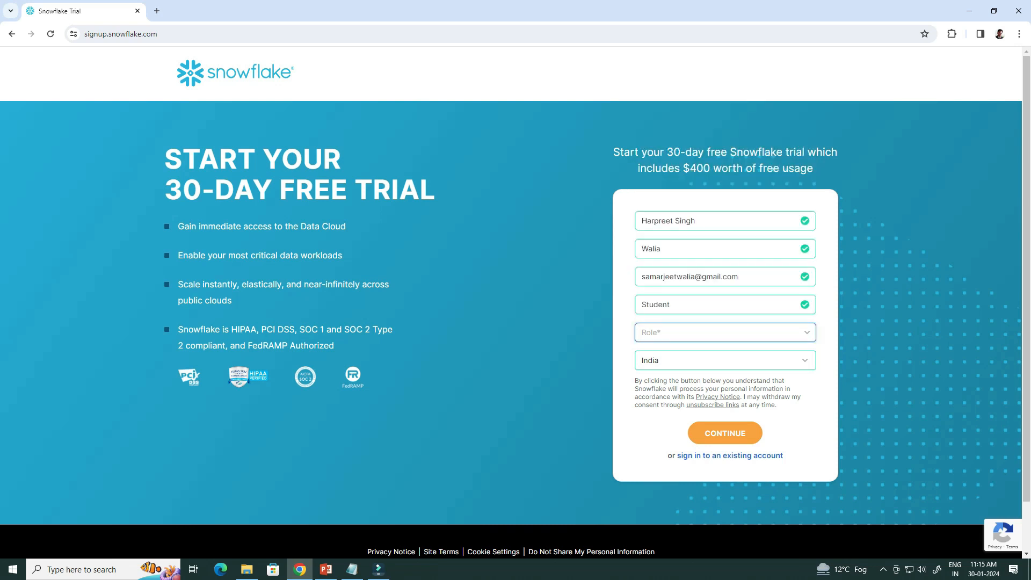
key(Down)
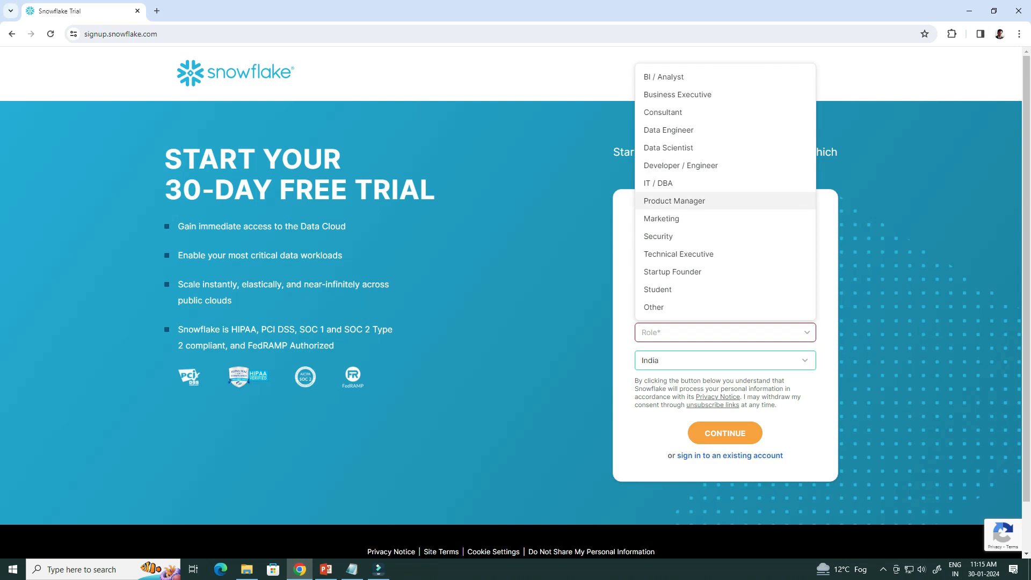
key(Return)
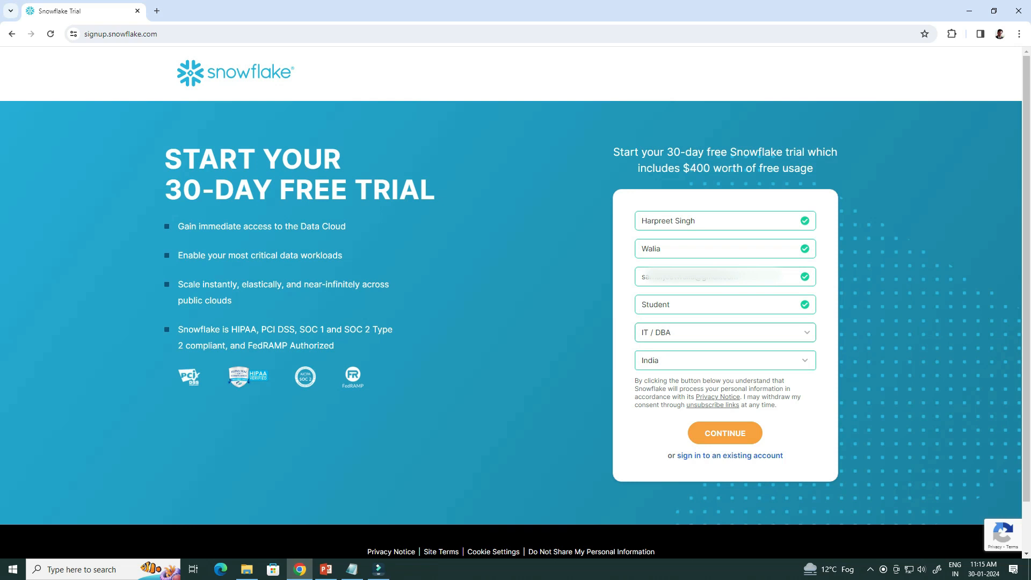
click(725, 433)
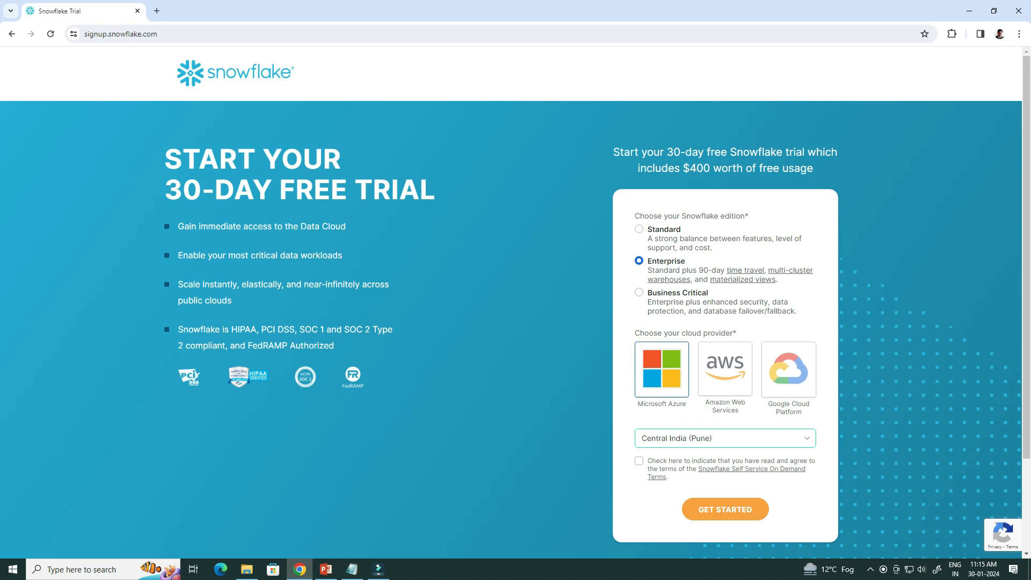
Accept the self-service terms and start the Enterprise trial on Microsoft Azure, Central India (Pune).
click(725, 439)
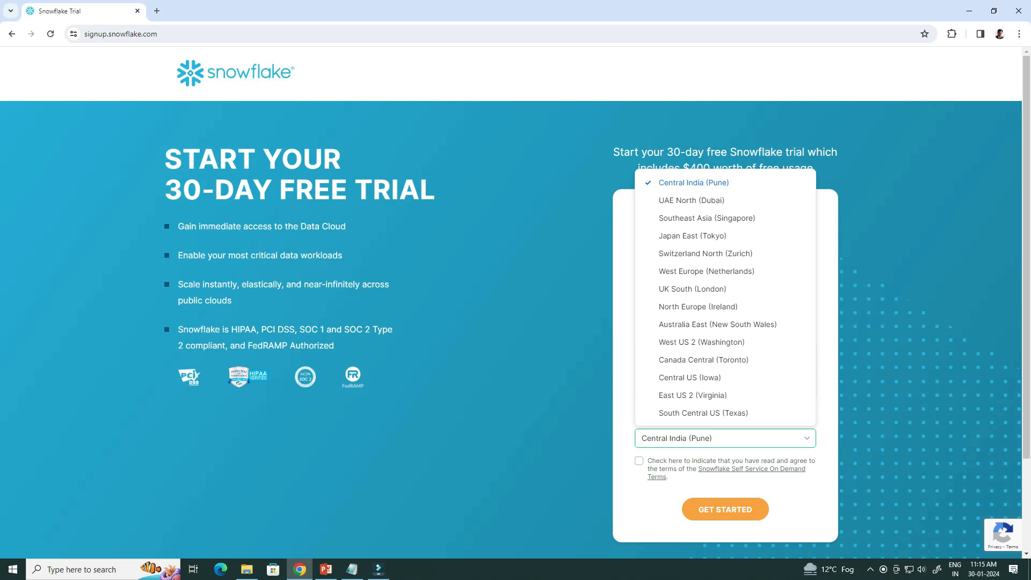
click(639, 461)
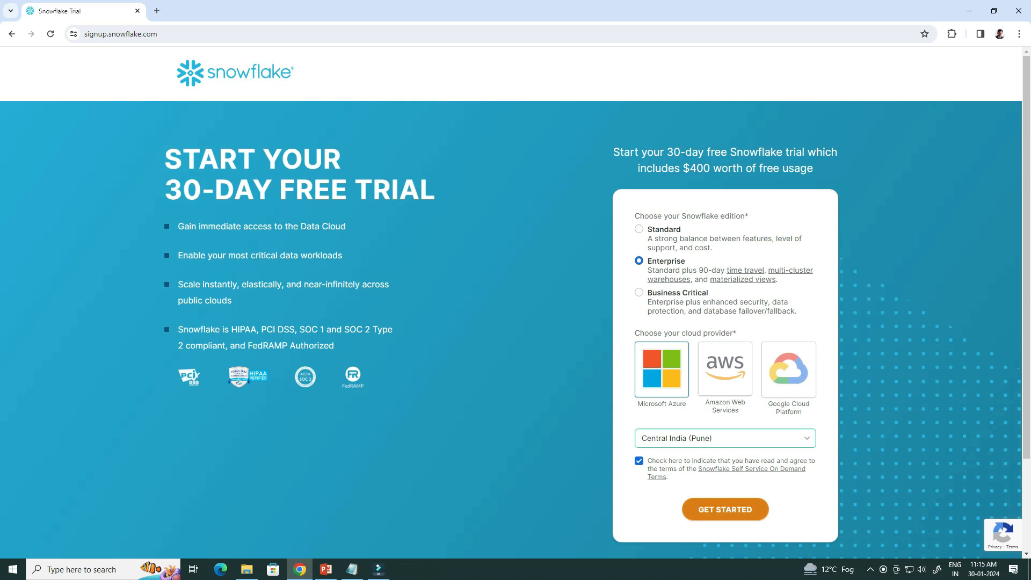
click(725, 509)
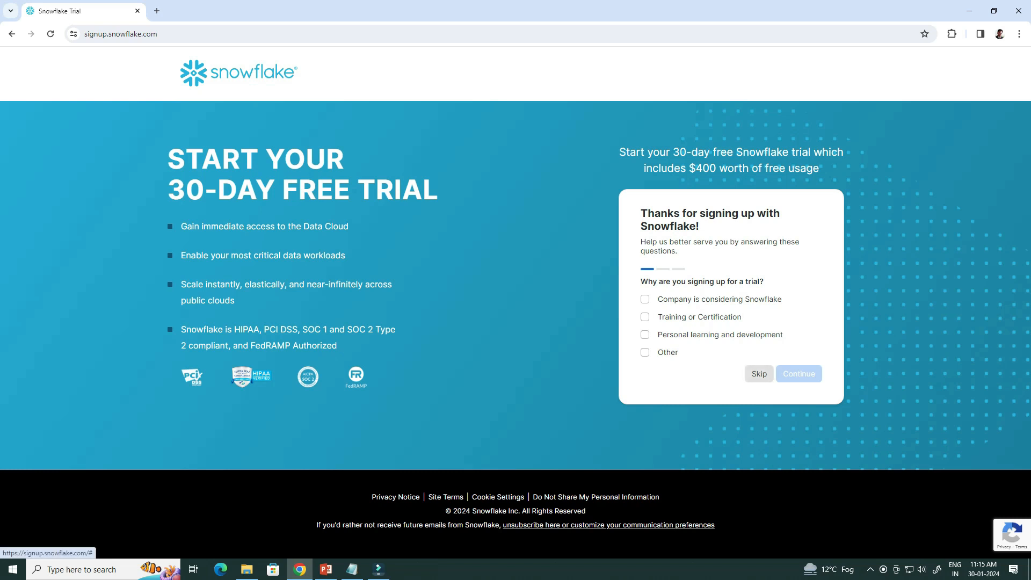
Skip the three signup questions about reasons, intended uses and language.
click(759, 374)
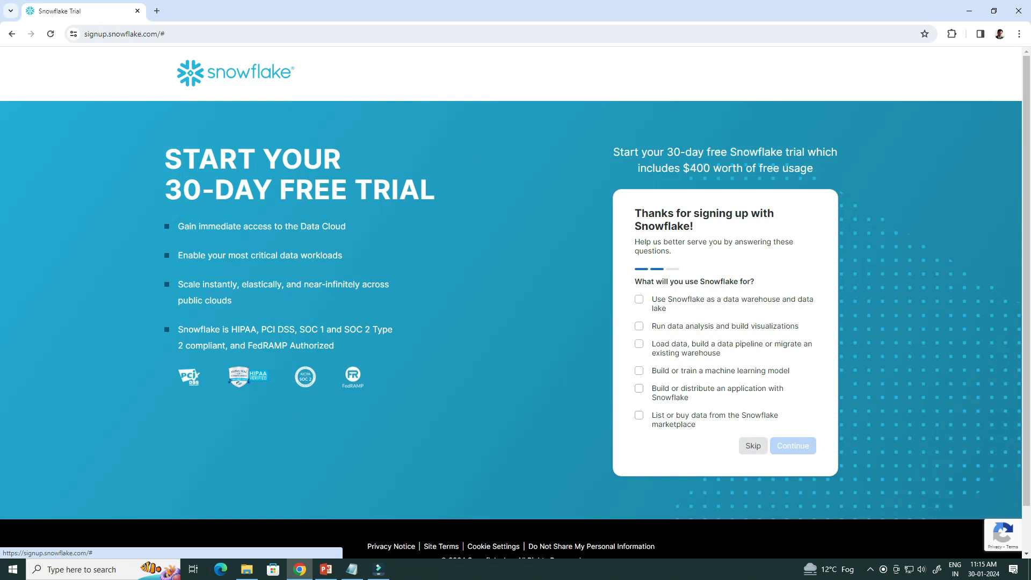
click(753, 446)
click(761, 411)
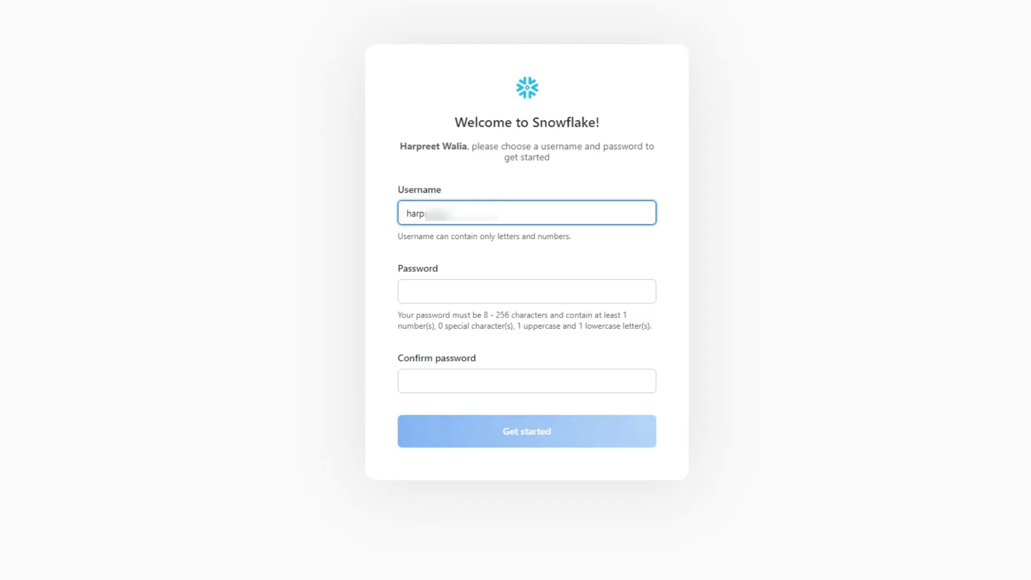
Enter and confirm the new account password, then submit the username and password.
click(407, 292)
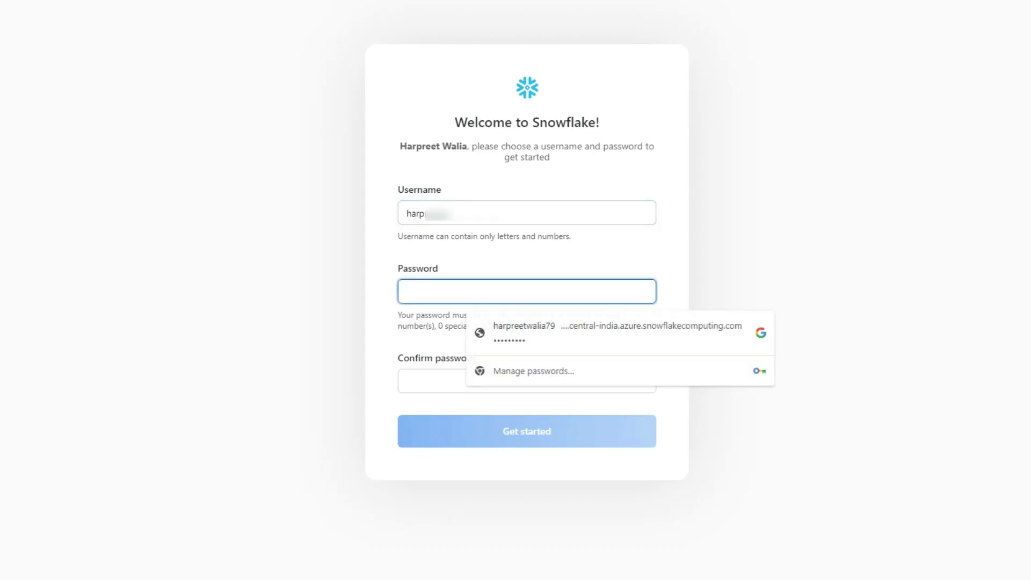
text(••••••••)
key(BackSpace)
key(BackSpace)
key(BackSpace)
key(BackSpace)
key(BackSpace)
key(BackSpace)
key(BackSpace)
key(BackSpace)
text(•••••••••)
key(Tab)
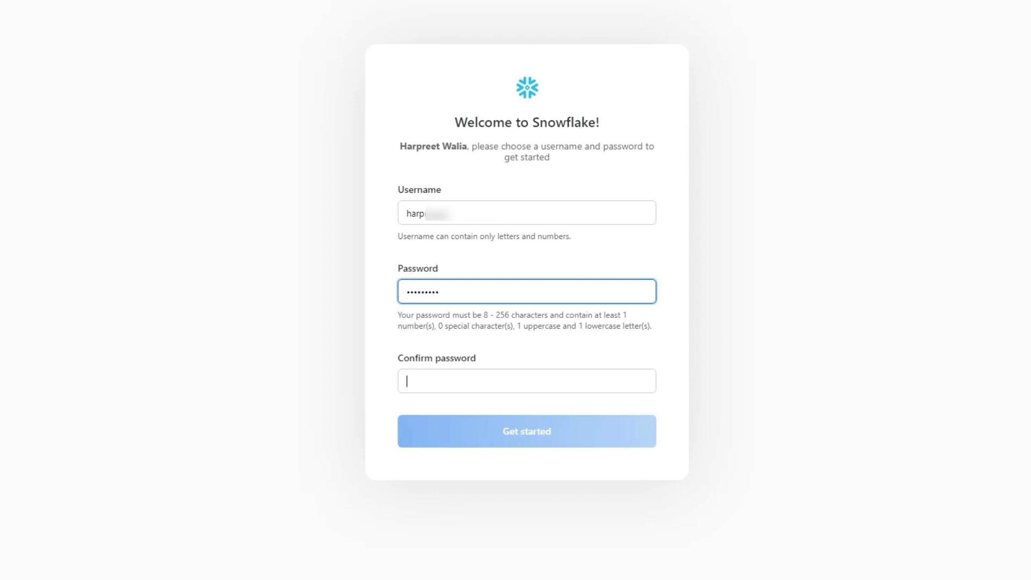
text(••••••)
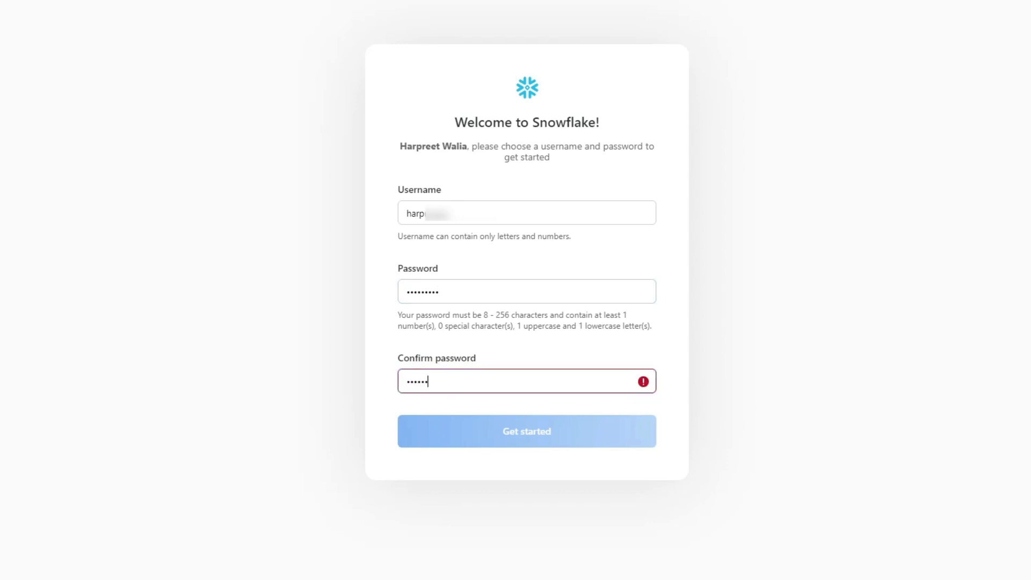
text(•••)
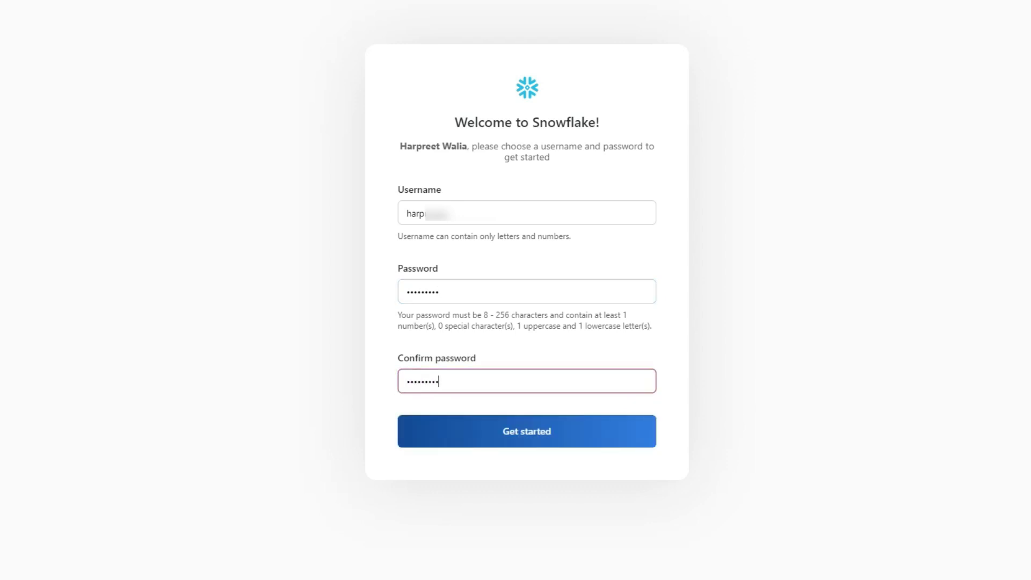
key(Return)
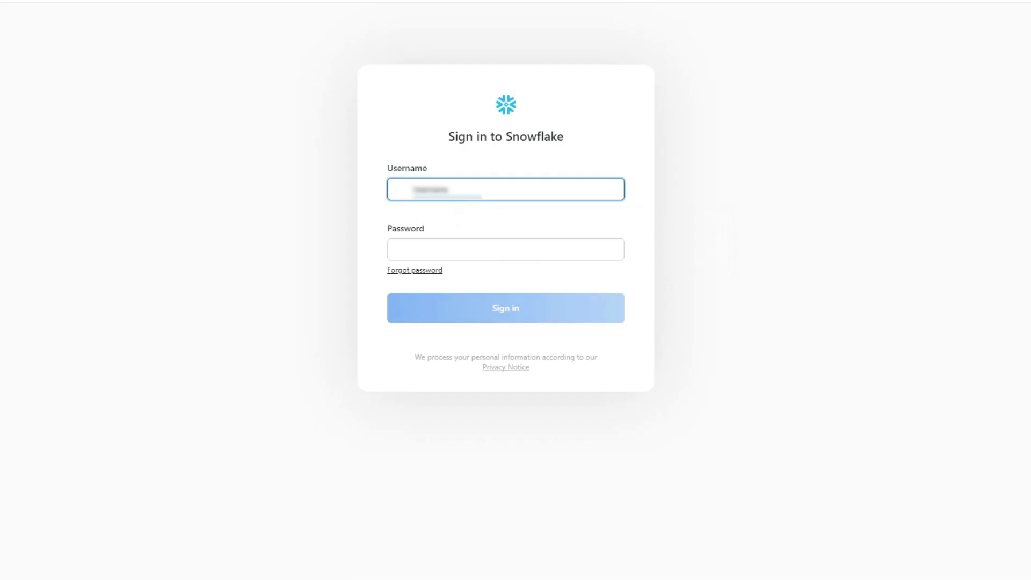
Sign in to the trial account with the username and account password.
key(Tab)
text(••••••)
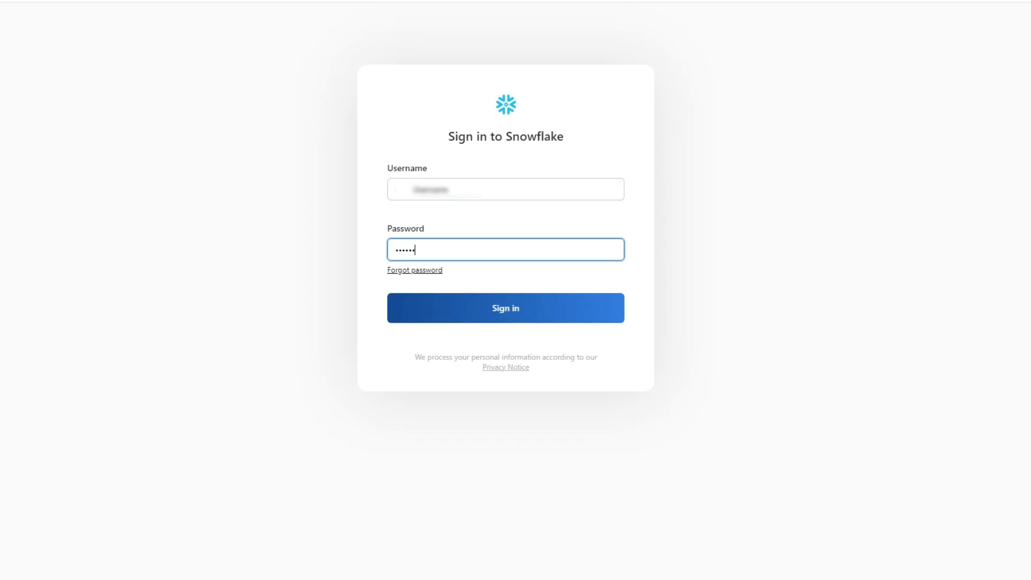
text(•••)
key(Return)
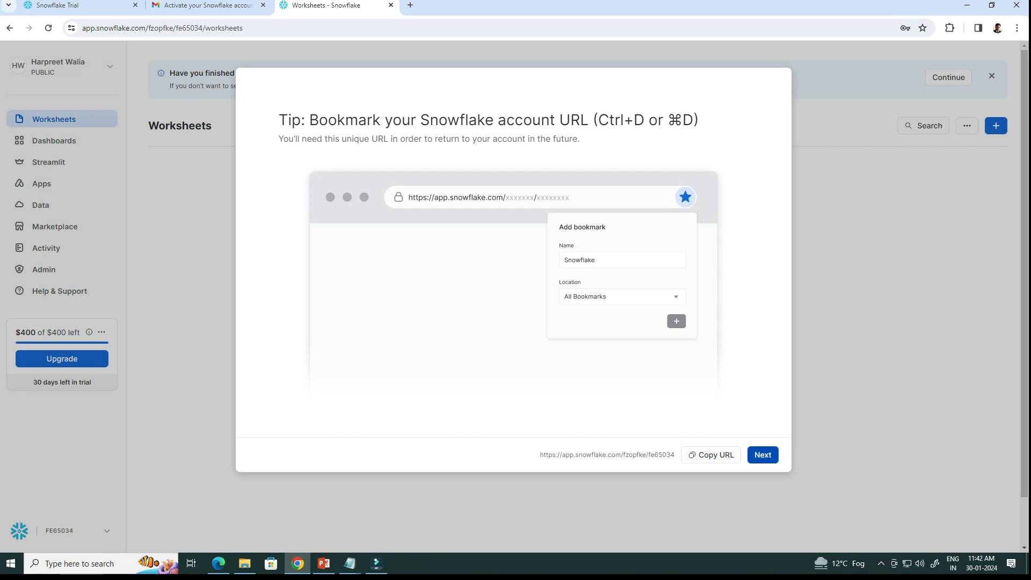
Dismiss the bookmark tip and getting-started prompt, then open the Worksheets + menu.
click(763, 455)
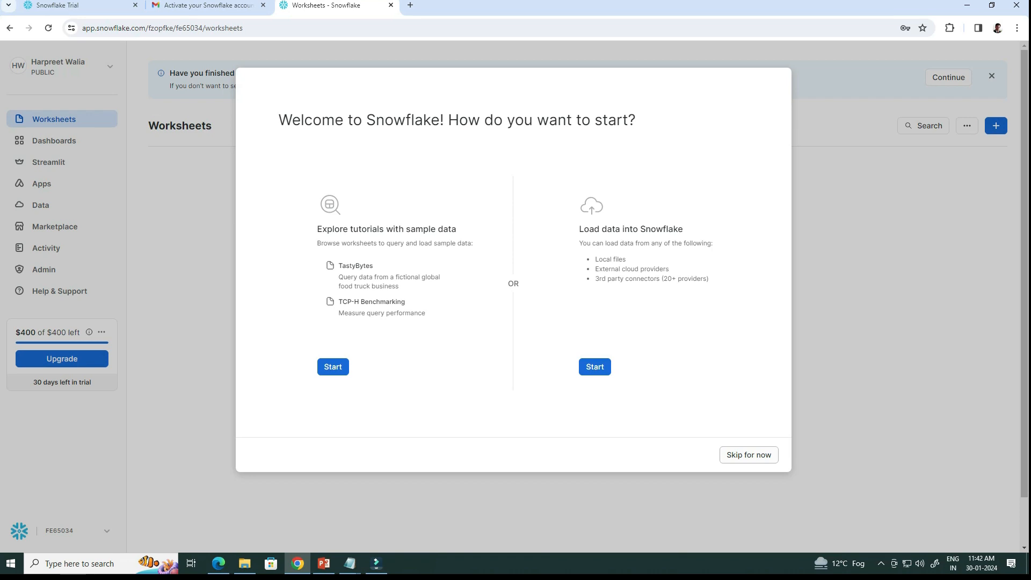
click(749, 455)
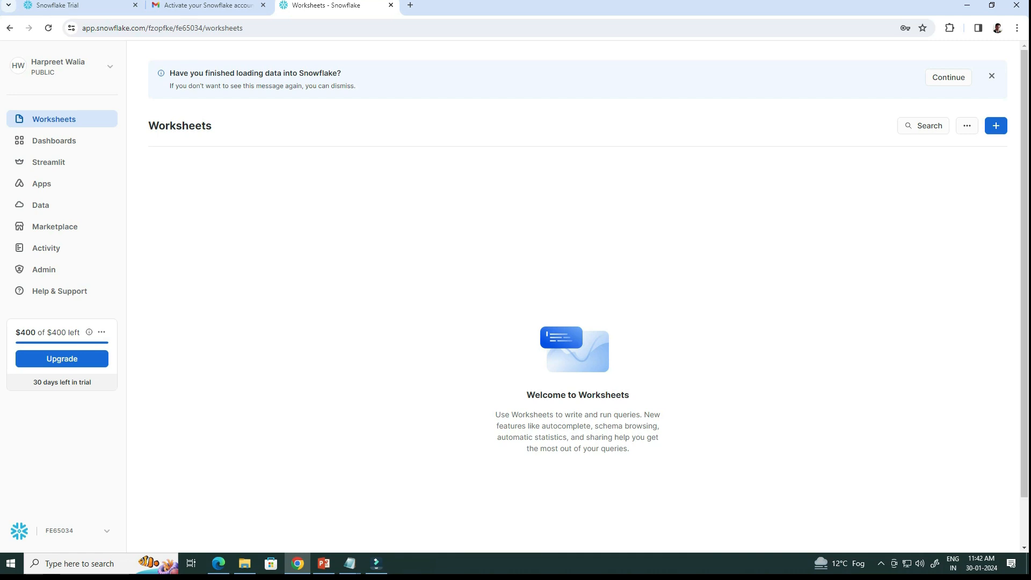
click(996, 125)
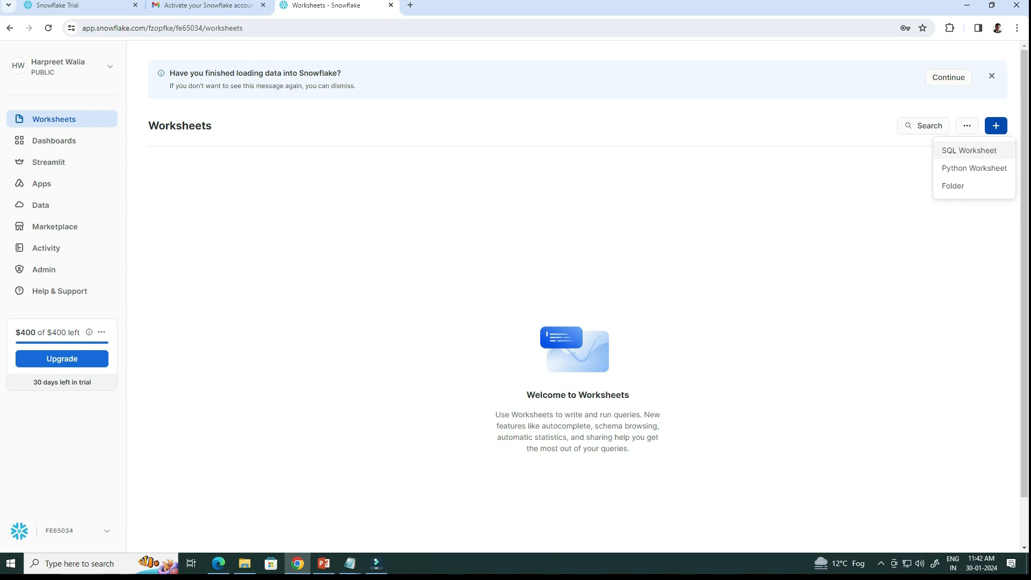
Create a new SQL worksheet, leaving database, role and warehouse selectors unchanged.
click(969, 151)
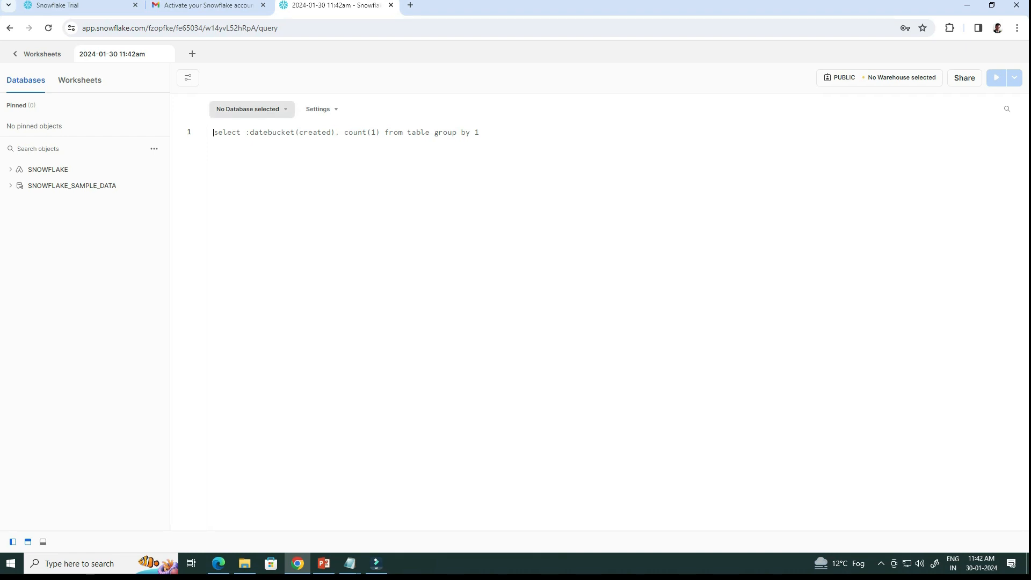
click(247, 109)
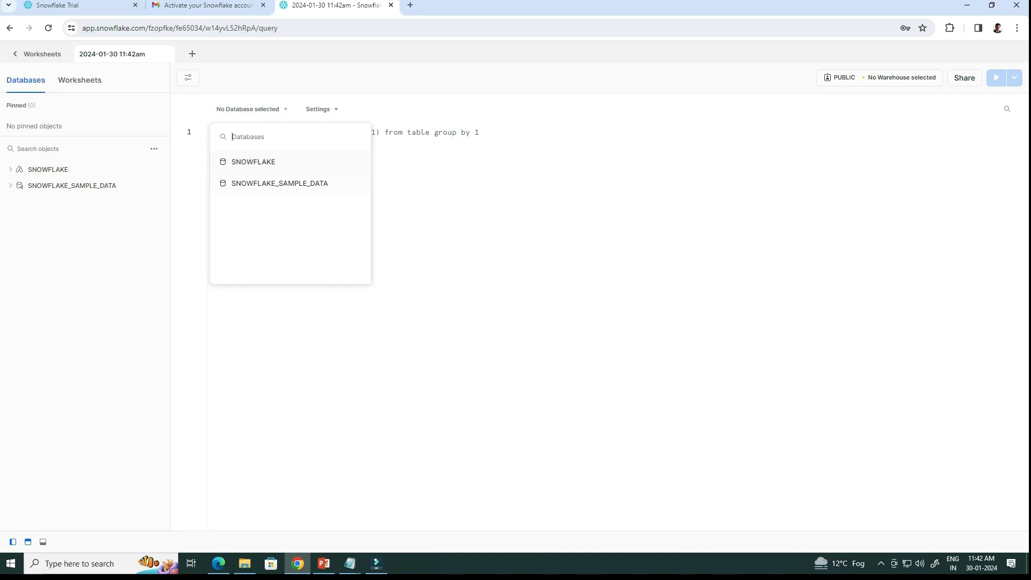
click(252, 109)
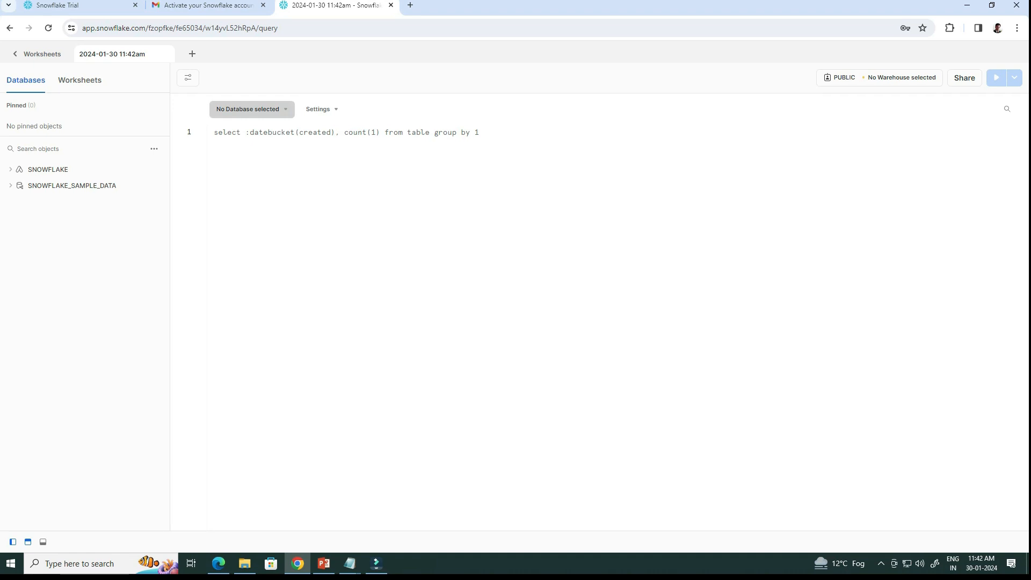
click(879, 78)
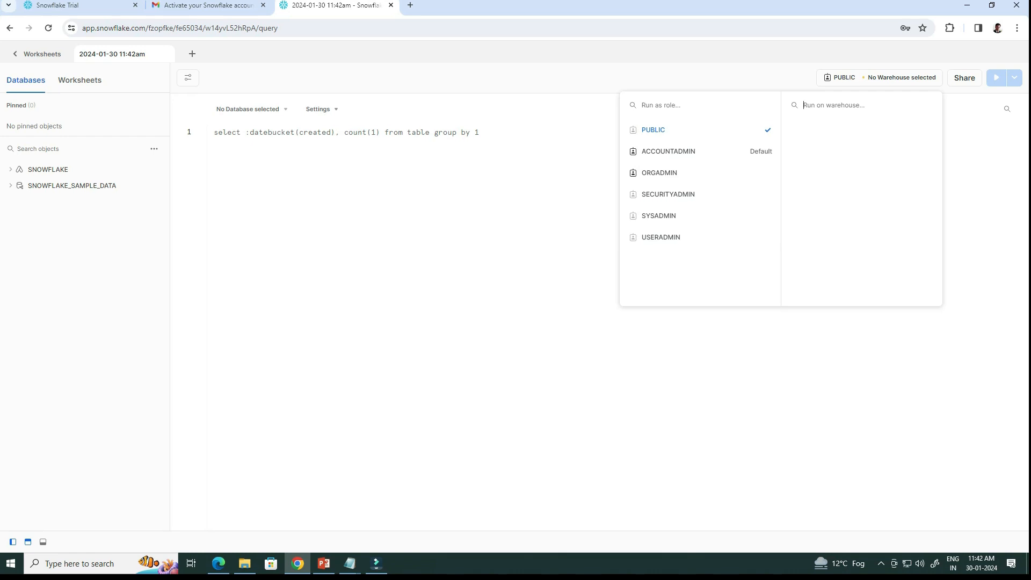
key(Escape)
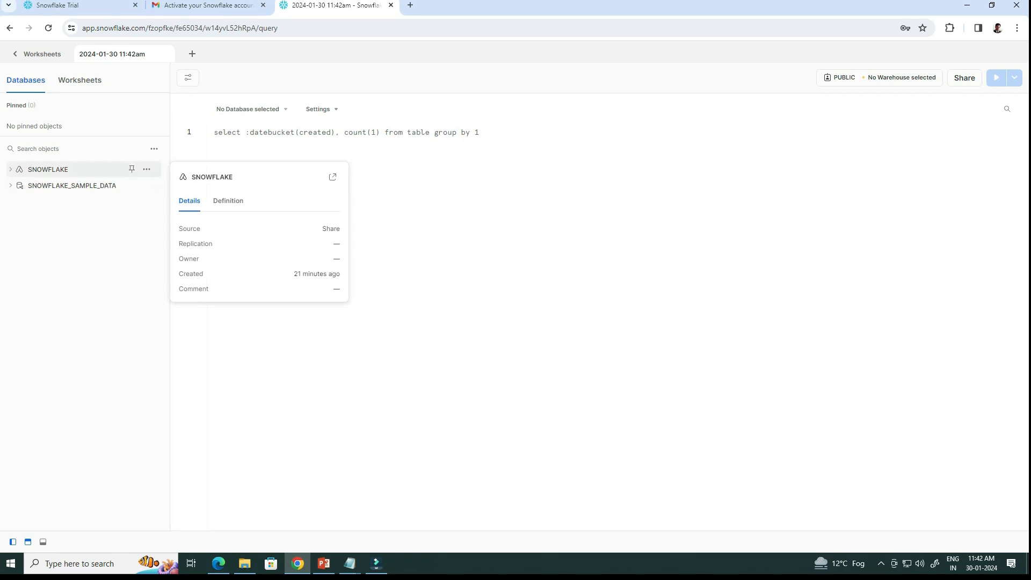
Expand SNOWFLAKE_SAMPLE_DATA > TPCH_SF1 > Tables to show CUSTOMER columns, and type SELECT * FROM.
click(47, 169)
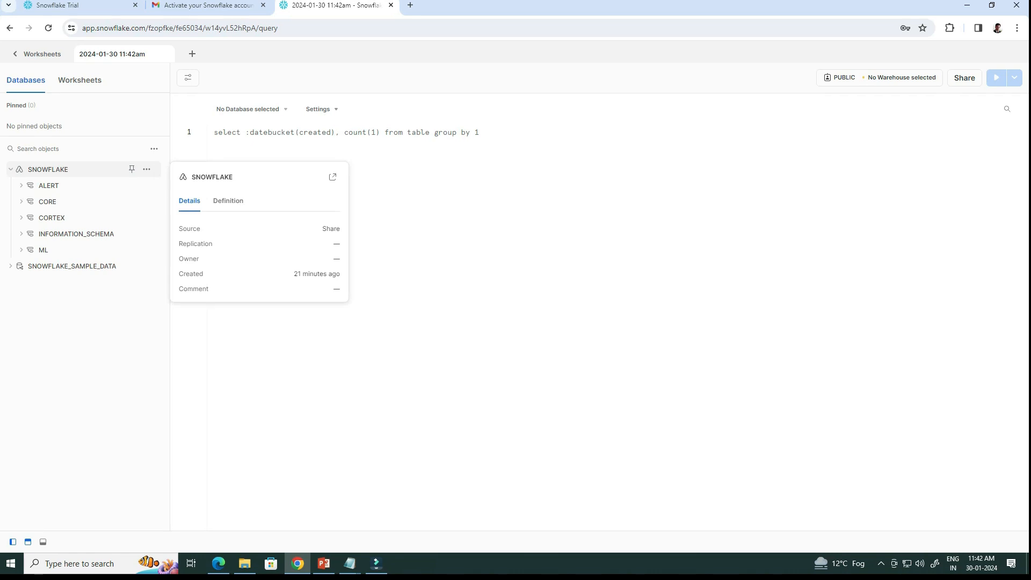
click(77, 234)
mouse_move(72, 282)
click(72, 282)
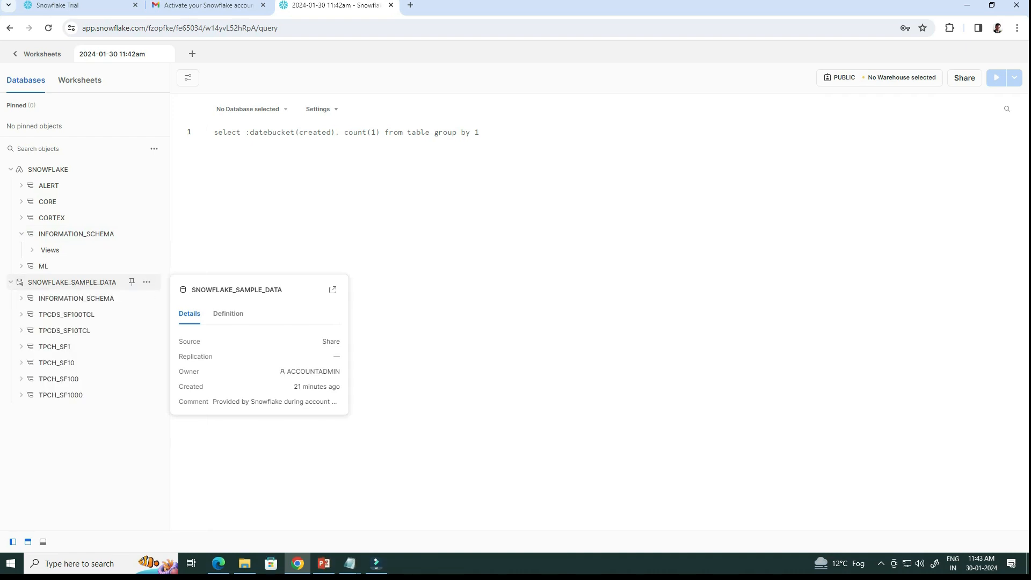
mouse_move(54, 346)
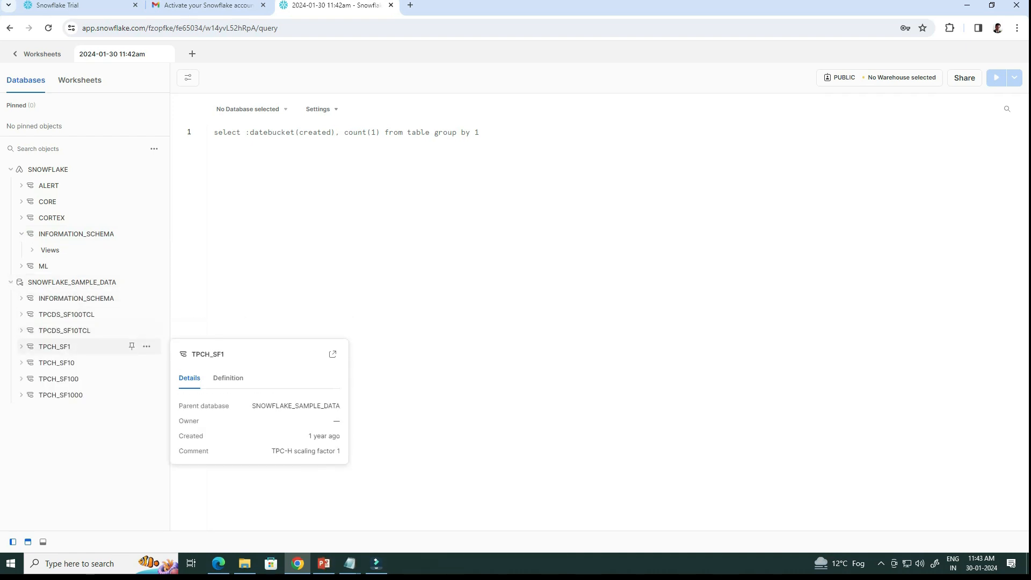
click(54, 346)
click(51, 362)
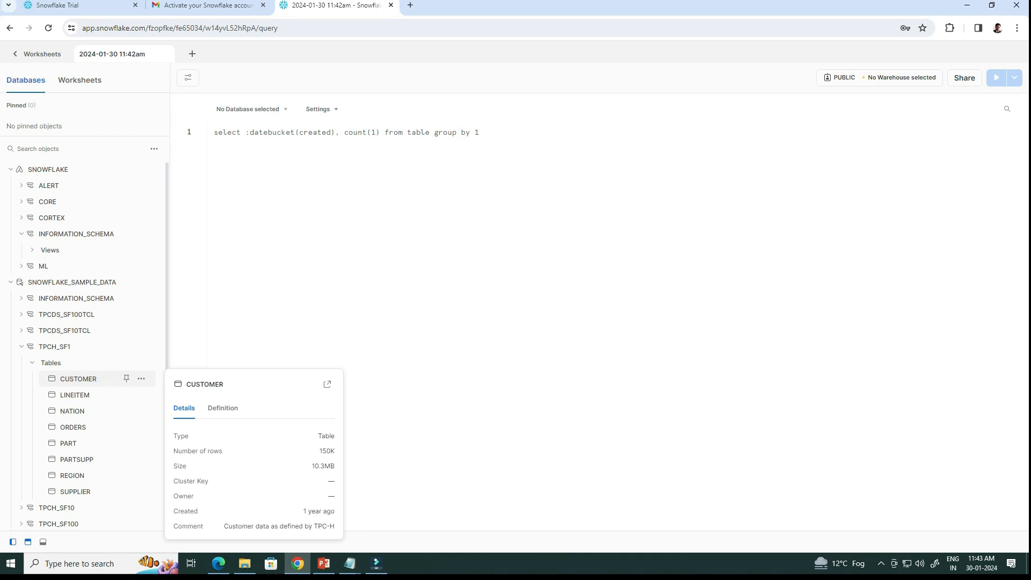
click(78, 379)
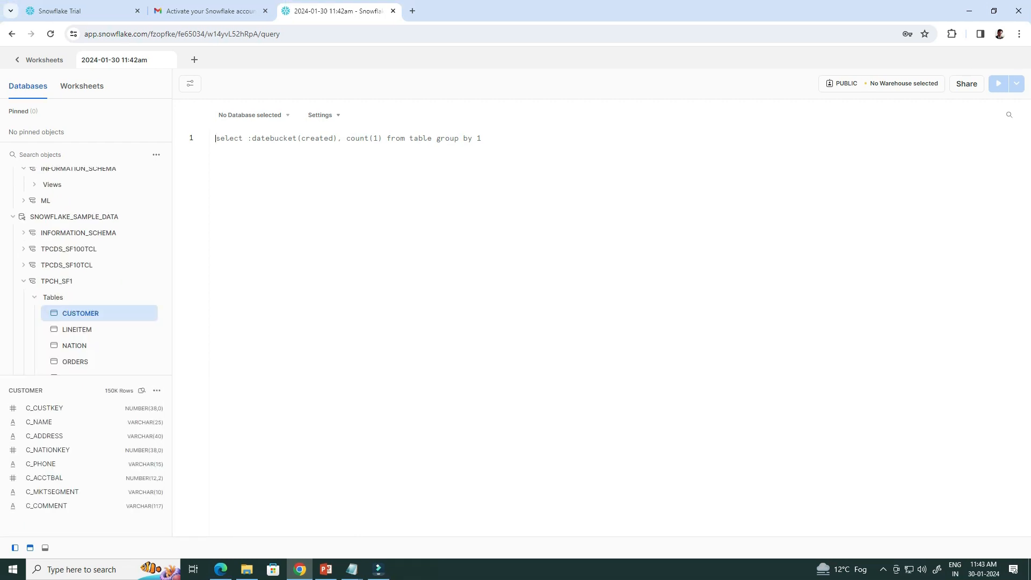
text(SELECT)
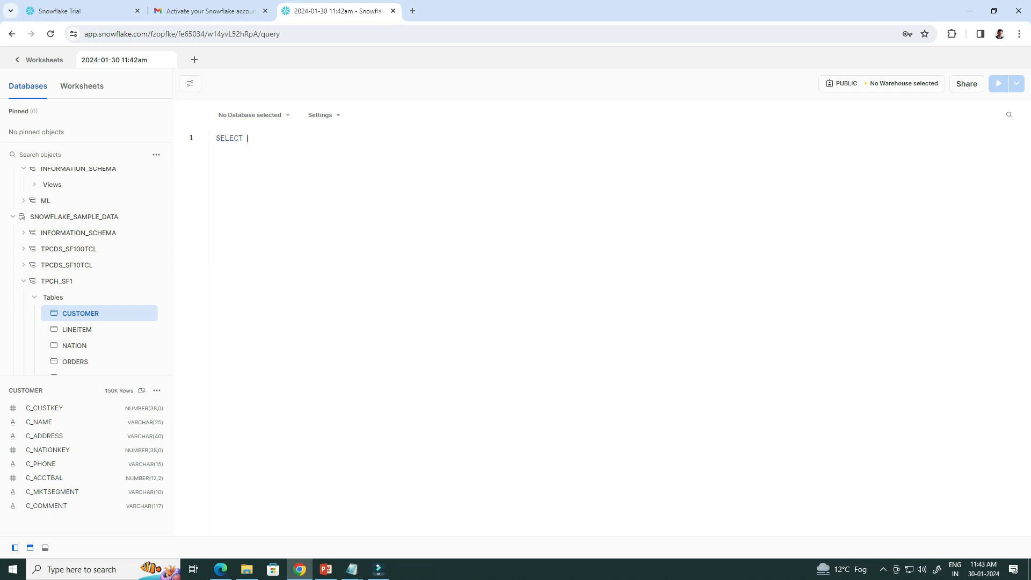
text( *)
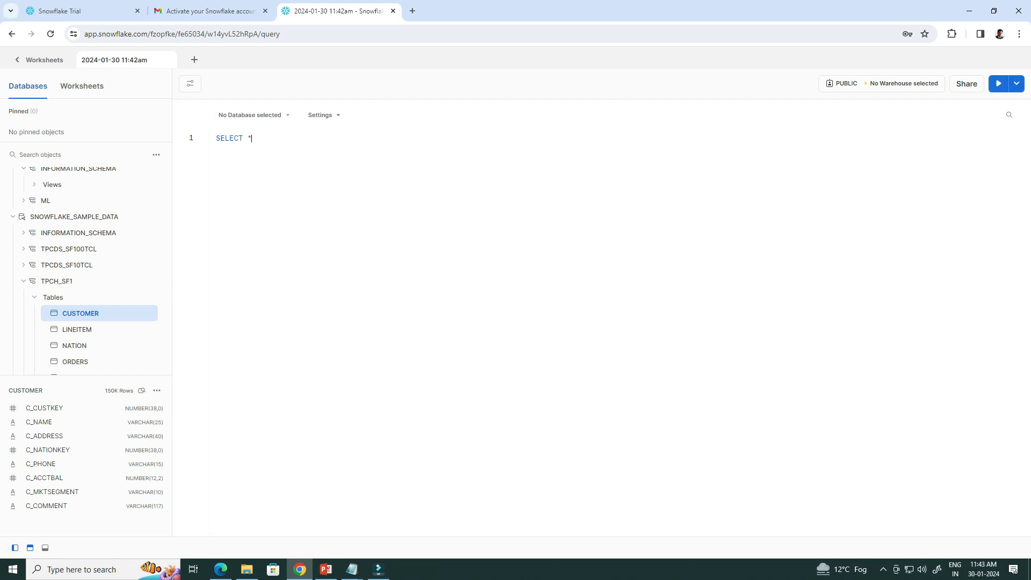
text( FROM)
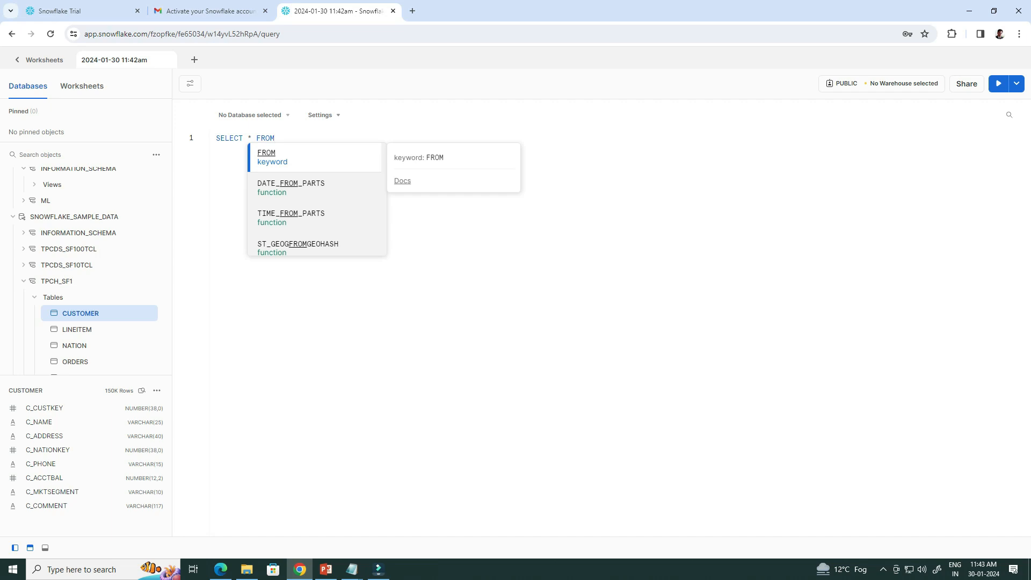
Rename the worksheet to 'My First Script' and go back to the Worksheets list.
key(Escape)
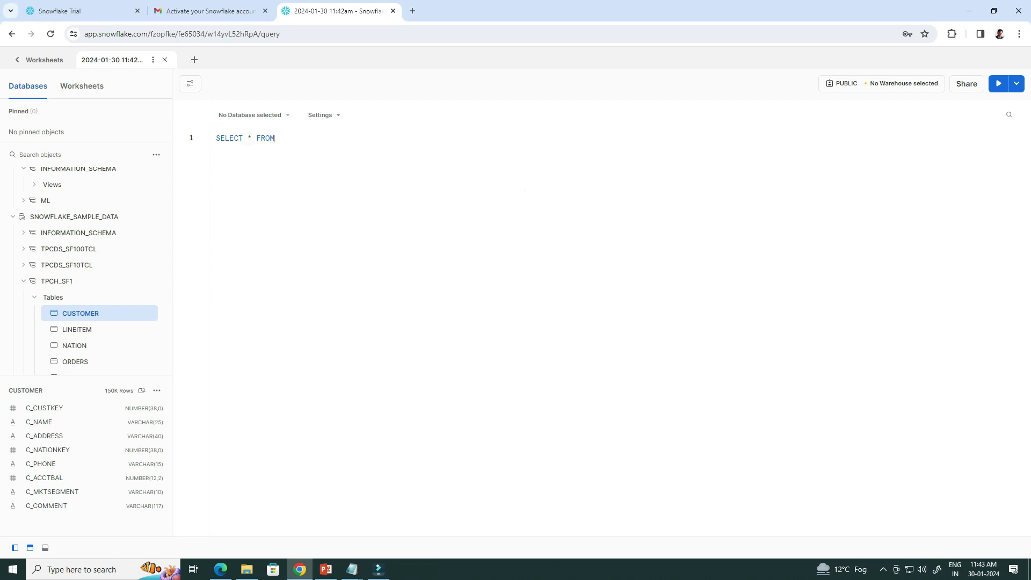
double_click(112, 59)
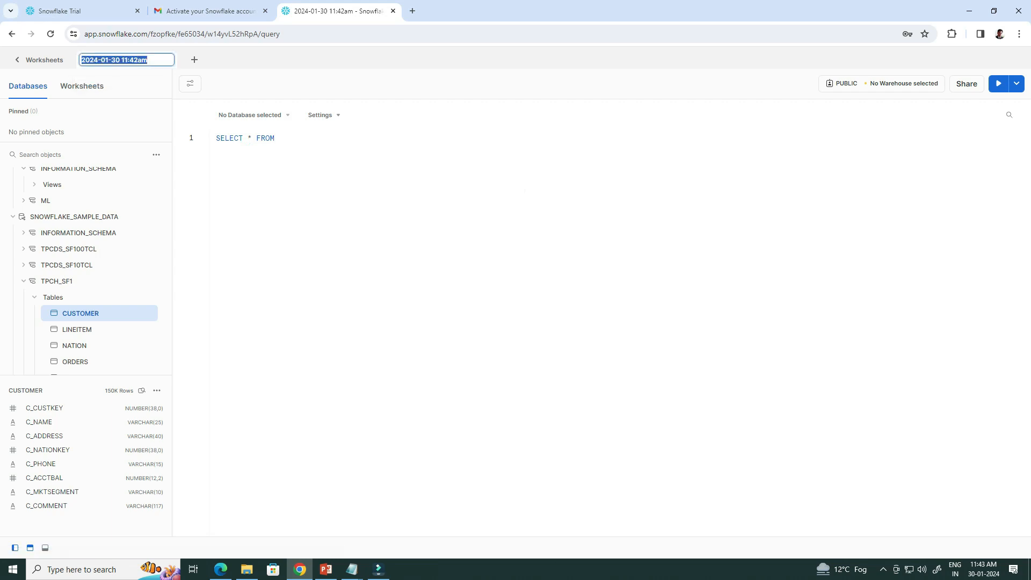
text(My)
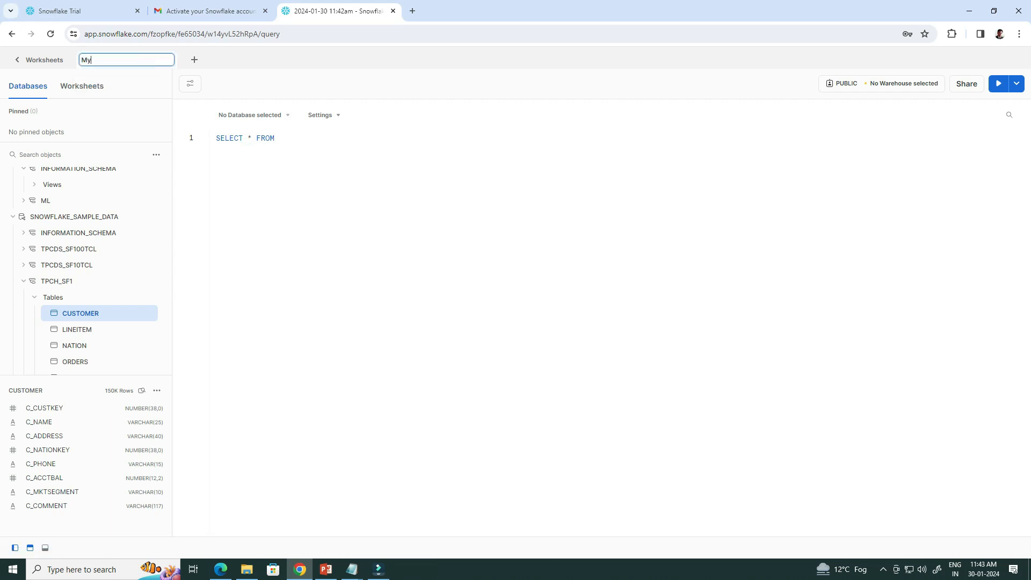
text( First Script)
key(Return)
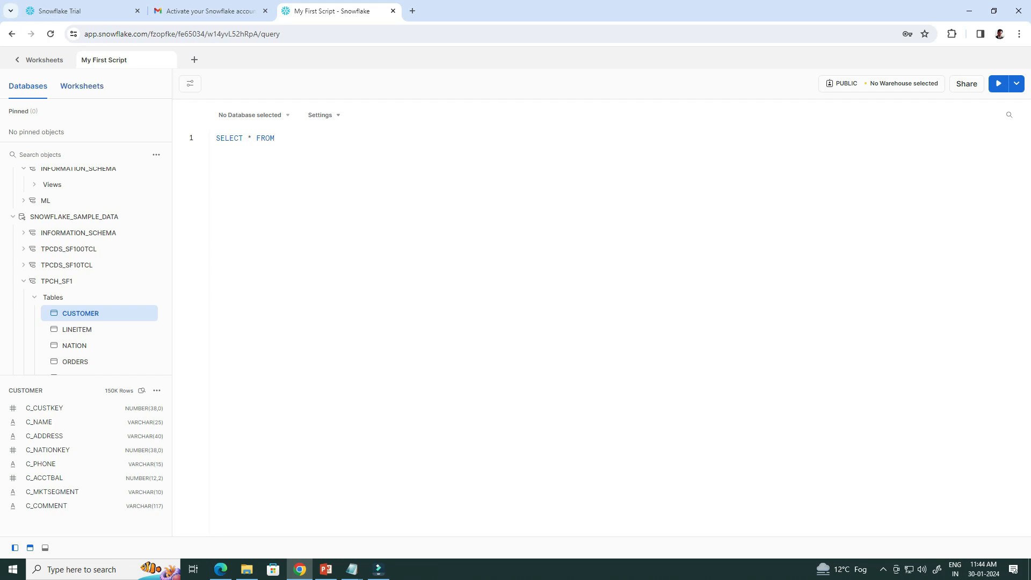
click(81, 85)
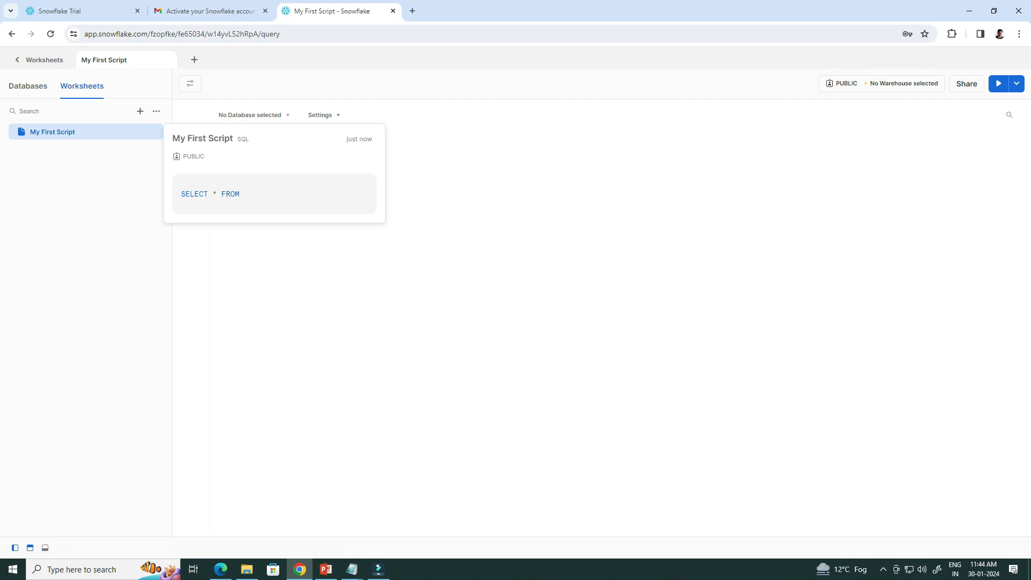
click(40, 60)
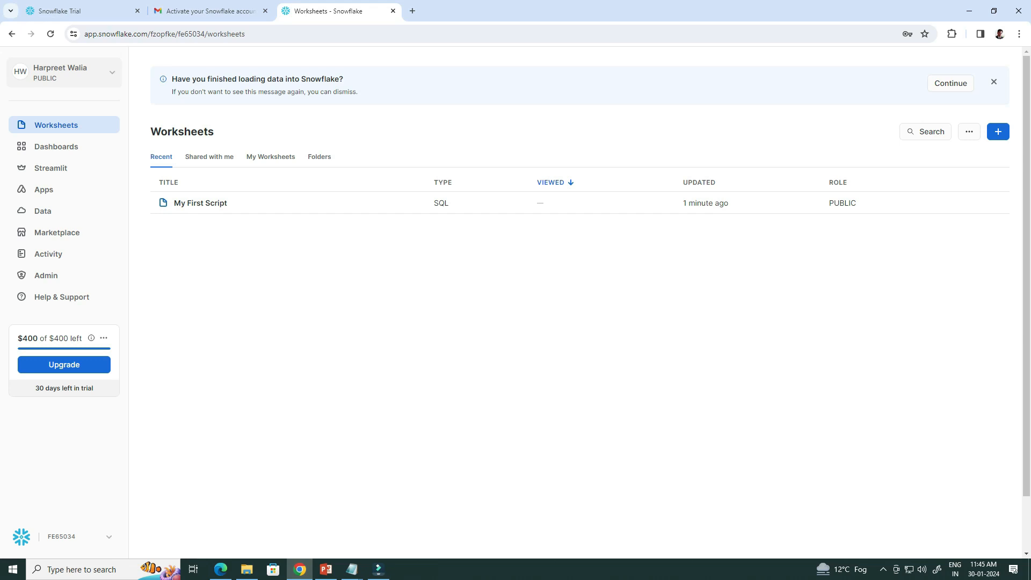
Use the user menu's Switch Role option to make ACCOUNTADMIN the active role.
click(65, 73)
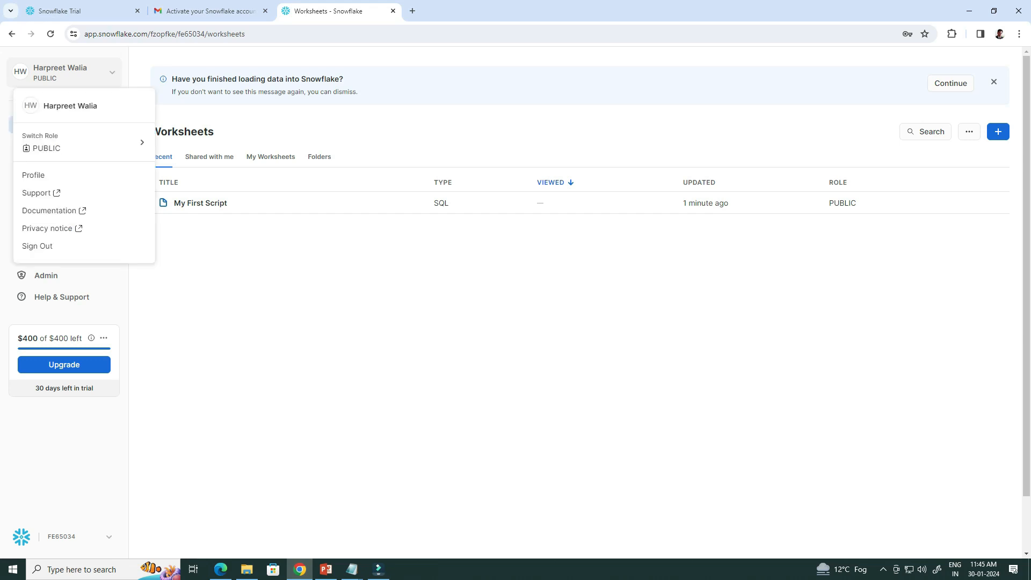
mouse_move(85, 143)
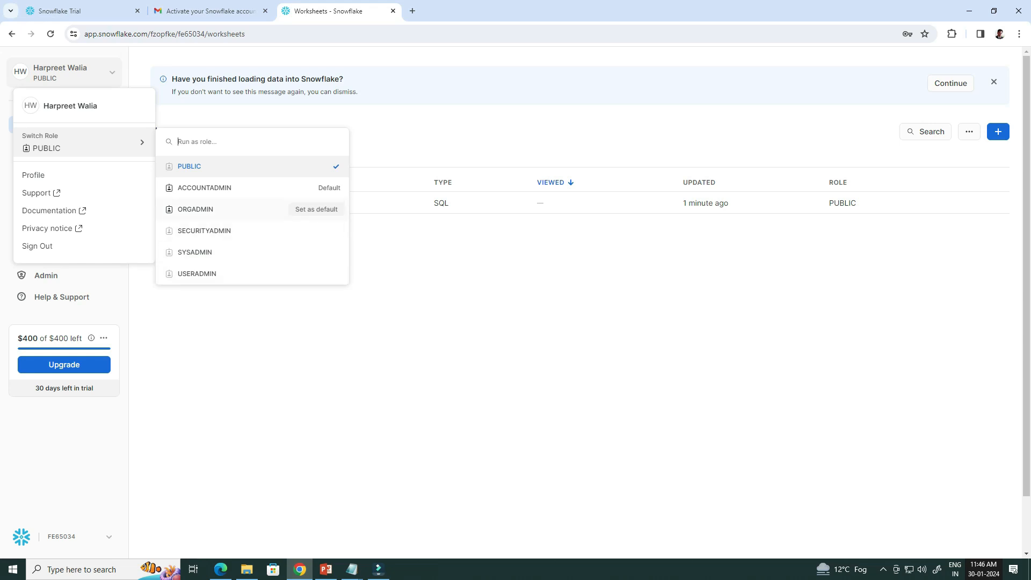
click(204, 187)
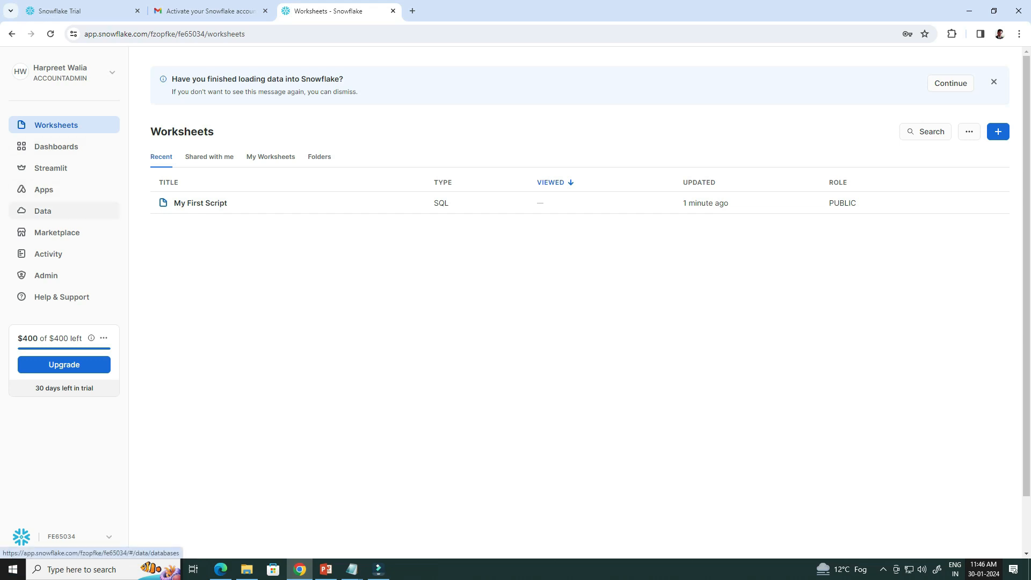
Open Data > Databases, cancel a new database, then view the Private Sharing shares.
click(43, 210)
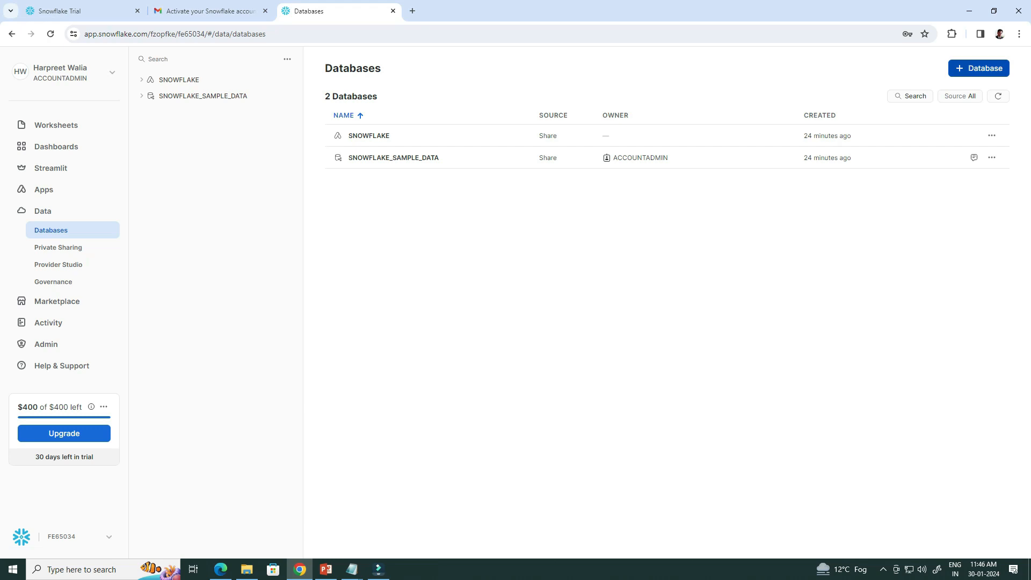
click(978, 68)
key(Tab)
key(Tab)
key(Return)
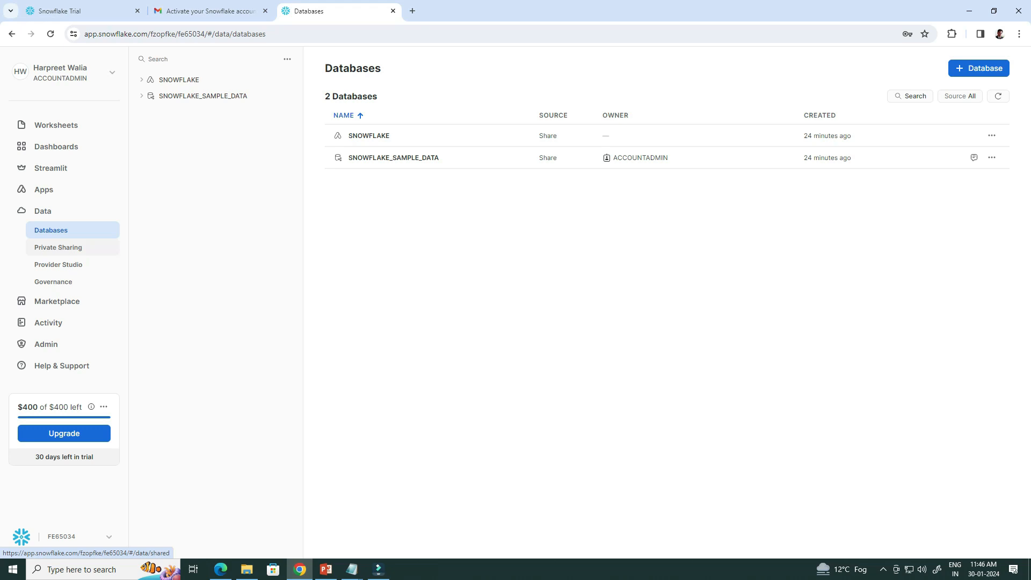
click(58, 247)
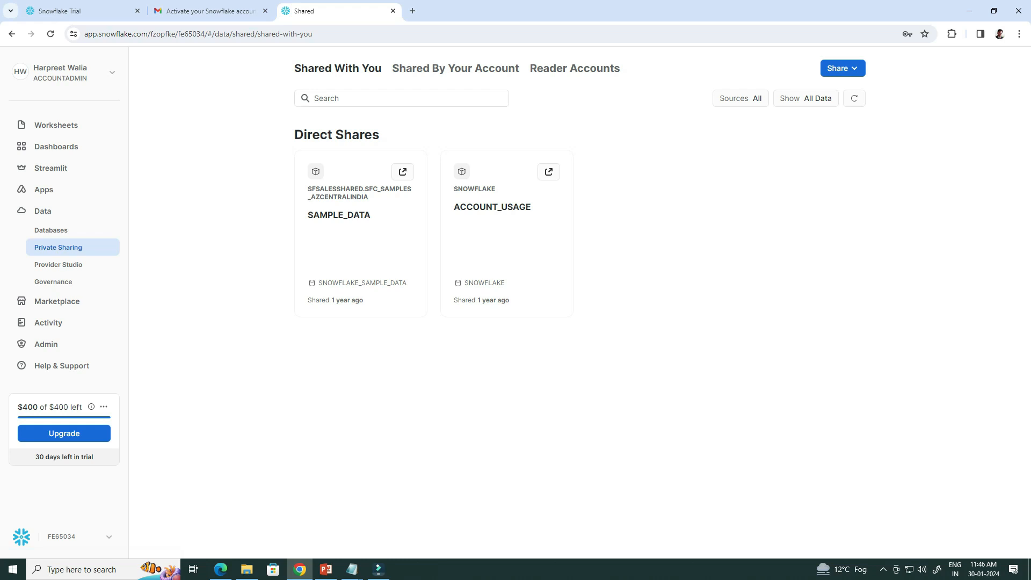
Check the Shared By Your Account and Reader Accounts tabs, then view Cost Management.
click(455, 68)
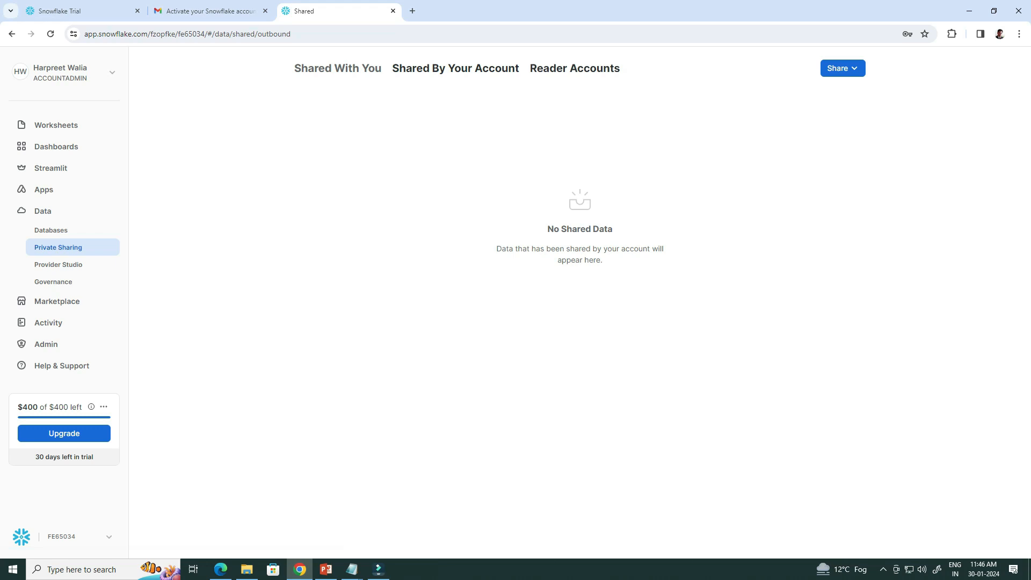
click(575, 68)
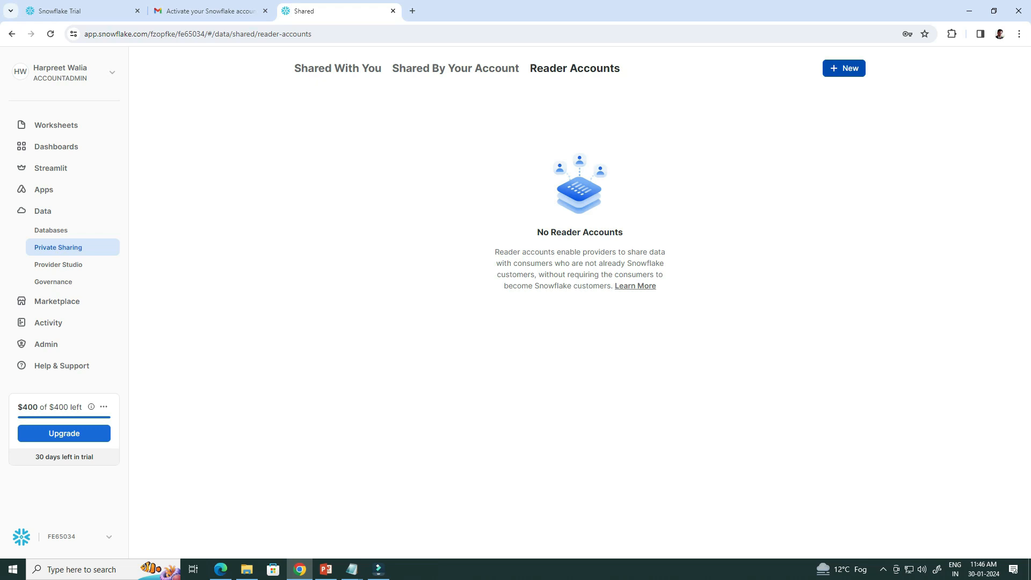
click(46, 344)
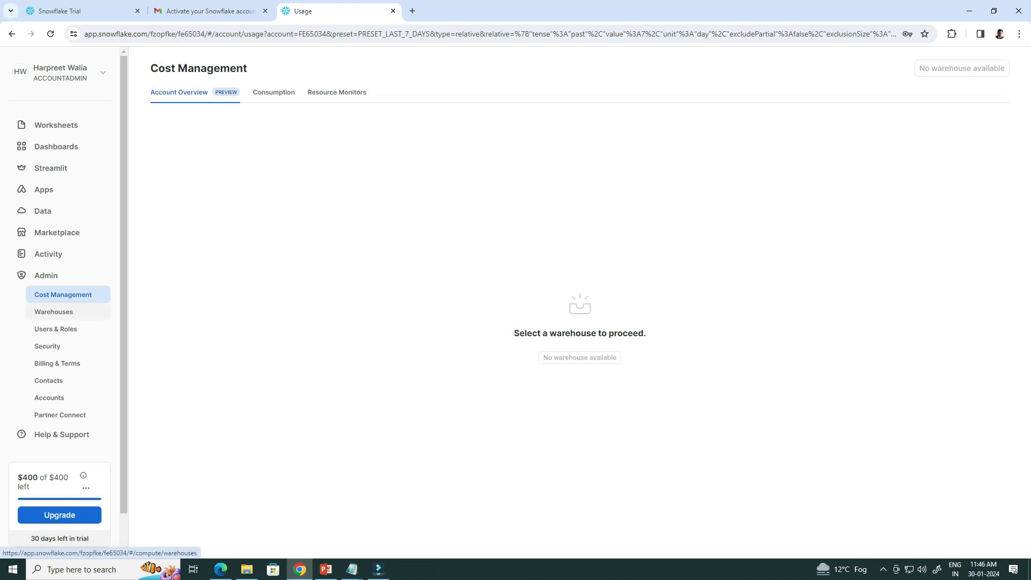
From the empty Warehouses page, bring up the New Warehouse form.
click(54, 311)
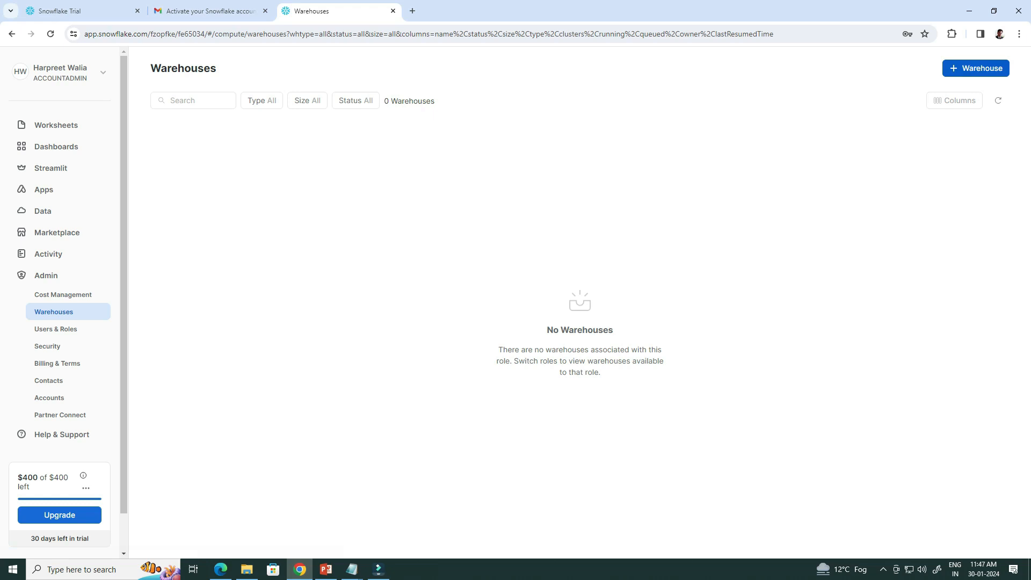
click(976, 68)
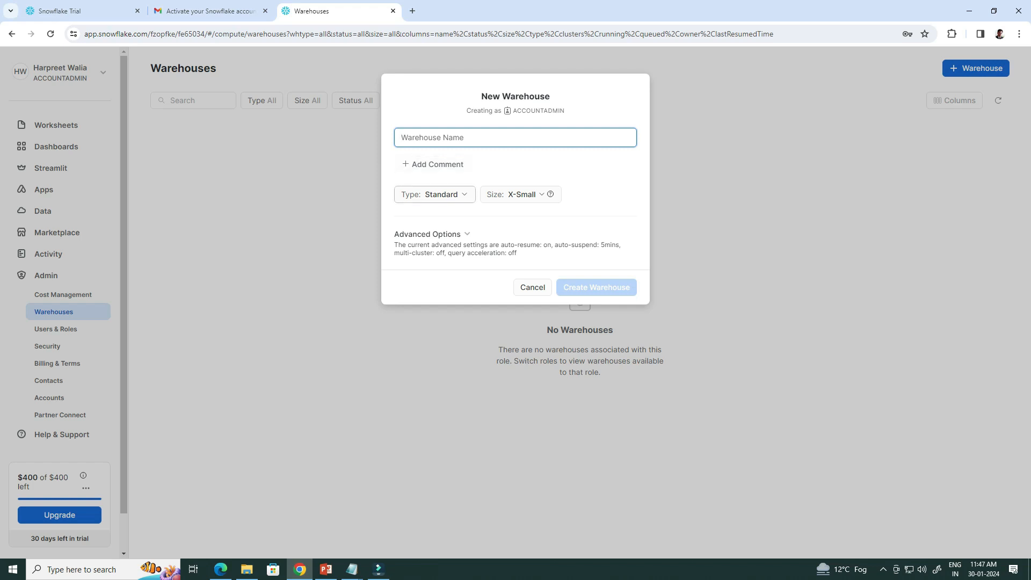
Review the type, size and advanced options, keeping X-Small, then cancel without creating.
click(435, 194)
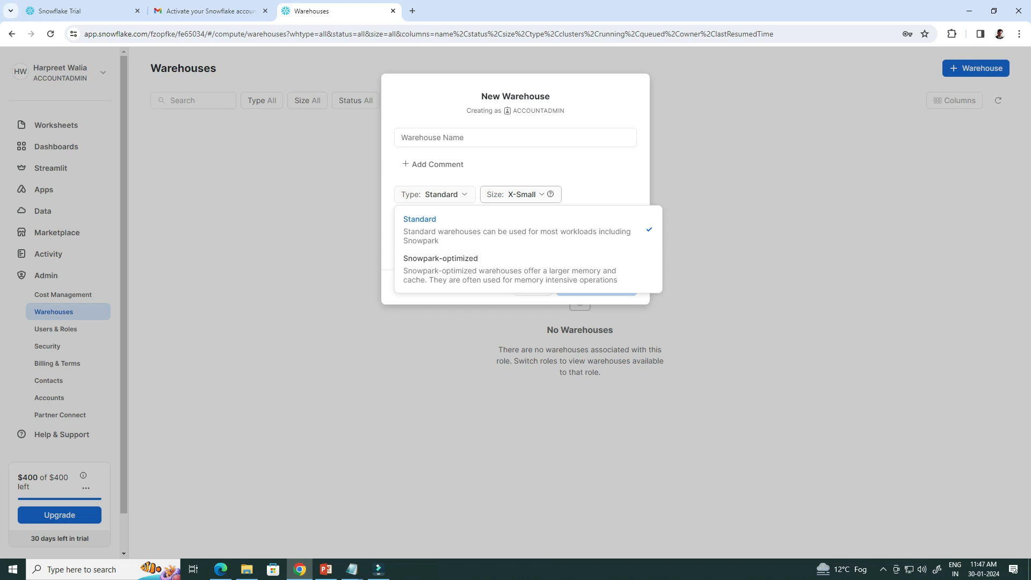
click(521, 194)
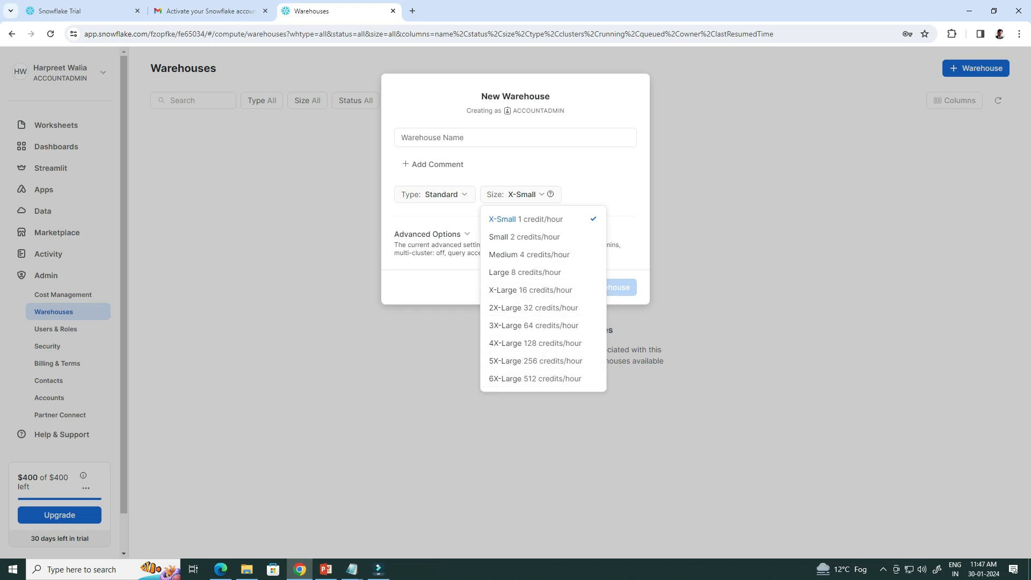
key(Escape)
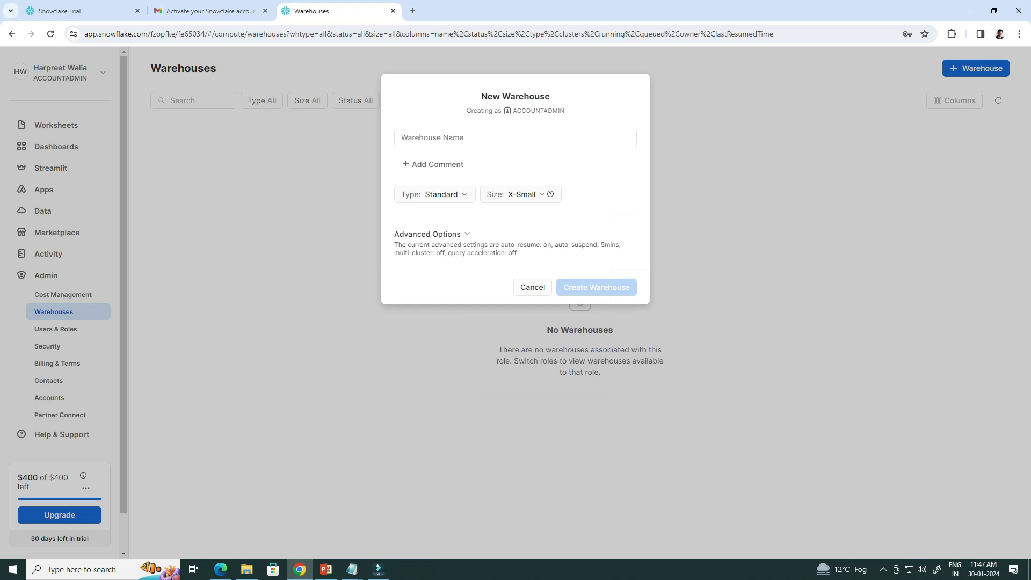
click(432, 234)
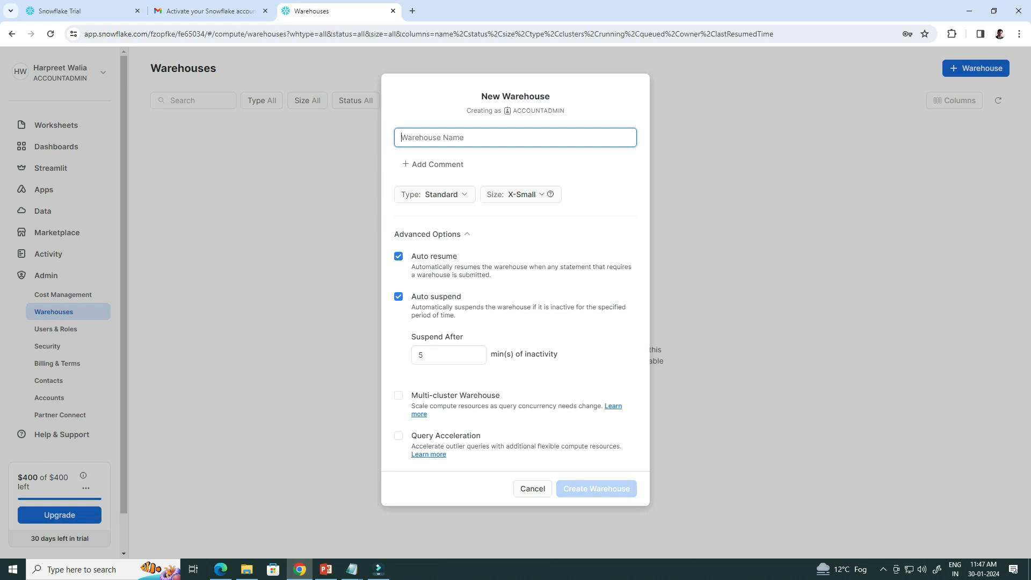
click(533, 489)
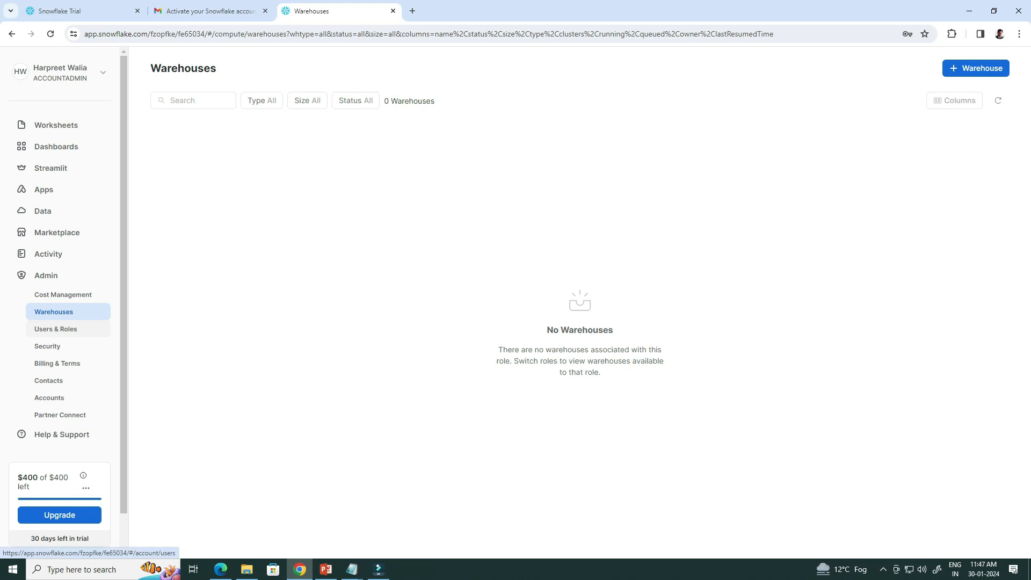
Edit the admin user and see that the Default Warehouse list is empty.
click(56, 328)
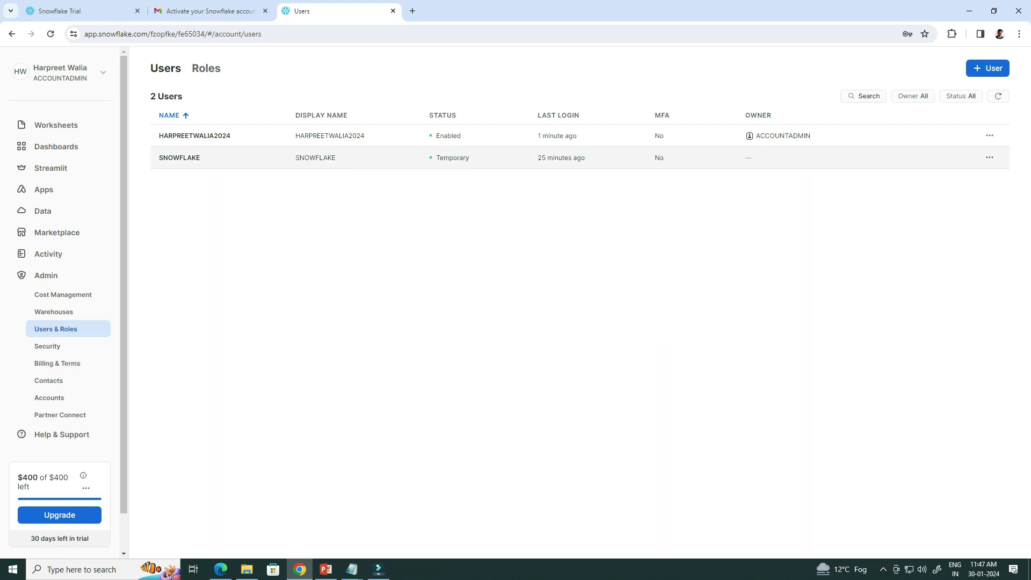
click(990, 136)
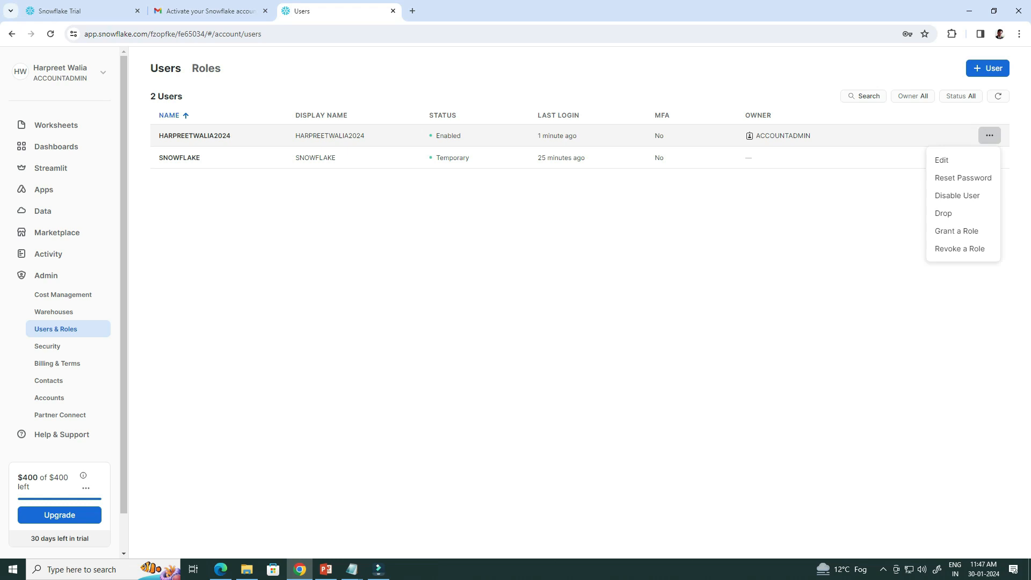
click(942, 159)
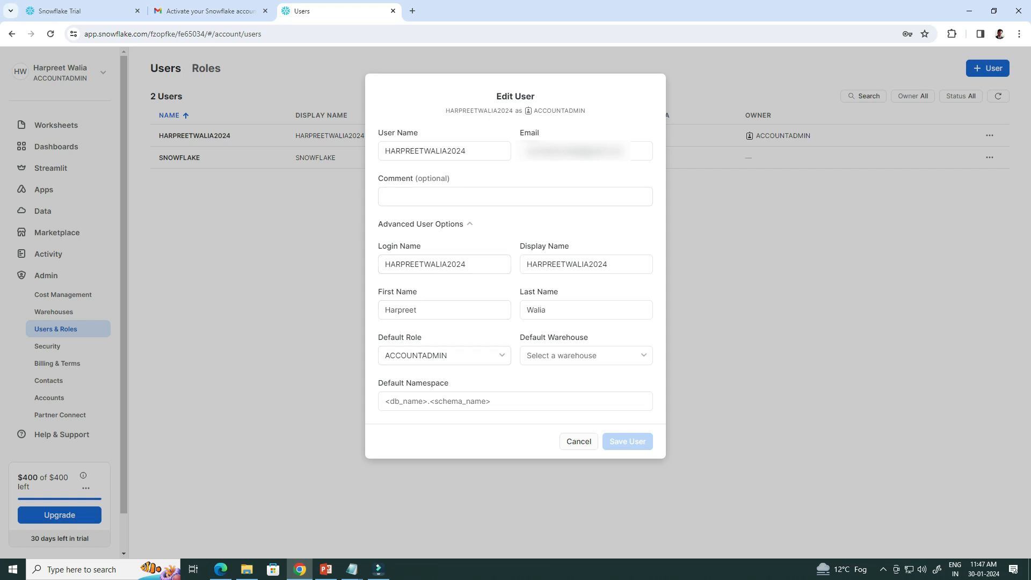
click(586, 355)
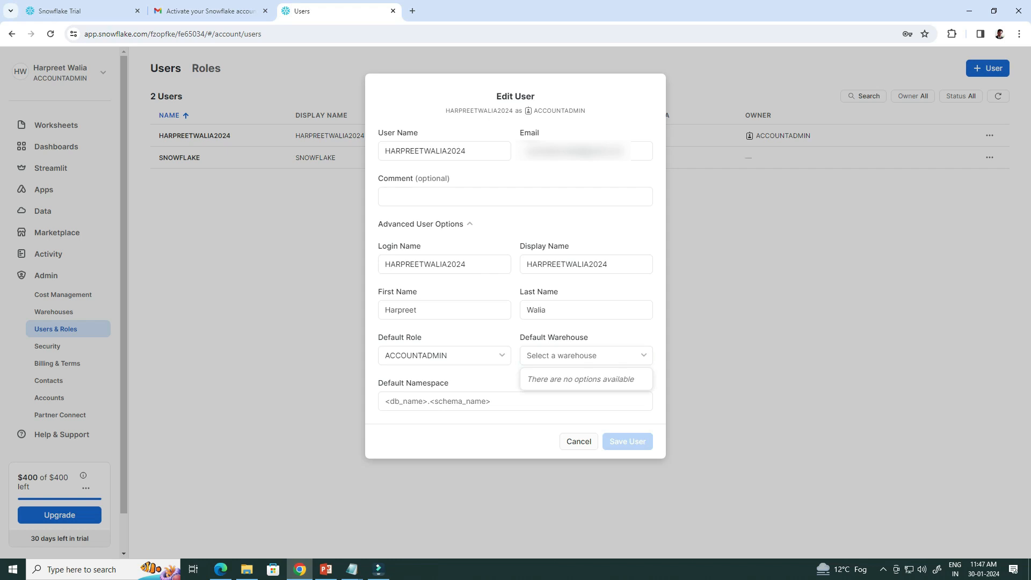
key(Escape)
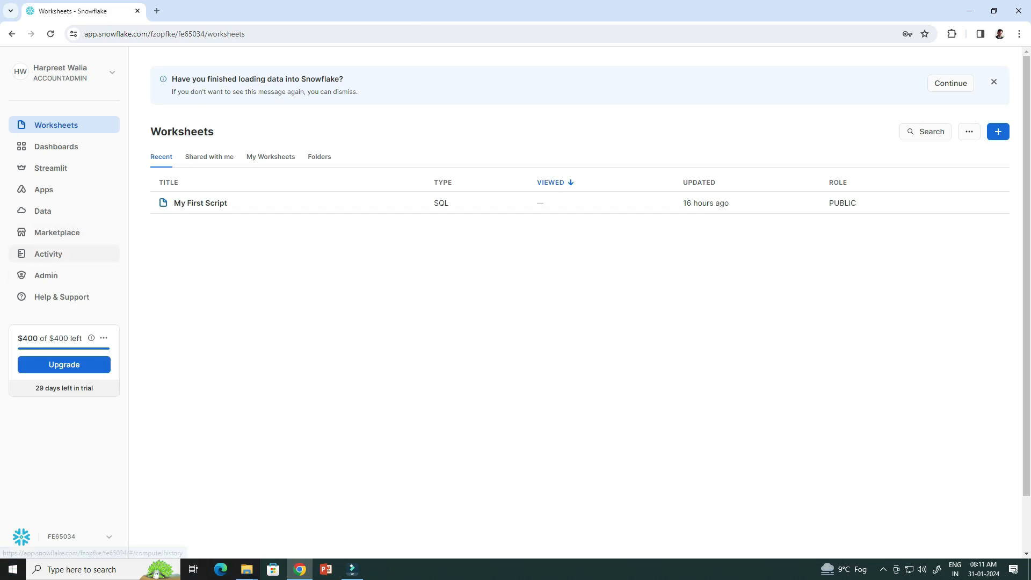
Browse Query History's date range and filters unchanged, then start a new warehouse.
click(48, 253)
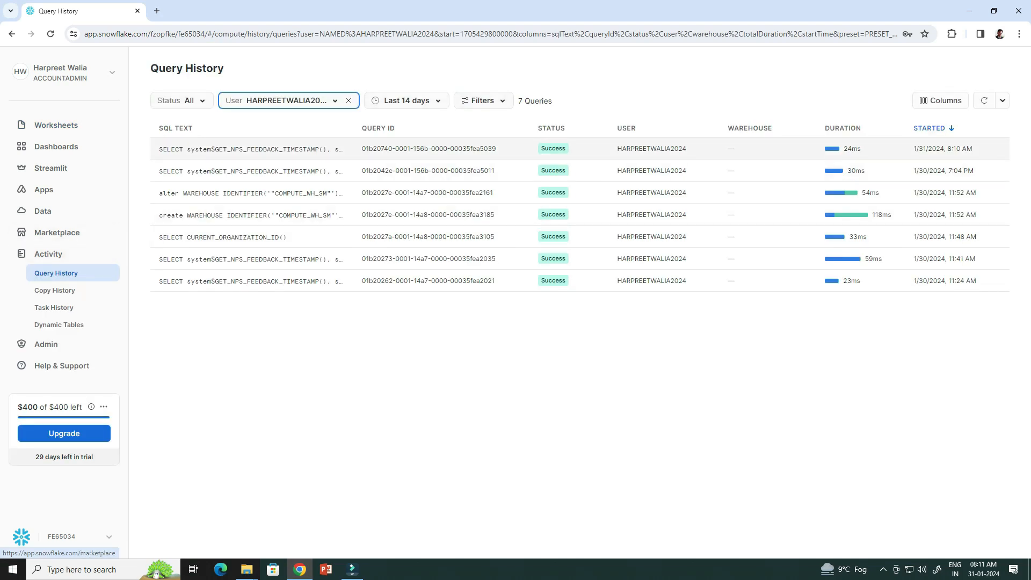
mouse_move(250, 150)
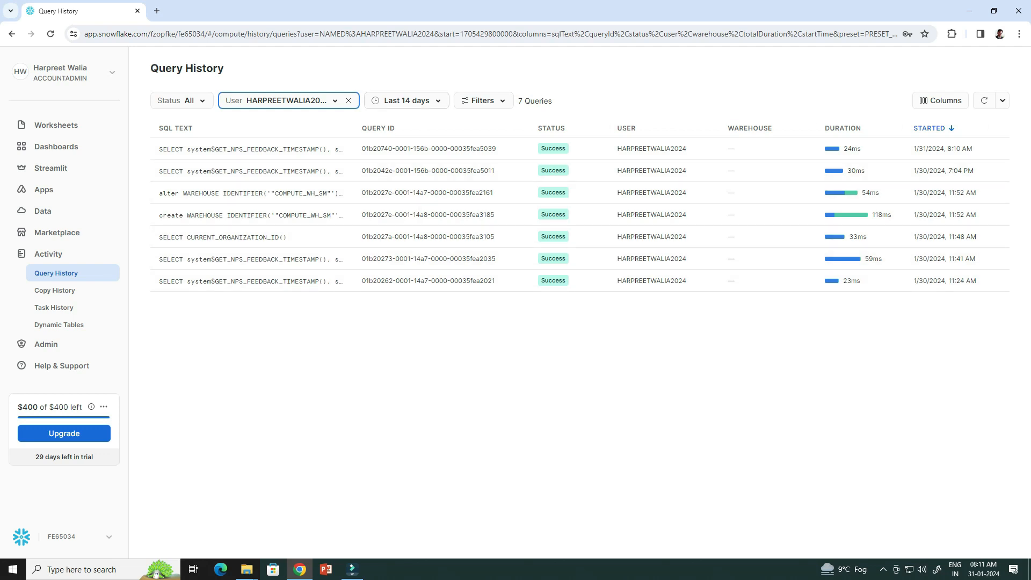
click(407, 101)
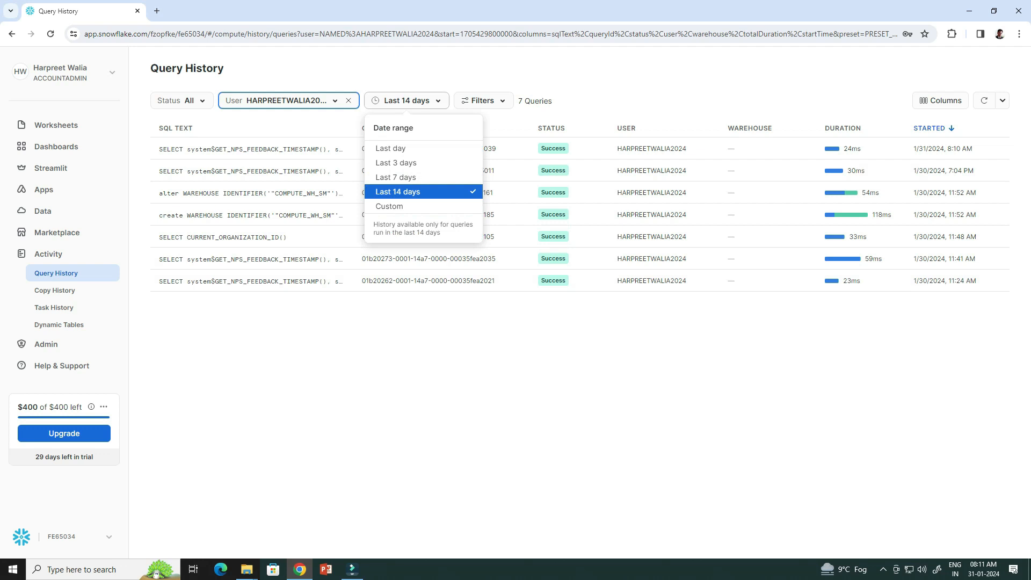
click(407, 100)
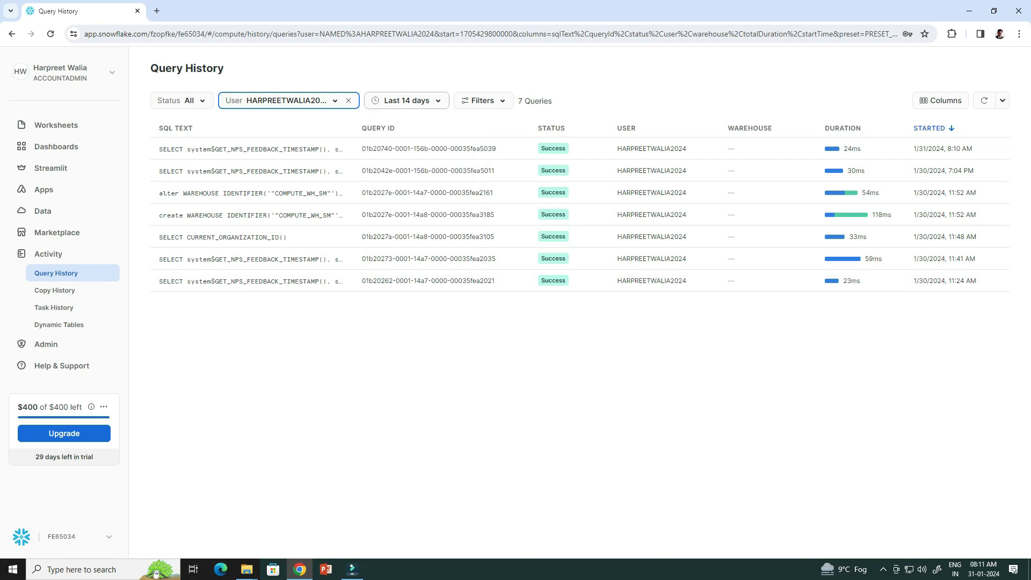
click(483, 101)
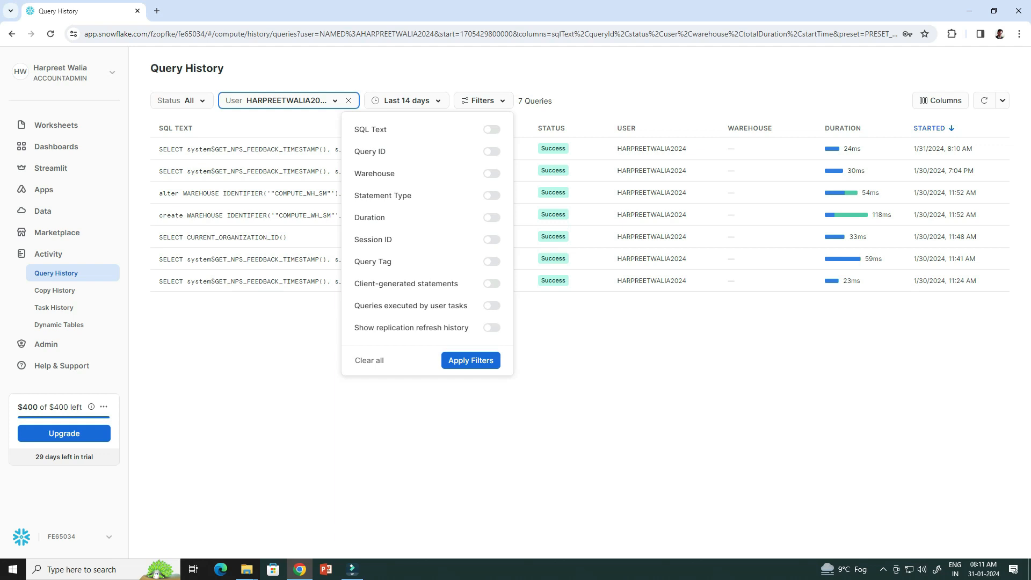
key(Escape)
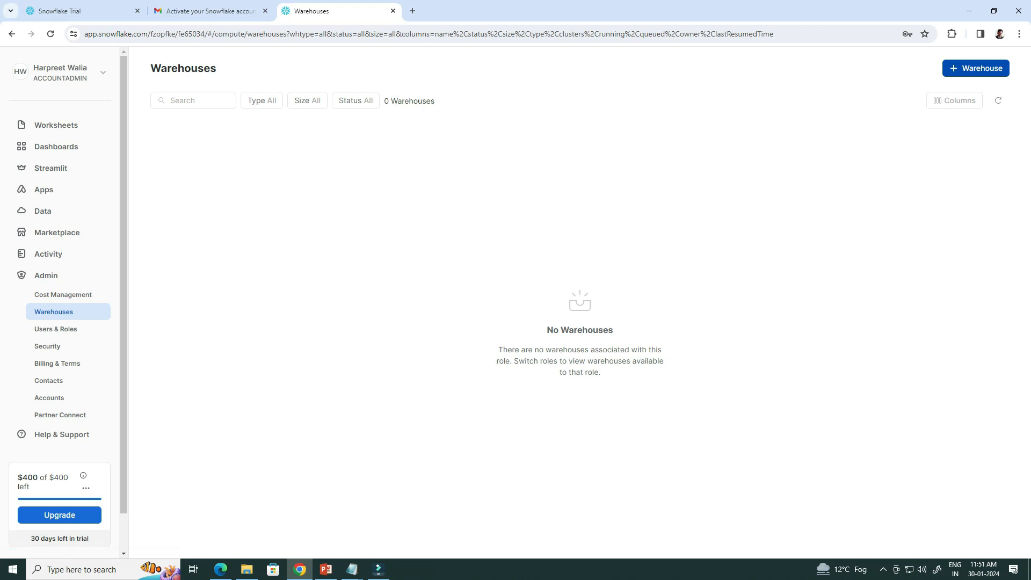
click(975, 68)
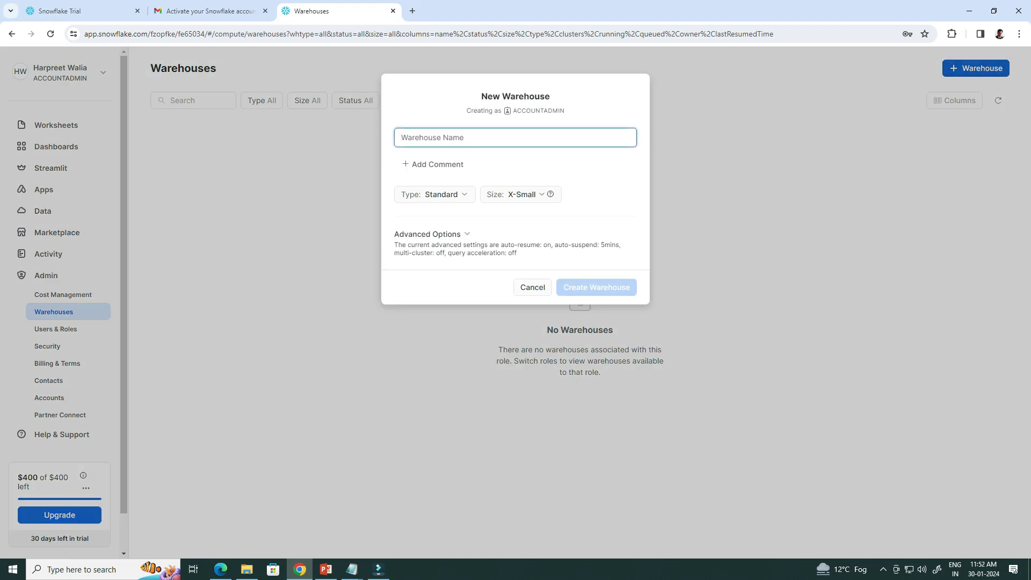
Create the X-Small warehouse Compute_WH_SM and glance at its edit settings without saving.
text(Compu)
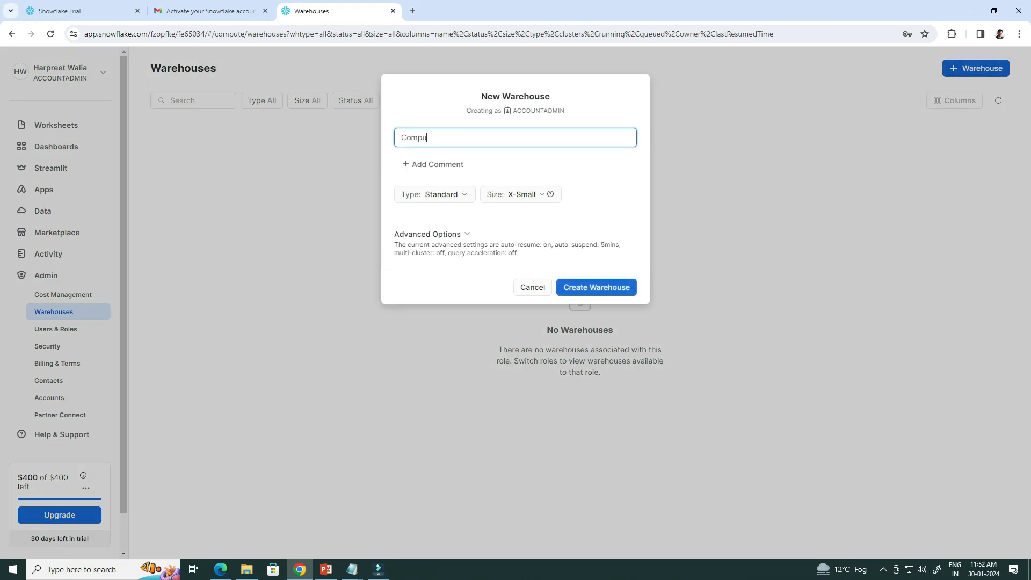
text(te_WH_SM)
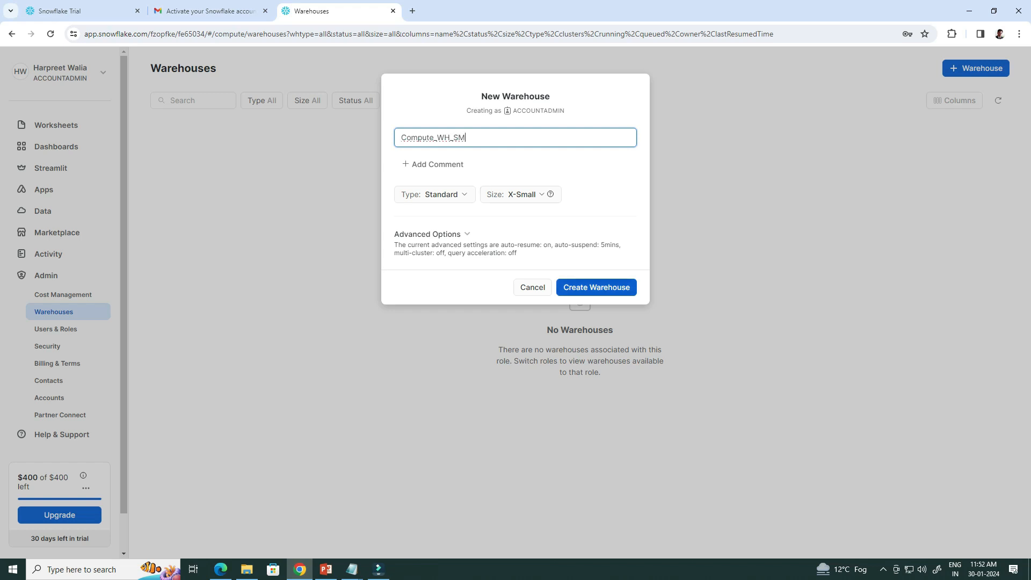
click(596, 287)
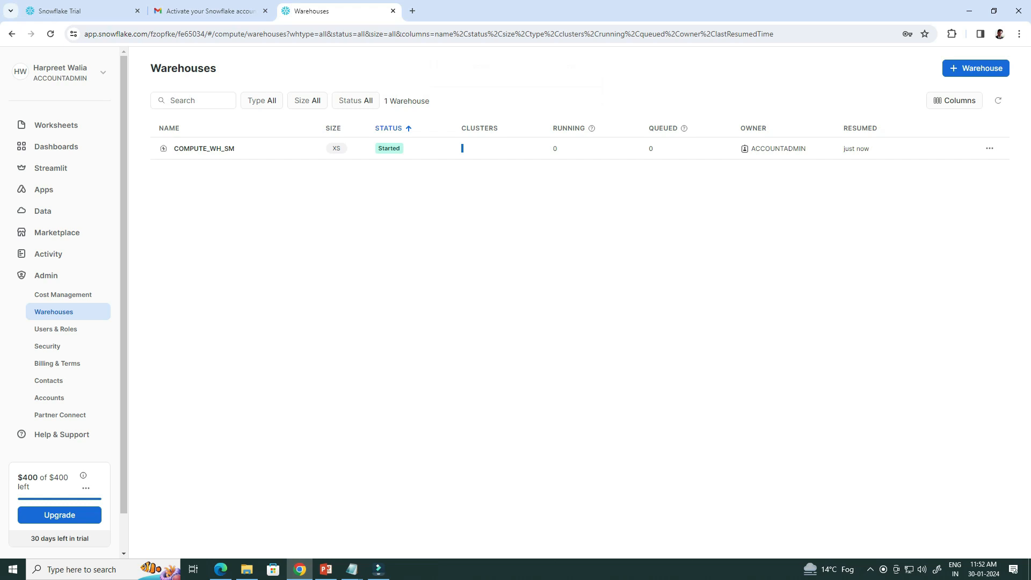
click(989, 148)
click(929, 173)
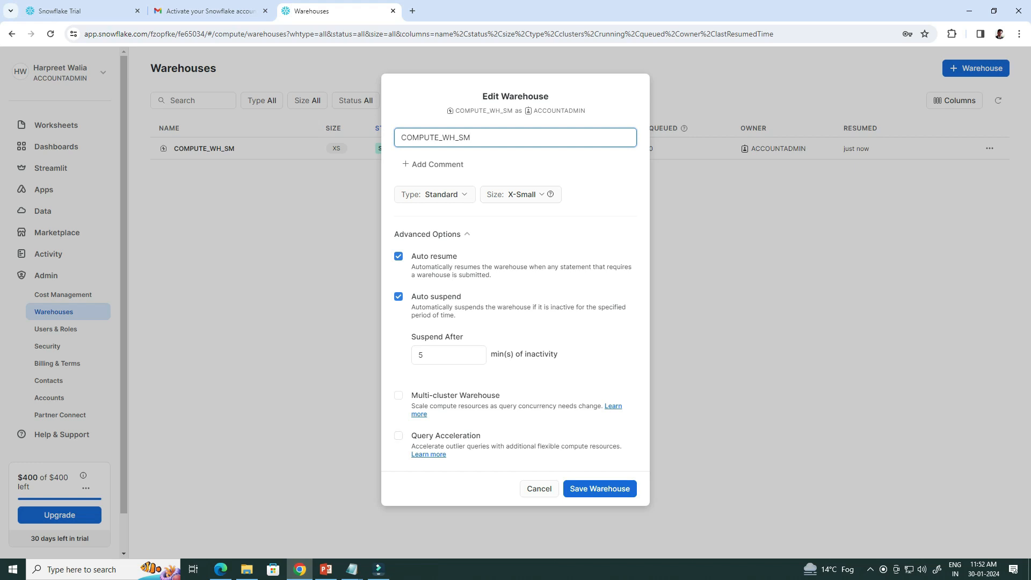
click(539, 489)
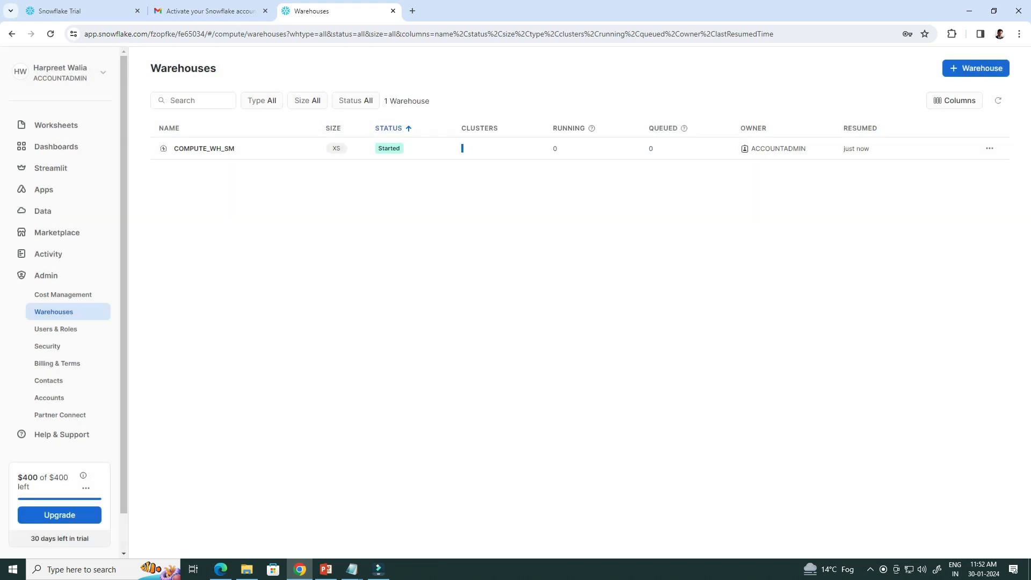
Suspend COMPUTE_WH_SM and confirm.
click(990, 148)
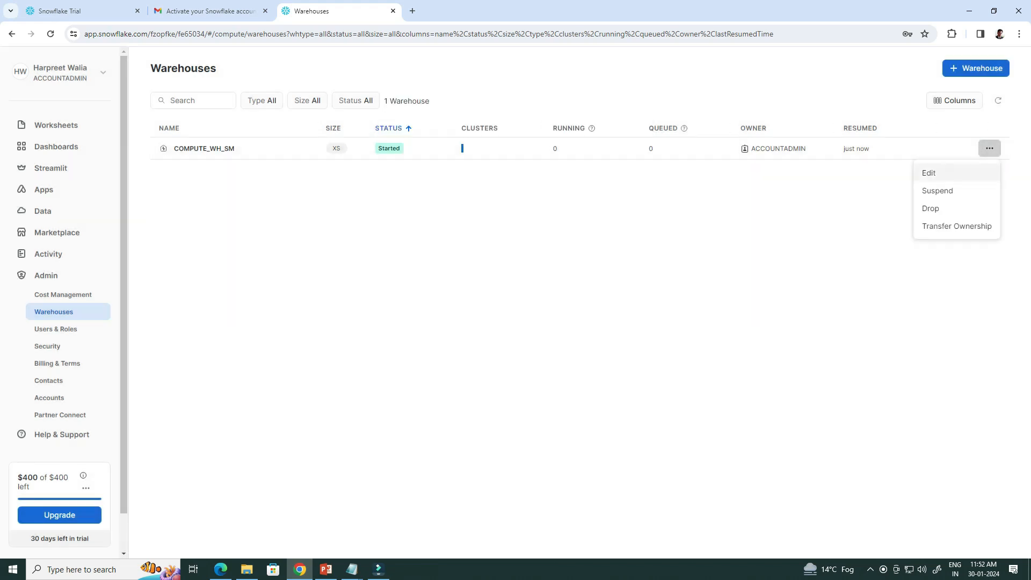
click(938, 191)
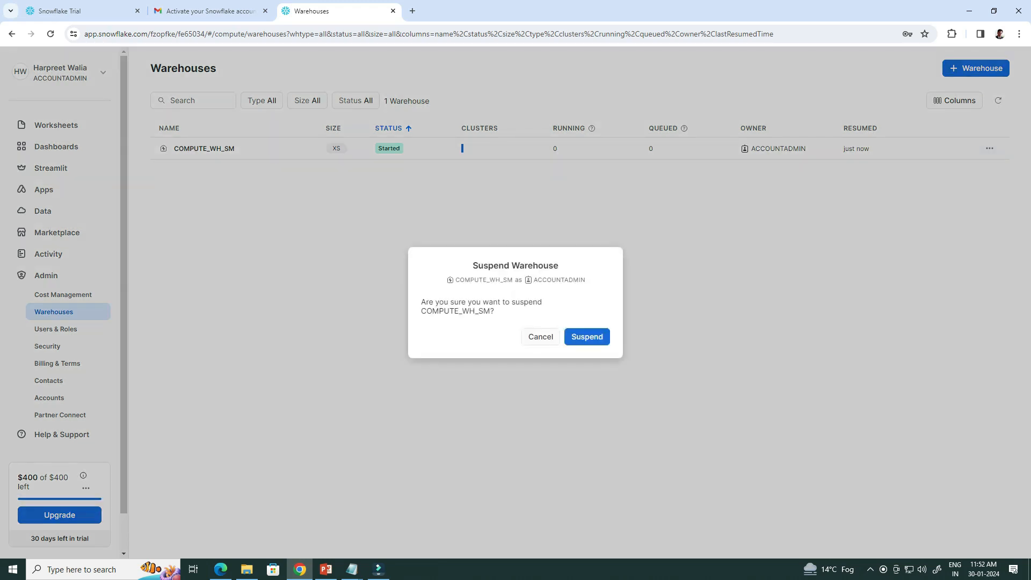
click(587, 337)
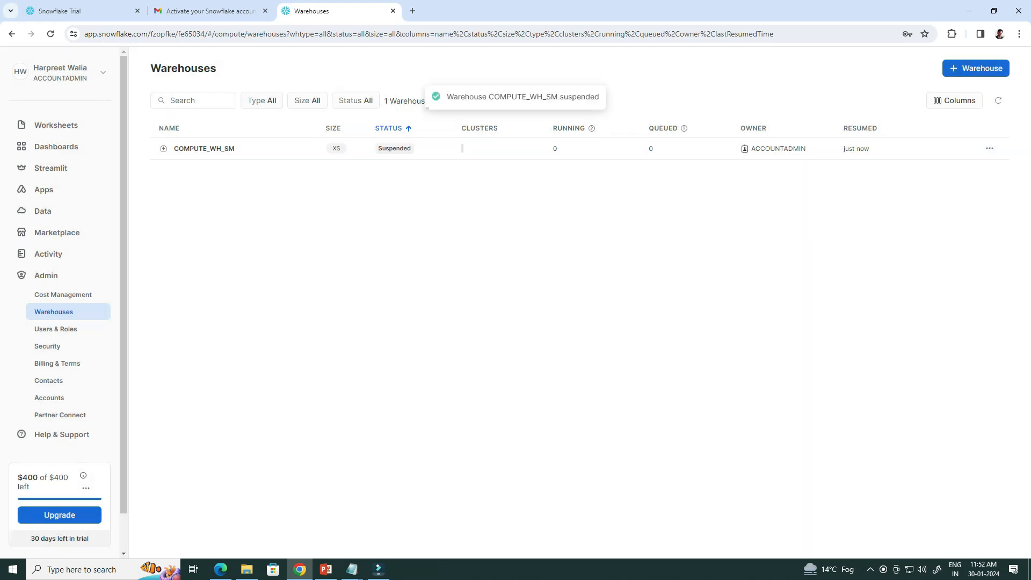
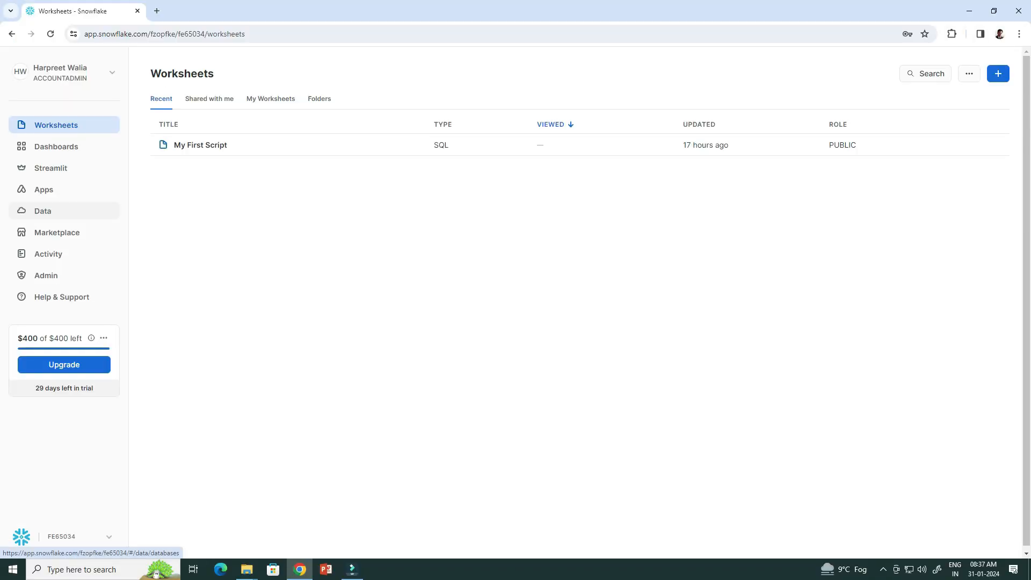
Add a database named Citibike from Databases, then open CITIBIKE's PUBLIC schema.
click(43, 211)
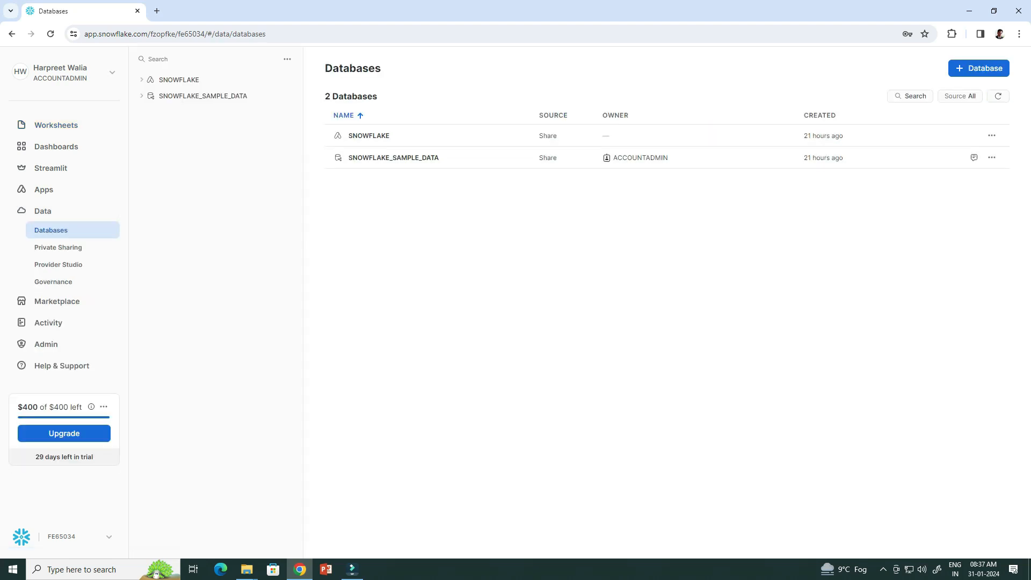
click(979, 68)
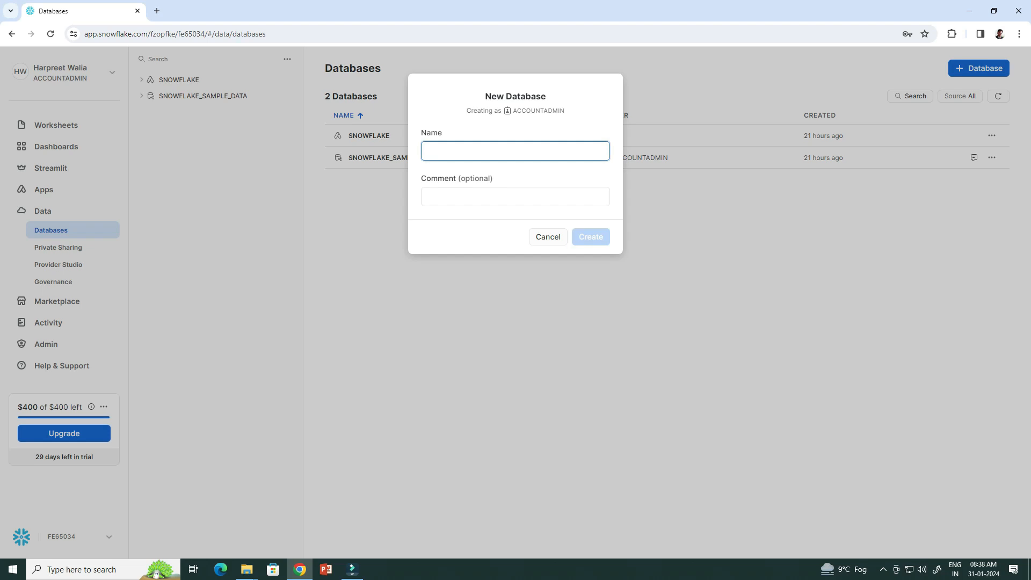
text(Citi)
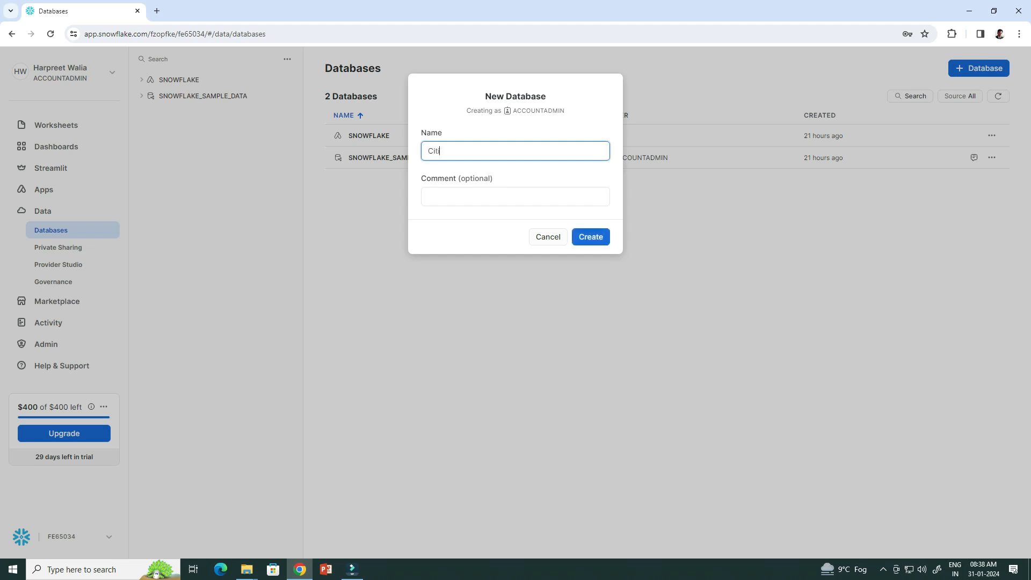
text(bike)
click(591, 237)
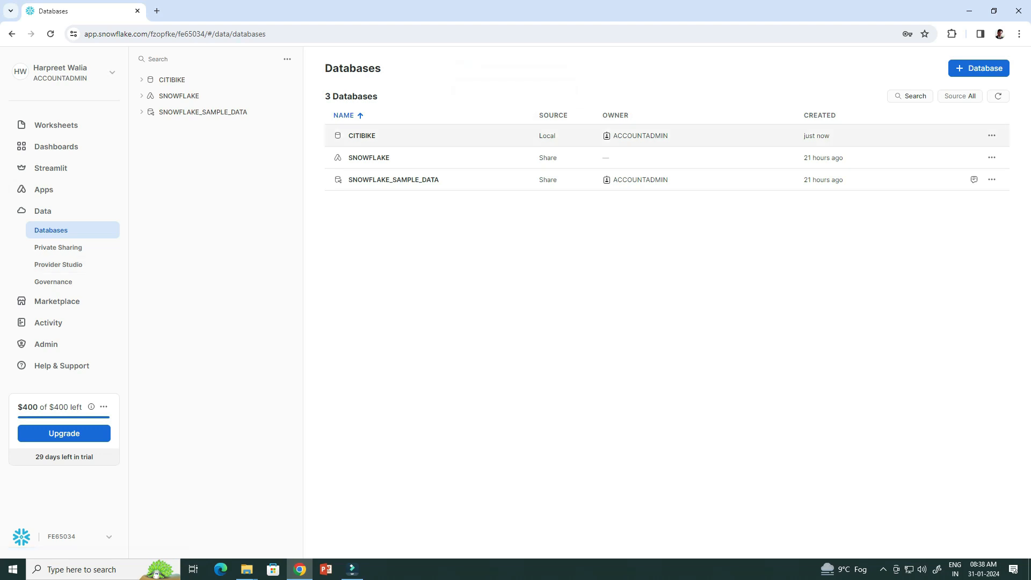
click(361, 135)
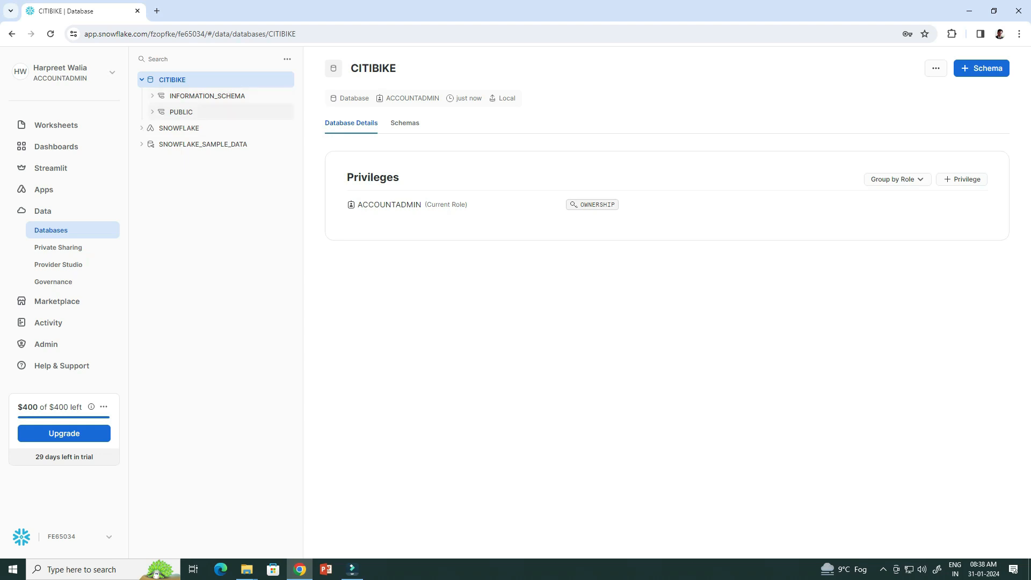
click(193, 113)
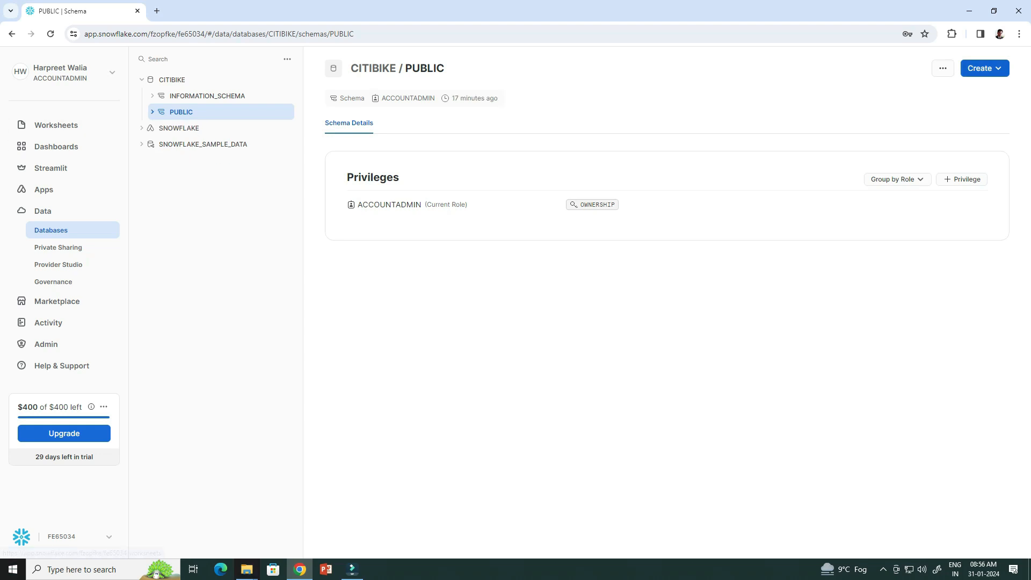
Begin creating a standard table from the schema's Create menu, then cancel it.
click(985, 68)
mouse_move(945, 93)
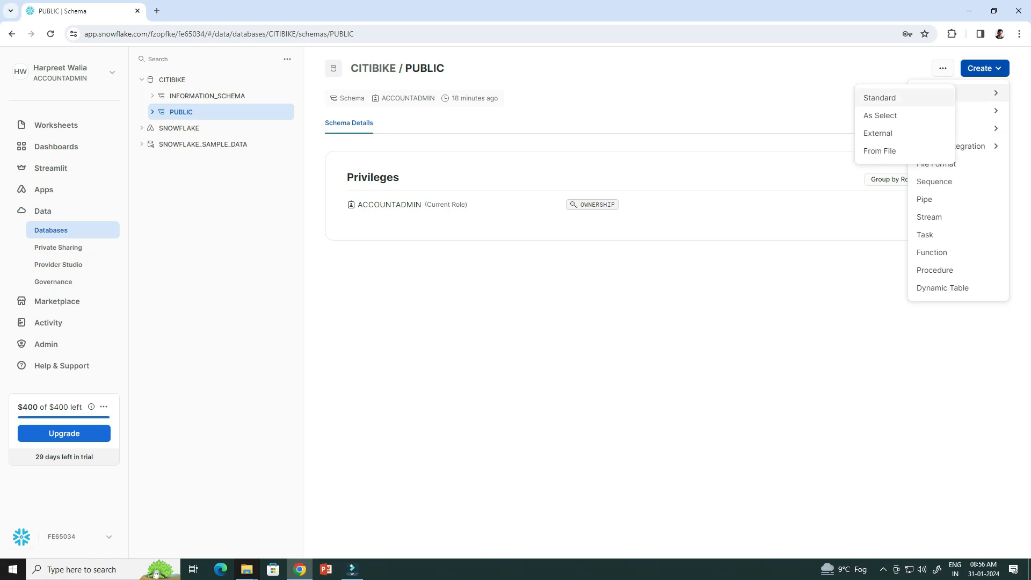
click(880, 98)
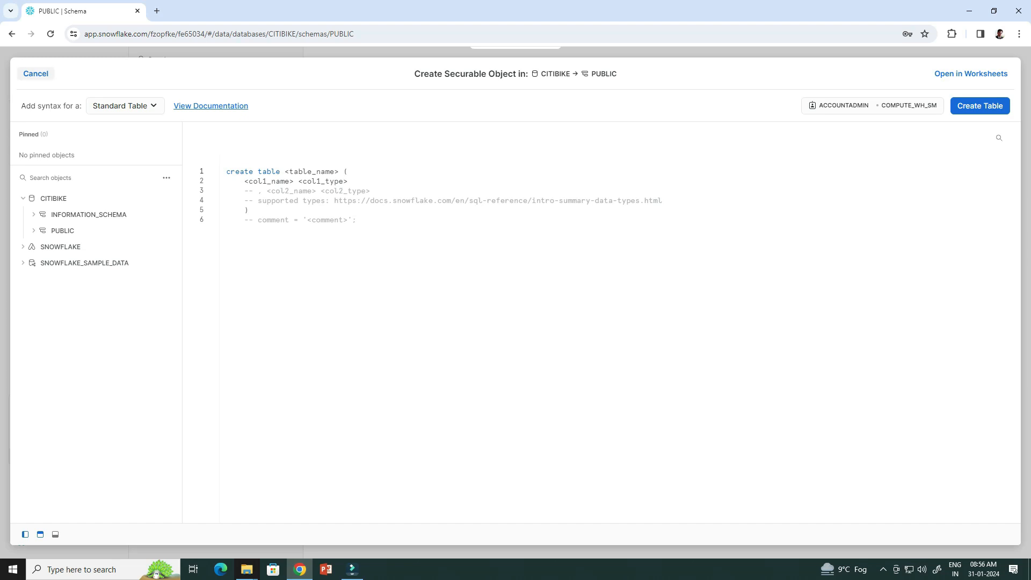
click(35, 74)
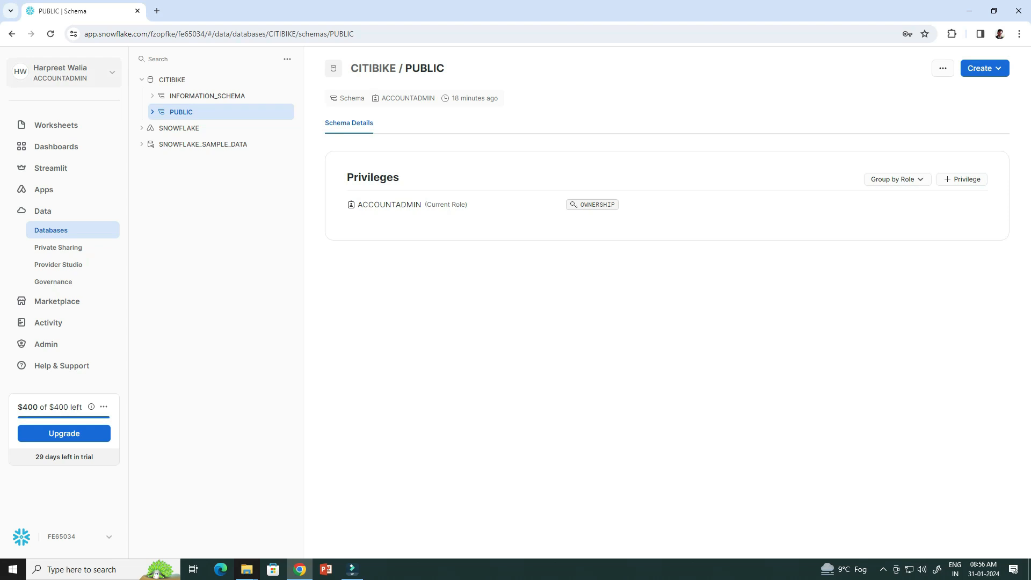
Start a new SQL worksheet with its context set to CITIBIKE.PUBLIC.
click(56, 125)
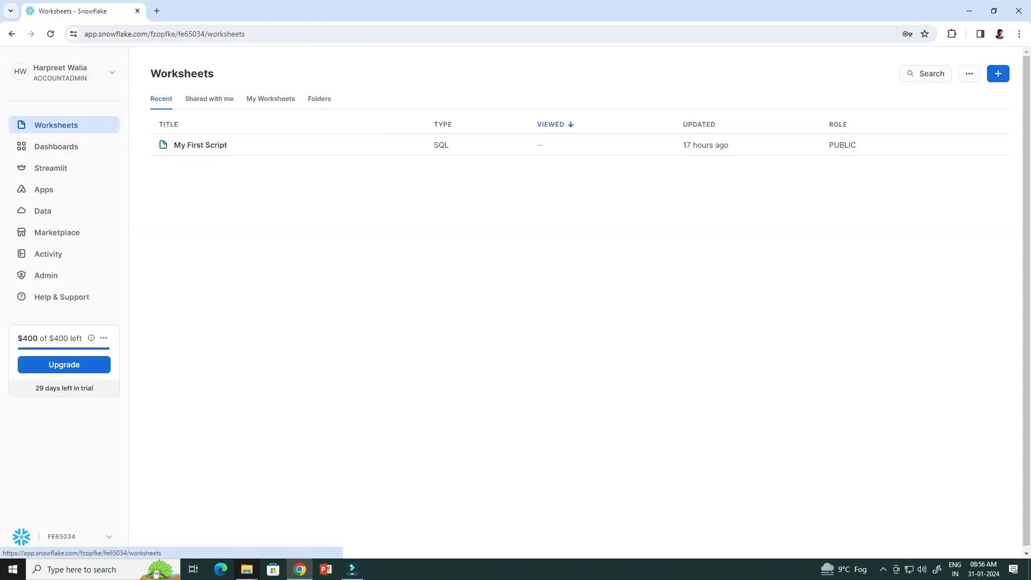
click(998, 74)
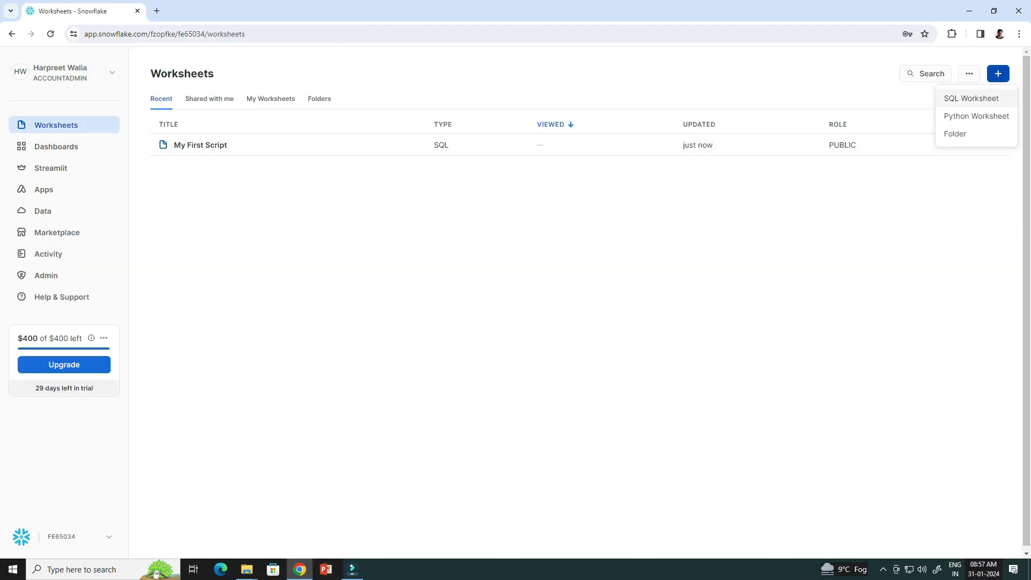
click(972, 99)
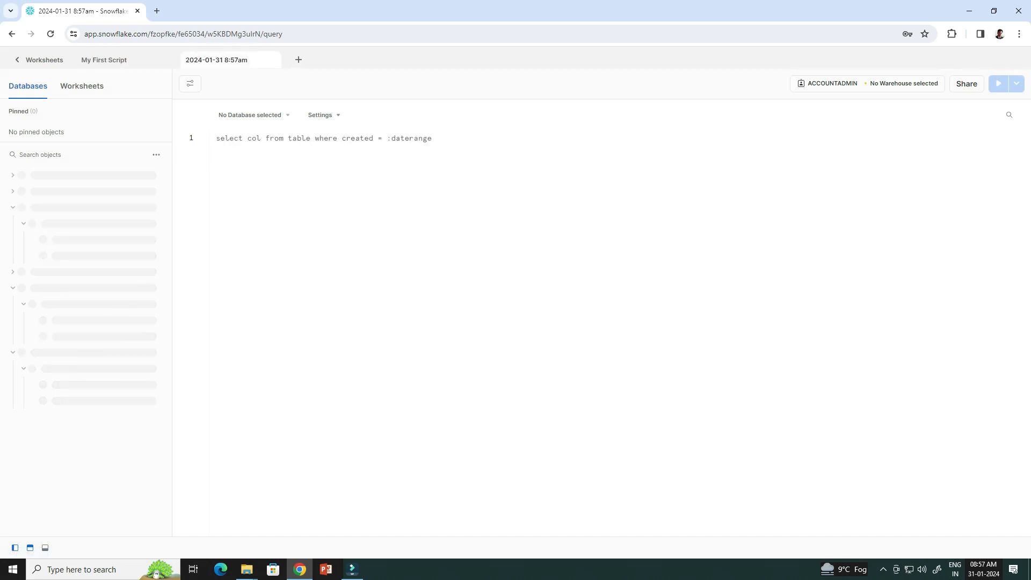
click(254, 115)
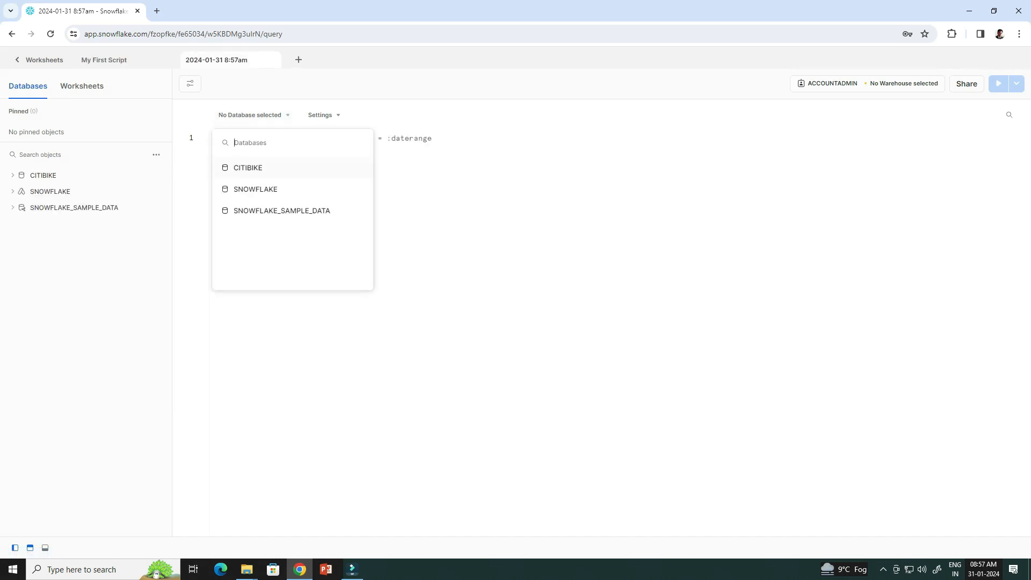
click(248, 168)
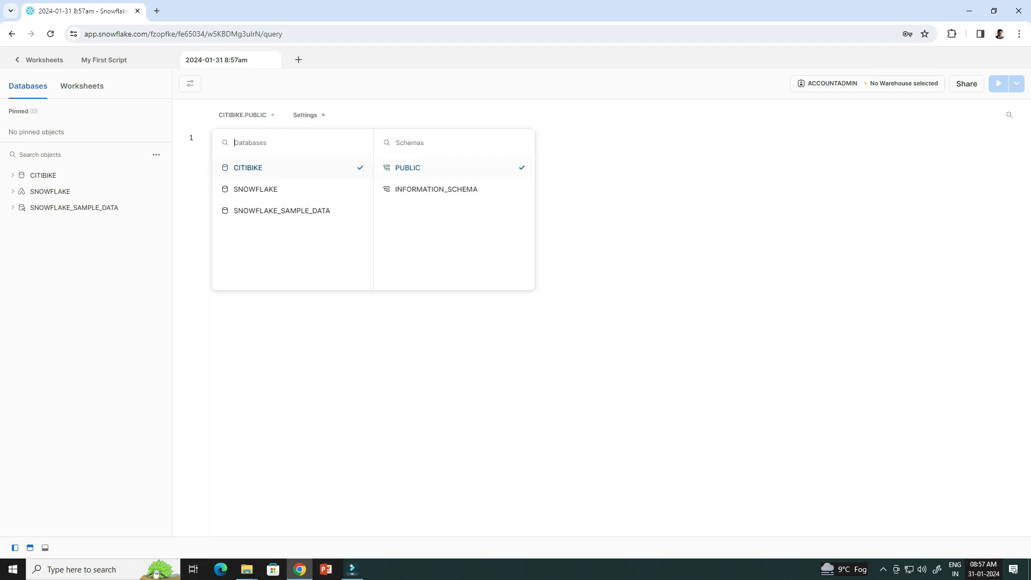
click(639, 177)
click(892, 84)
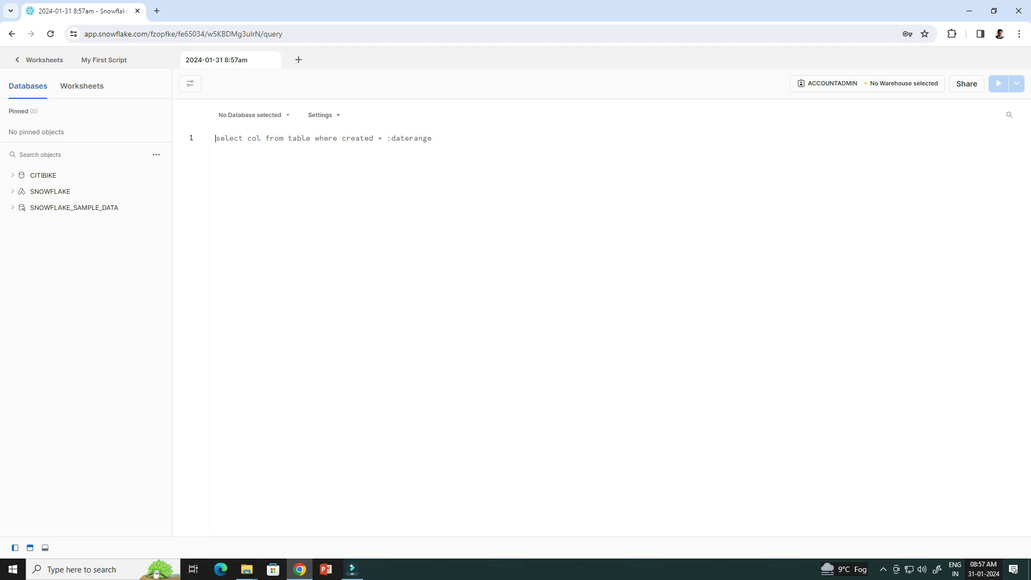
Run the pasted CREATE TABLE trips_info script and inspect TRIPS_INFO's columns in the object tree.
text(create or replace table trips_info (   trip_duration integer,   start_time timestamp,   stop_time timestamp,   starting_station_id integer,   starting_station_name string,   starting_station_latitude float,   starting_station_longitude float,   ending_station_id integer,   ending_station_name string,   ending_station_latitude float,   ending_station_longitude float,   bike_id integer,   membership_type string,   usertype string,   birth_year integer,   gender integer  );)
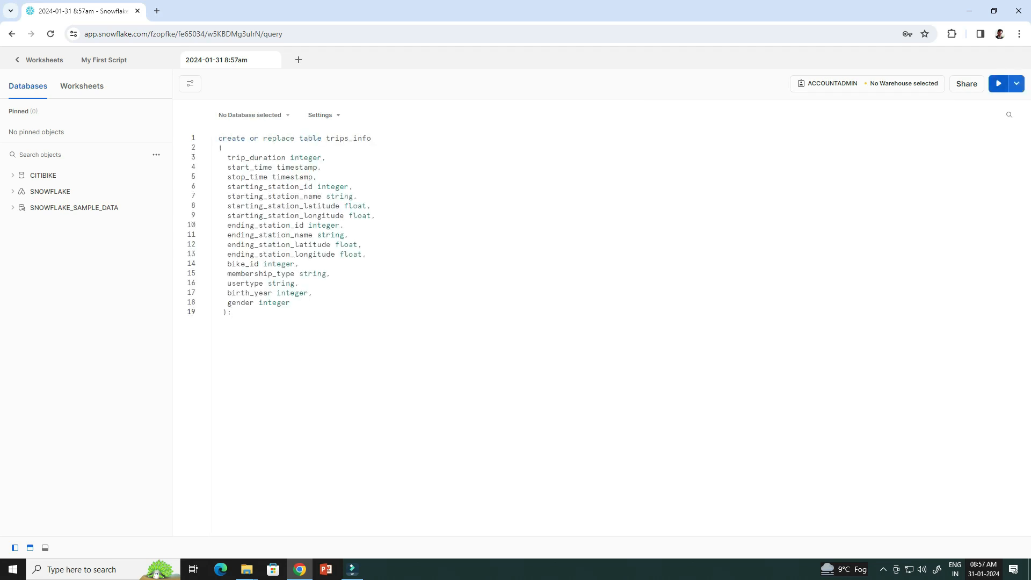
click(998, 83)
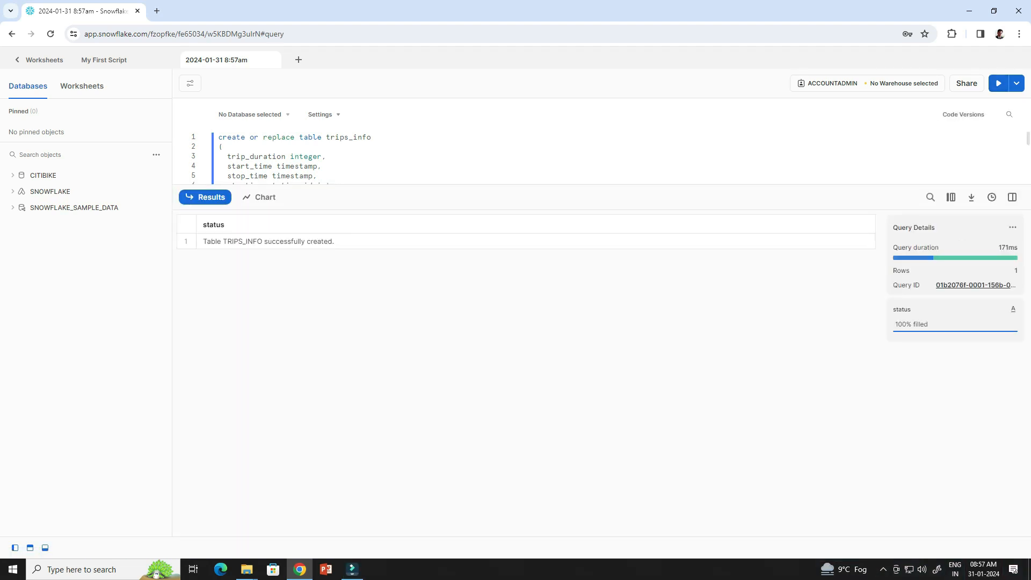
click(43, 175)
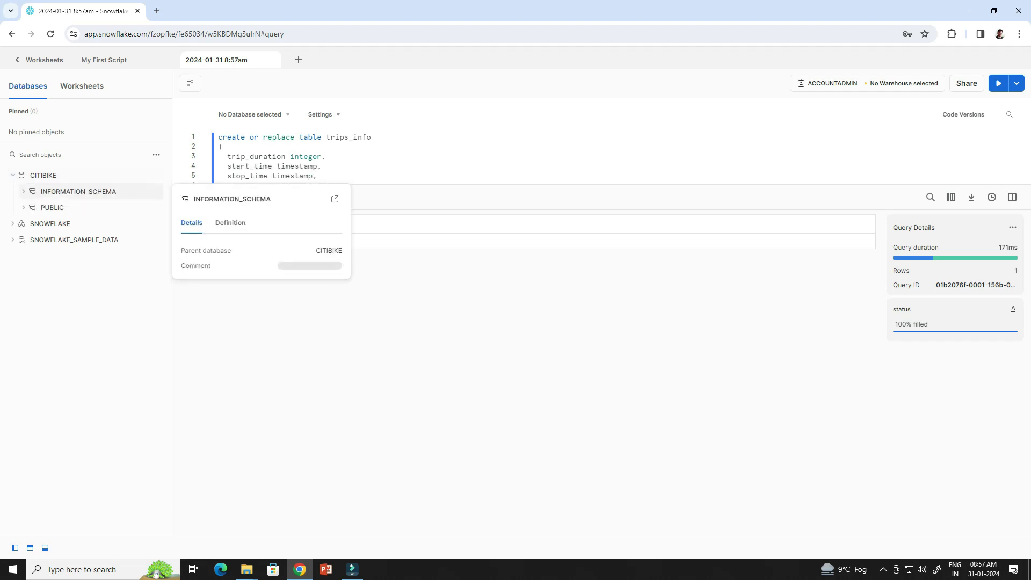
click(53, 208)
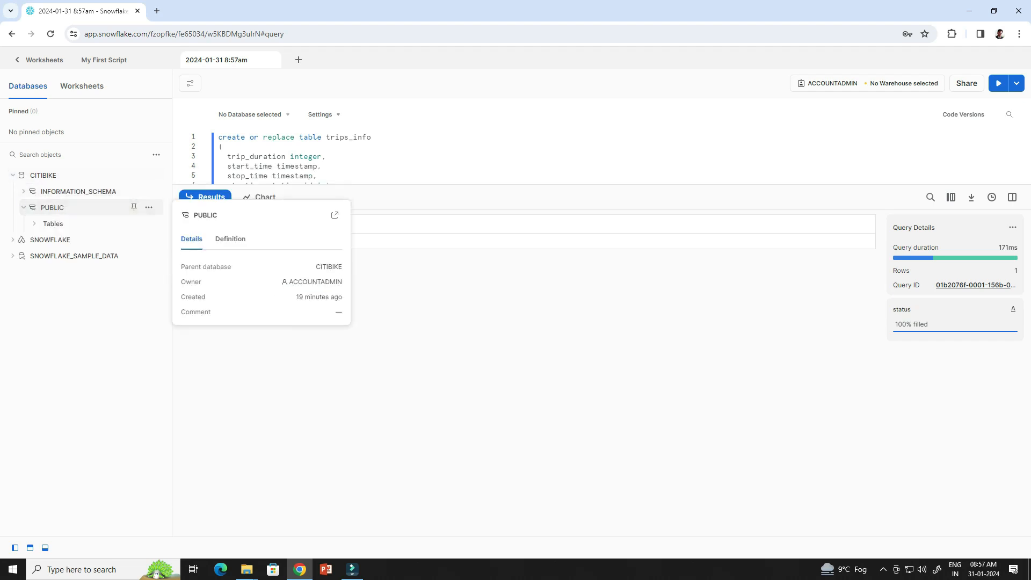
click(53, 224)
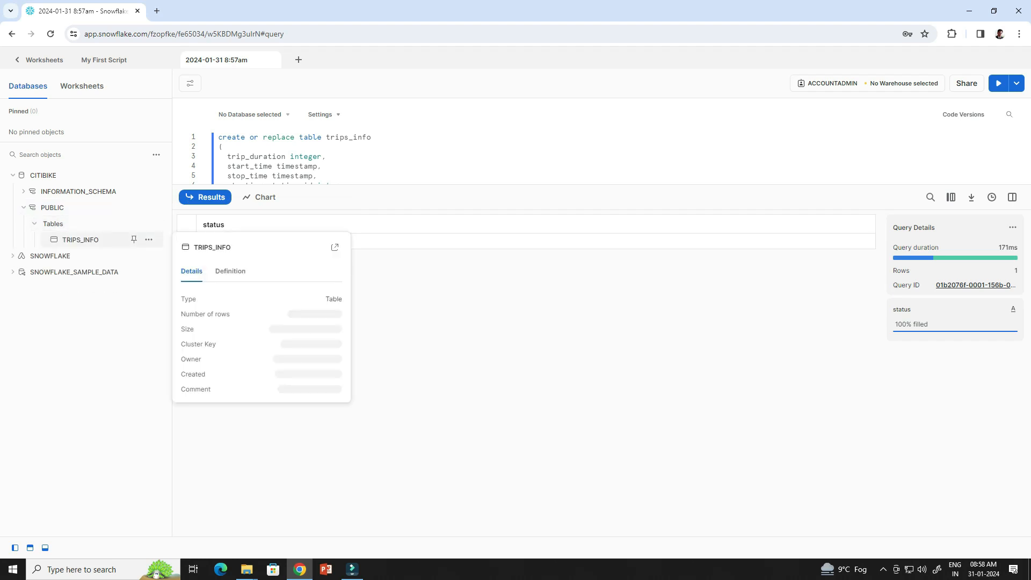
click(80, 240)
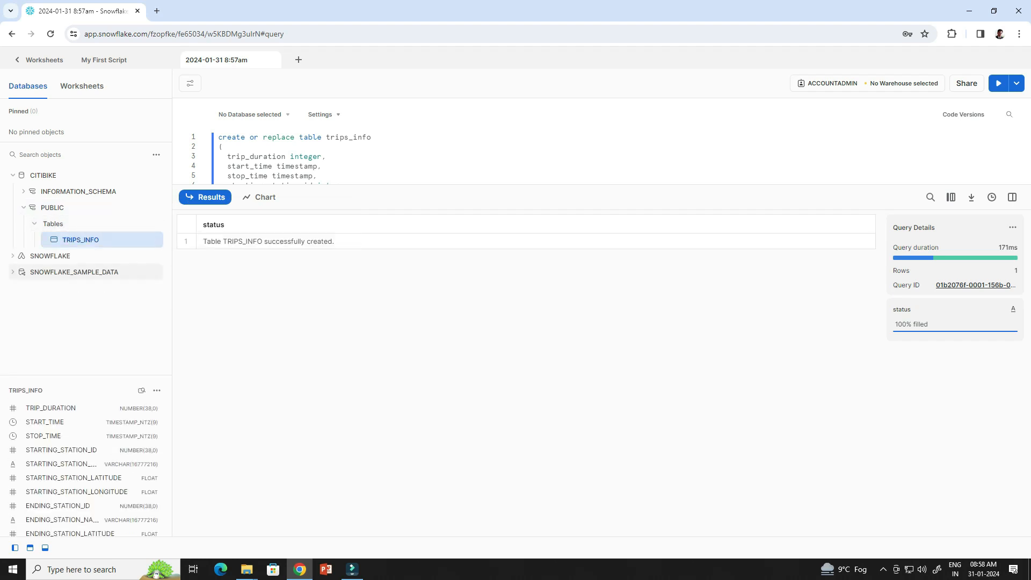
scroll(86, 467, down, 2)
scroll(85, 467, up, 3)
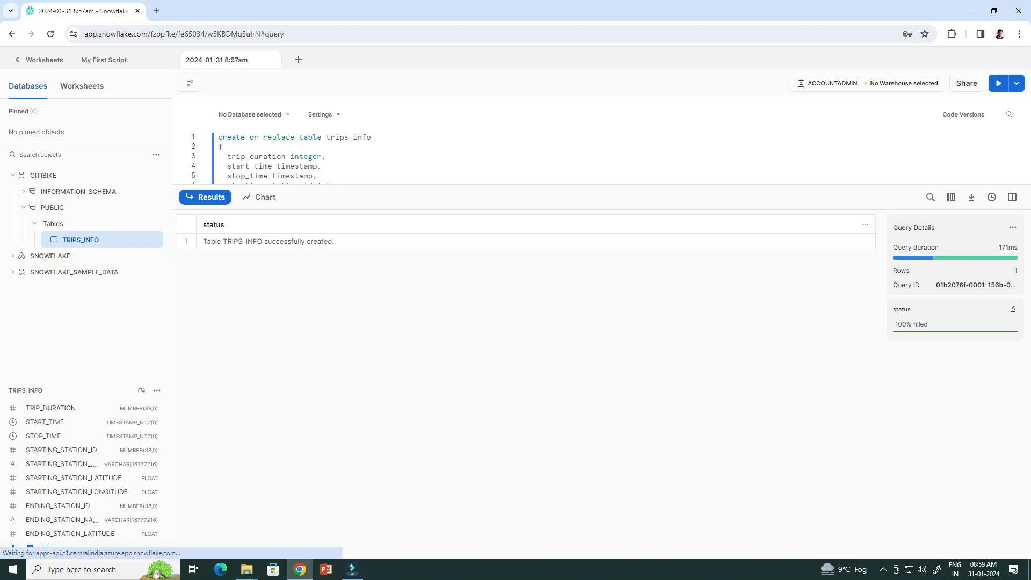
Rename the worksheet to 'Worksheet Module 3' and return to the worksheets list.
double_click(217, 60)
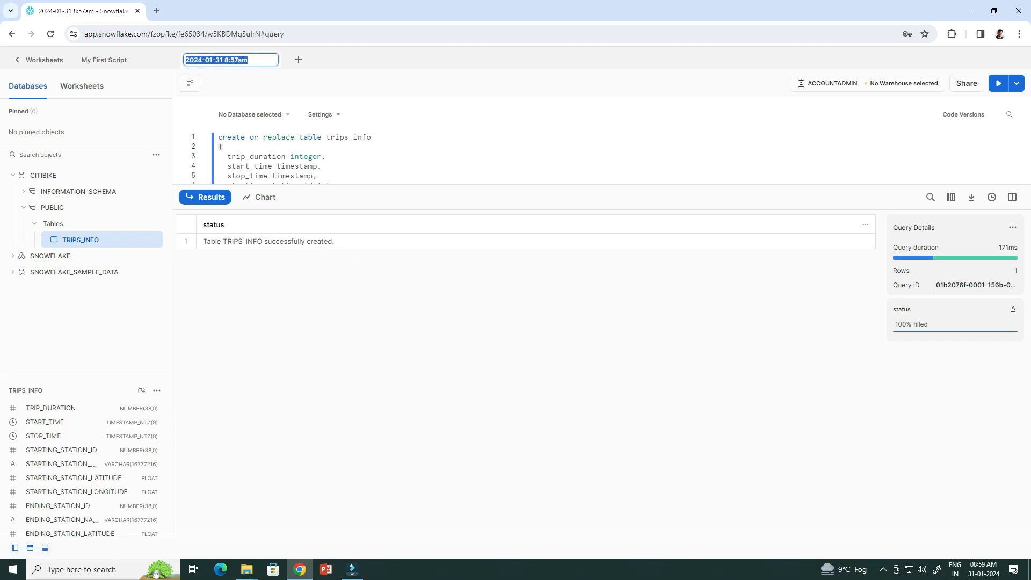
text(Worksheet Module )
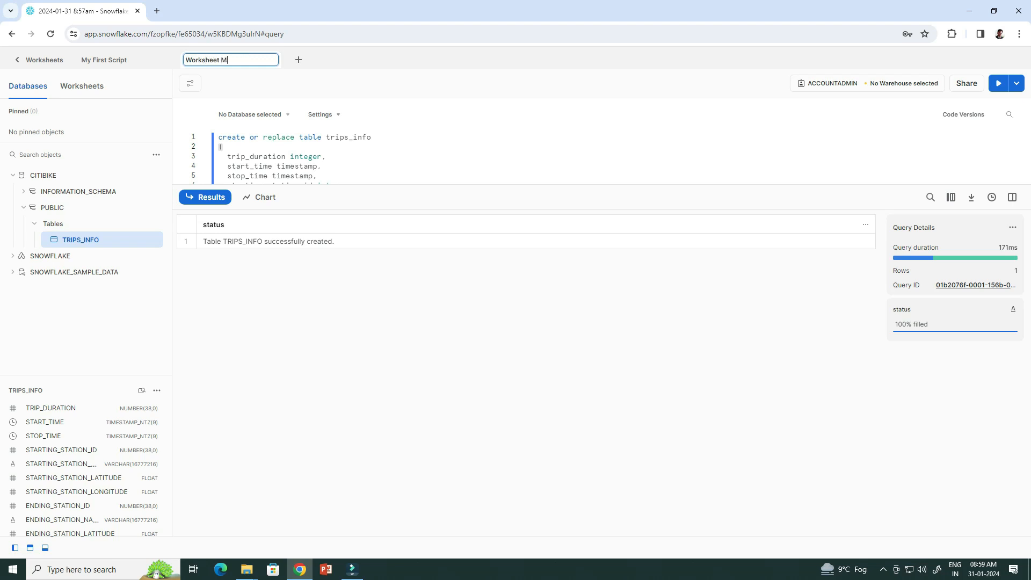
text(3)
key(Return)
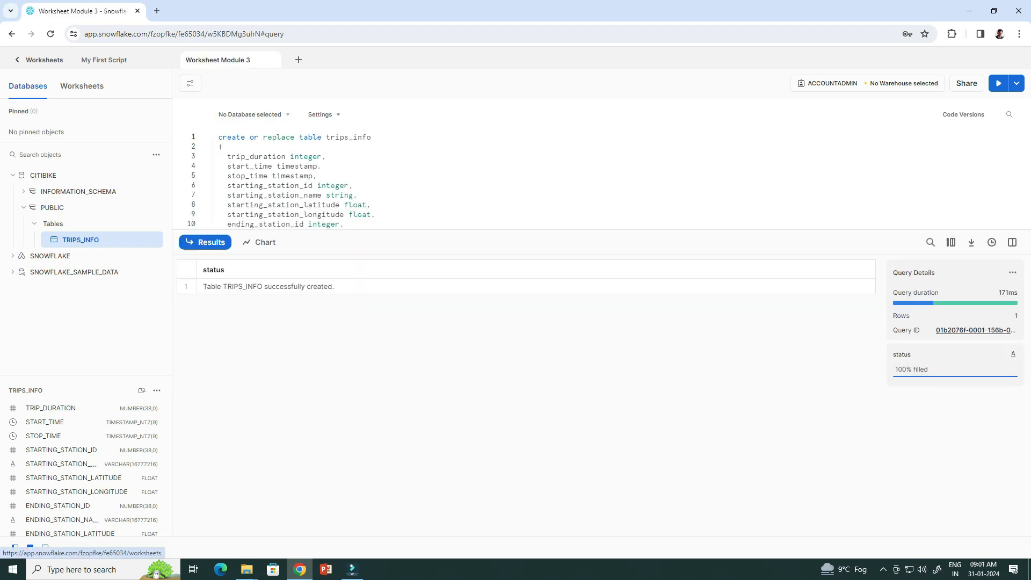
click(40, 59)
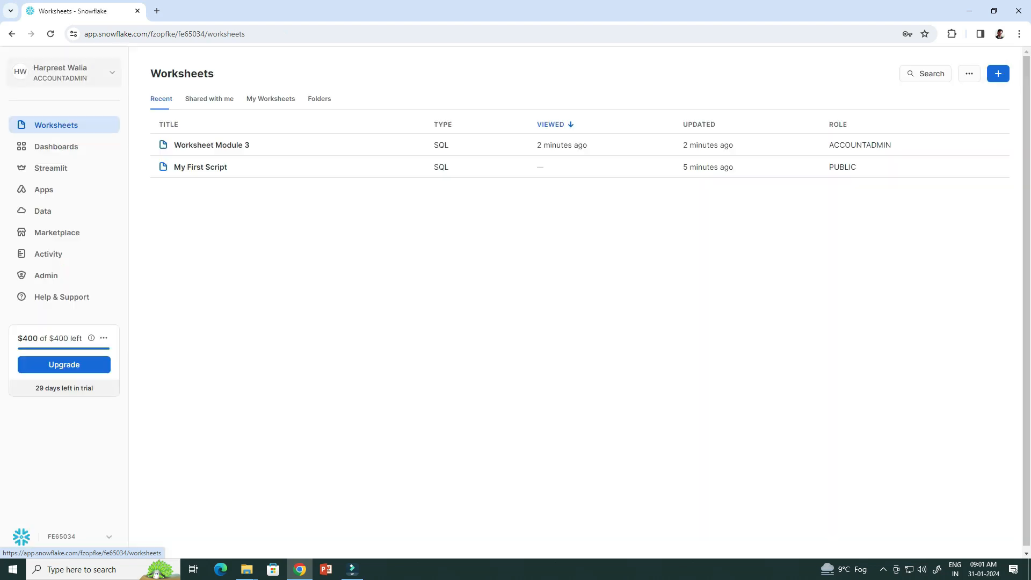
Reopen CITIBIKE's PUBLIC schema and bring up the Create menu's Stage options.
click(43, 210)
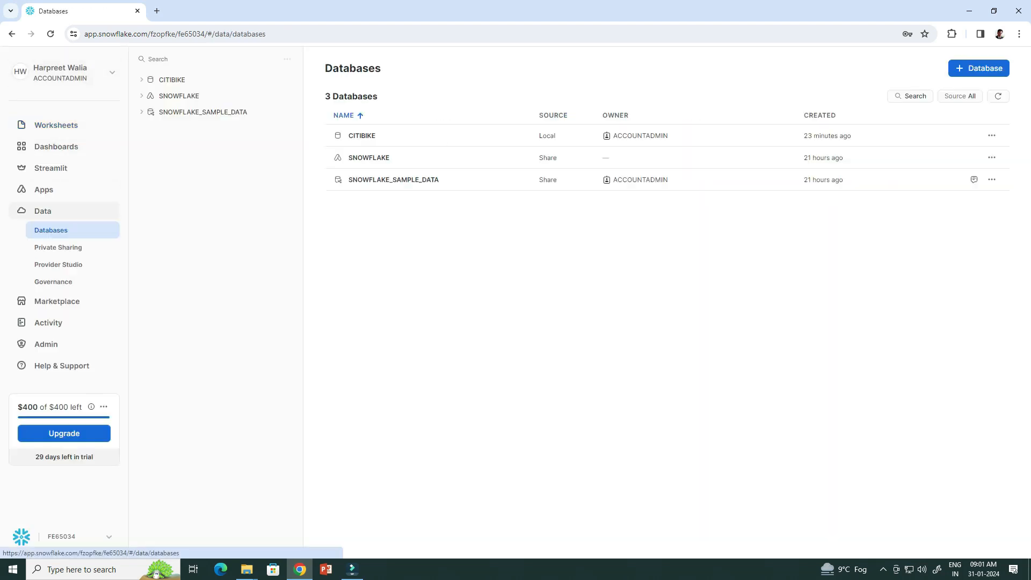
click(172, 79)
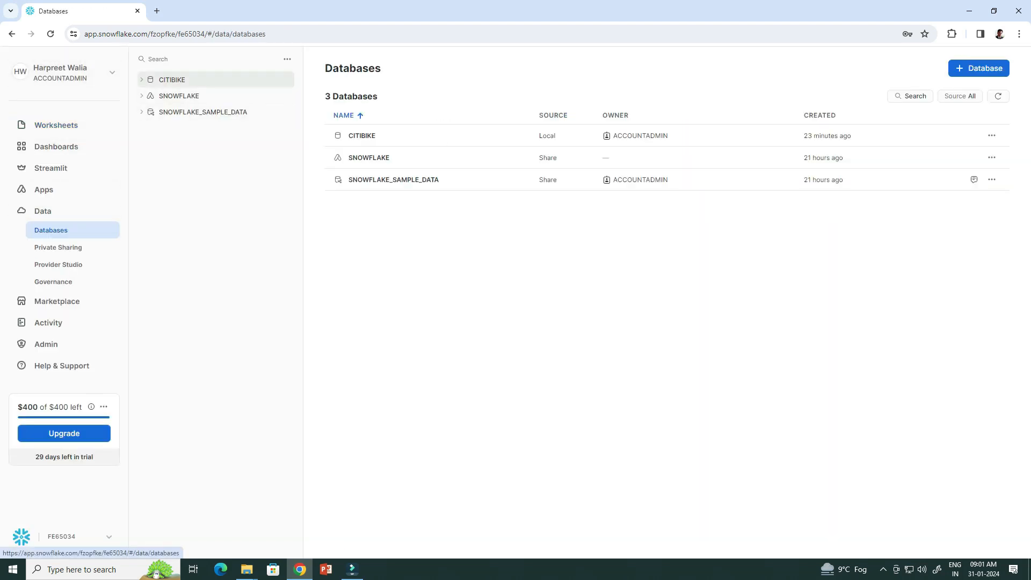
click(152, 112)
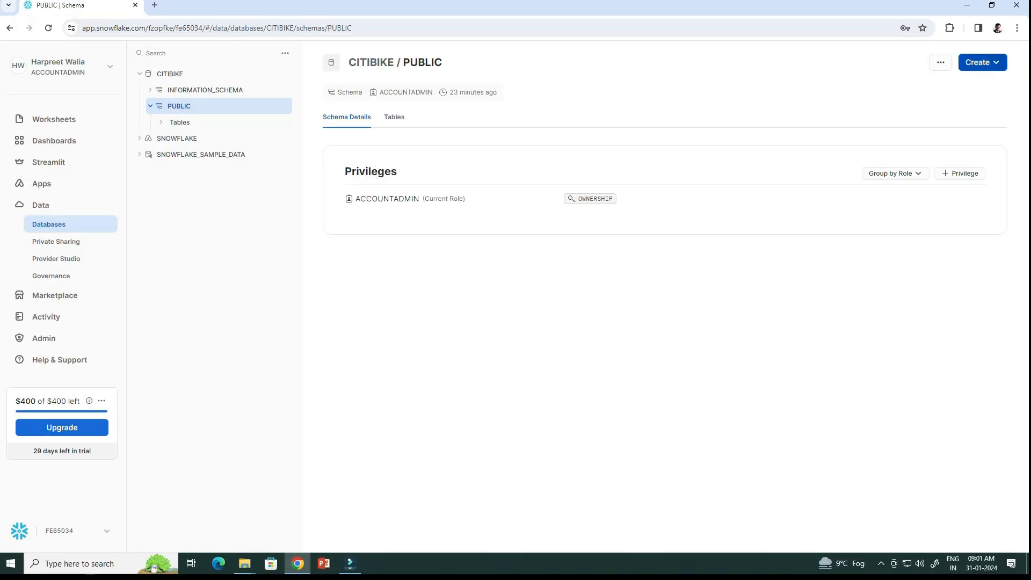
click(982, 62)
mouse_move(945, 123)
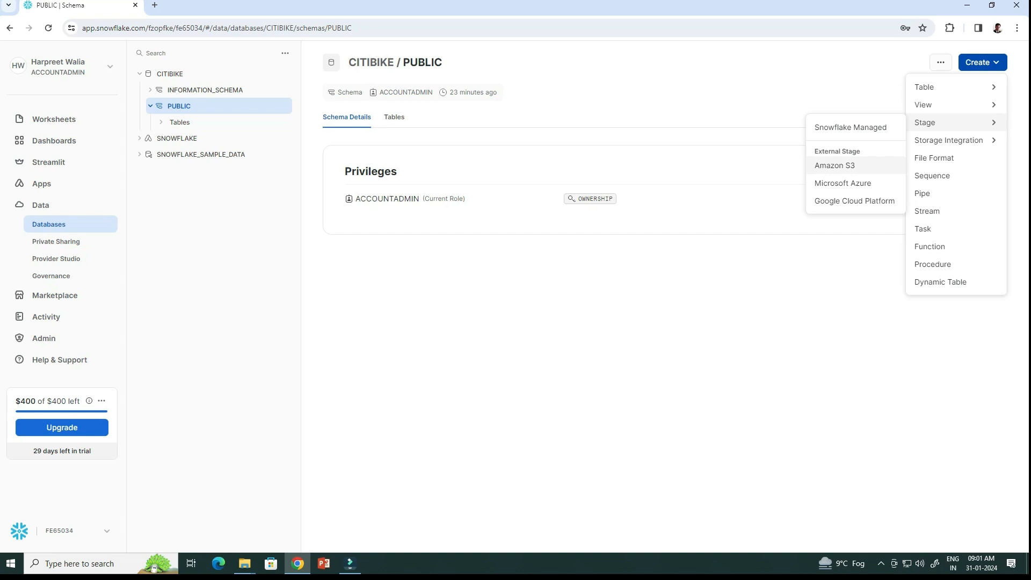
Create Amazon S3 stage citibike_trips with URL s3://snowflake-workshop-lab/citibike-trips, previewing its SQL.
click(835, 166)
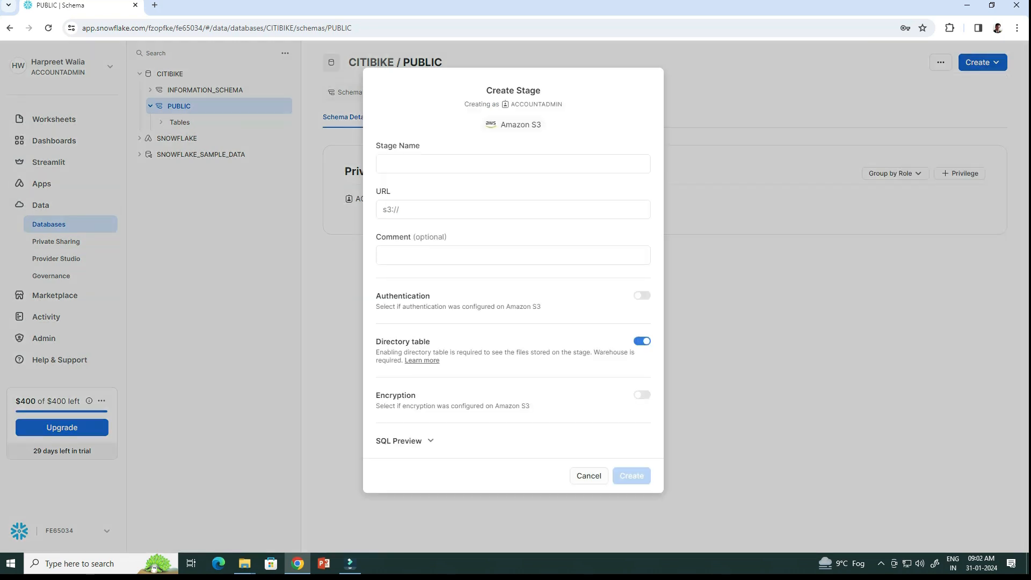
click(513, 164)
text(c)
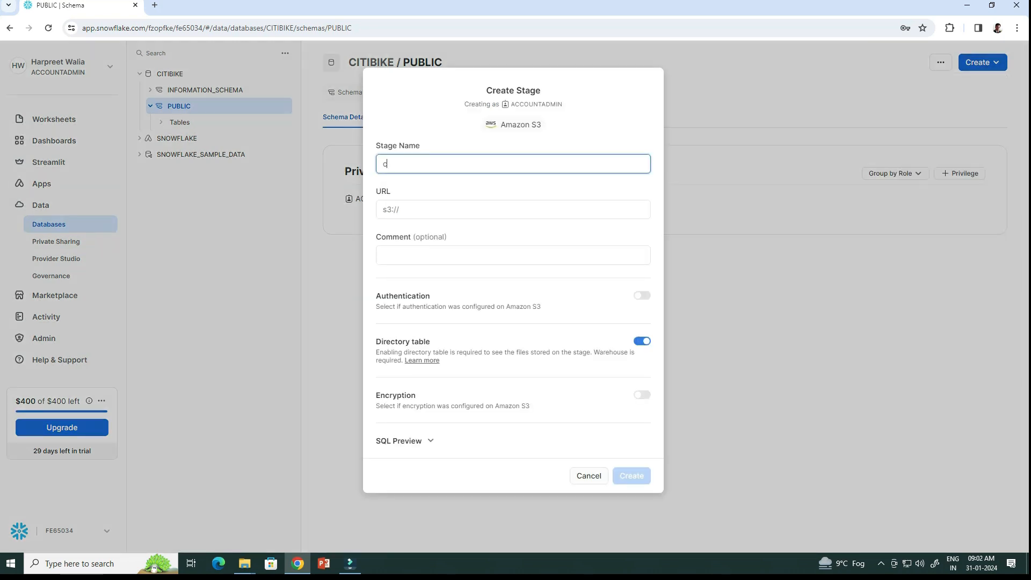
text(itibike_trips)
key(Tab)
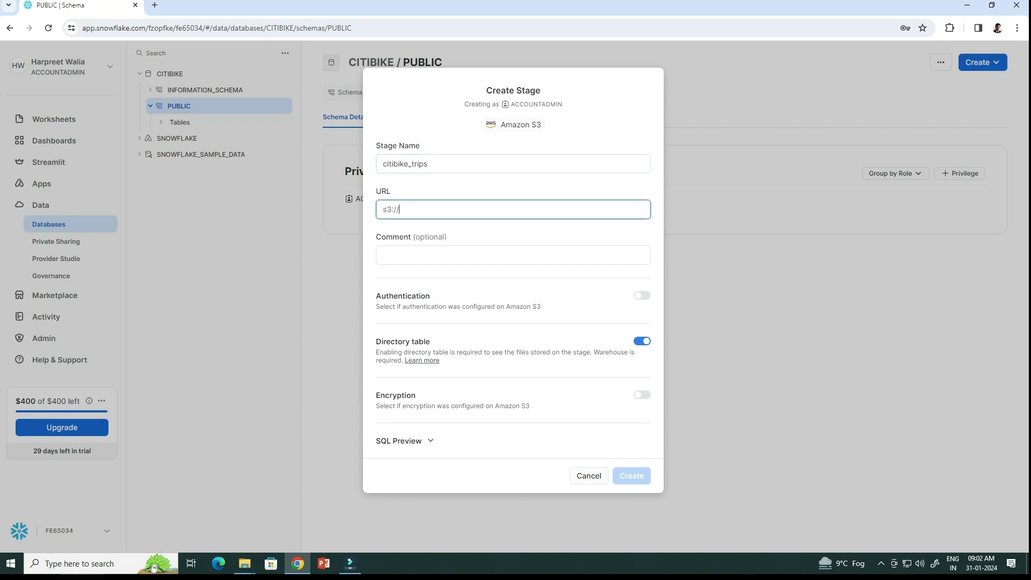
text(snowflake-workshop-lab/citibike-trips)
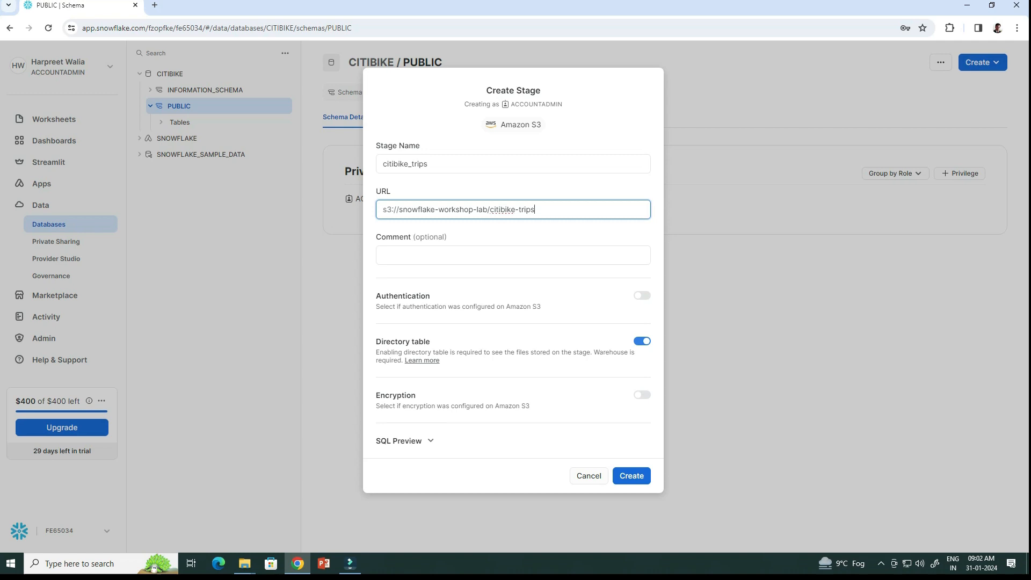
click(405, 441)
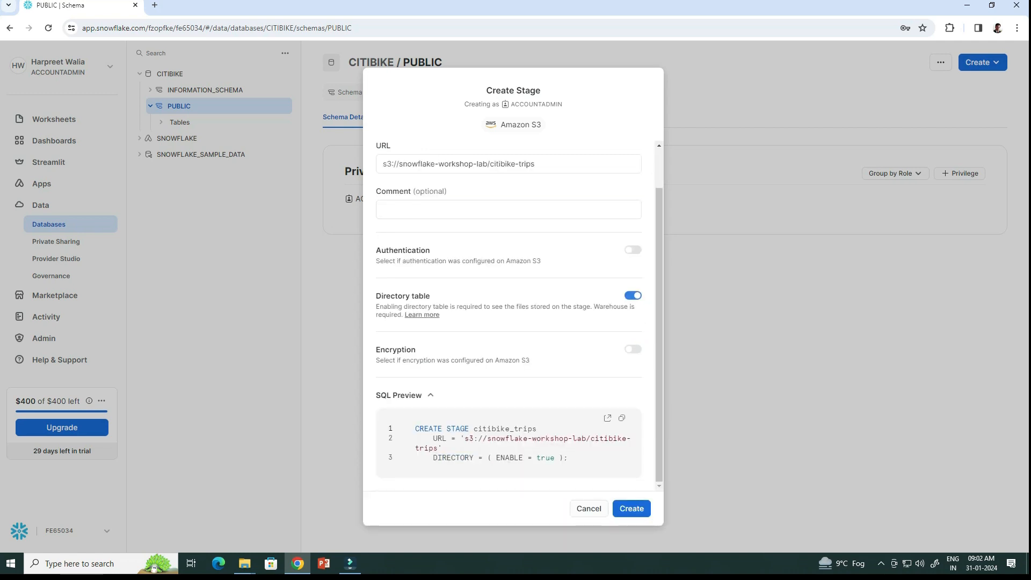
click(632, 509)
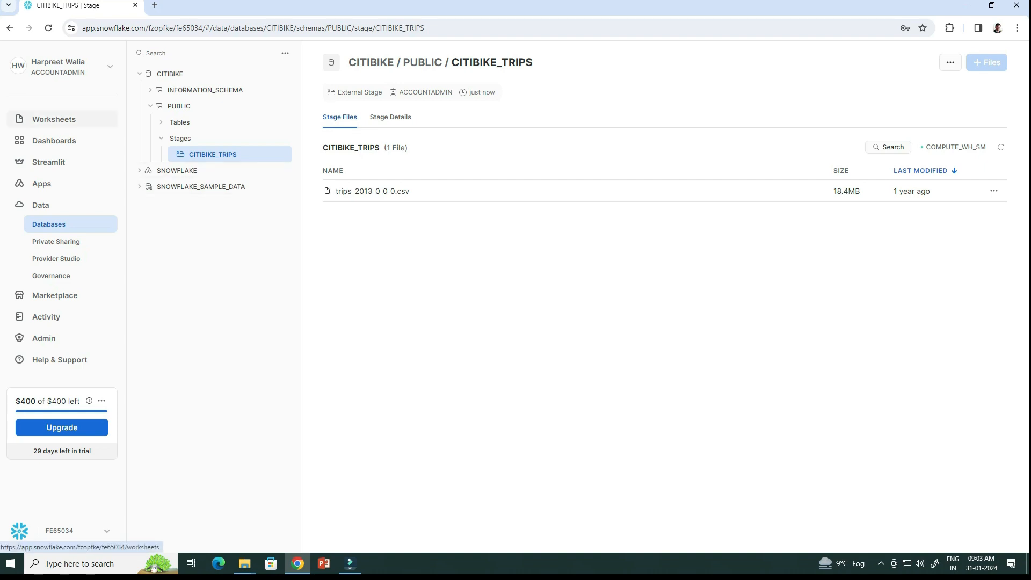
click(54, 119)
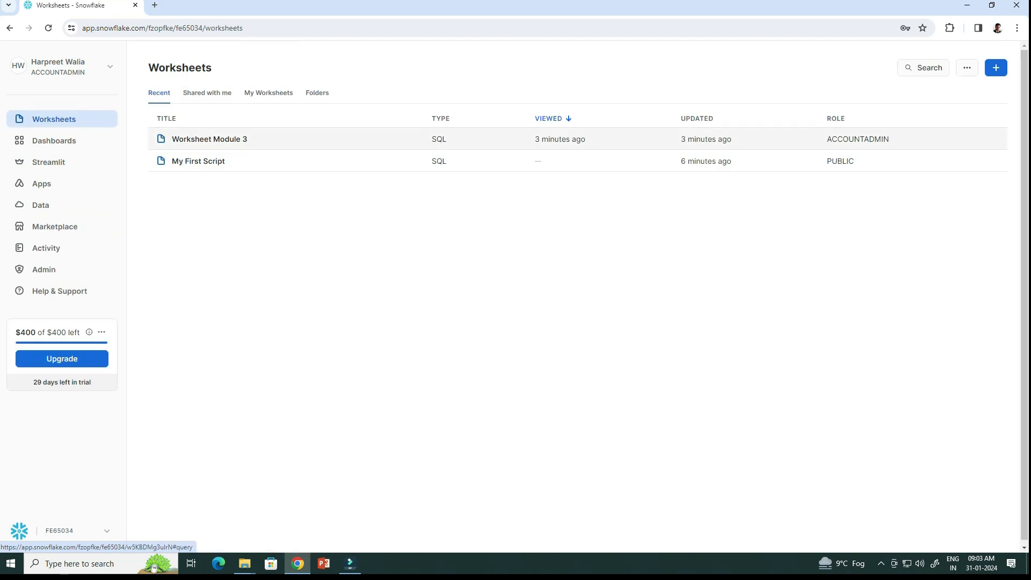
click(210, 139)
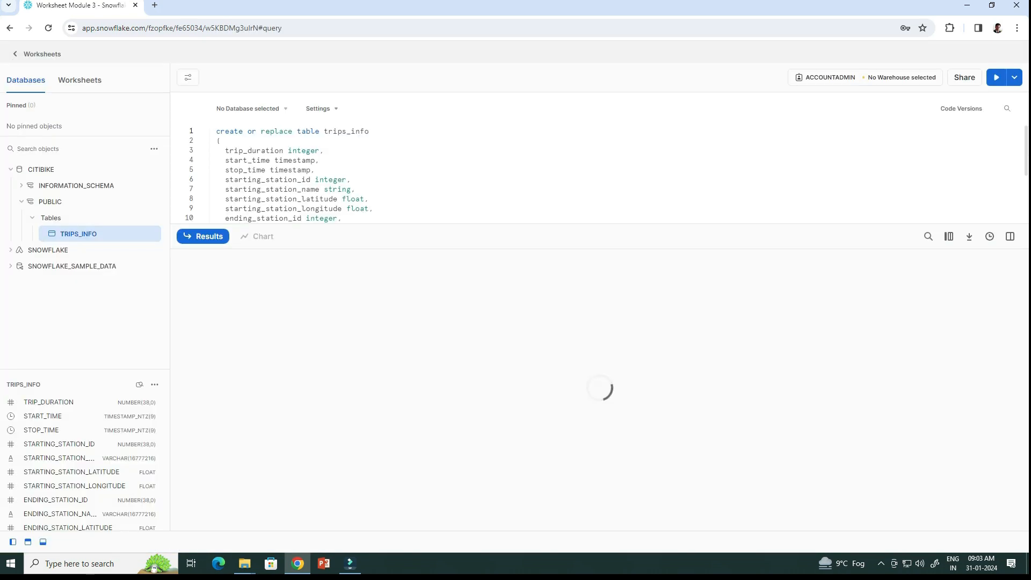
scroll(280, 167, down, 2)
key(Return)
key(Return)
key(Return)
key(Return)
text(l)
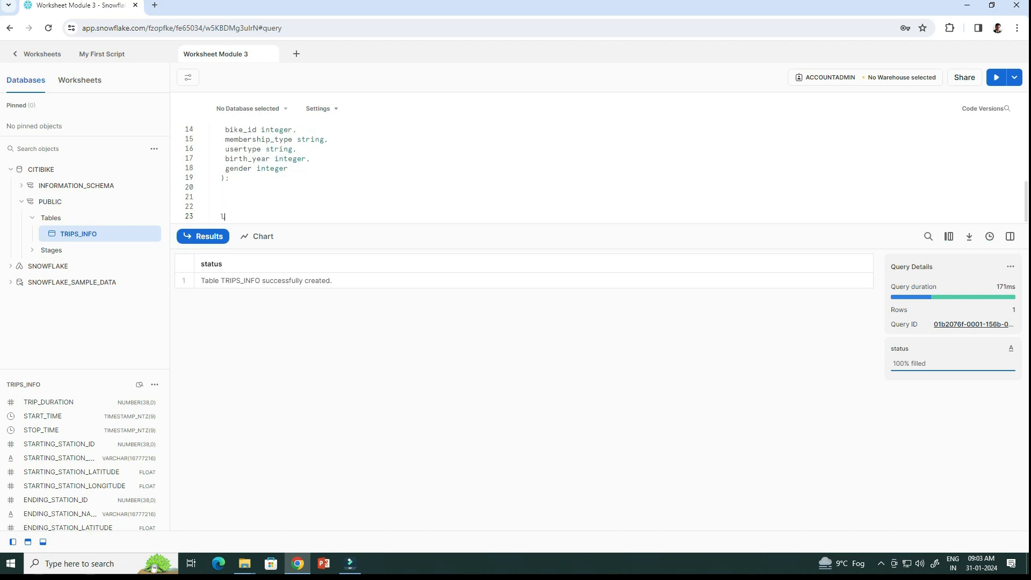
text(ist)
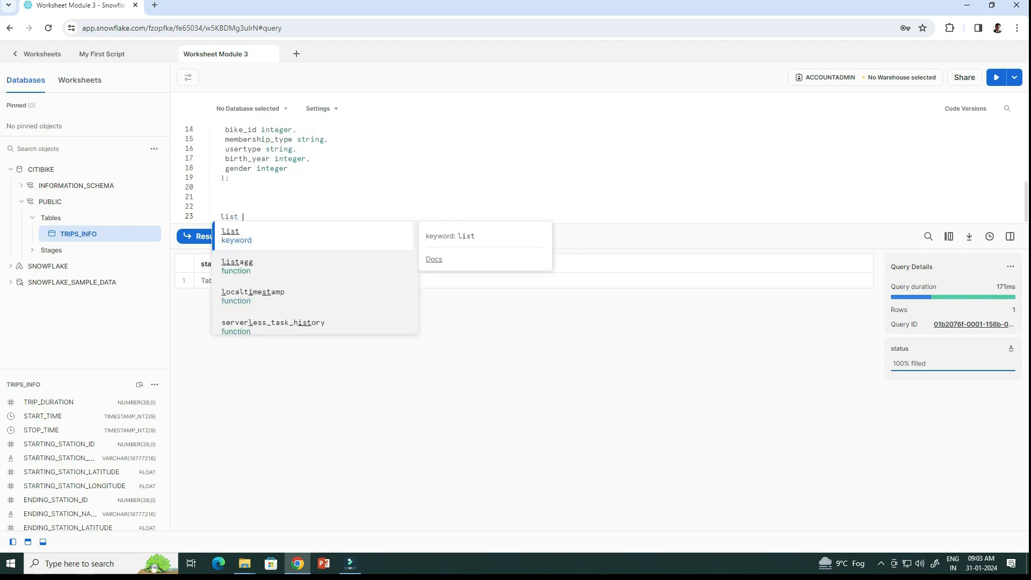
text( @citi)
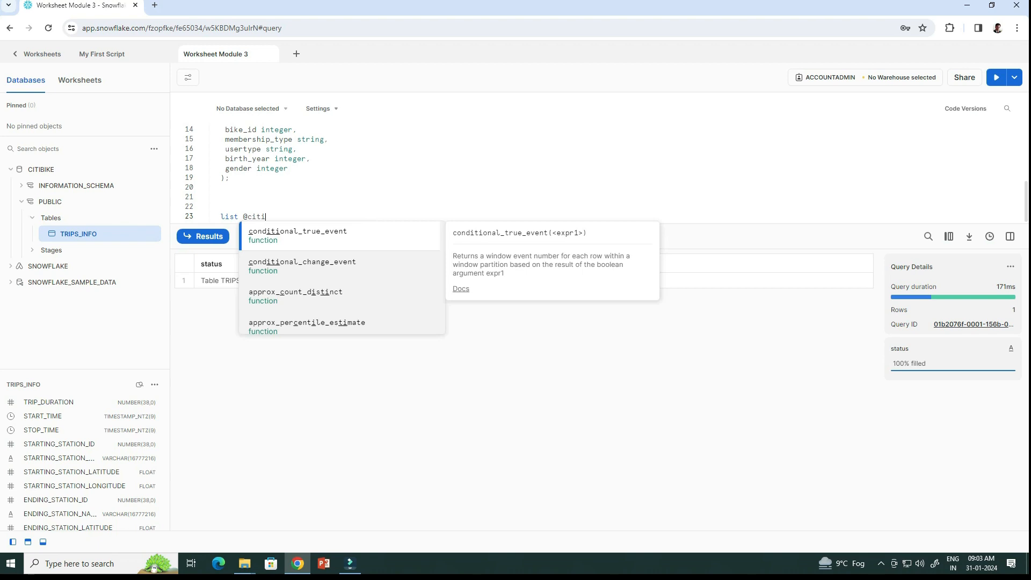
text(bike_tr)
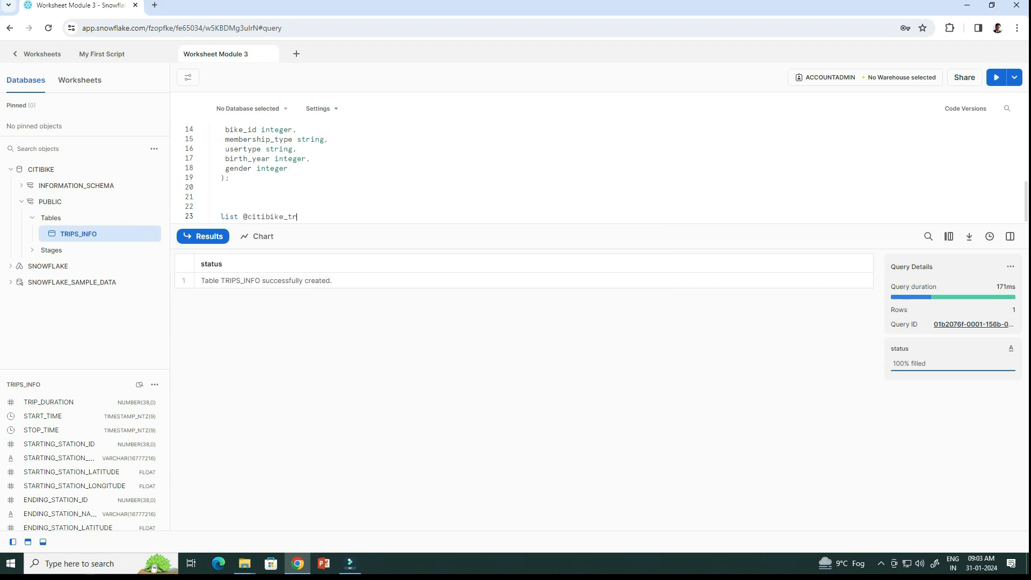
text(ips;)
key(shift+Home)
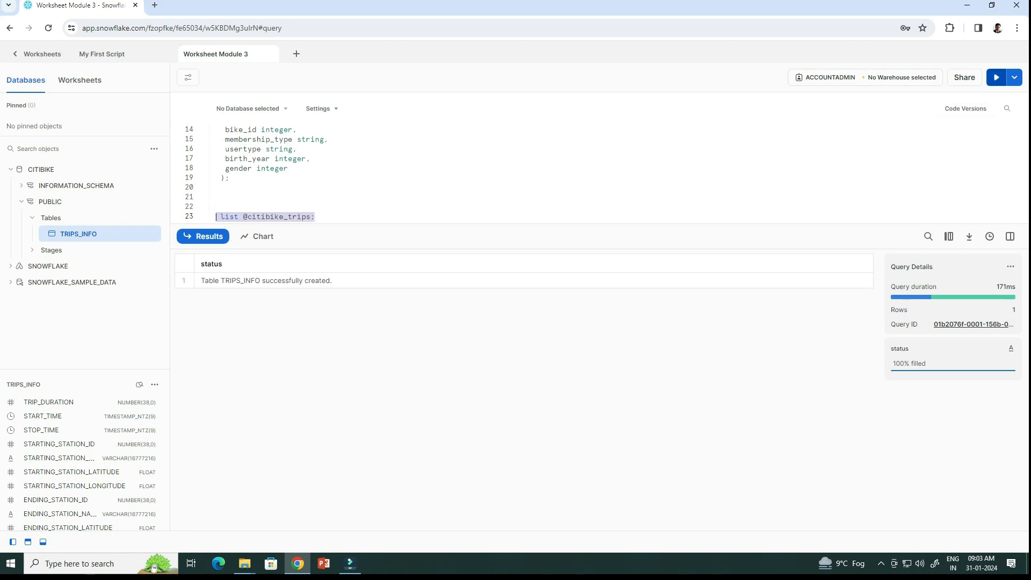
key(ctrl+Return)
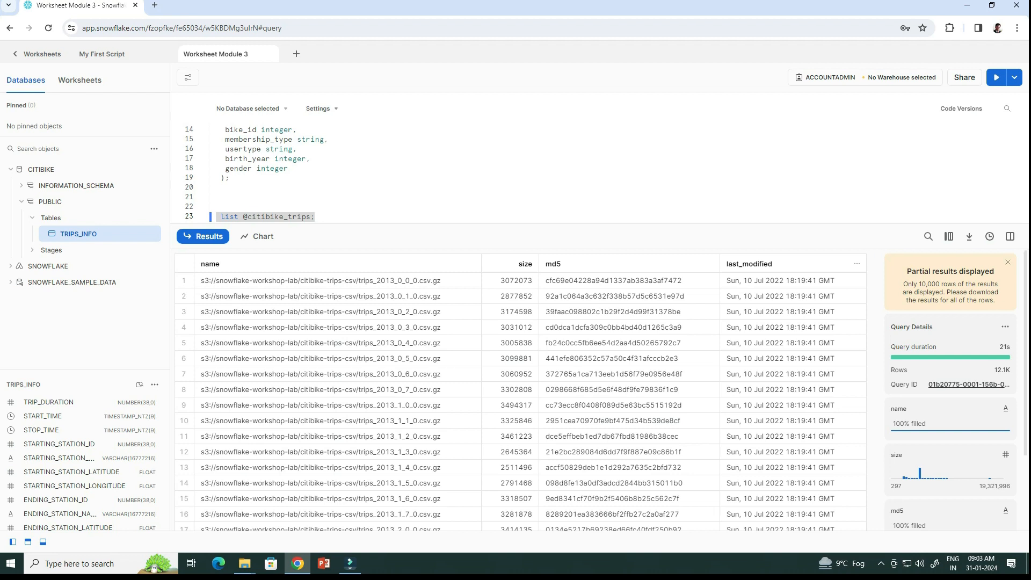
Review the listed stage files, then open the CITIBIKE database page.
scroll(520, 402, down, 4)
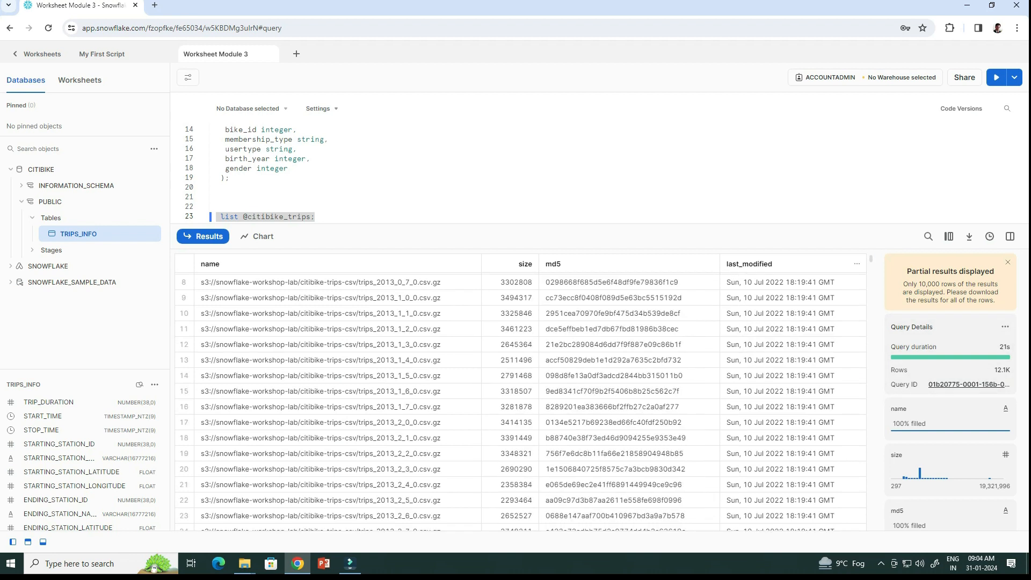
scroll(520, 402, up, 4)
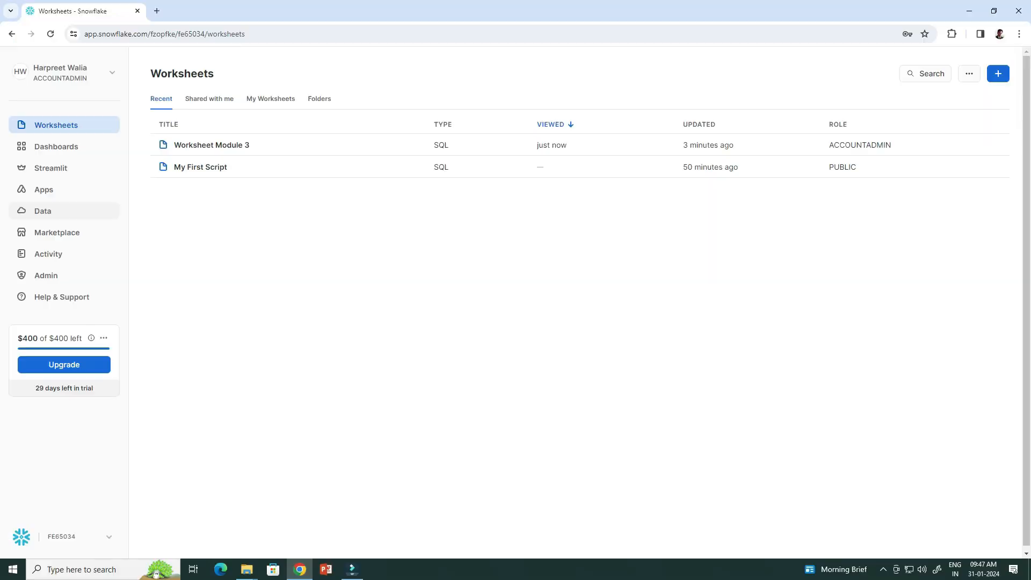
click(43, 211)
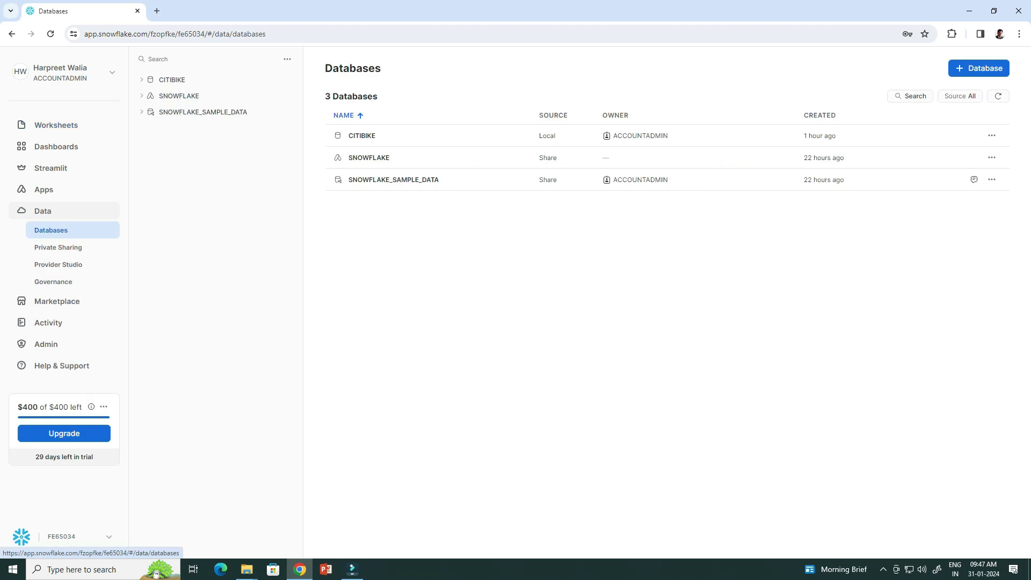
click(172, 80)
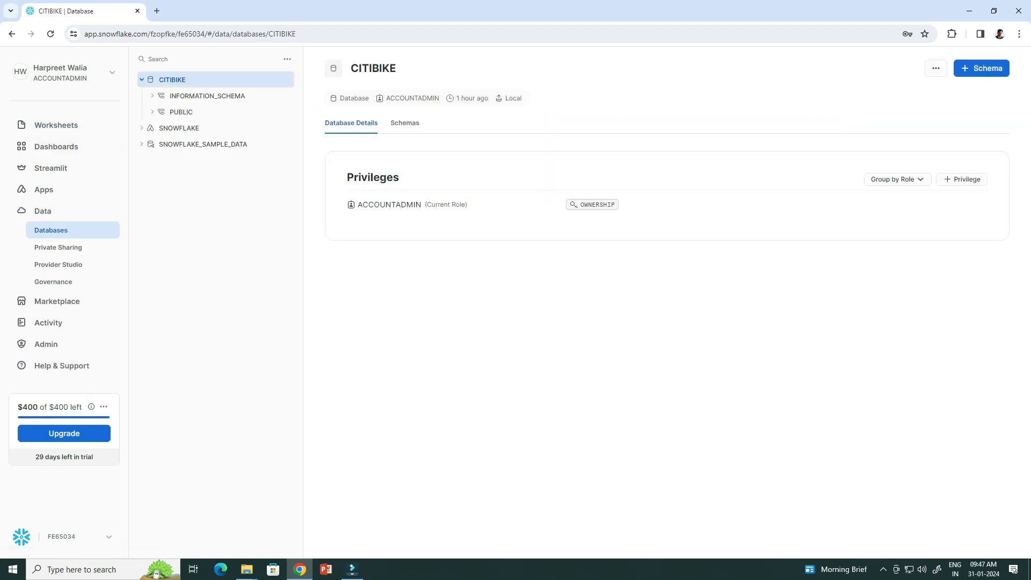
Create file format CSV in CITIBIKE.PUBLIC by replacing the template with the pasted statement.
click(181, 112)
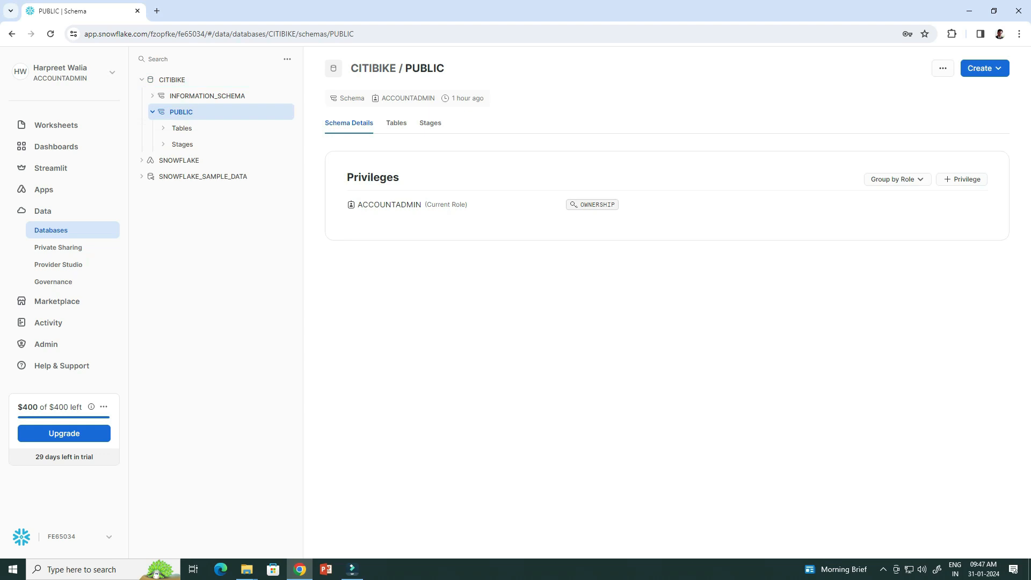
click(985, 68)
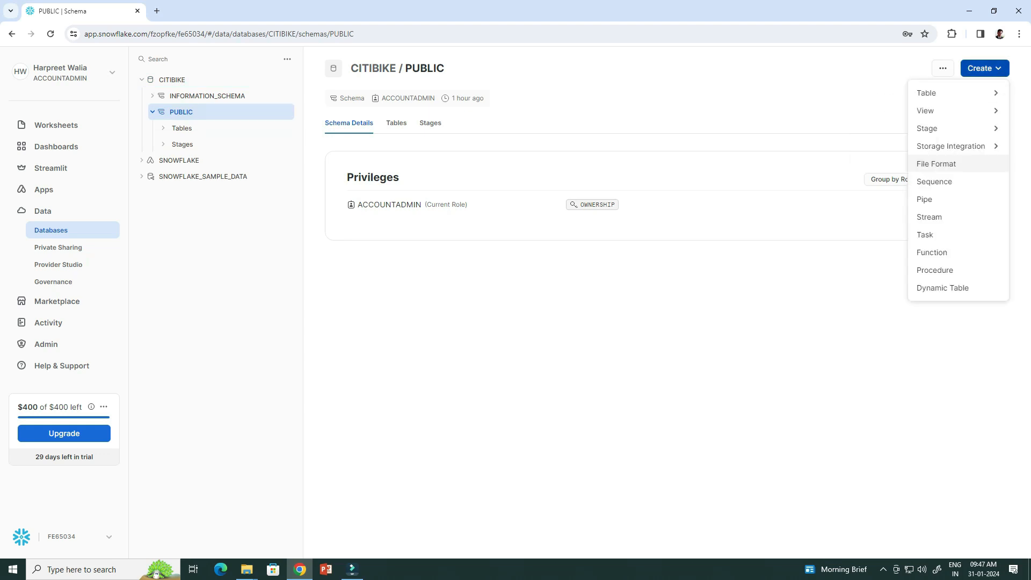
click(936, 164)
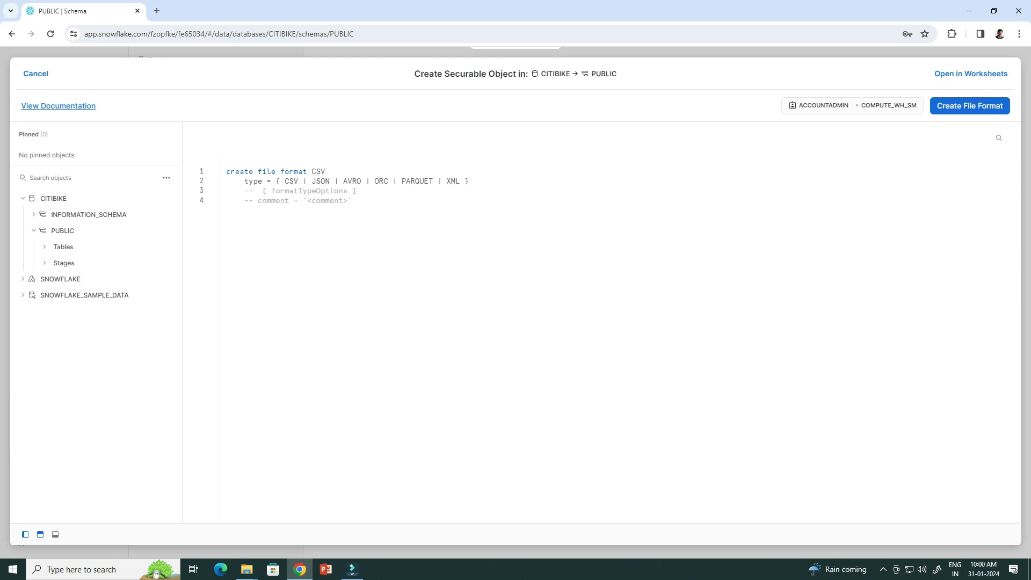
key(shift+ctrl+Home)
text(CREATE FILE FORMAT "CITIBIKE"."PUBLIC".CSV TYPE = 'CSV' COMPRESSION = 'AUTO' FIELD_DELIMITER = ',' RECORD_DELIMITER = '\n' SKIP_HEADER = 0 FIELD_OPTIONALLY_ENCLOSED_BY = '\042' TRIM_SPACE = FALSE ERROR_ON_COLUMN_COUNT_MISMATCH = FALSE ESCAPE = 'NONE' ESCAPE_UNENCLOSED_FIELD = '\134' DATE_FORMAT = 'AUTO' TIMESTAMP_FORMAT = 'AUTO' NULL_IF = ('');)
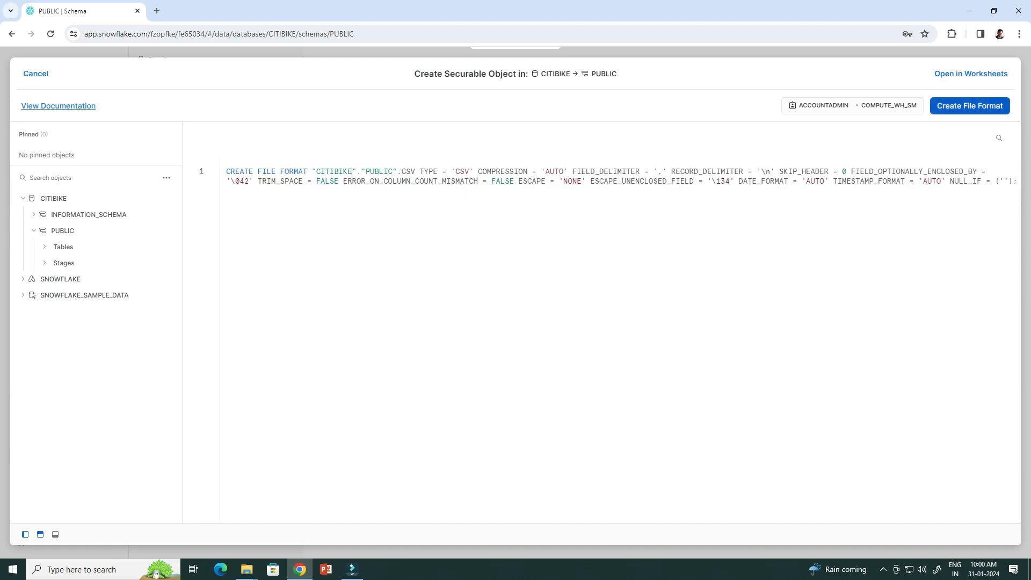
click(970, 106)
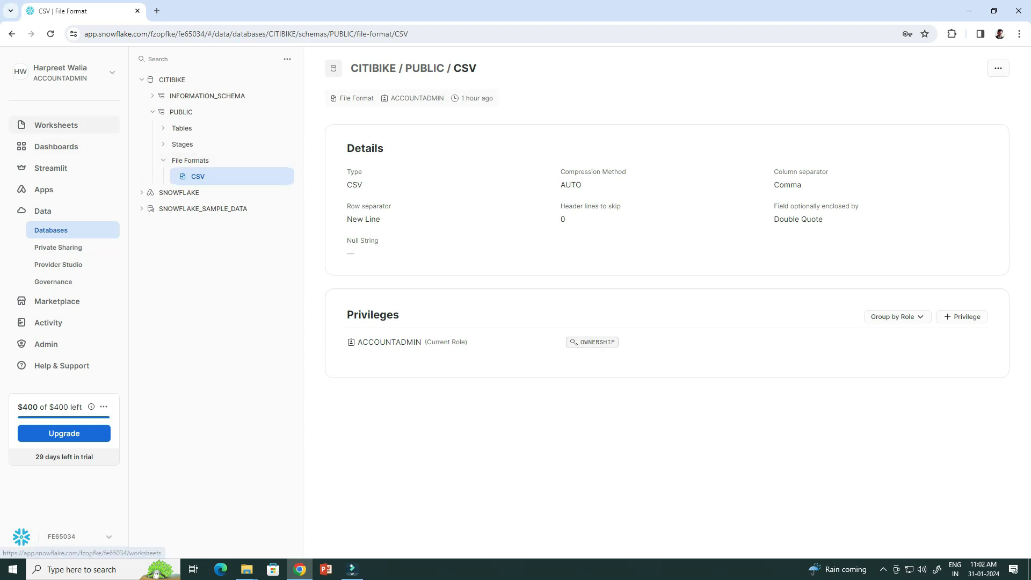
click(56, 124)
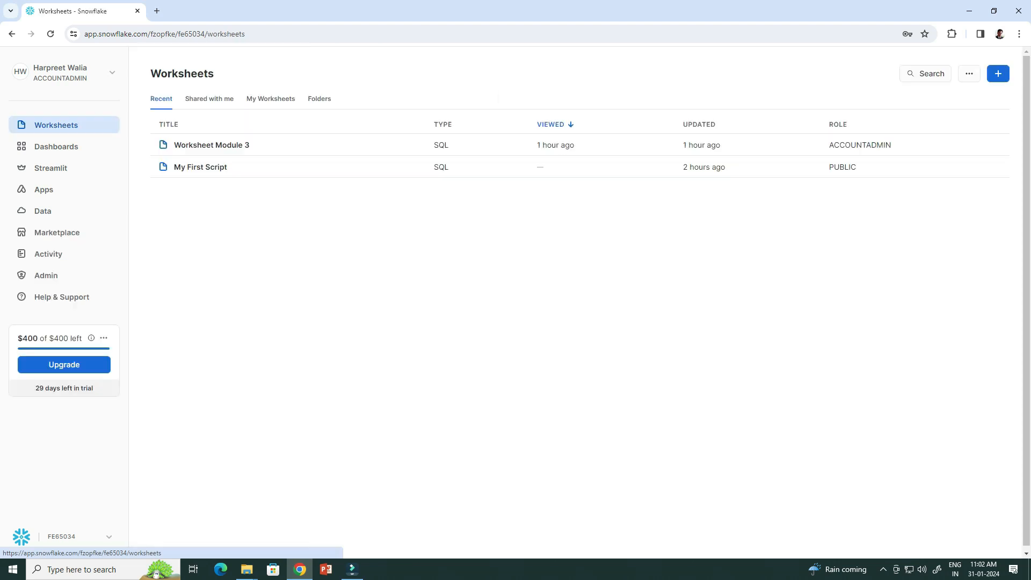
click(212, 145)
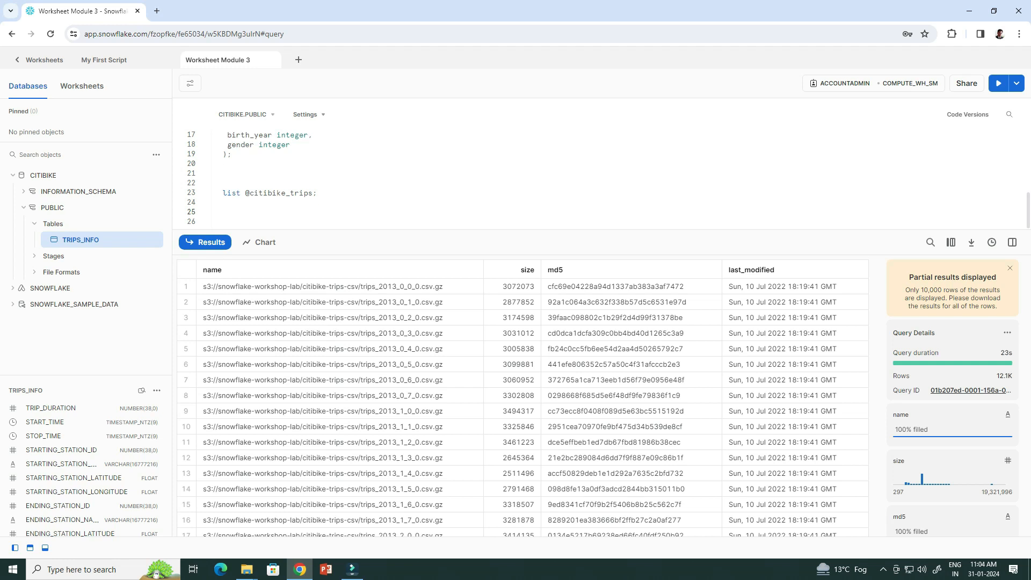
text(copy into trips_info from @citibike_trips file_format=CSV;)
key(Return)
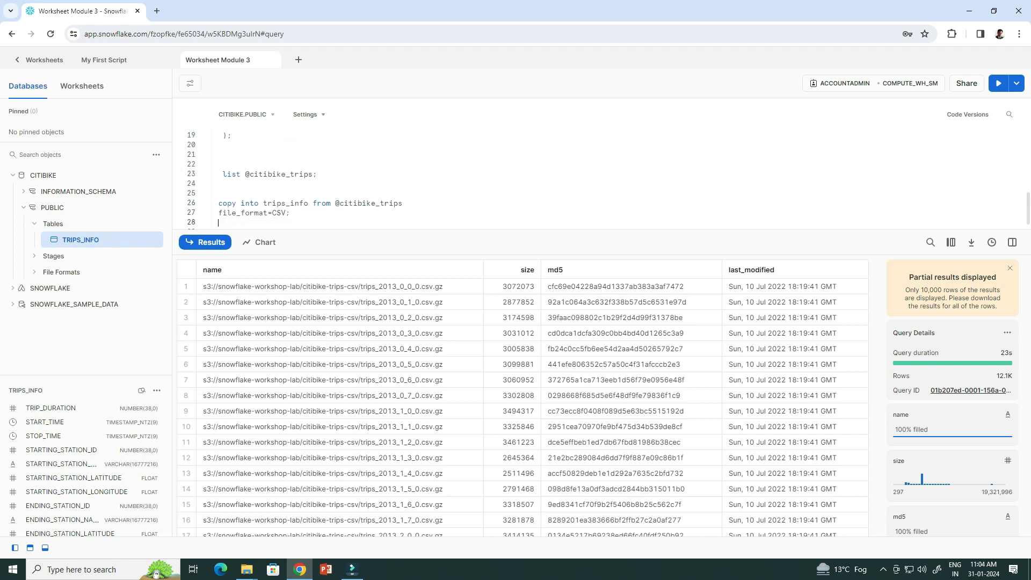
drag(291, 214, 219, 204)
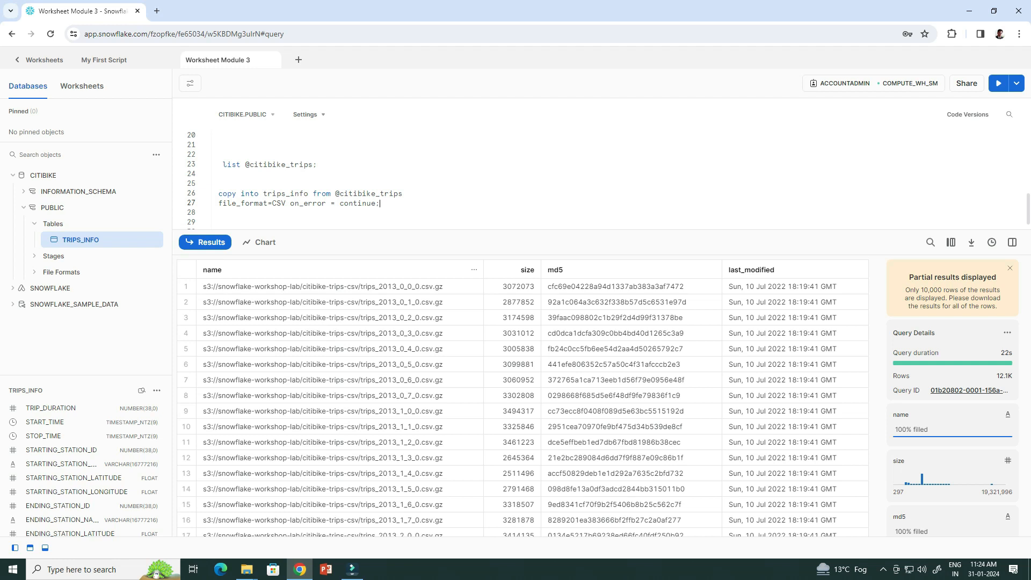
drag(380, 203, 219, 193)
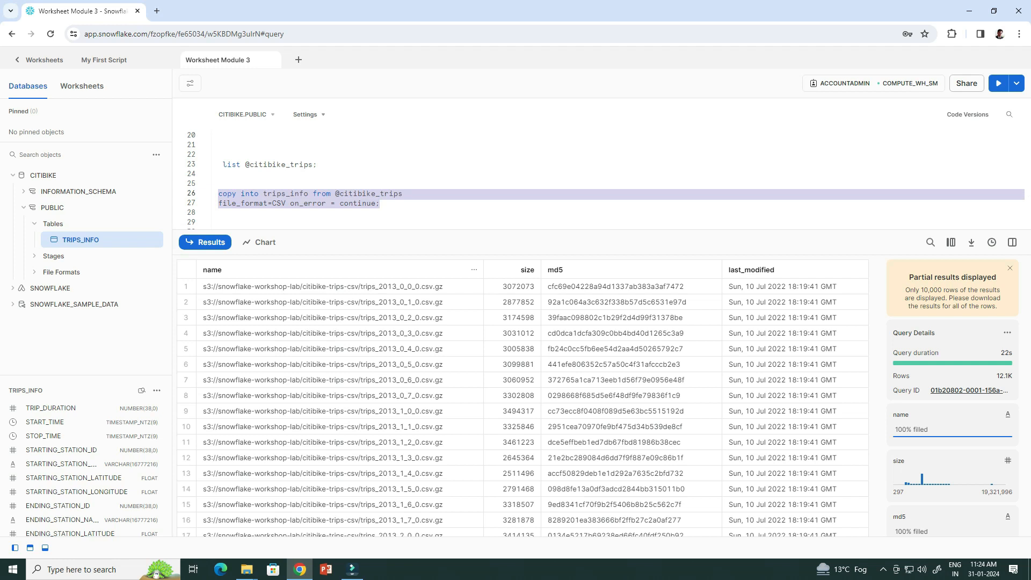
click(998, 83)
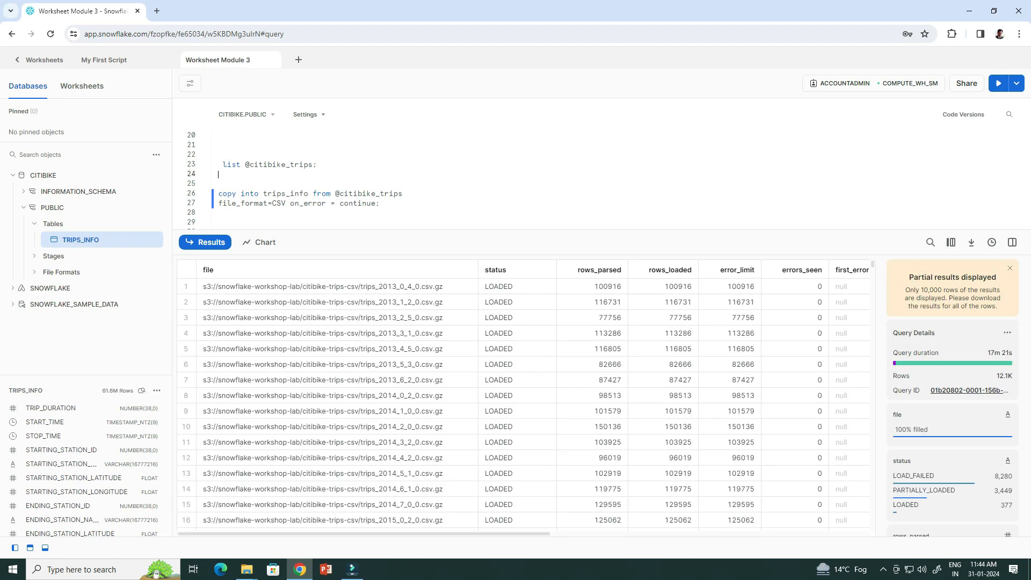
scroll(523, 405, down, 3)
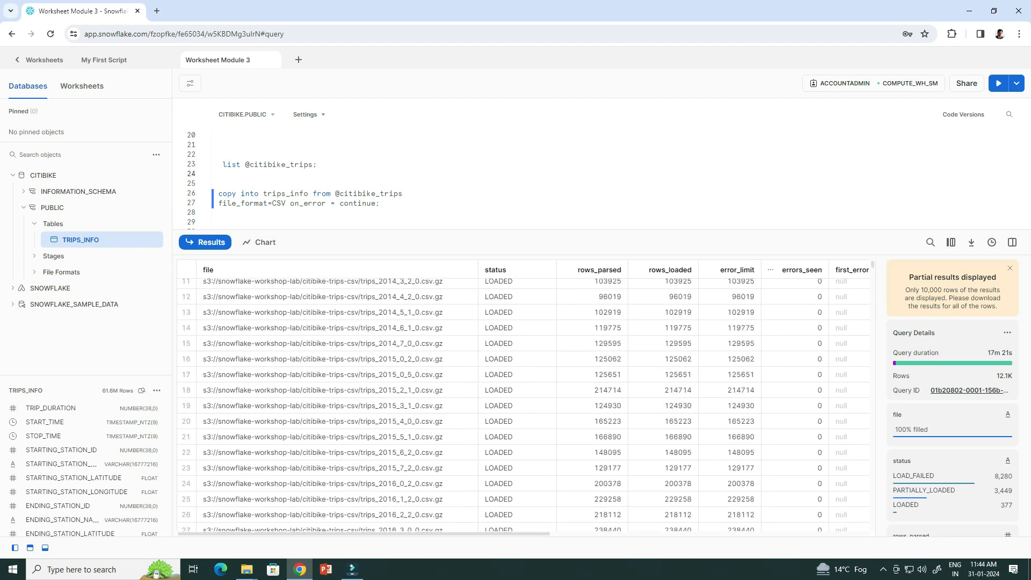
scroll(523, 405, down, 2)
scroll(524, 405, up, 3)
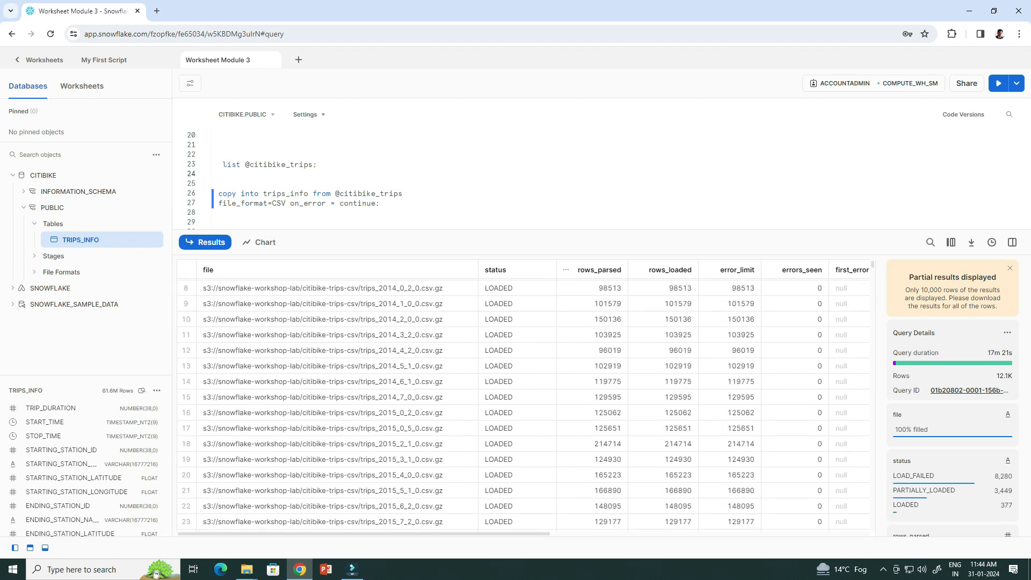
scroll(523, 406, up, 2)
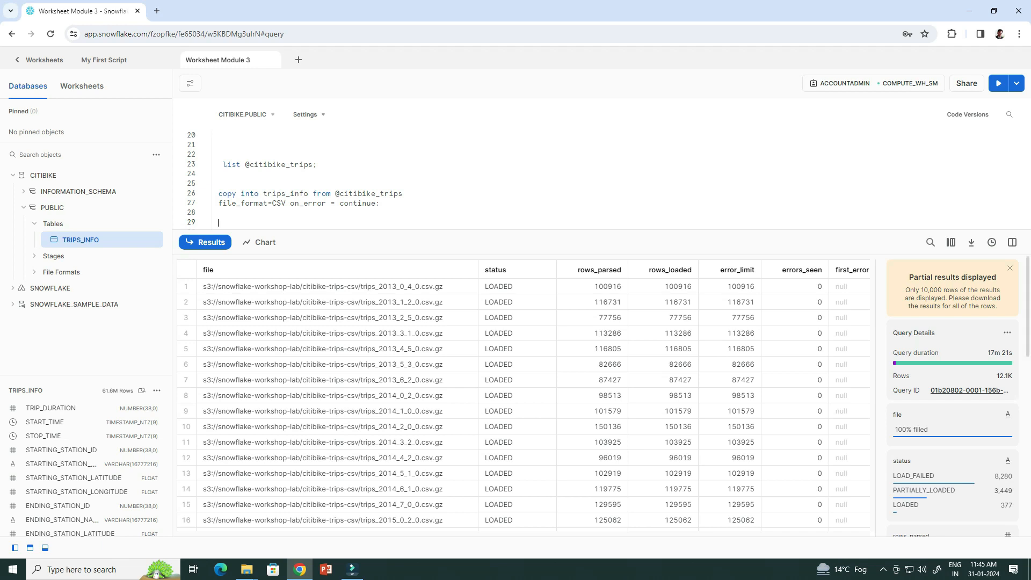
scroll(952, 396, down, 2)
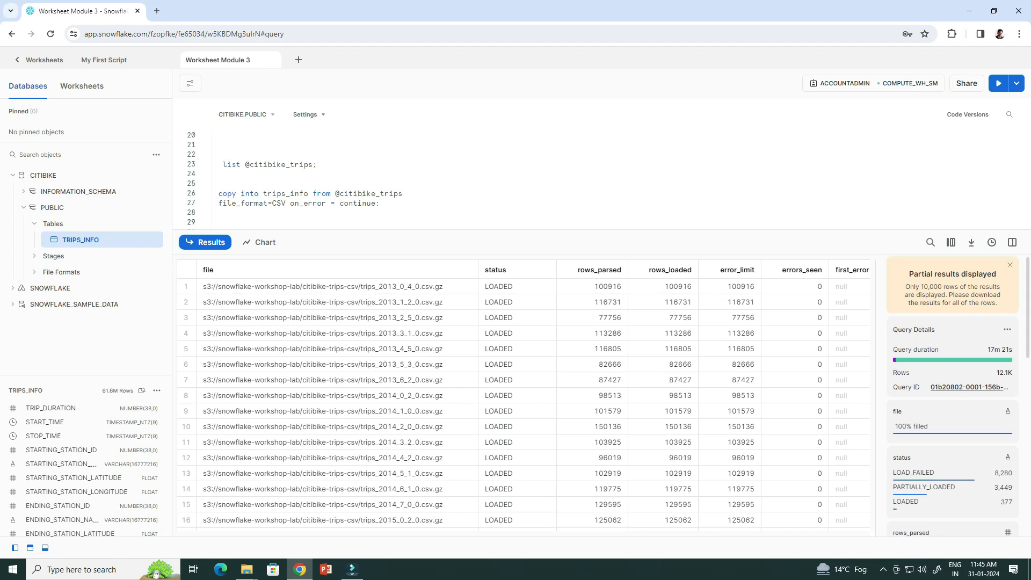
scroll(952, 397, down, 2)
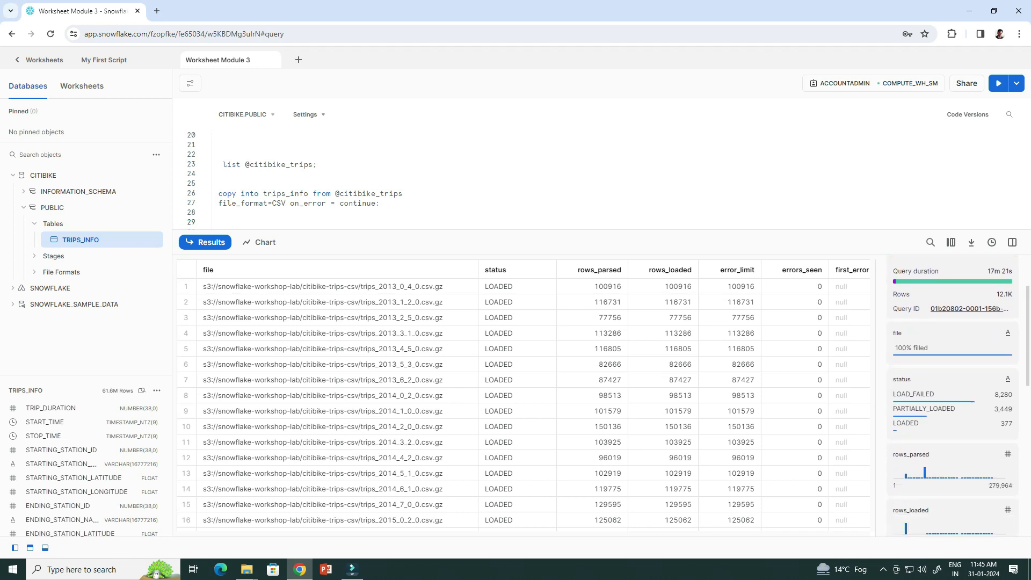
scroll(952, 396, down, 2)
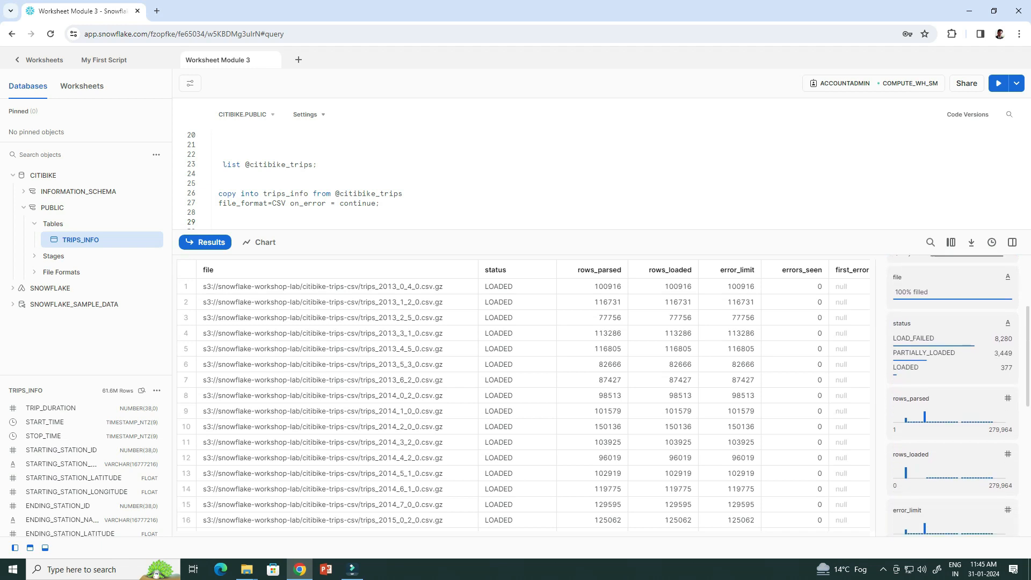
scroll(952, 396, down, 2)
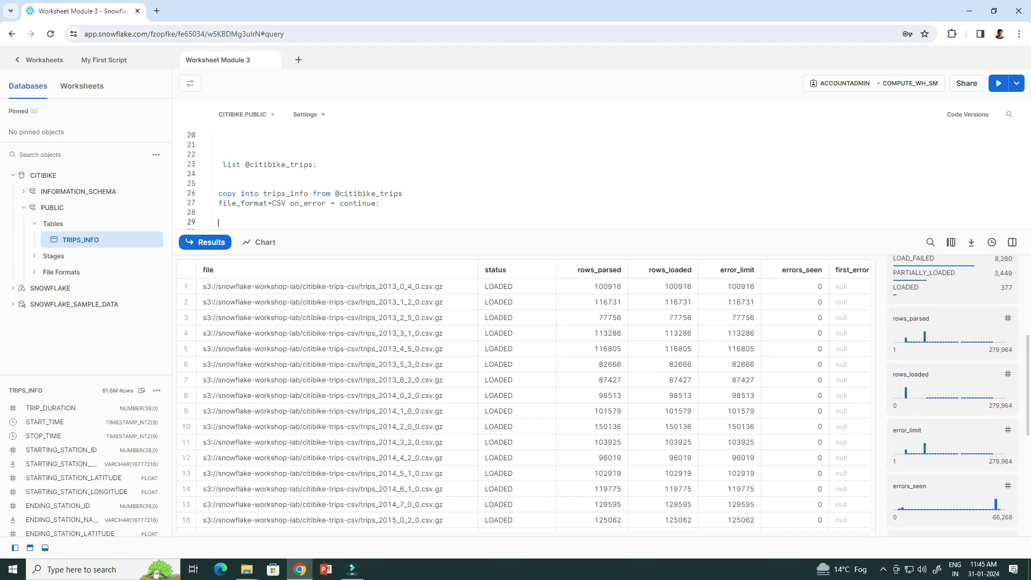
scroll(952, 397, down, 3)
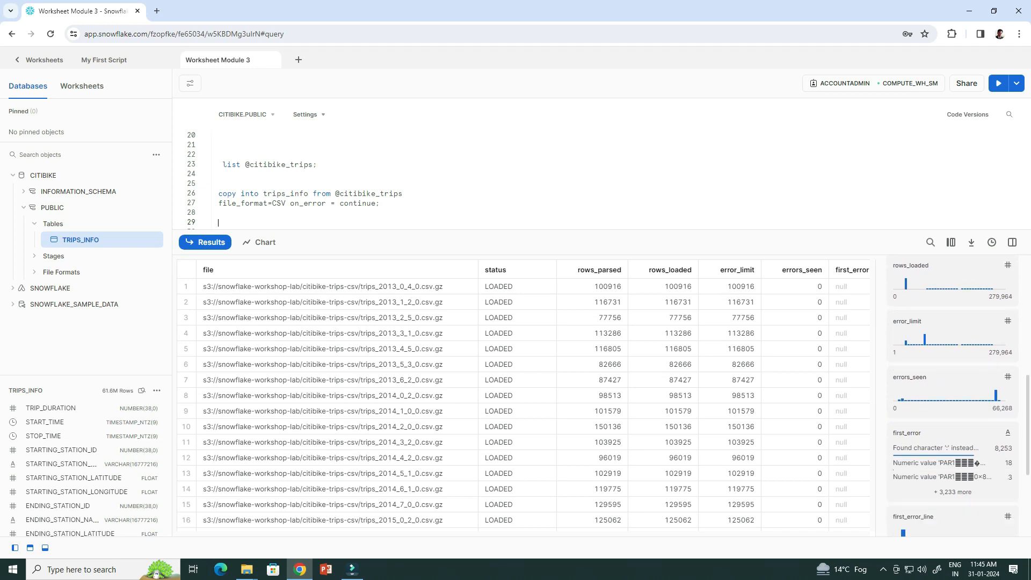
scroll(952, 397, down, 1)
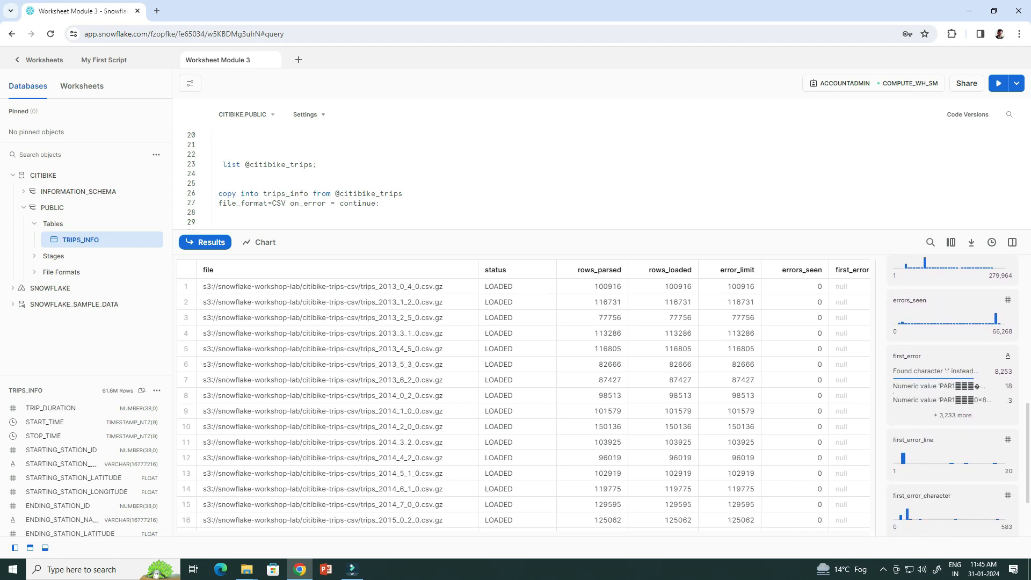
scroll(952, 397, down, 2)
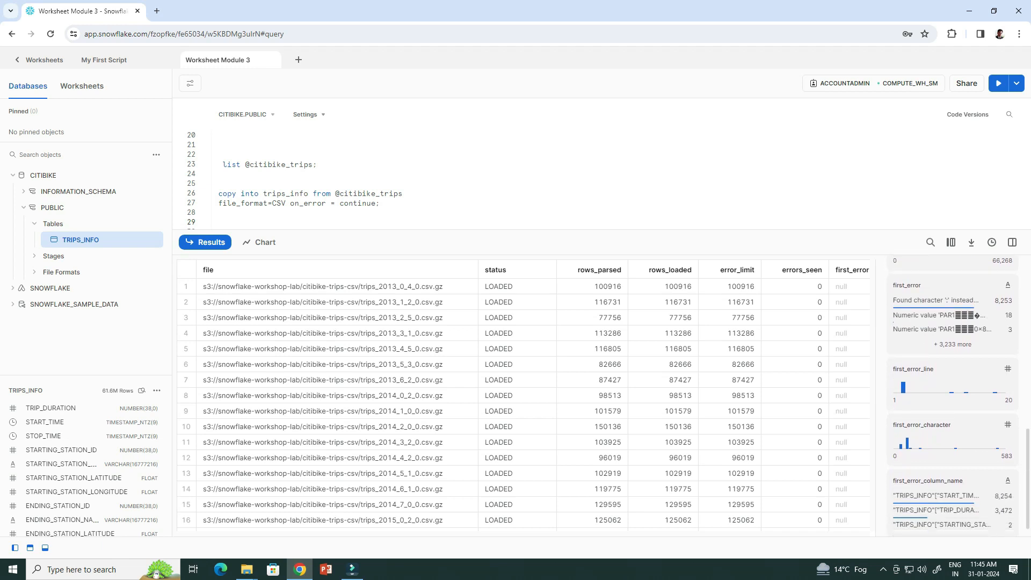
scroll(952, 397, down, 1)
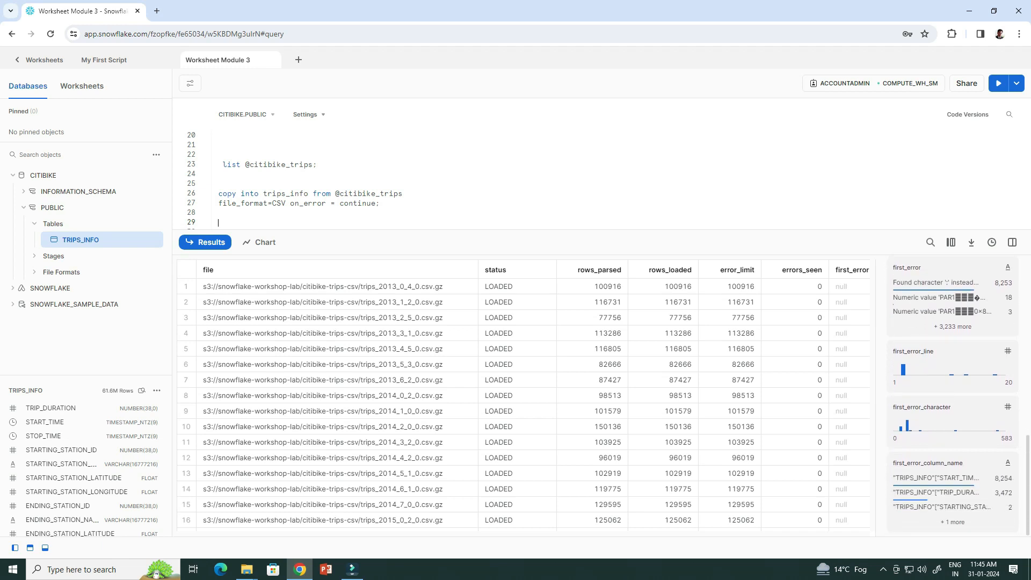
scroll(952, 396, up, 10)
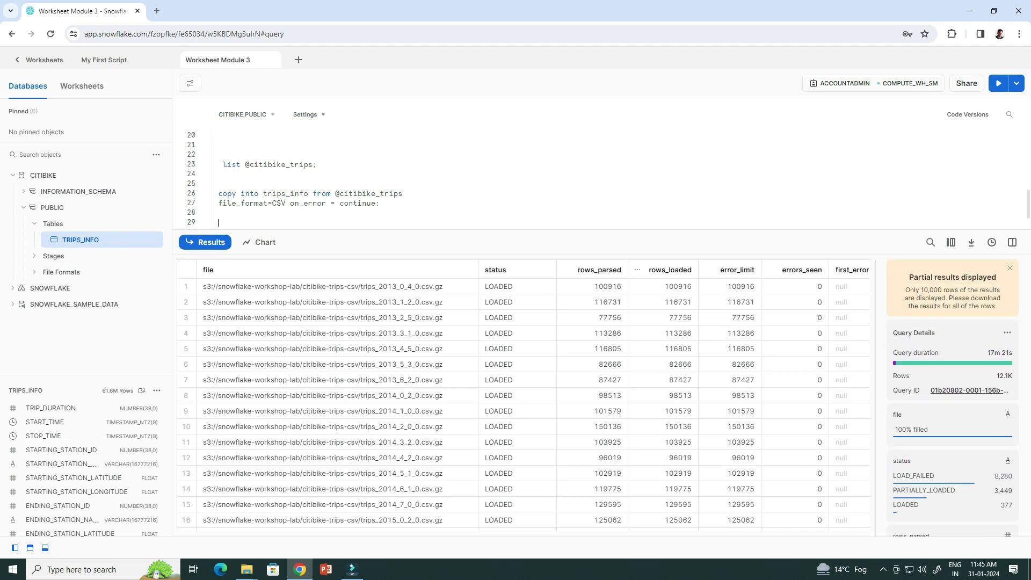
Run select count(*) on trips_info, returning 61,622,652 rows.
text(select count(*))
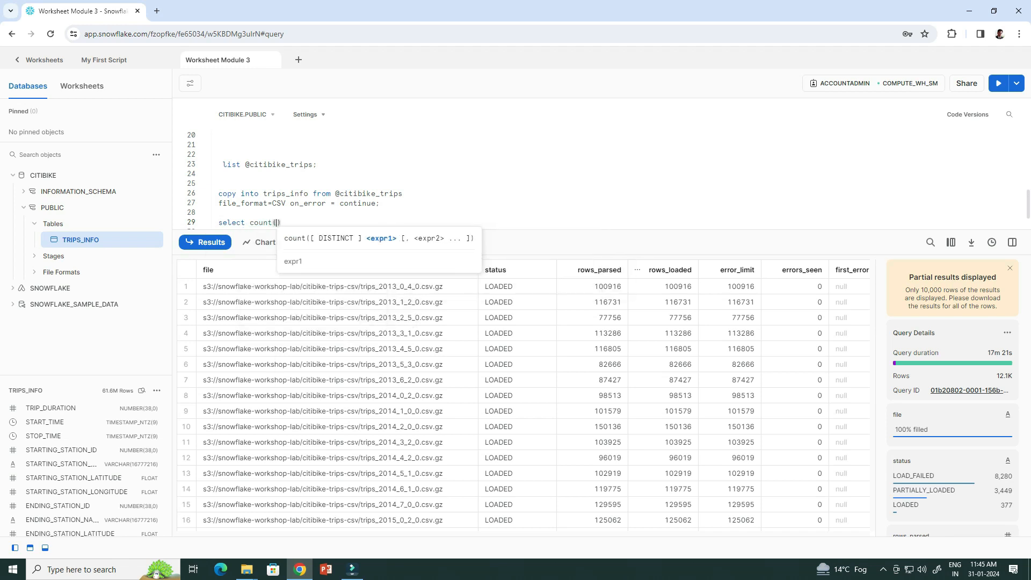
text( f)
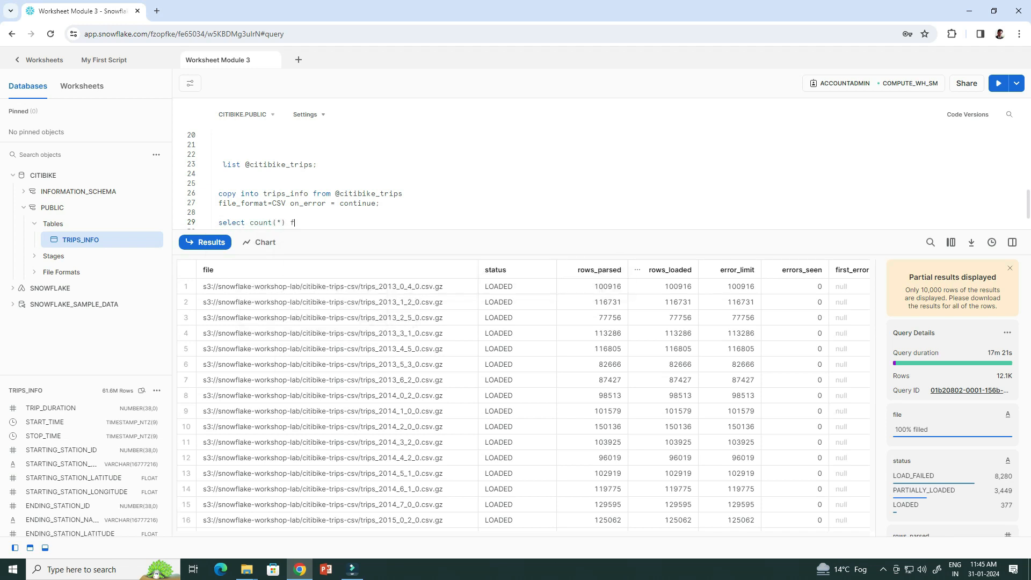
text(rom trip_)
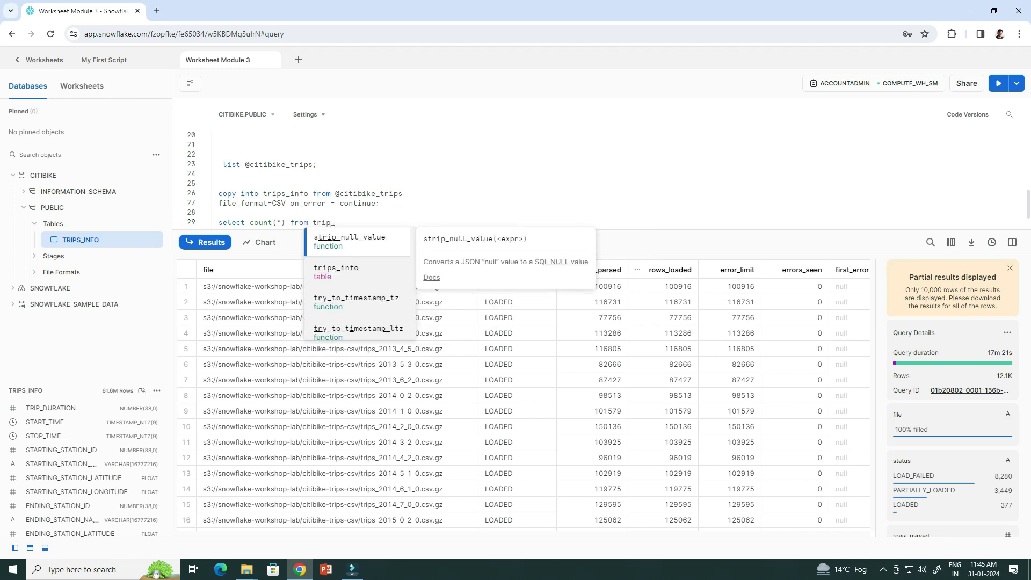
text(info)
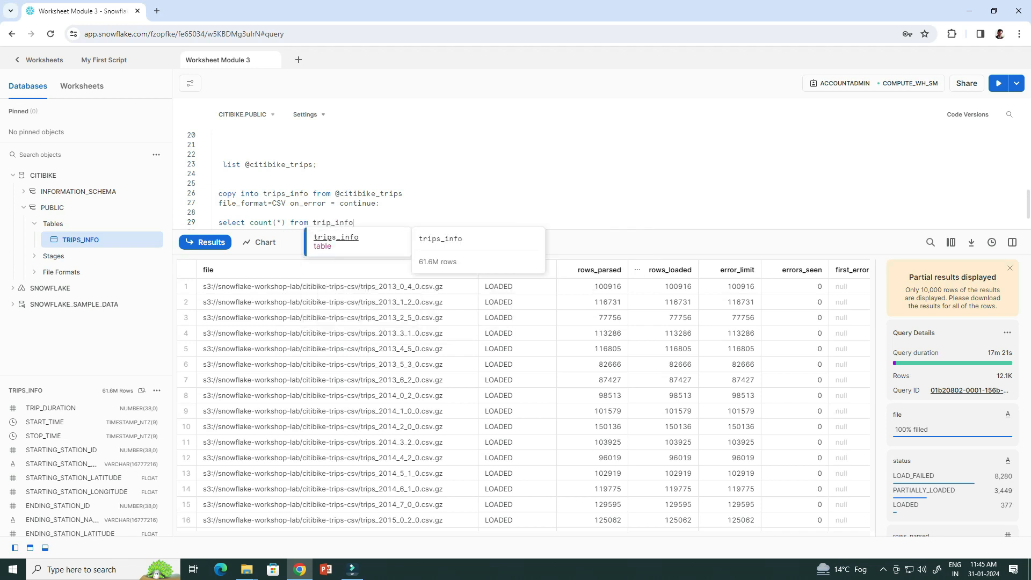
key(Escape)
key(ctrl+shift+Left)
key(ctrl+shift+Left)
key(ctrl+shift+Left)
key(ctrl+shift+Left)
key(ctrl+shift+Left)
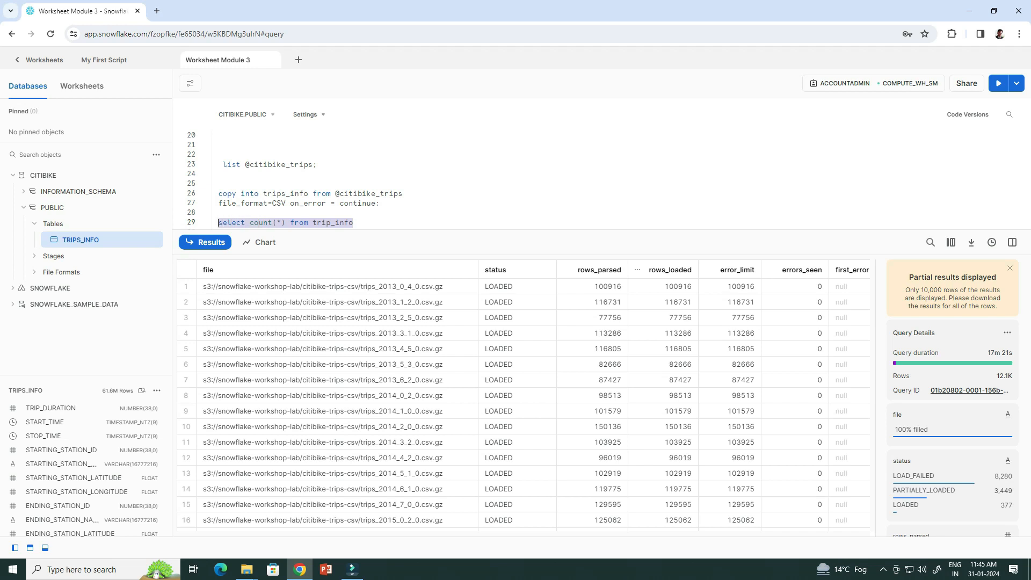
key(ctrl+Return)
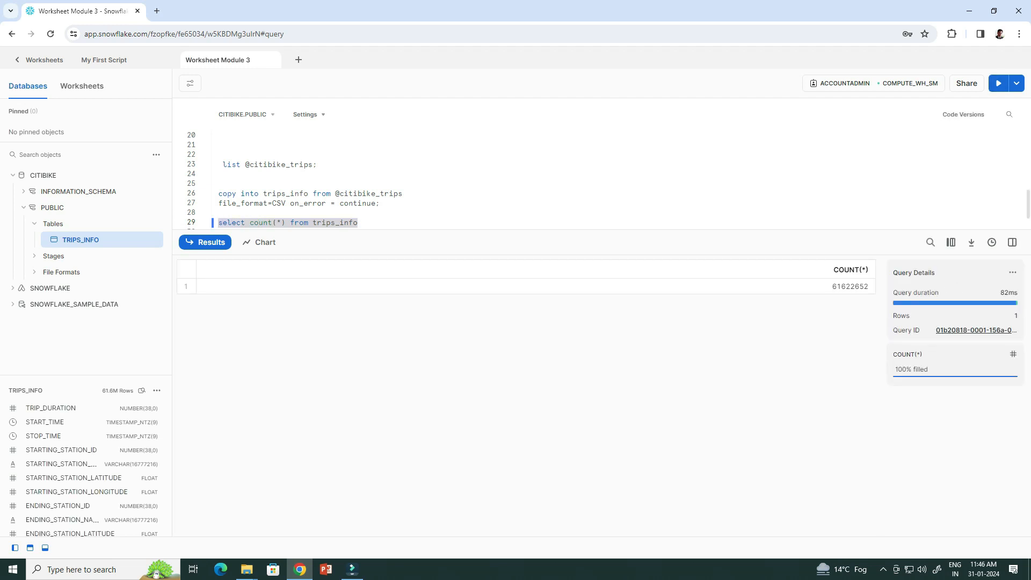
key(Right)
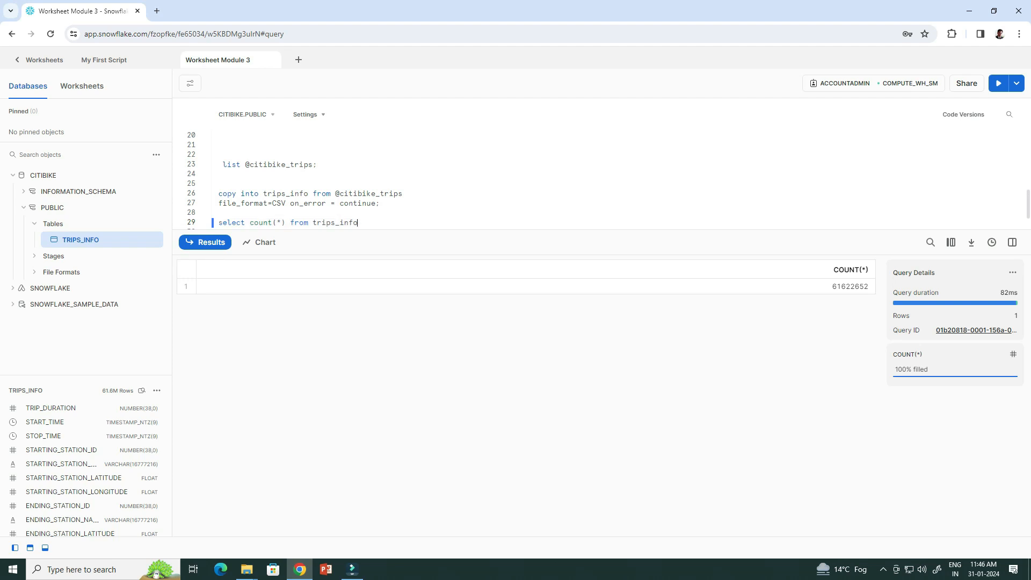
key(ctrl+shift+Left)
key(ctrl+shift+Left)
key(ctrl+shift+Left)
key(ctrl+shift+Left)
key(ctrl+shift+Left)
key(Up)
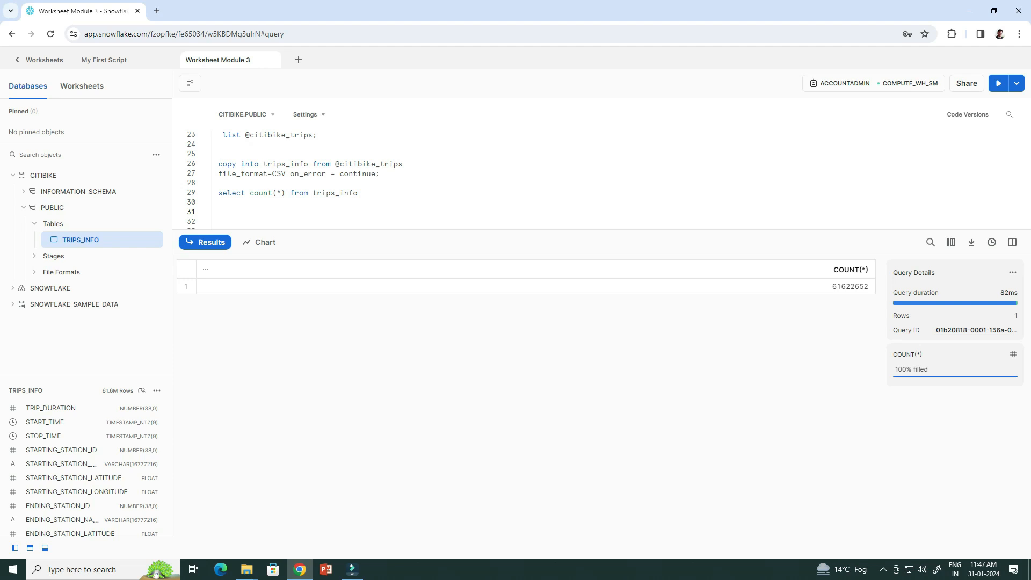
Run 'truncate table trips_info' to clear the table, then go back to Worksheets.
text(tr)
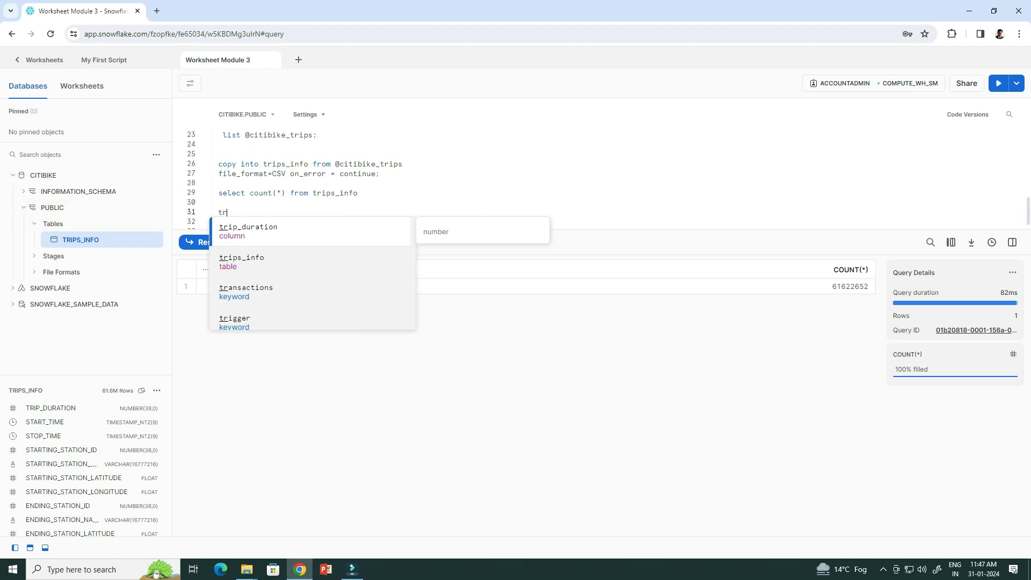
text(uncate t)
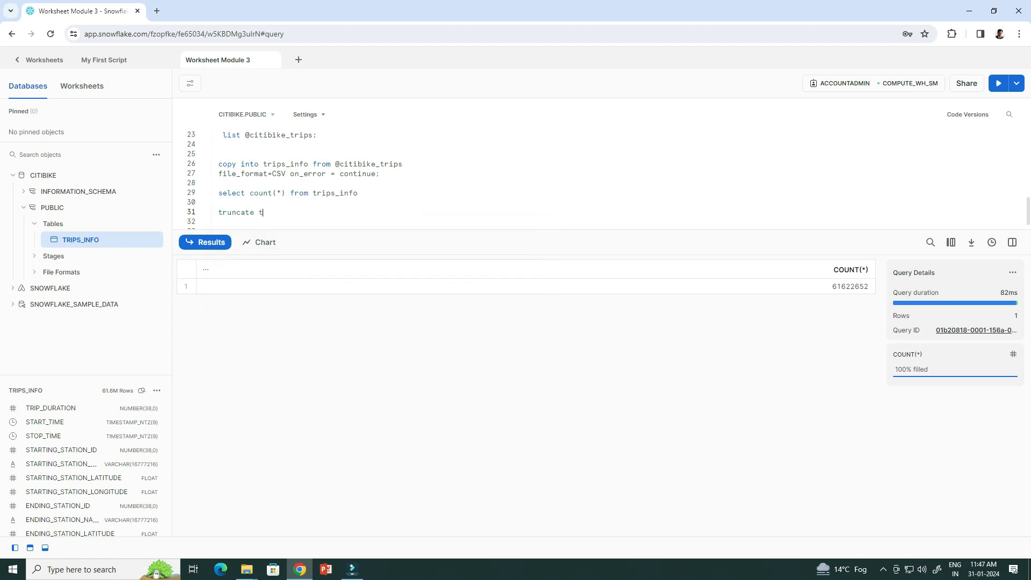
text(able t)
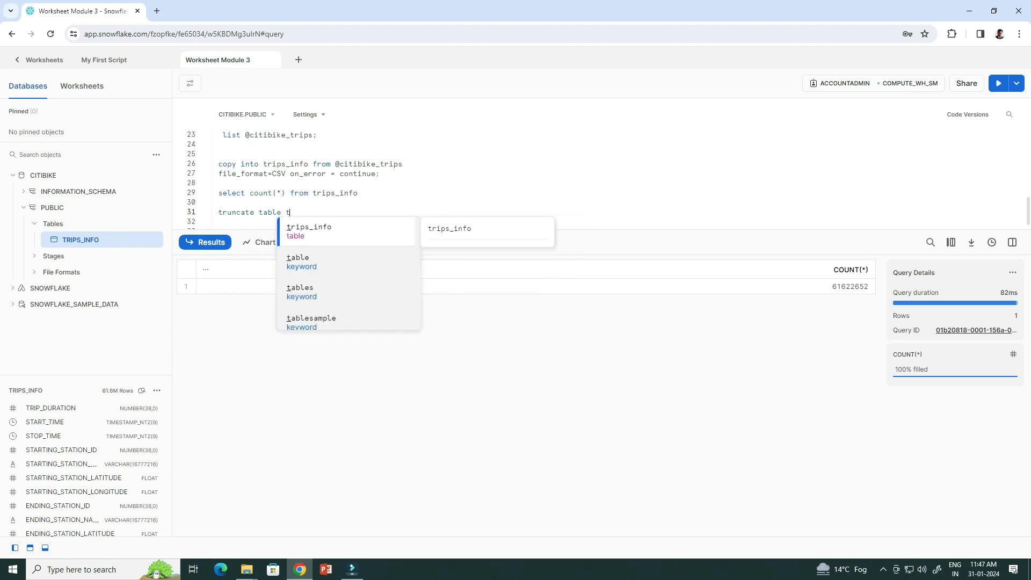
text(rips_info)
key(Escape)
key(shift+Up)
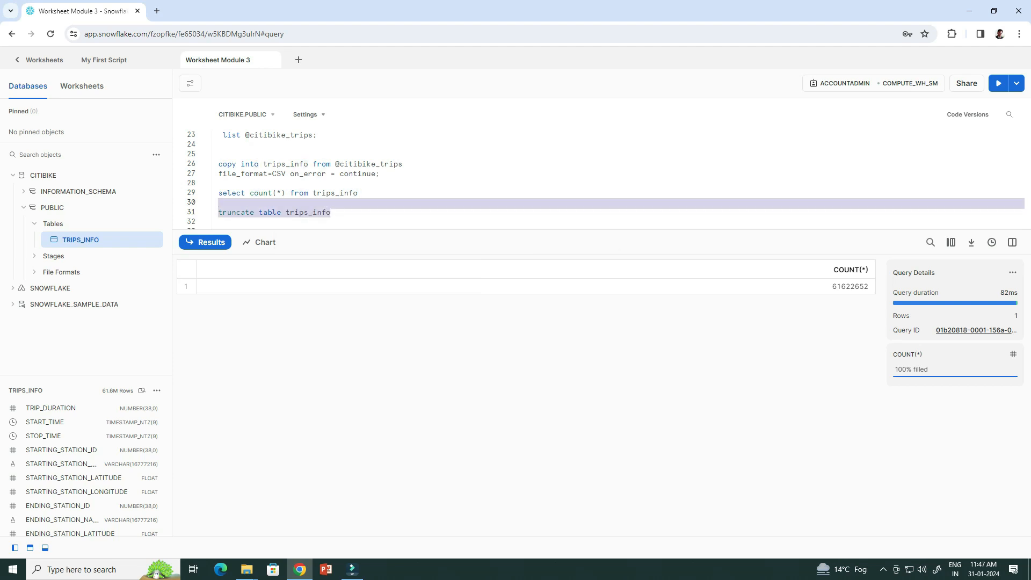
key(ctrl+Return)
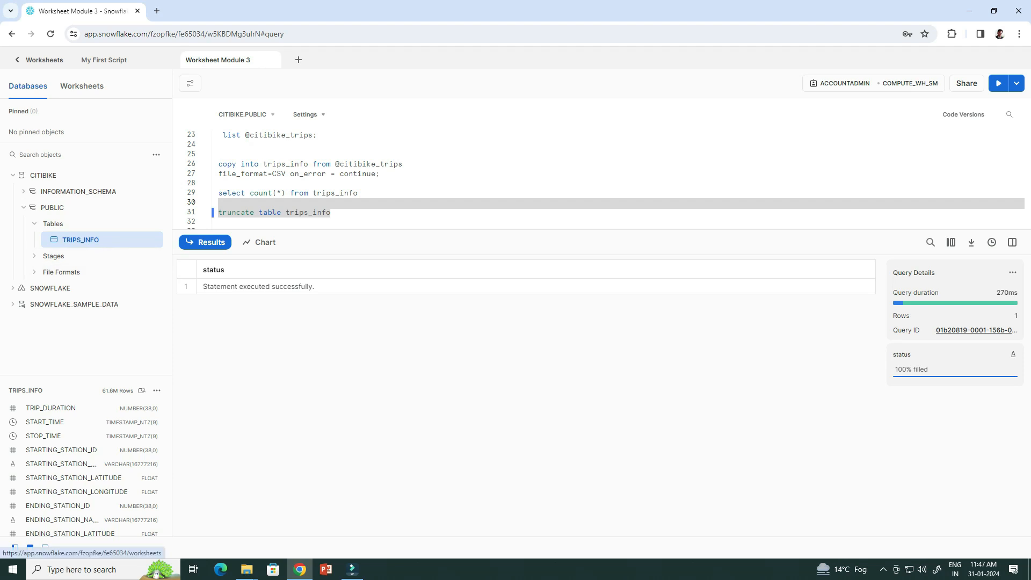
click(41, 59)
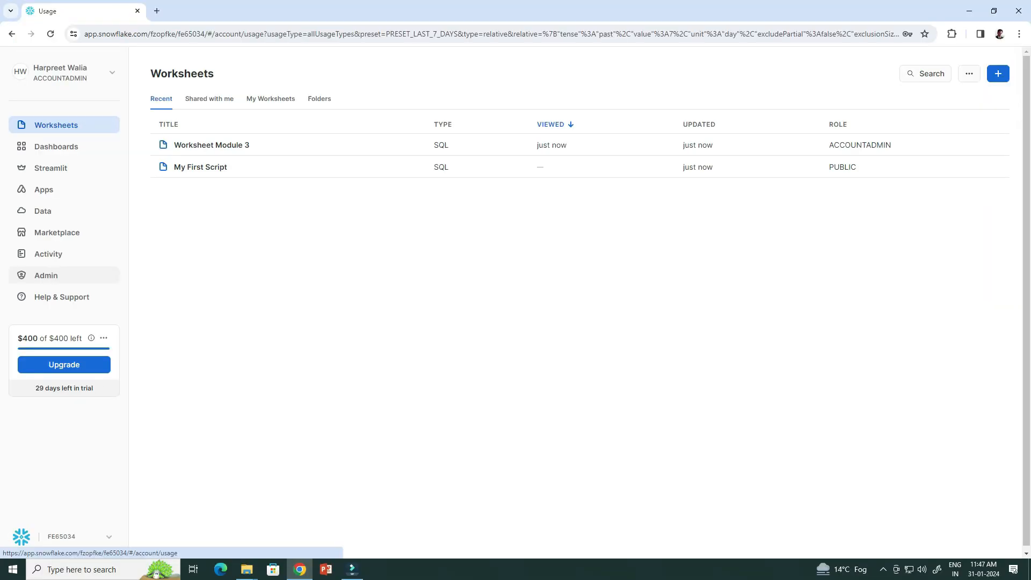
Change COMPUTE_WH_SM's size to Large and save, then reopen Worksheet Module 3.
click(46, 275)
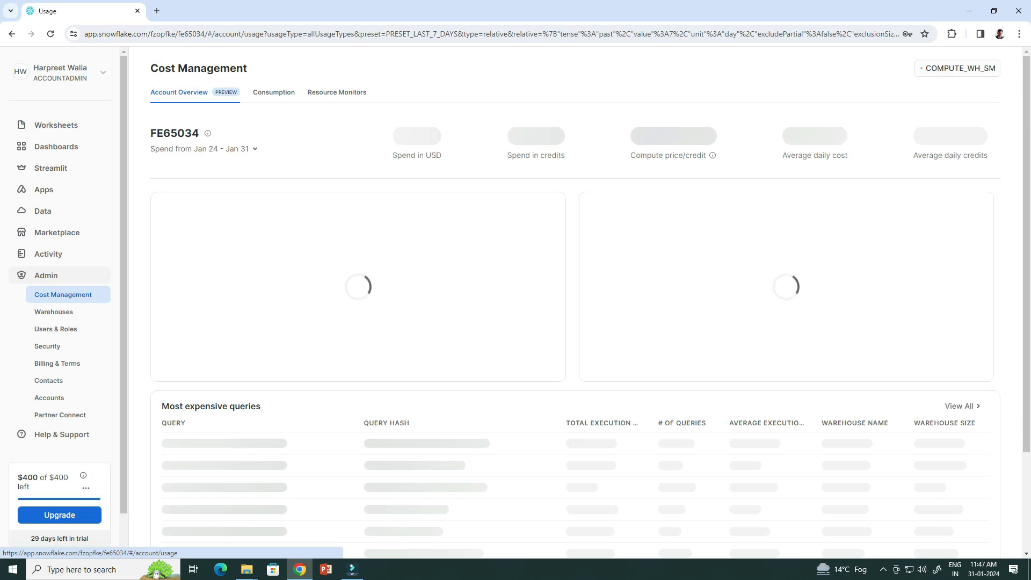
click(53, 312)
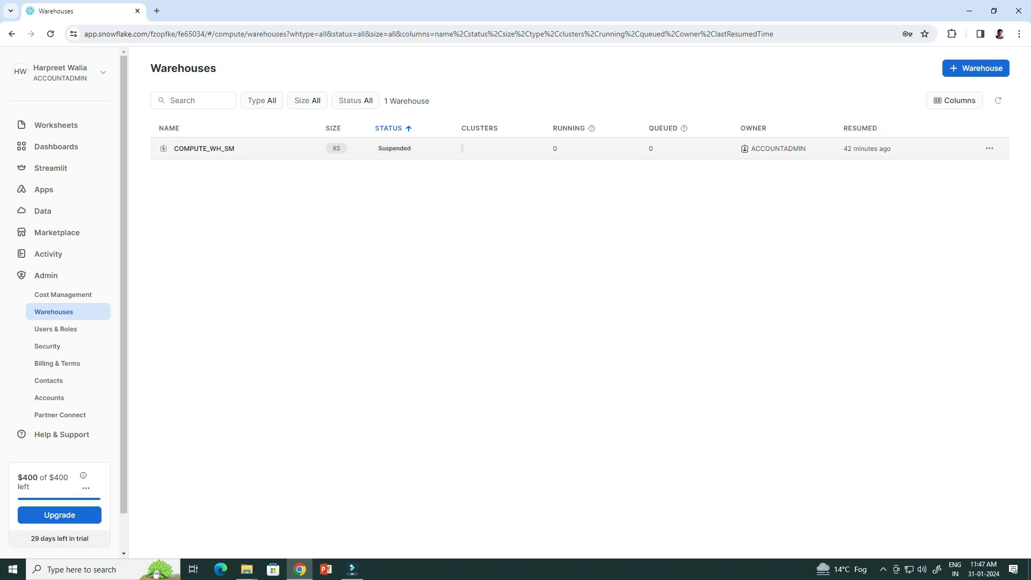
click(989, 148)
click(926, 172)
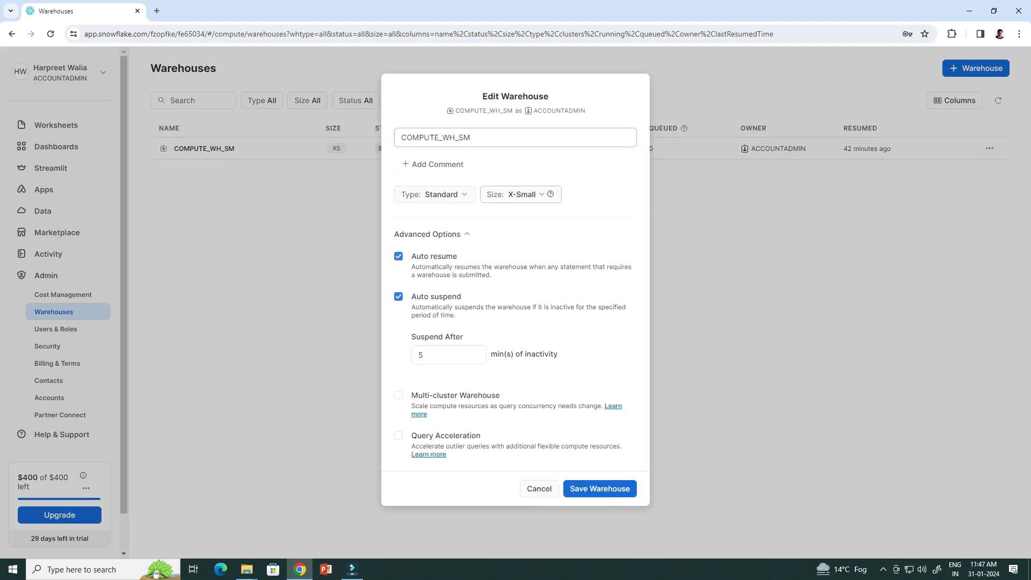
click(521, 195)
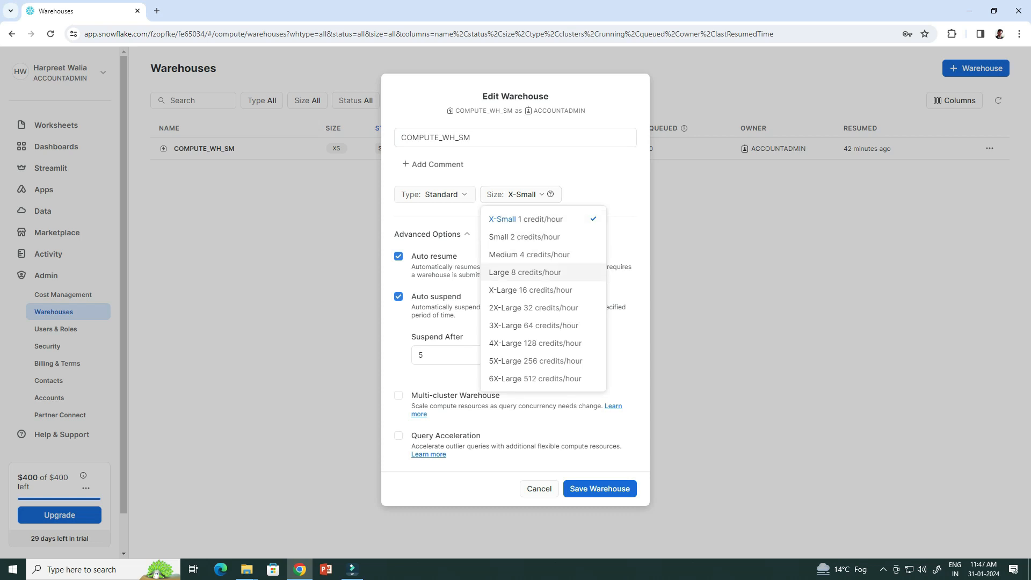
click(525, 273)
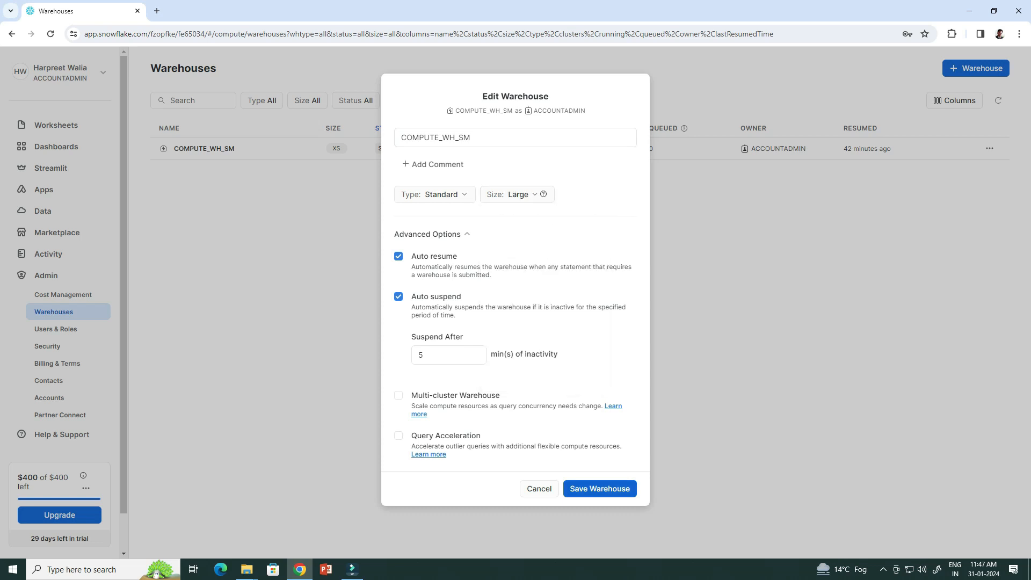
click(600, 489)
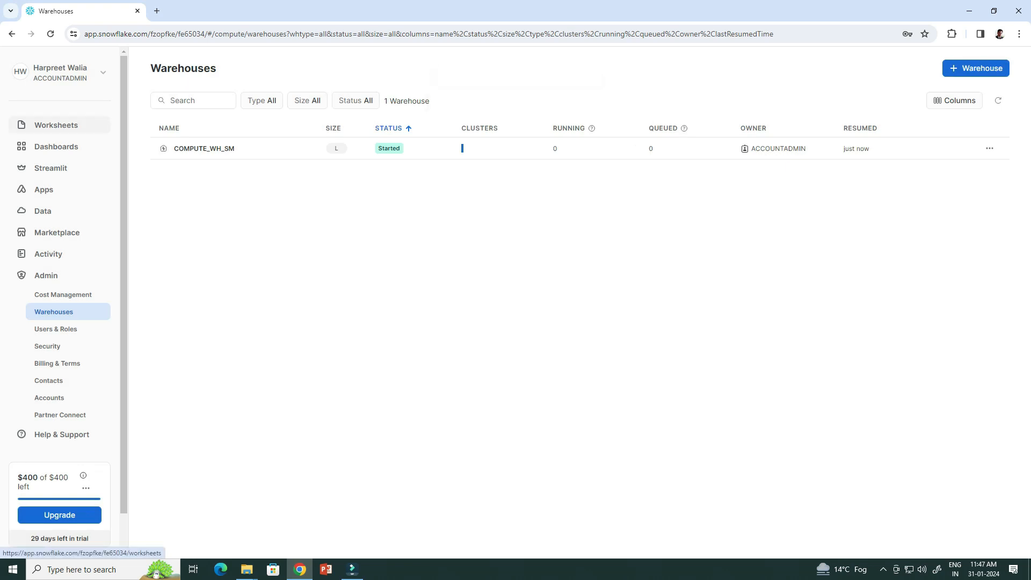
click(56, 125)
click(212, 145)
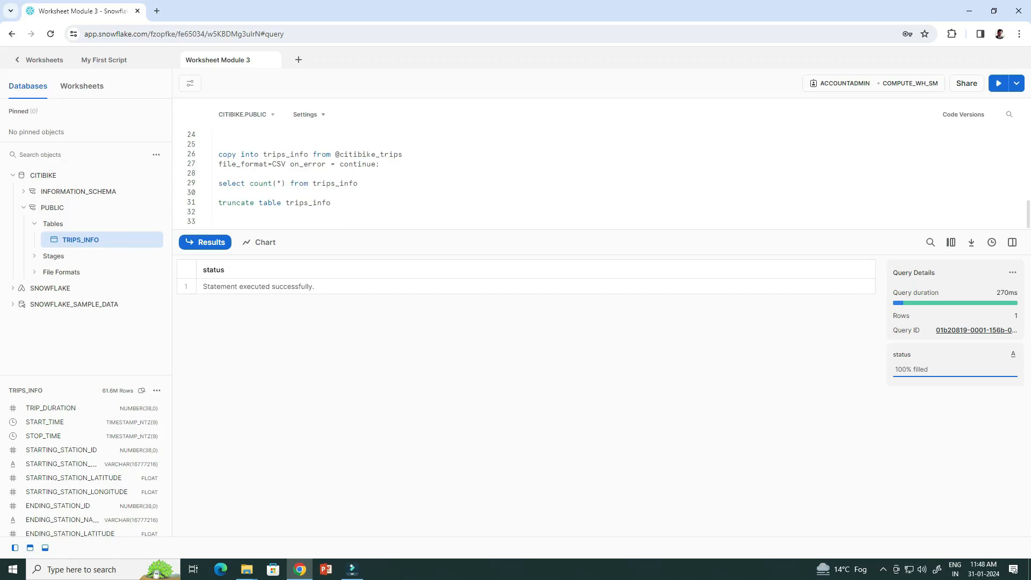
Rerun the copy into trips_info load and confirm it now holds 61,622,652 rows.
drag(381, 164, 219, 154)
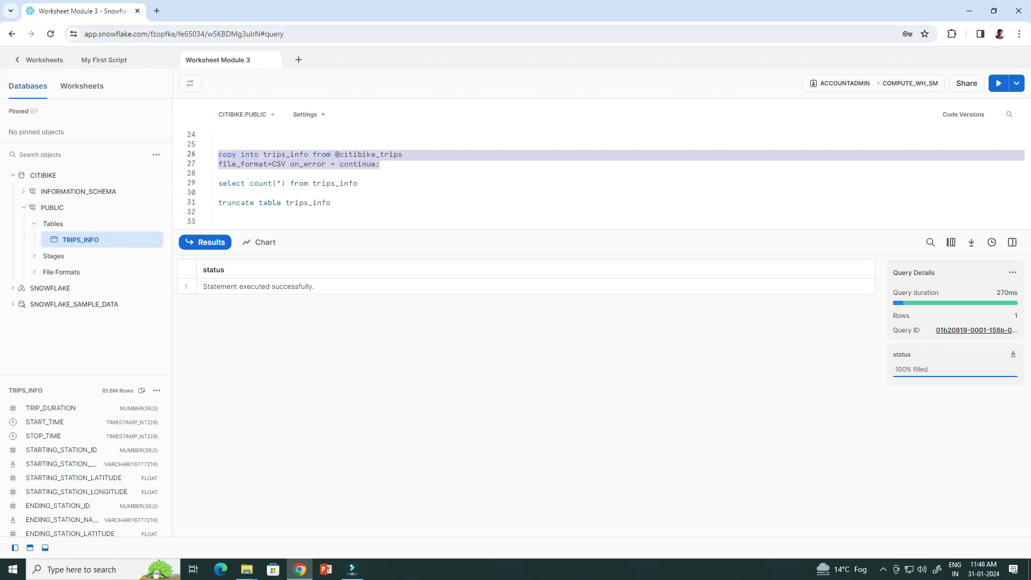
key(ctrl+Return)
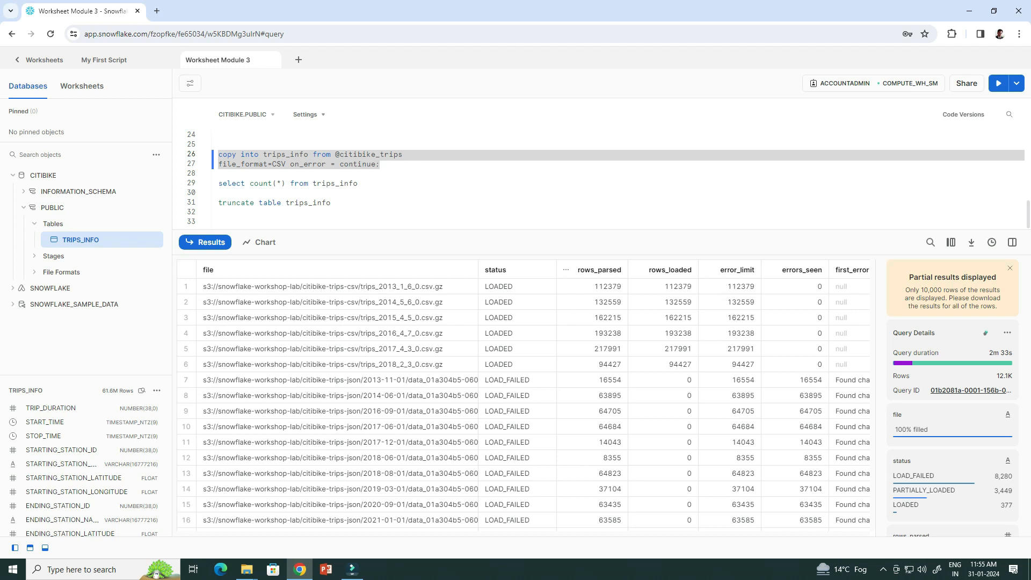
mouse_move(987, 332)
mouse_down()
mouse_move(870, 356)
mouse_move(916, 388)
mouse_move(997, 383)
mouse_move(991, 338)
mouse_move(903, 334)
mouse_up()
drag(358, 183, 219, 184)
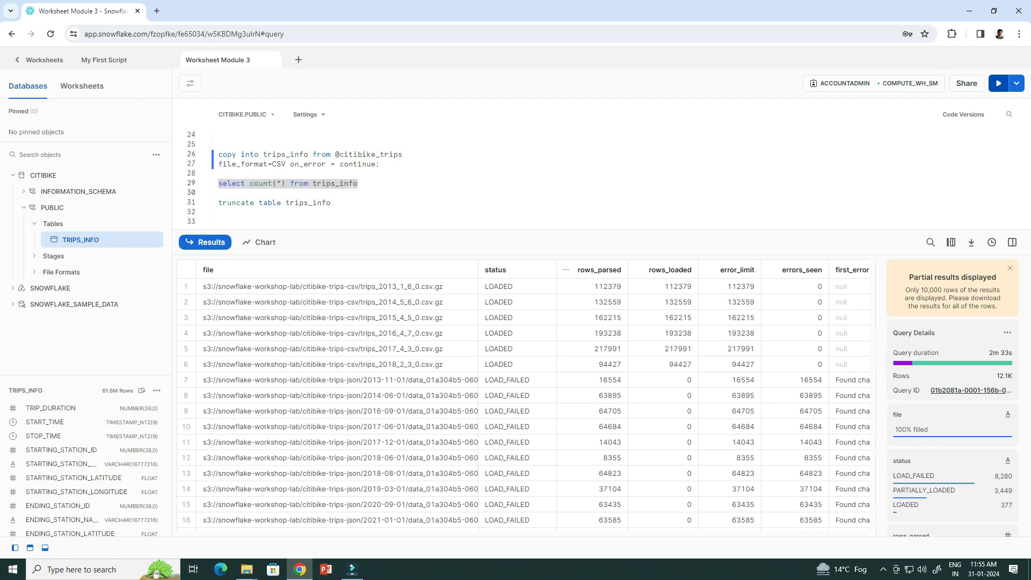
click(998, 83)
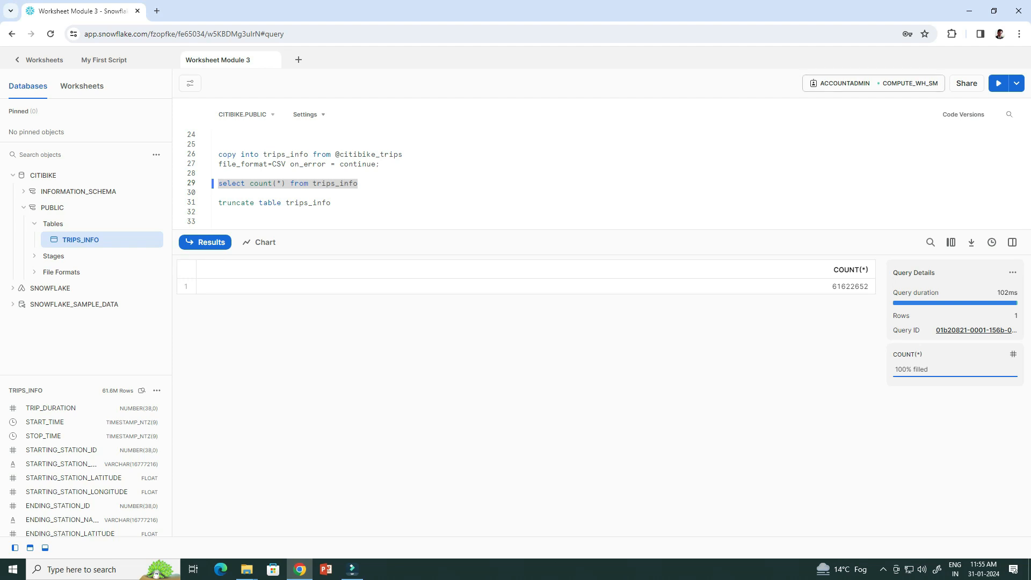
click(40, 60)
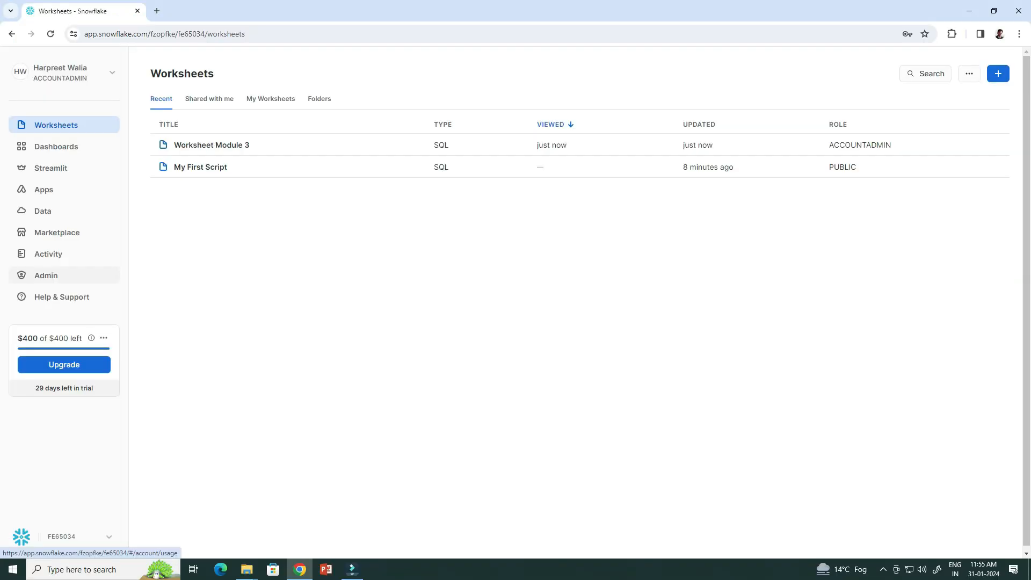
Resize the COMPUTE_WH_SM warehouse from Large to X-Small under Admin > Warehouses.
click(45, 275)
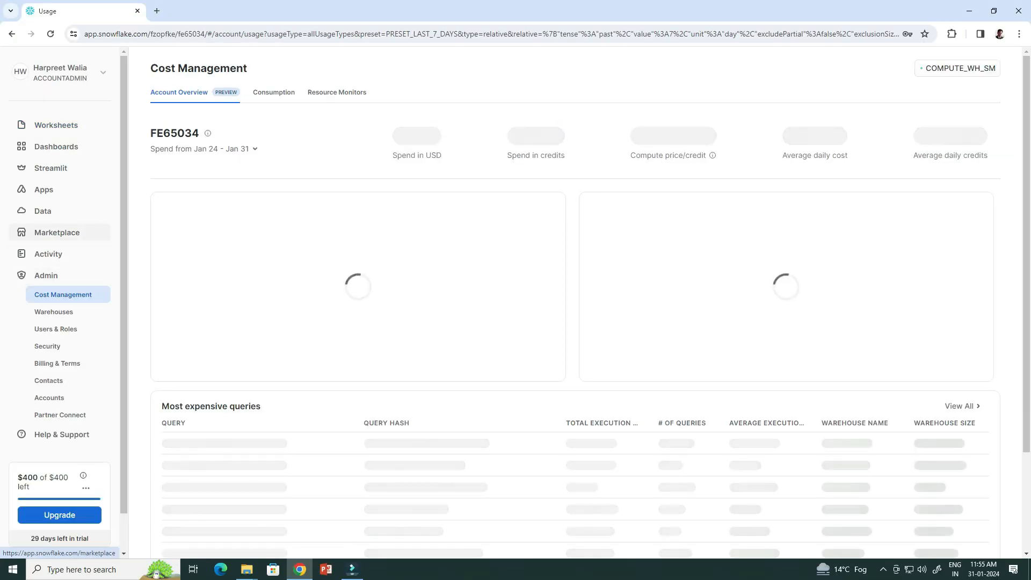
click(54, 311)
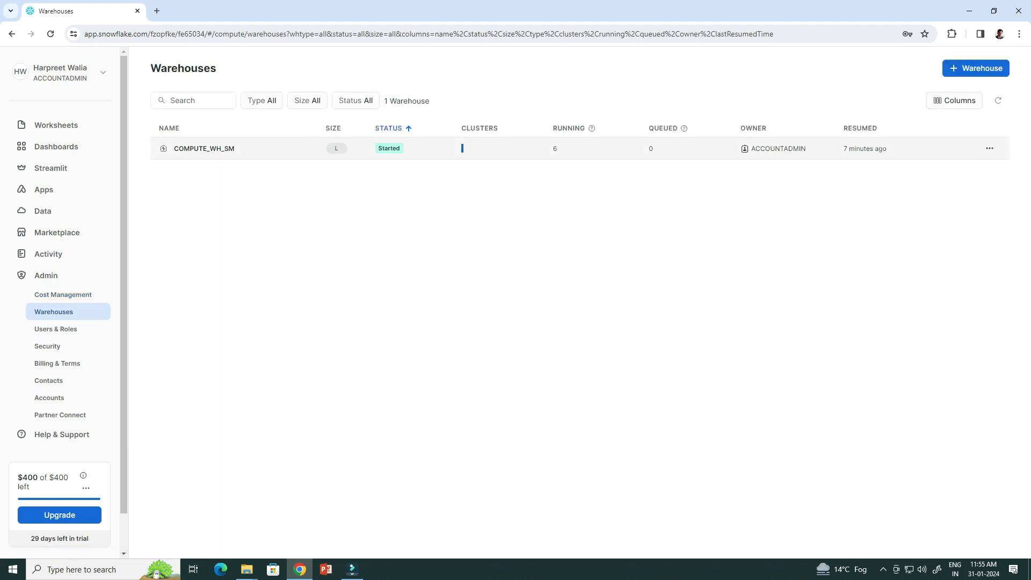
click(989, 148)
click(929, 172)
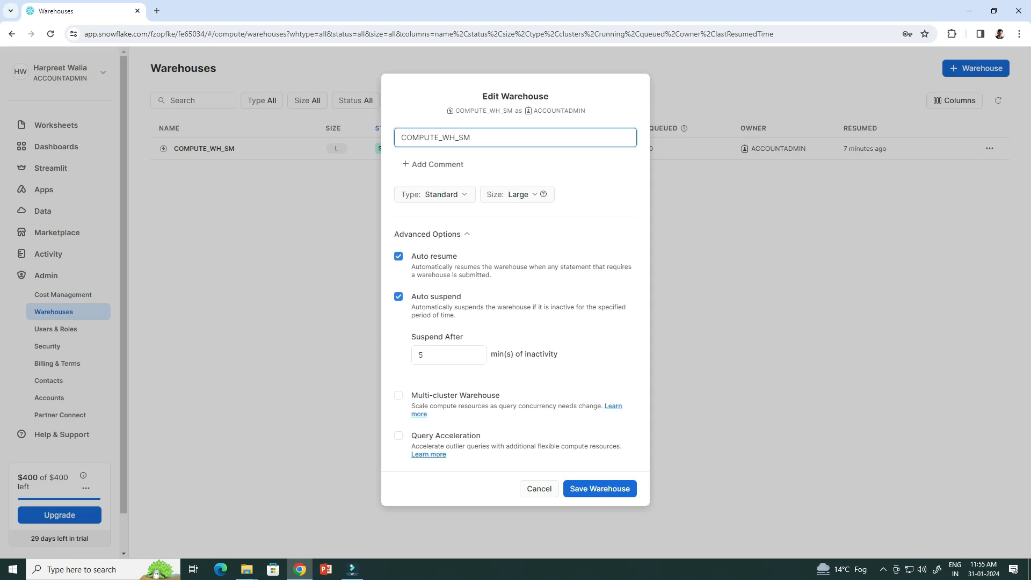
click(518, 194)
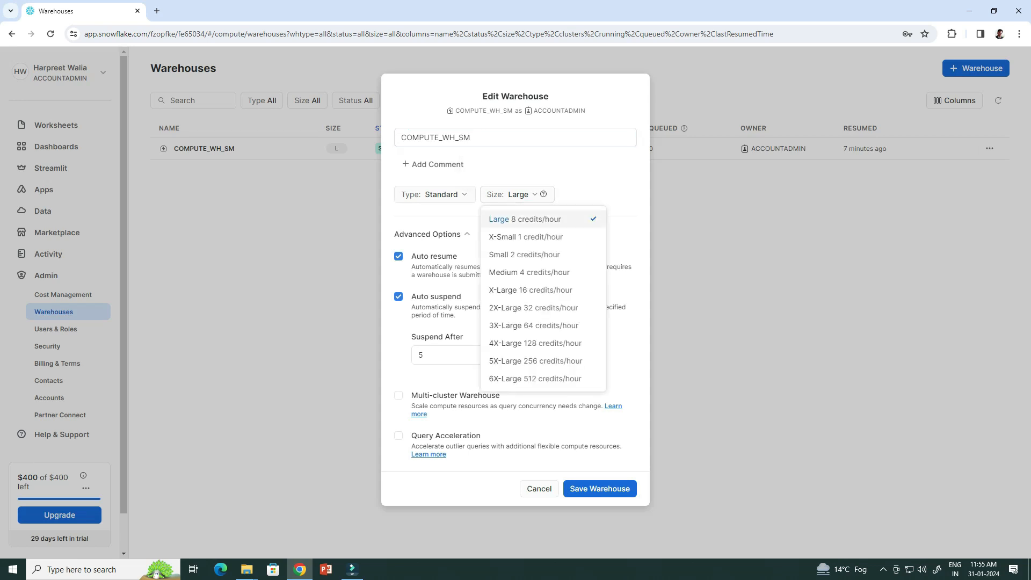
click(526, 237)
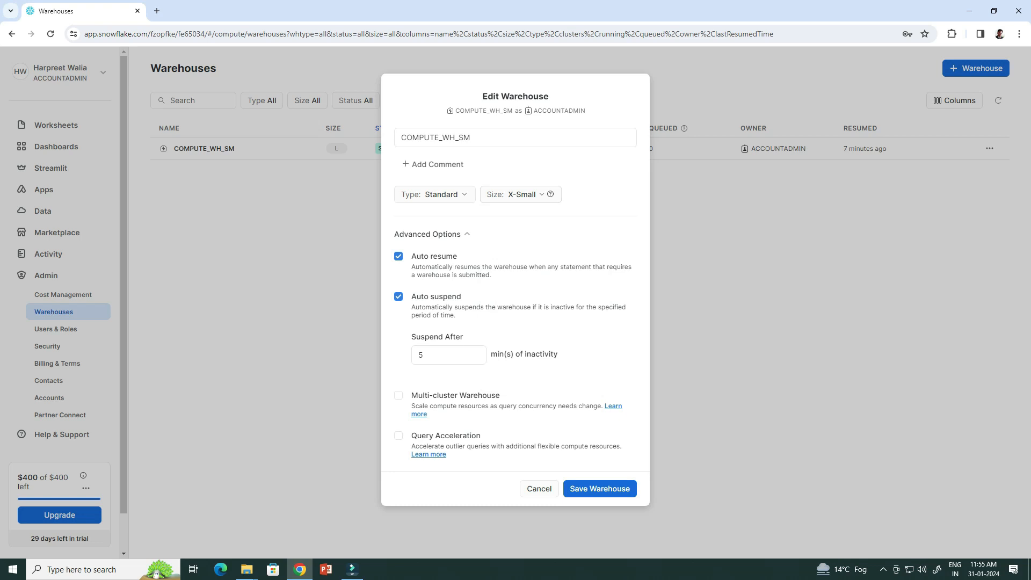
click(519, 194)
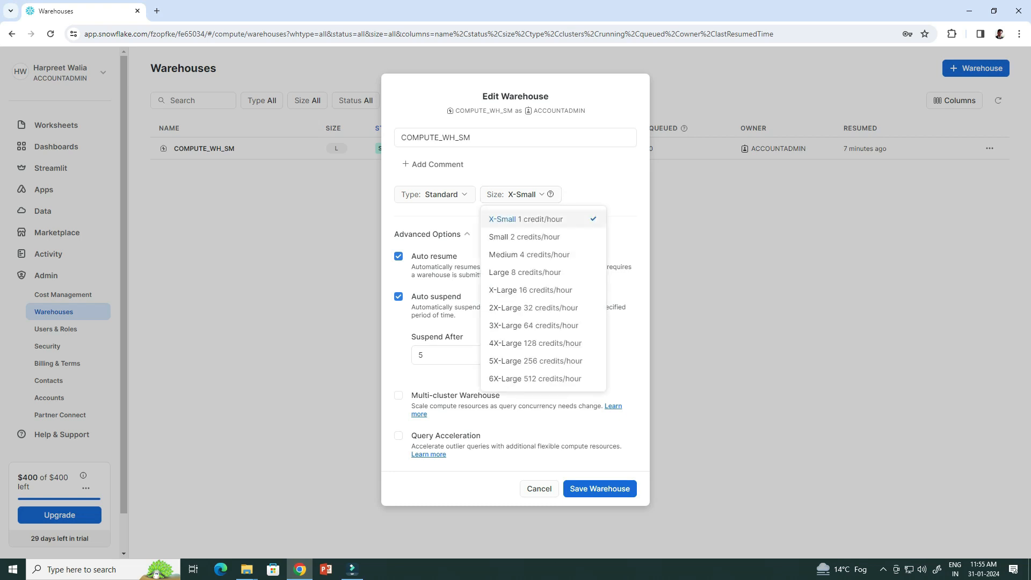
click(525, 219)
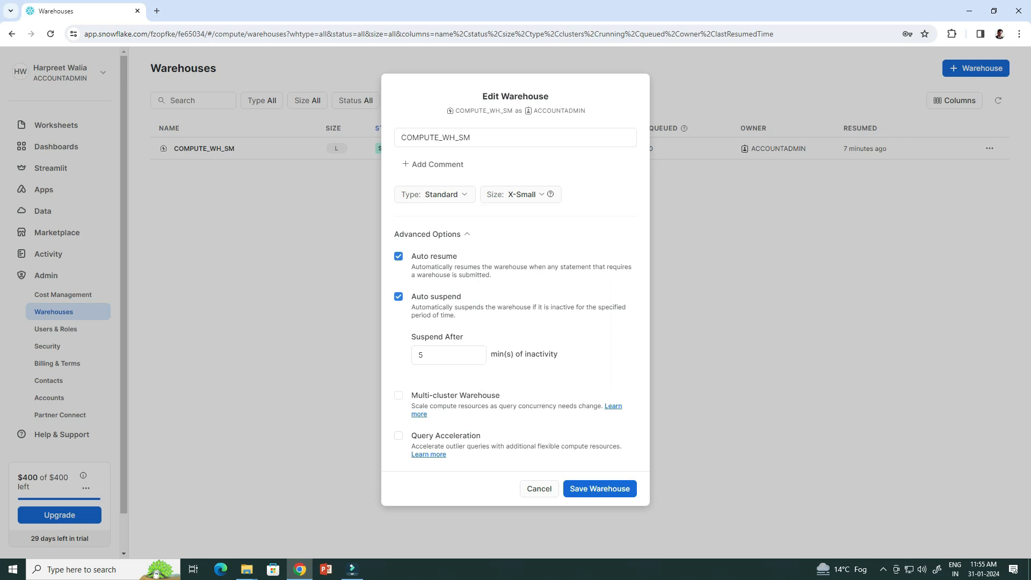
click(600, 488)
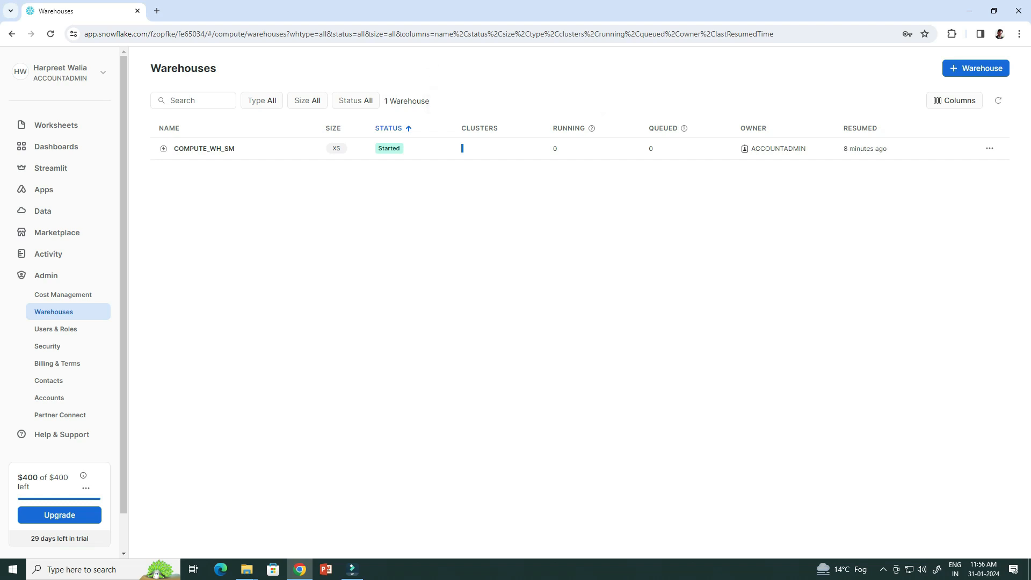
click(49, 254)
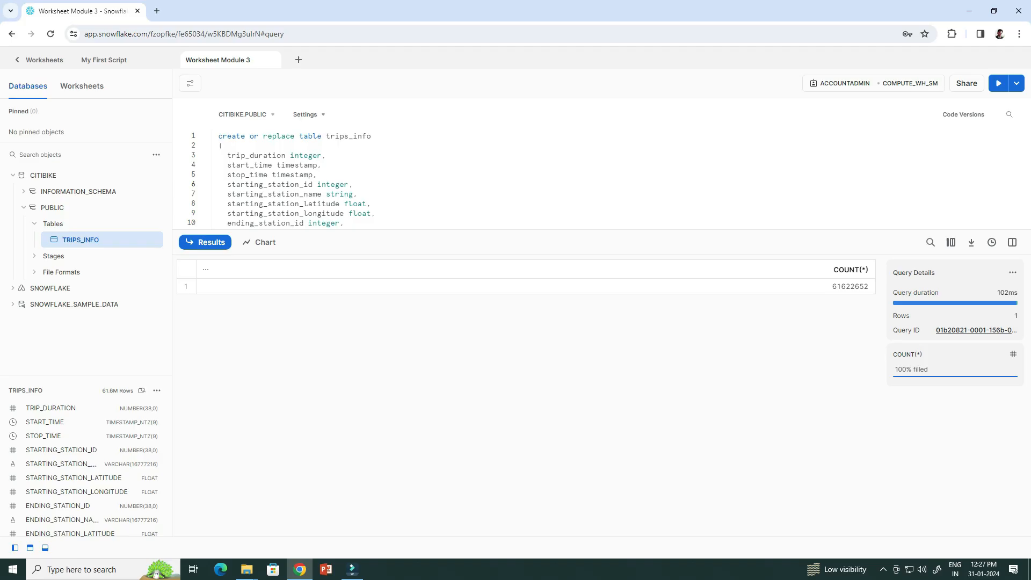
Create a new SQL worksheet named 'Worksheet Module 4'.
click(299, 59)
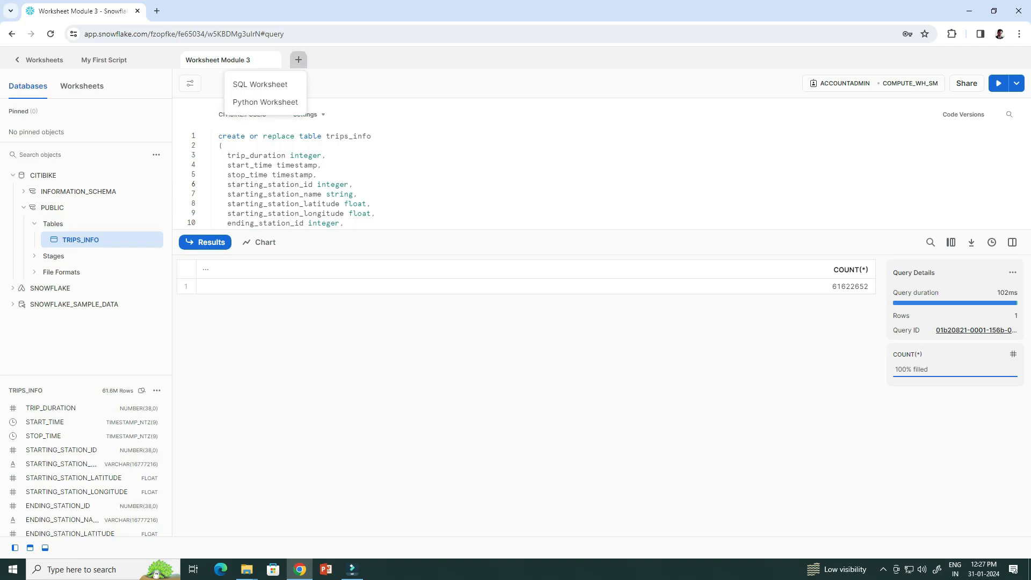
click(260, 84)
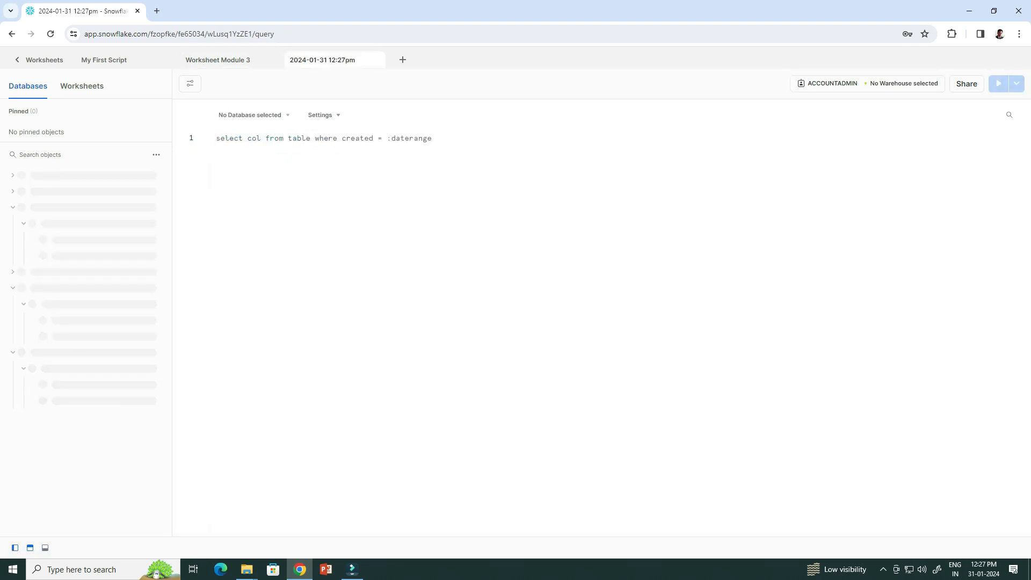
double_click(322, 61)
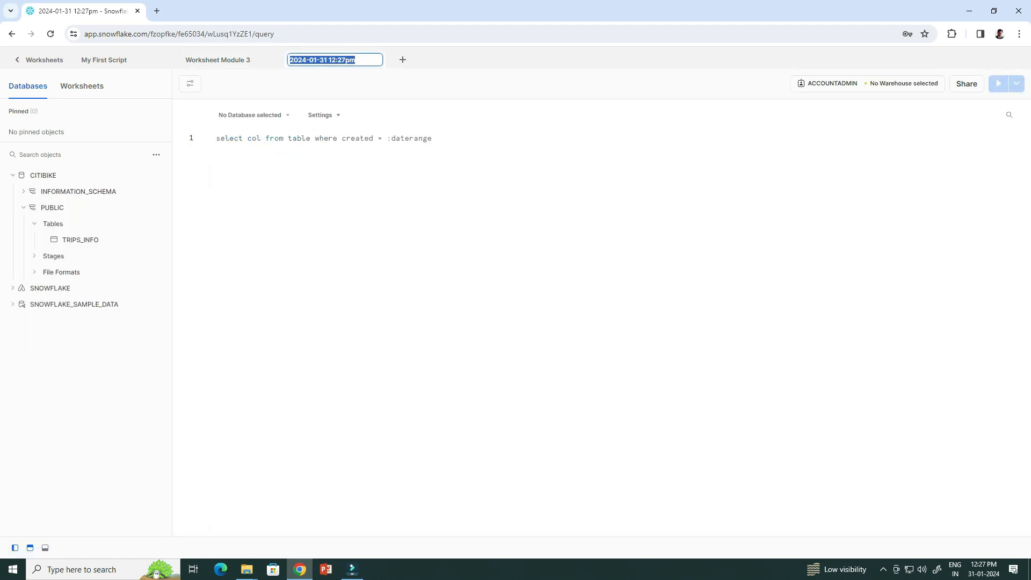
text(Work)
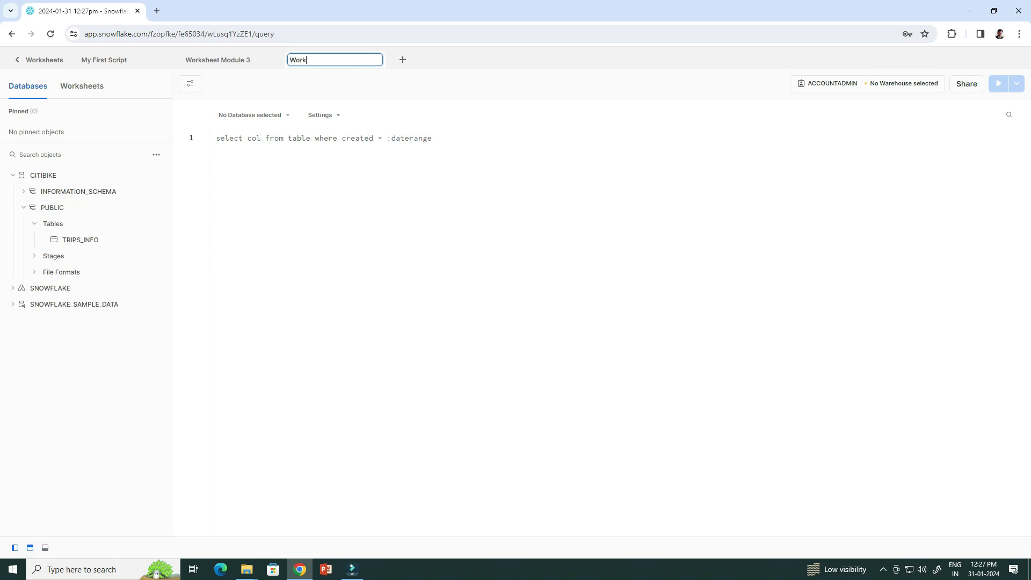
text(sheet Module 4)
key(Return)
Preview 20 rows of trips_info with CITIBIKE.PUBLIC as the worksheet context.
text(select * from trips_info limit 20;)
click(254, 115)
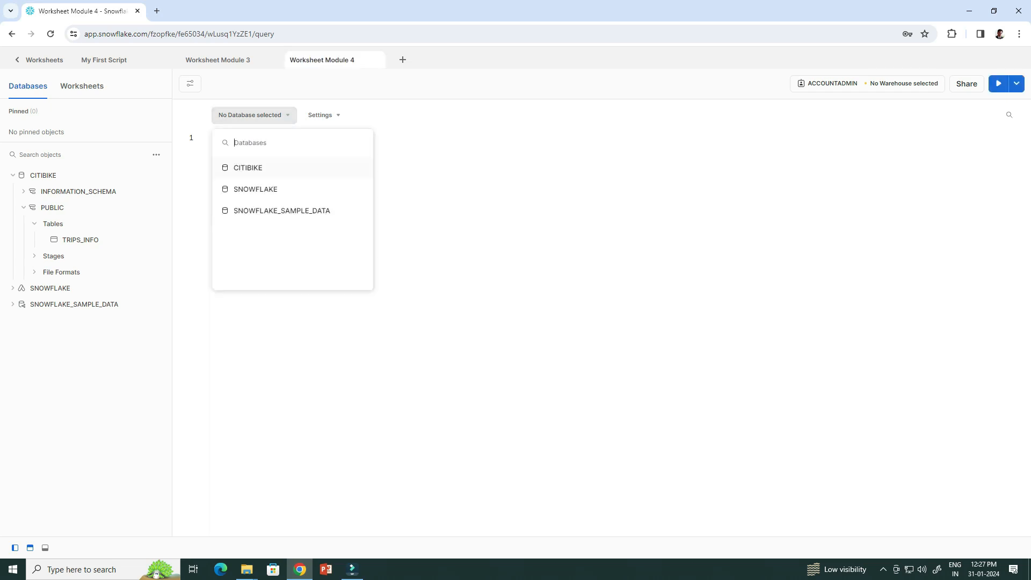
click(248, 168)
click(407, 167)
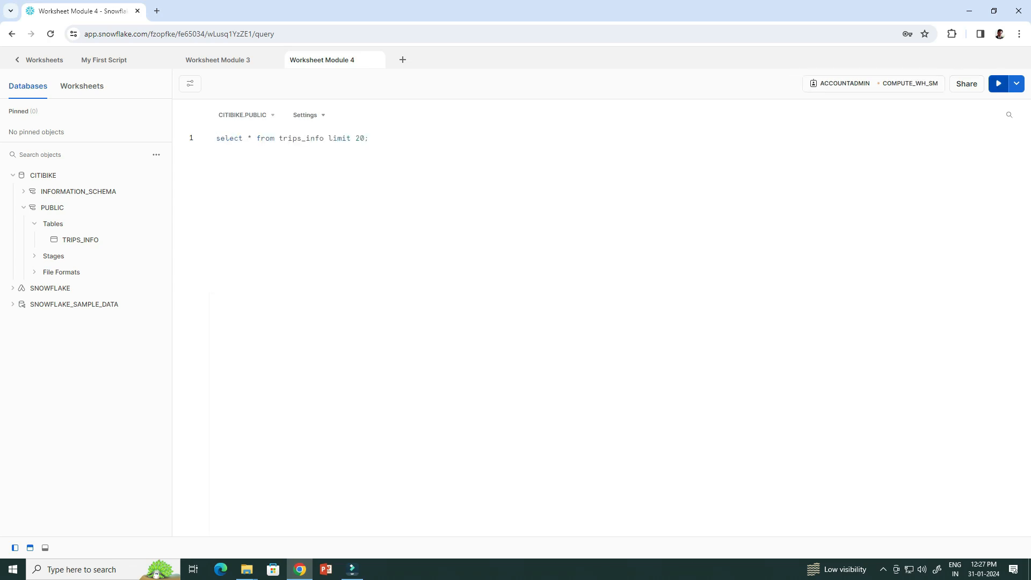
click(999, 84)
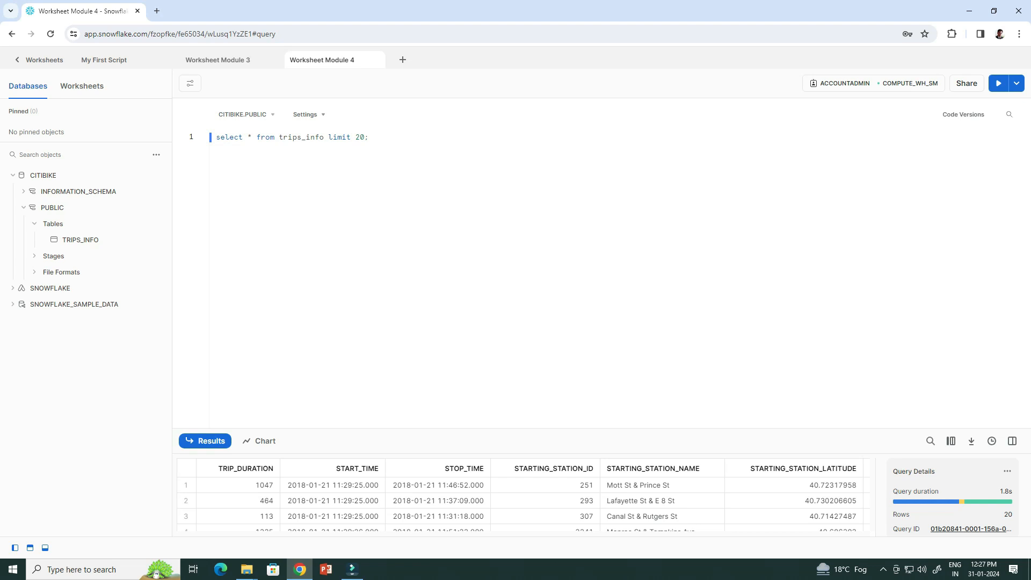
drag(545, 428, 545, 281)
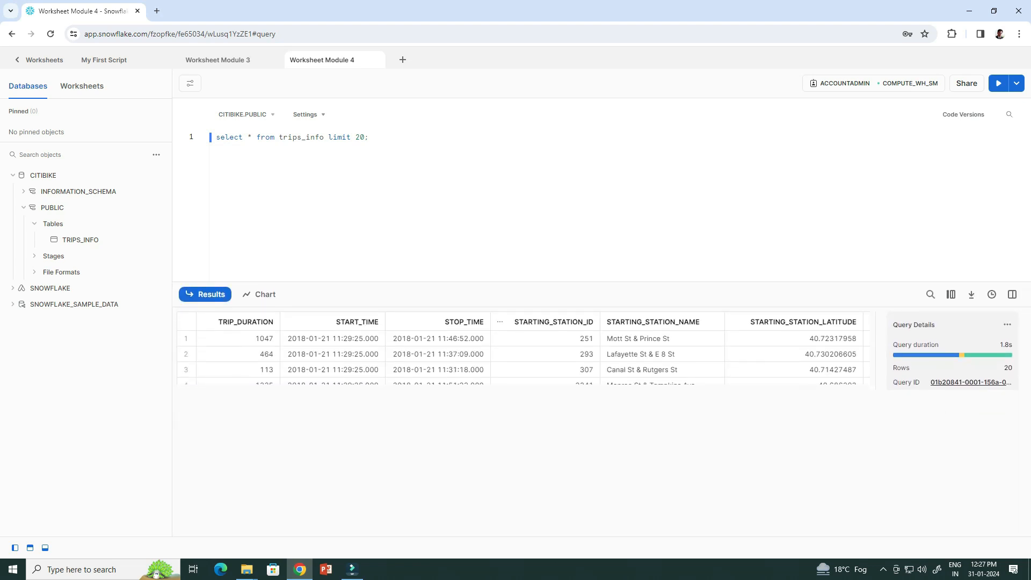
scroll(545, 419, down, 1)
scroll(523, 429, up, 1)
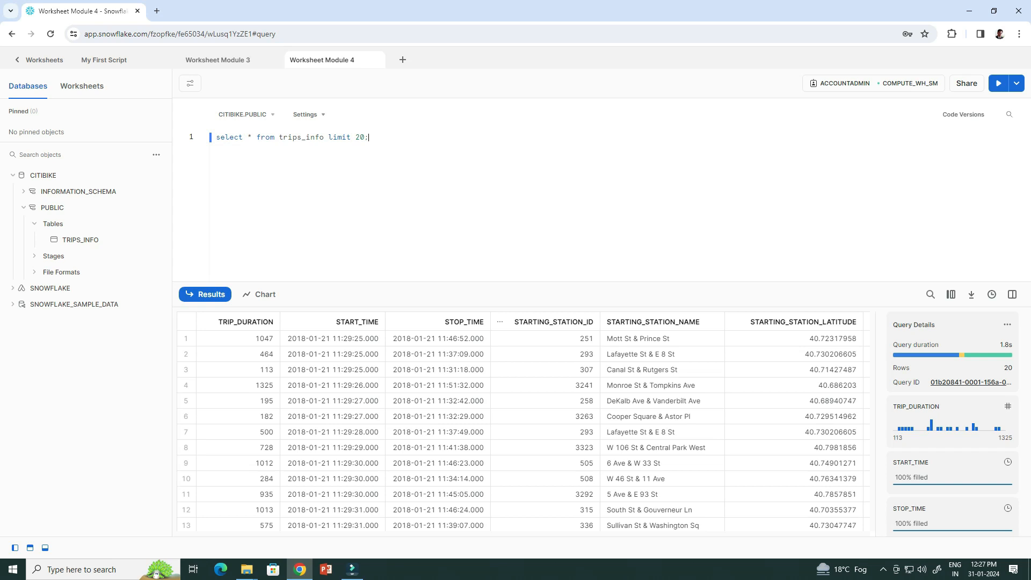
Run the date_trunc/haversine query for hourly trip counts, average minutes and km (44.3K rows).
text(select date_trunc('hour', start_time) as "date", count(*) as "num trips_info", avg(trip_duration)/60 as "avg duration (mins)", avg(haversine(starting_station_latitude, starting_station_longitude, ending_station_latitude, ending_station_longitude)) as "avg distance (km)" from trips_info group by 1 order by 1;)
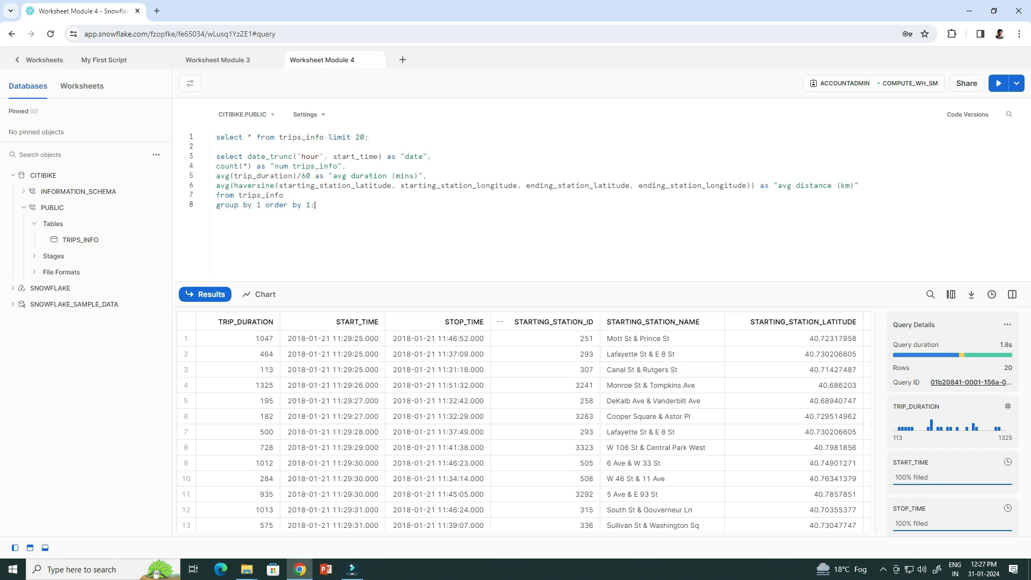
drag(315, 205, 216, 157)
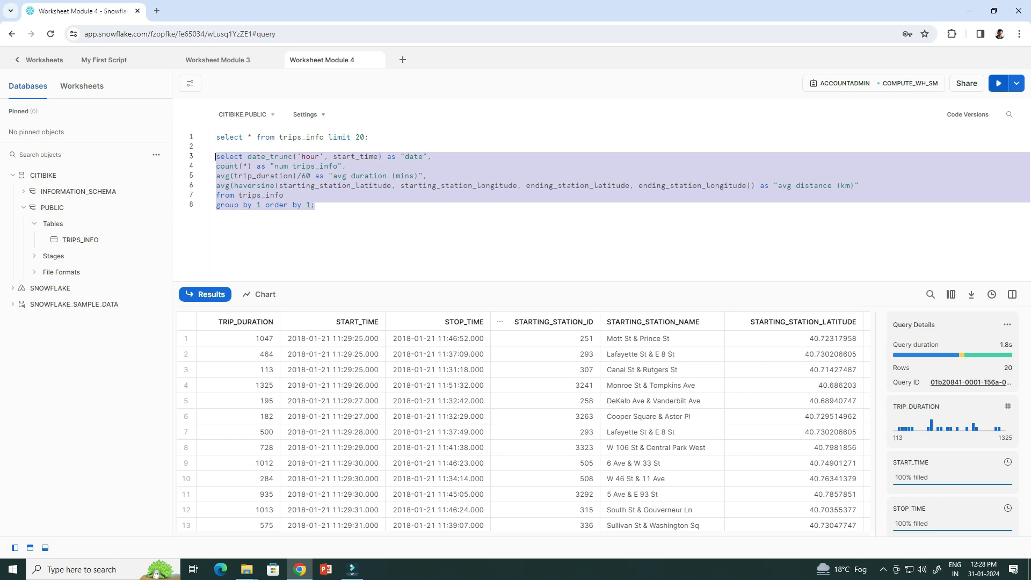
key(ctrl+Return)
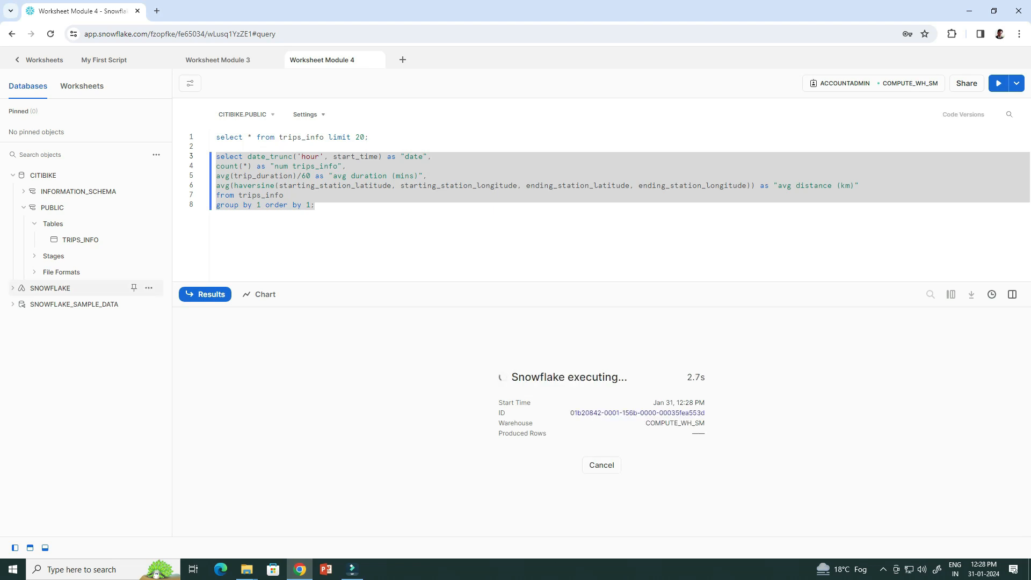
mouse_move(53, 288)
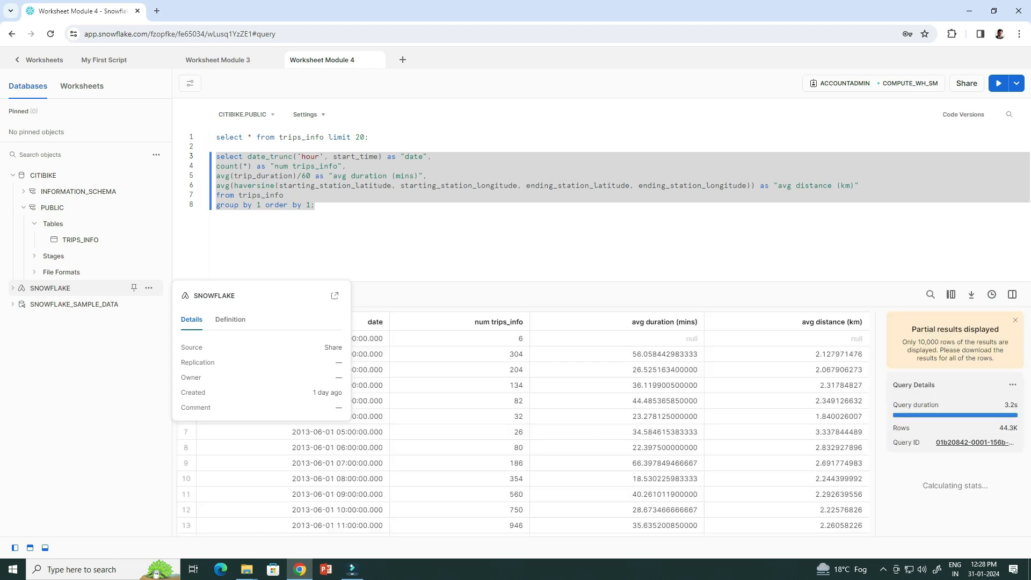
click(316, 205)
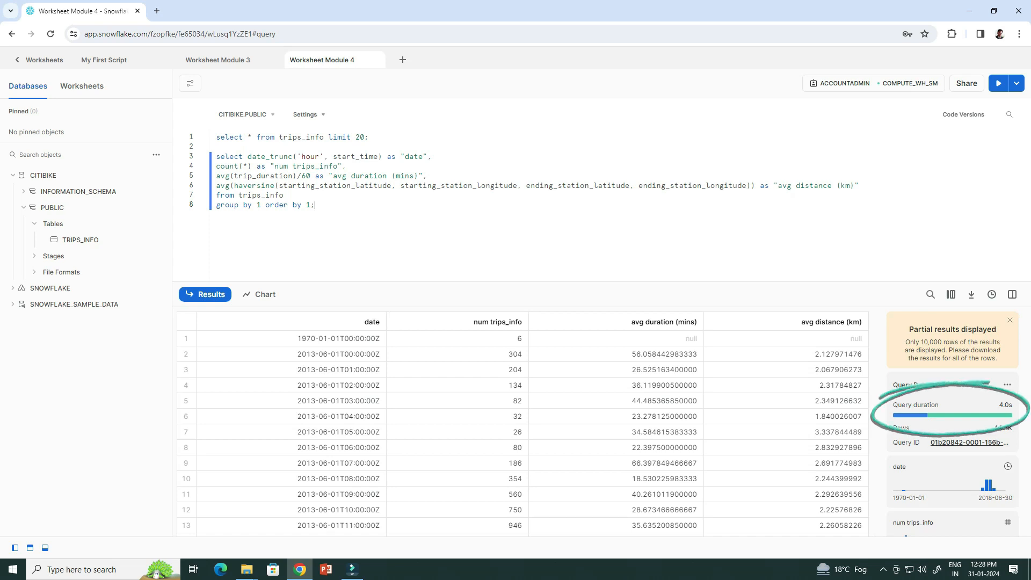
scroll(952, 419, down, 3)
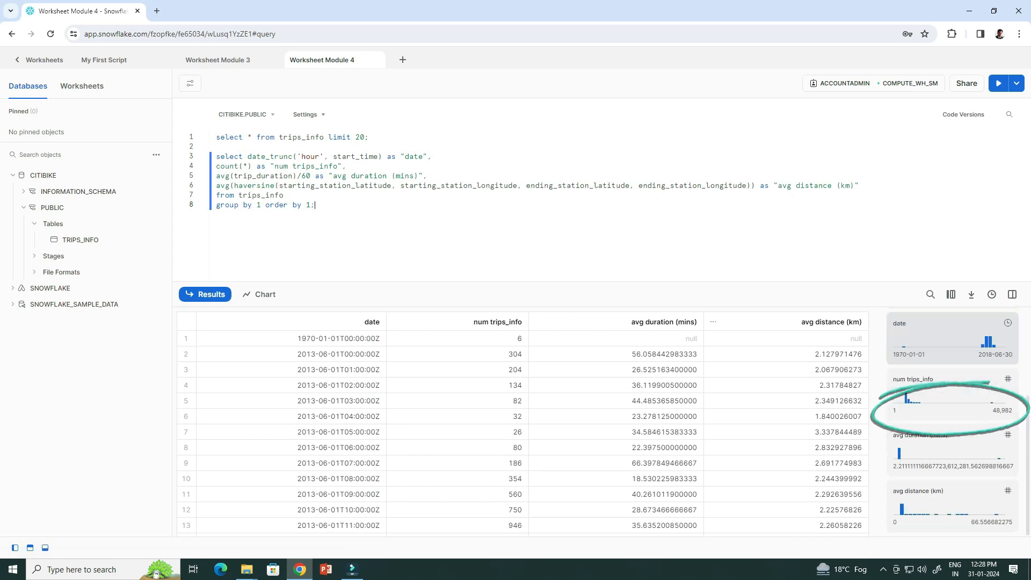
scroll(952, 450, up, 3)
drag(316, 205, 215, 156)
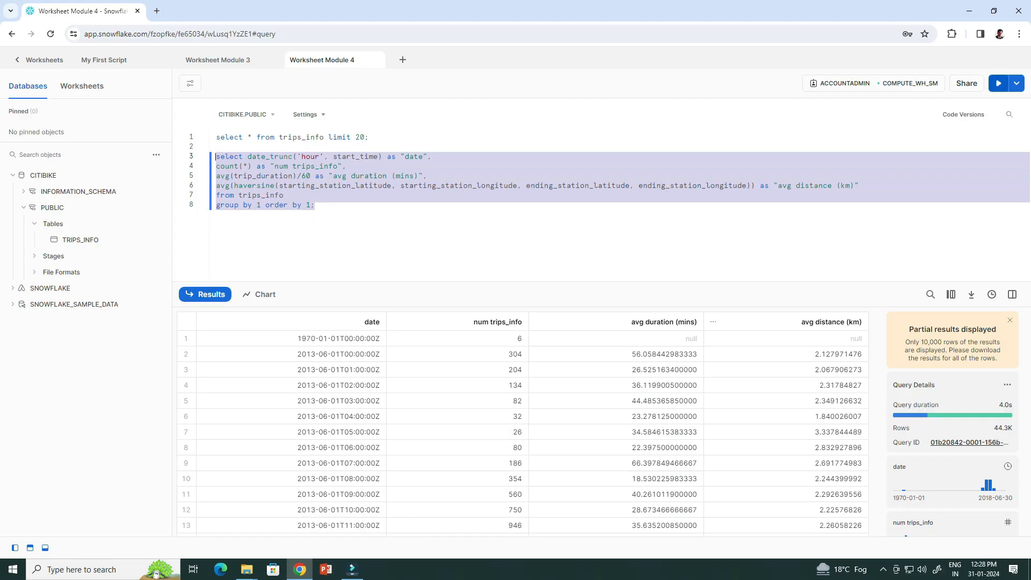
key(ctrl+Return)
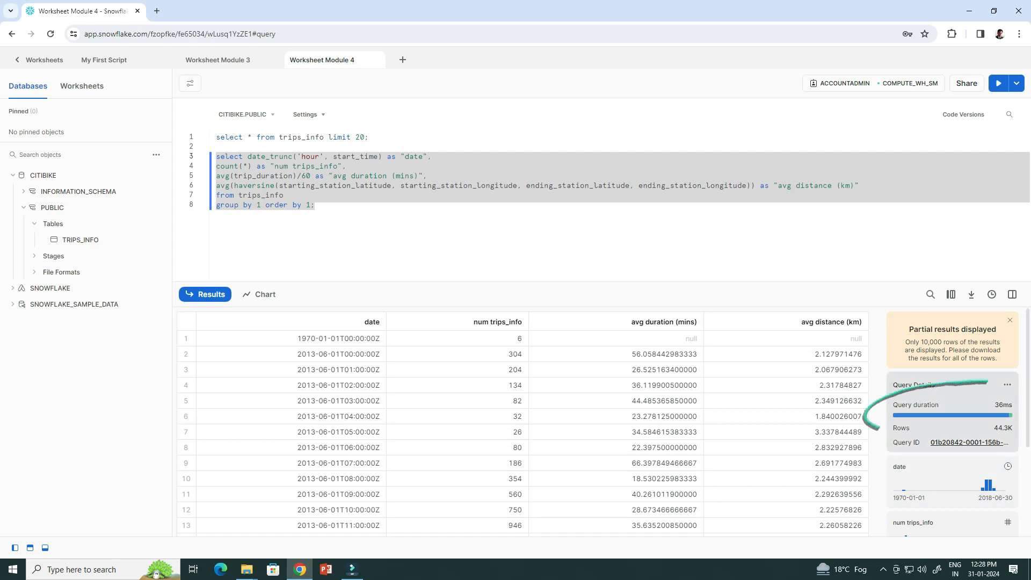
click(316, 205)
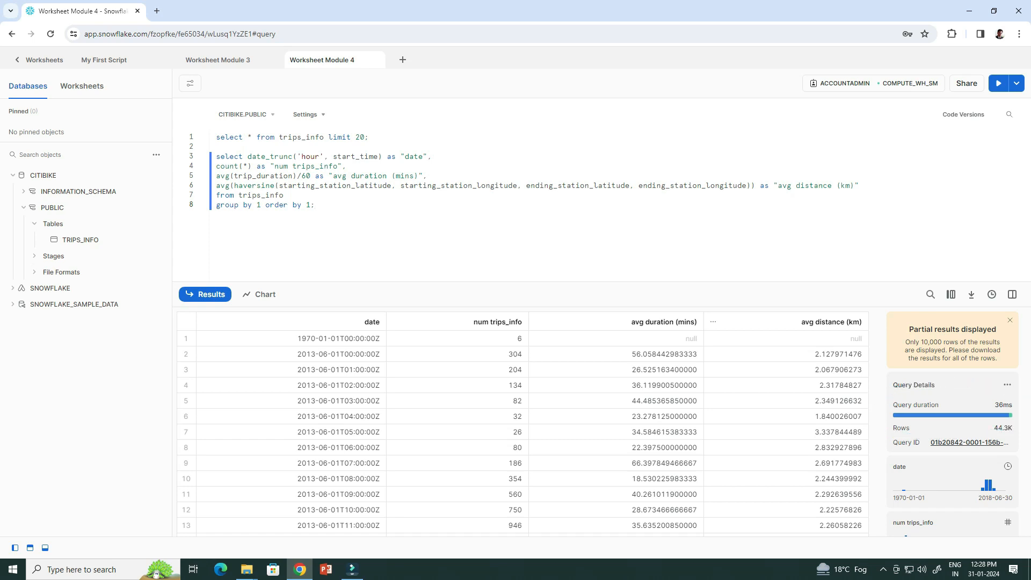
key(Return)
key(Return)
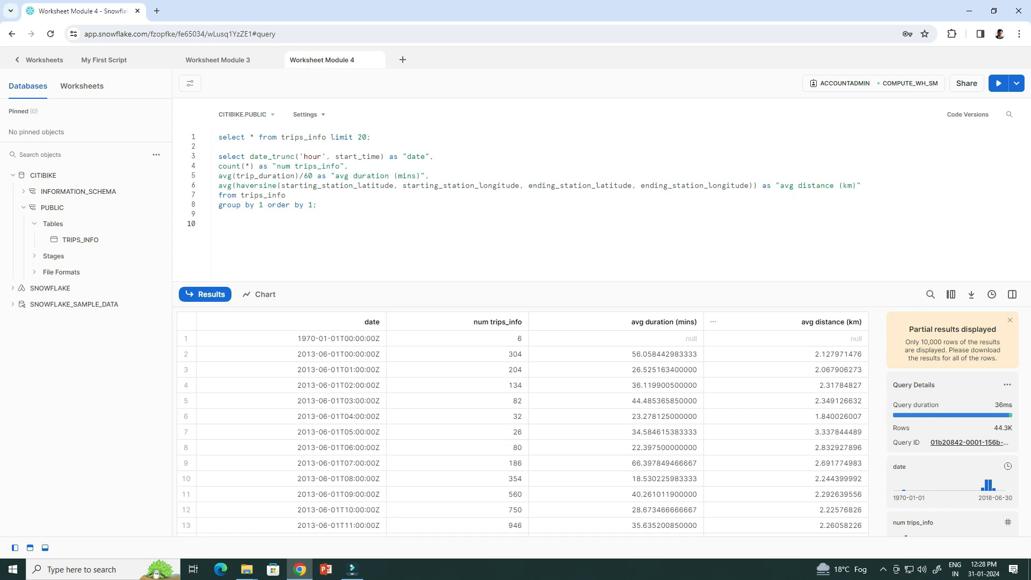
Run the dayname query counting trips per weekday, Wednesday highest at 9,775,819.
text(select     dayname(start_time) as "day of week",     count(*) as "num trips_info" from trips_info group by 1 order by 2 desc;)
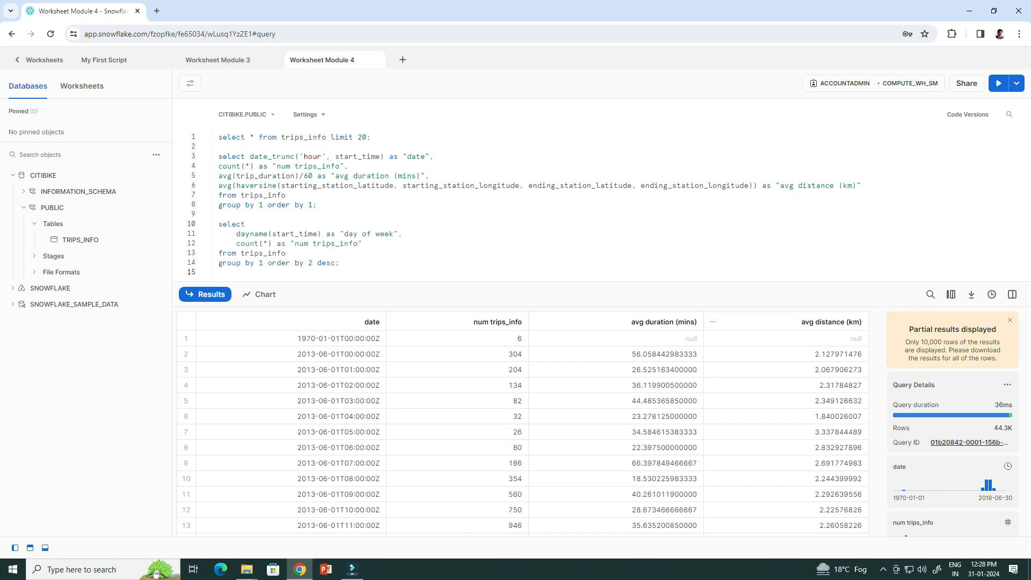
drag(339, 263, 219, 224)
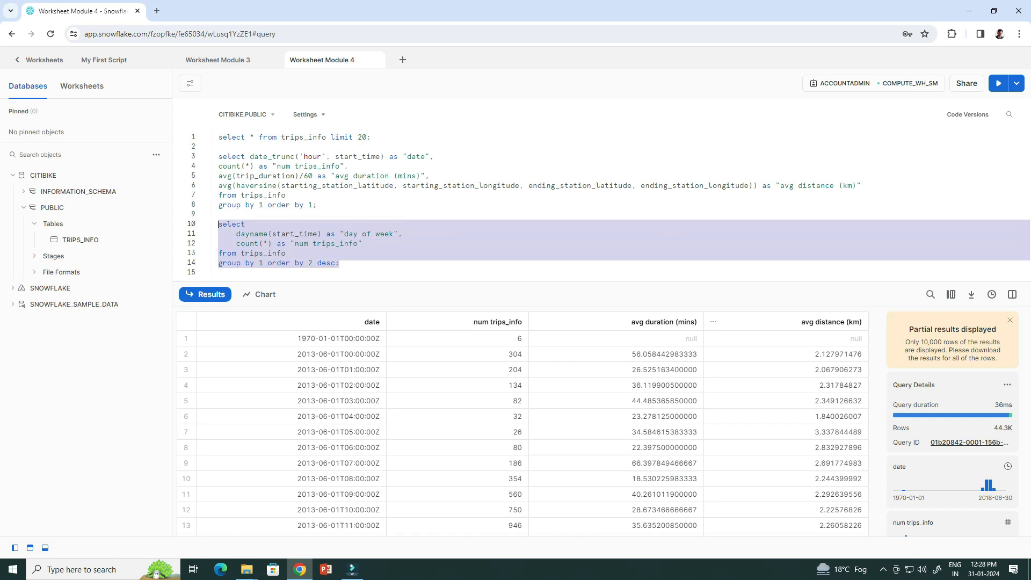
click(998, 83)
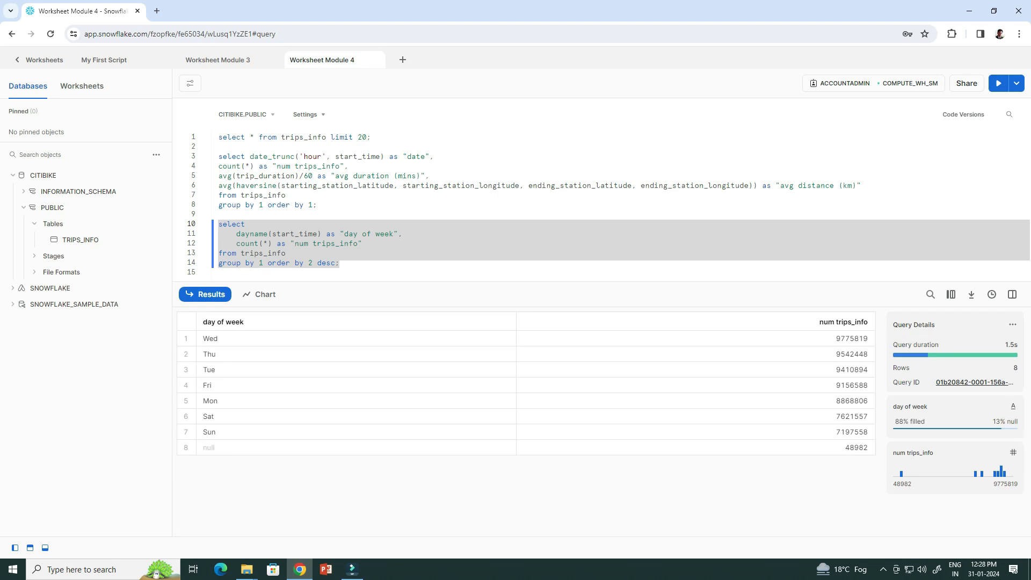
click(462, 166)
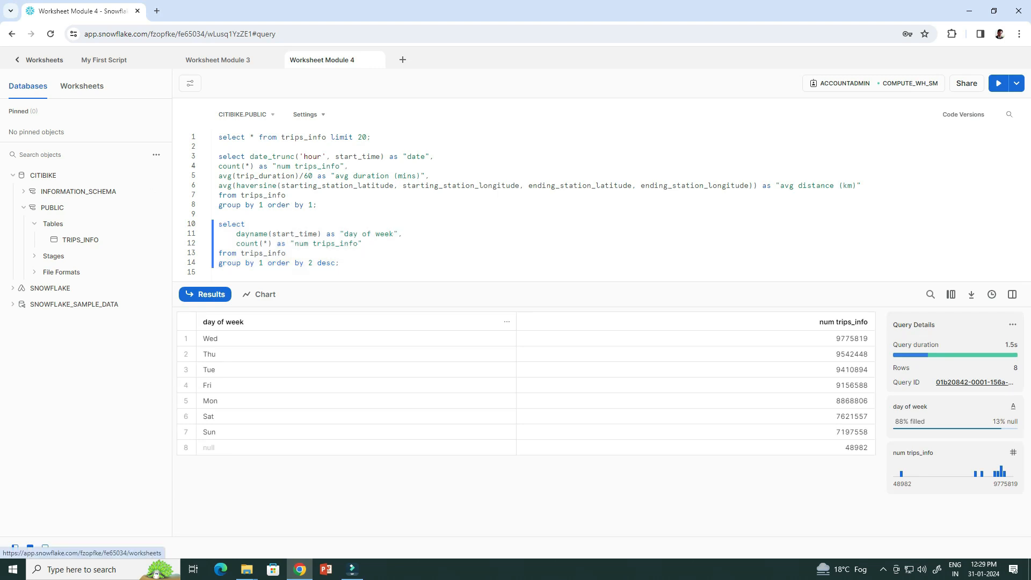
click(40, 60)
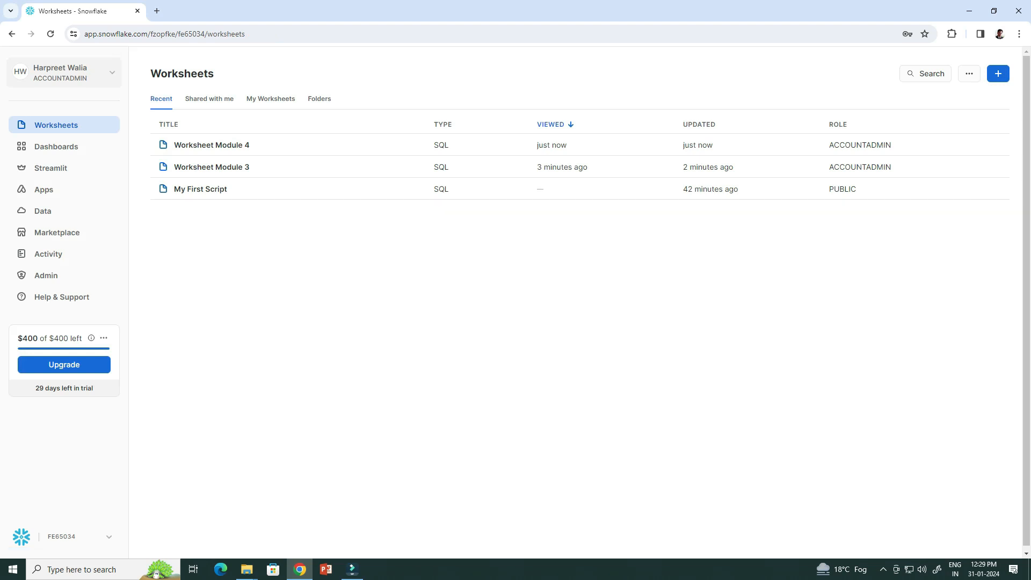
click(48, 253)
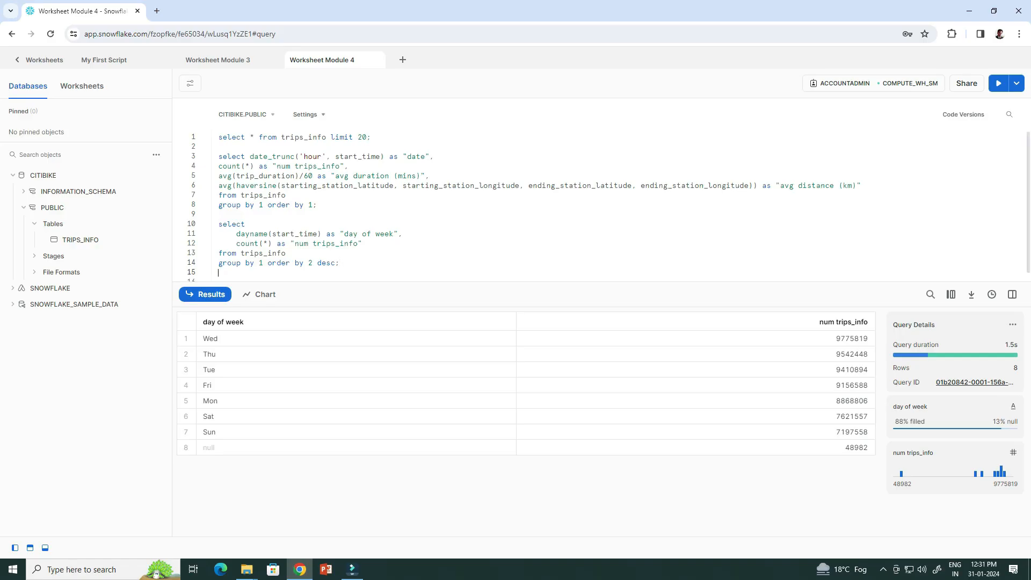
Clone trips_info into TRIPS_INFO_DEV and refresh the object browser to show it.
key(Return)
key(Return)
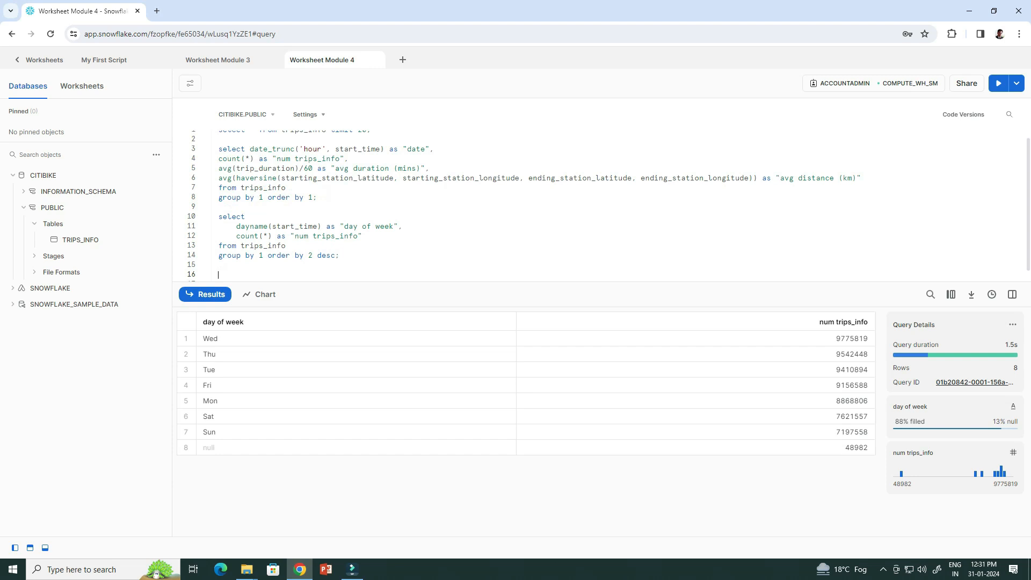
text(create table trips_info_dev clone trips_info;)
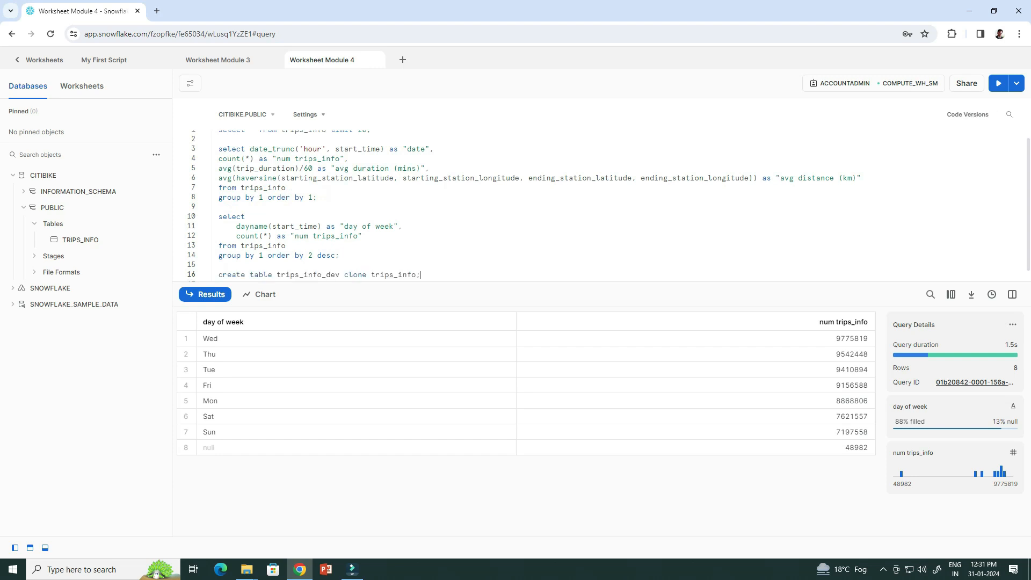
key(Return)
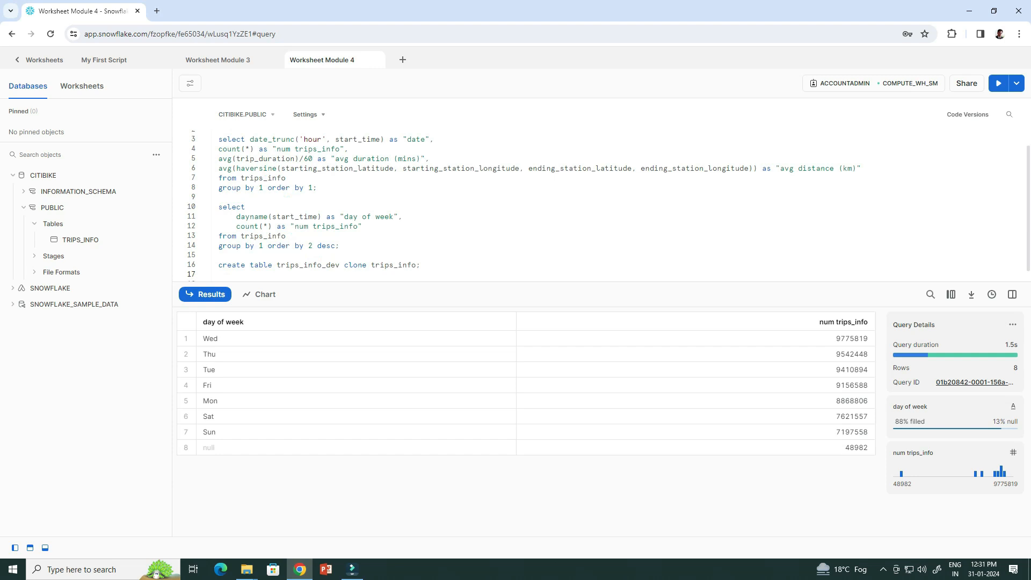
drag(420, 265, 218, 265)
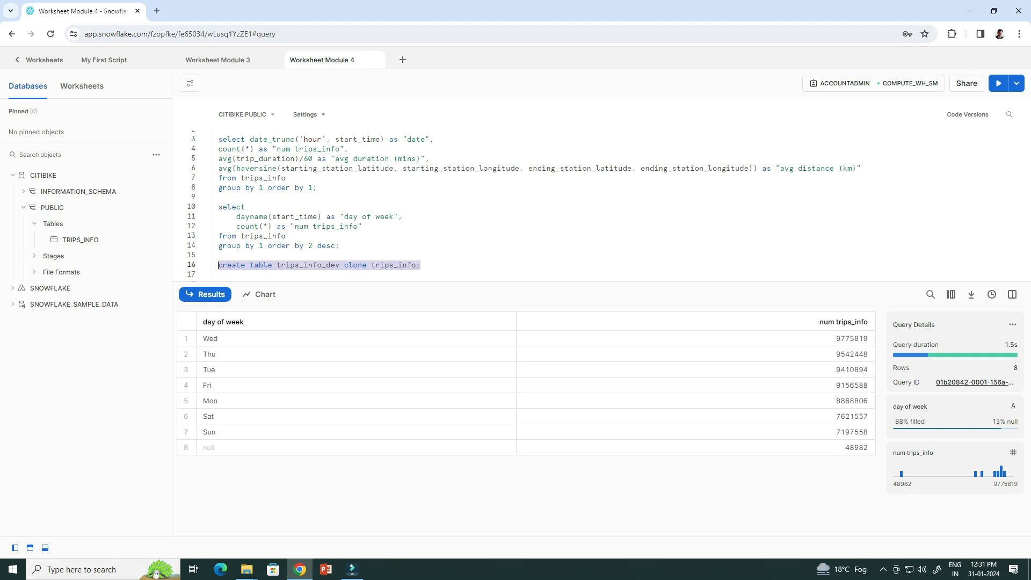
click(999, 83)
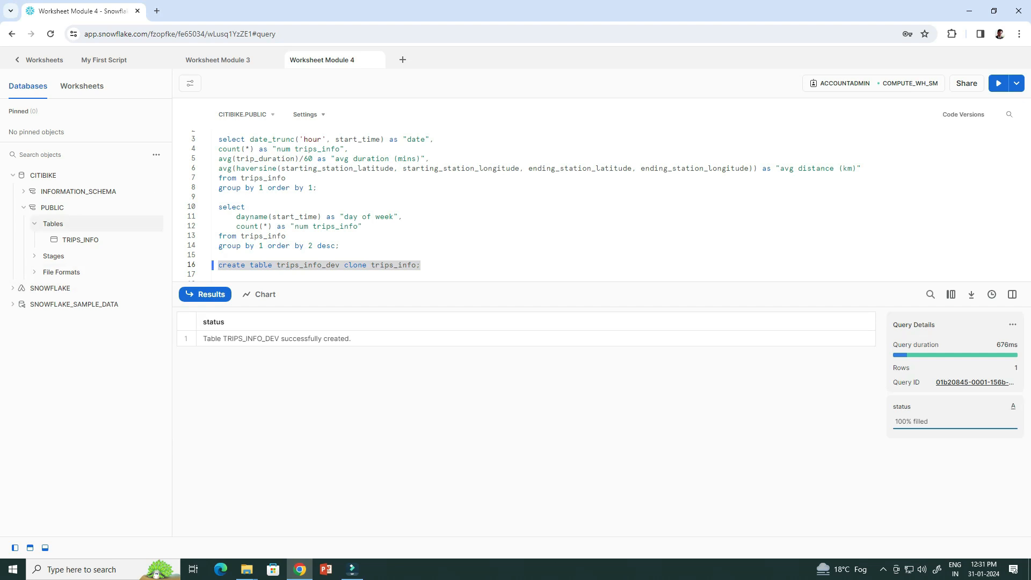
click(157, 155)
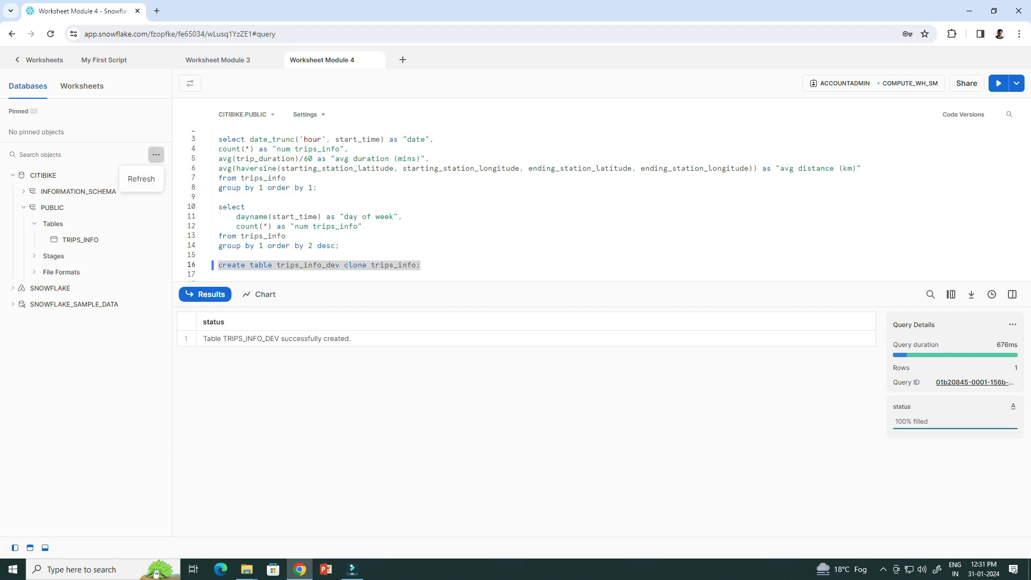
click(141, 179)
mouse_move(141, 177)
mouse_move(134, 240)
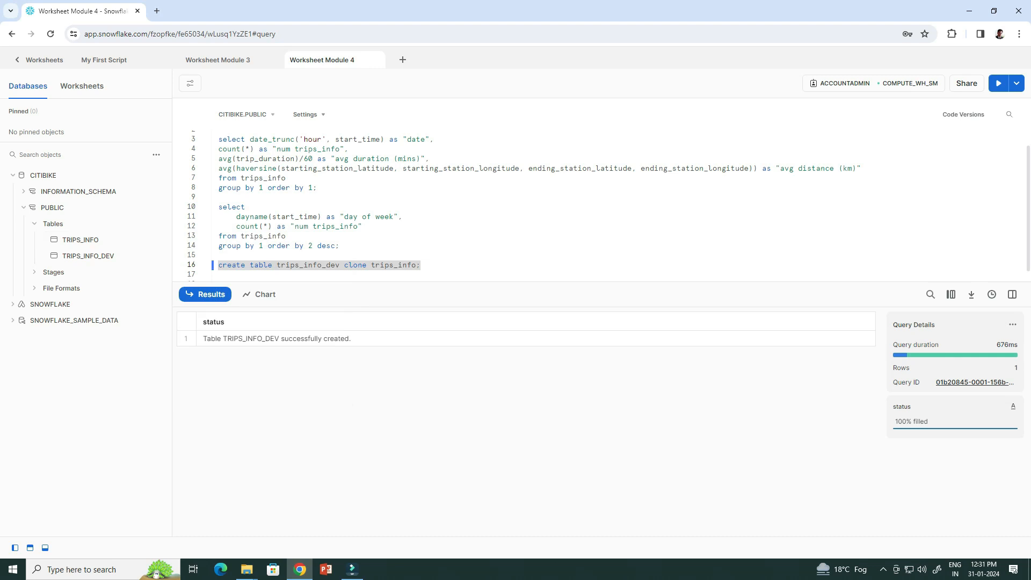
click(286, 236)
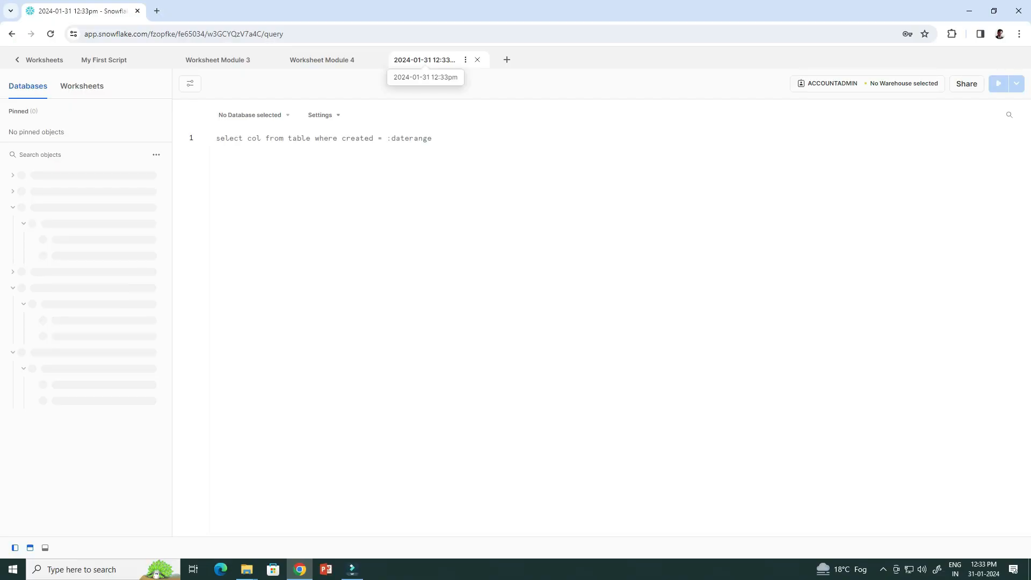
Rename the new worksheet to 'Worksheet Module 5'.
double_click(403, 60)
drag(462, 60, 378, 61)
text(Worksheet Module 5)
key(Return)
Create the WEATHER database and switch to the compute_wh_sm warehouse.
key(ctrl+a)
text(create database weather;)
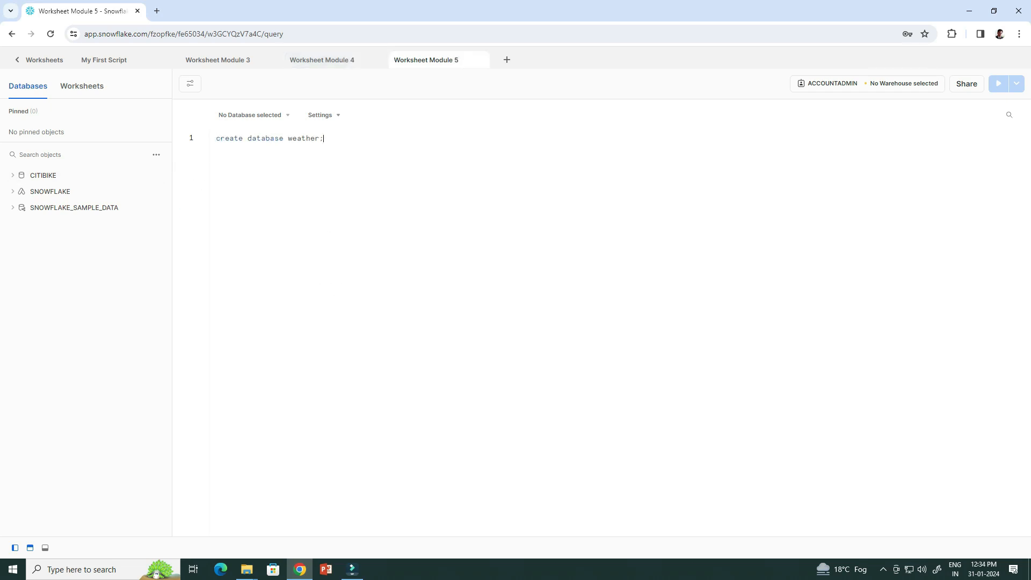
click(998, 84)
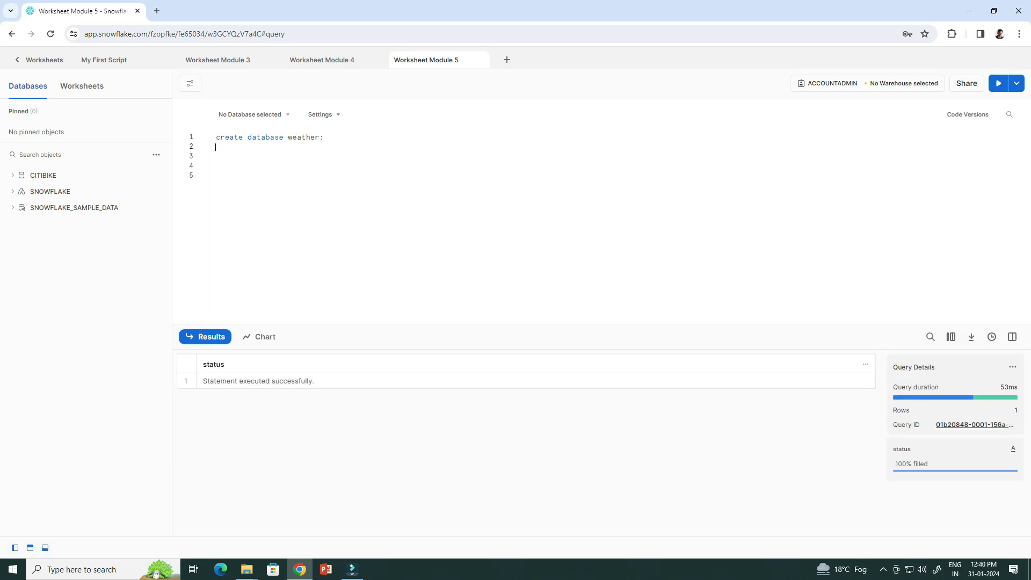
text(use warehouse compute_wh_sm;)
key(shift+Down)
key(shift+Up)
key(ctrl+Return)
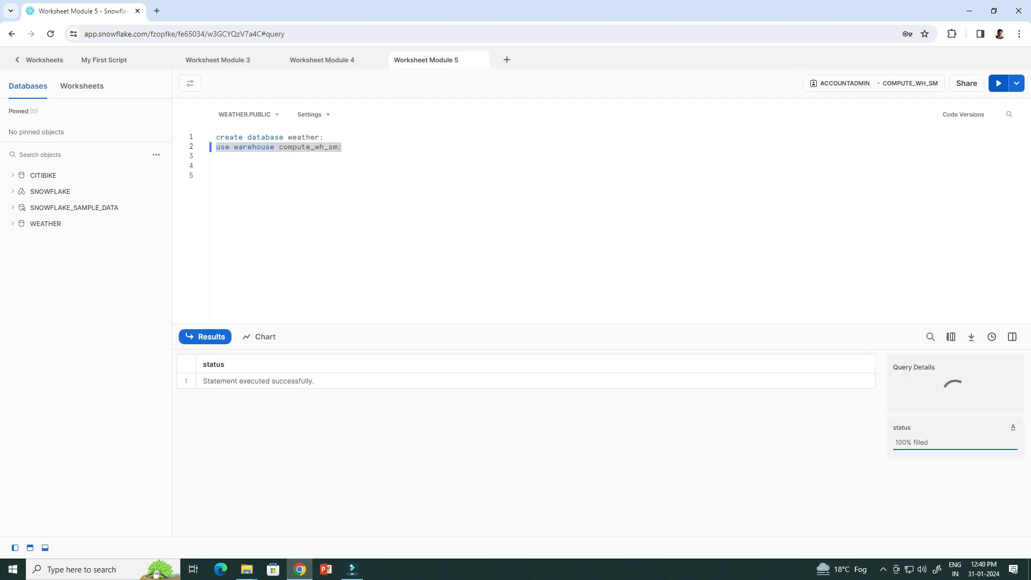
Use database weather and schema public, then create the json_weather_data variant table.
click(343, 147)
key(Return)
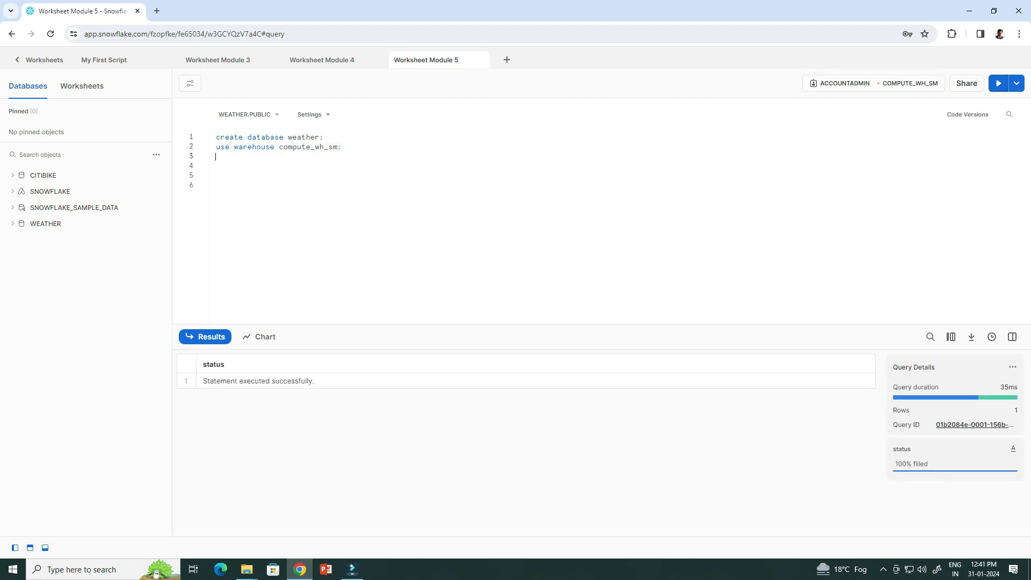
text(use database weather;)
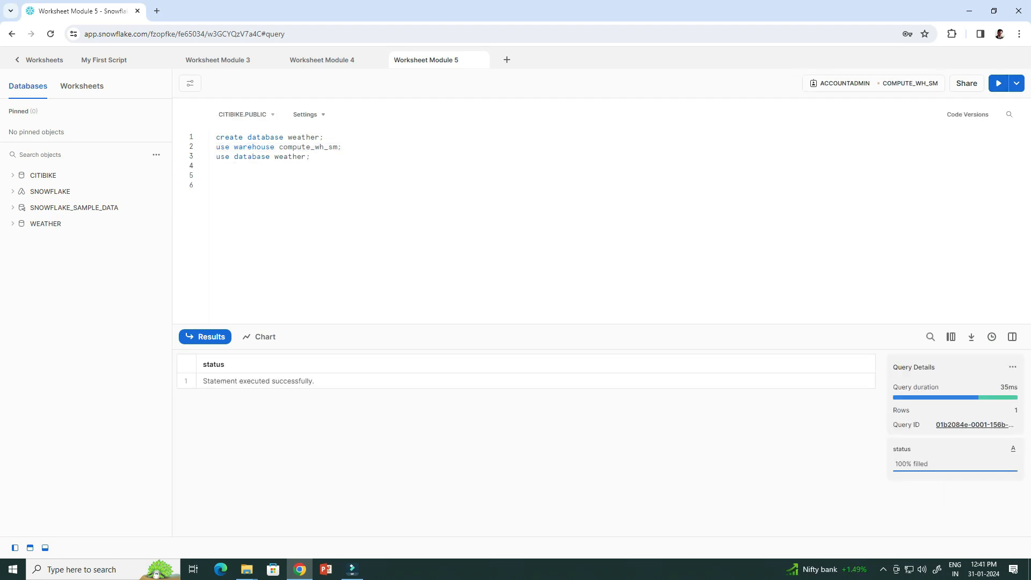
drag(311, 157, 216, 157)
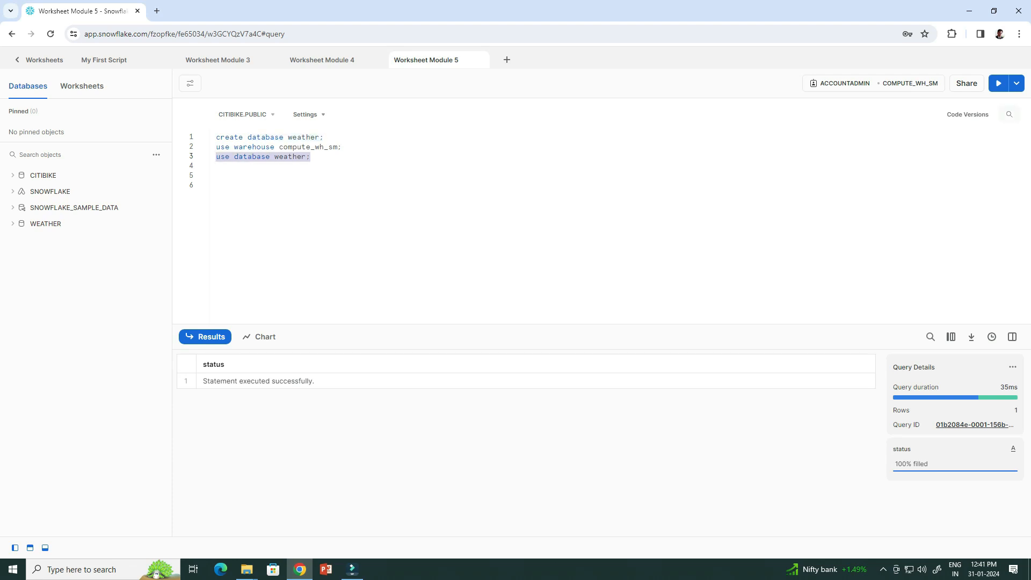
click(998, 83)
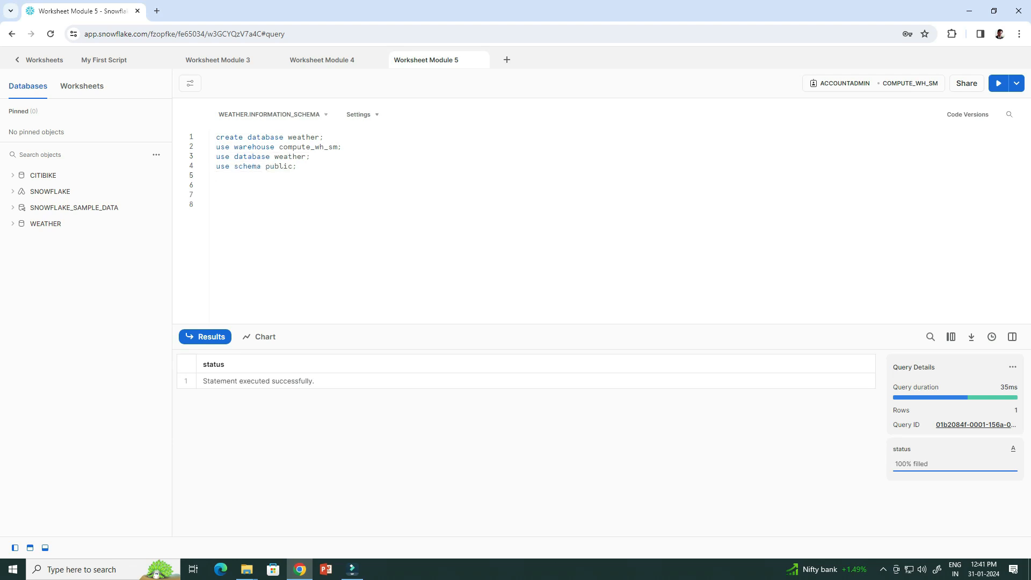
drag(297, 166, 216, 166)
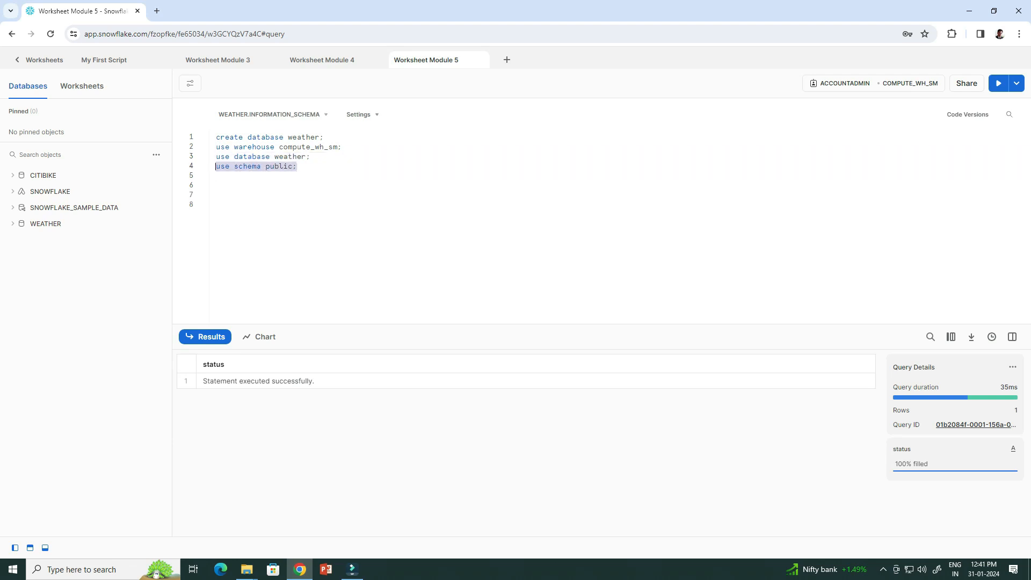
click(999, 83)
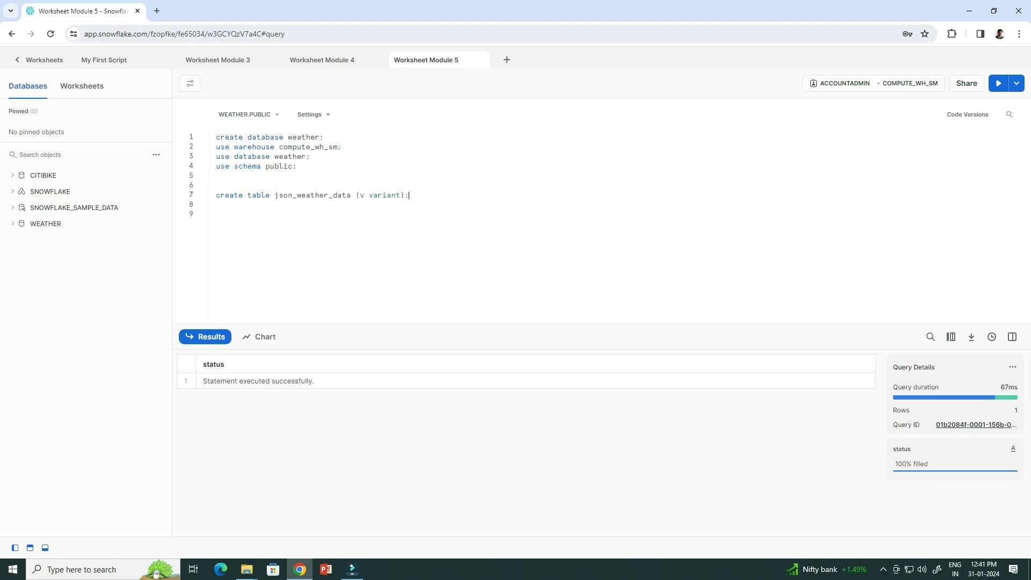
drag(410, 195, 216, 196)
click(998, 83)
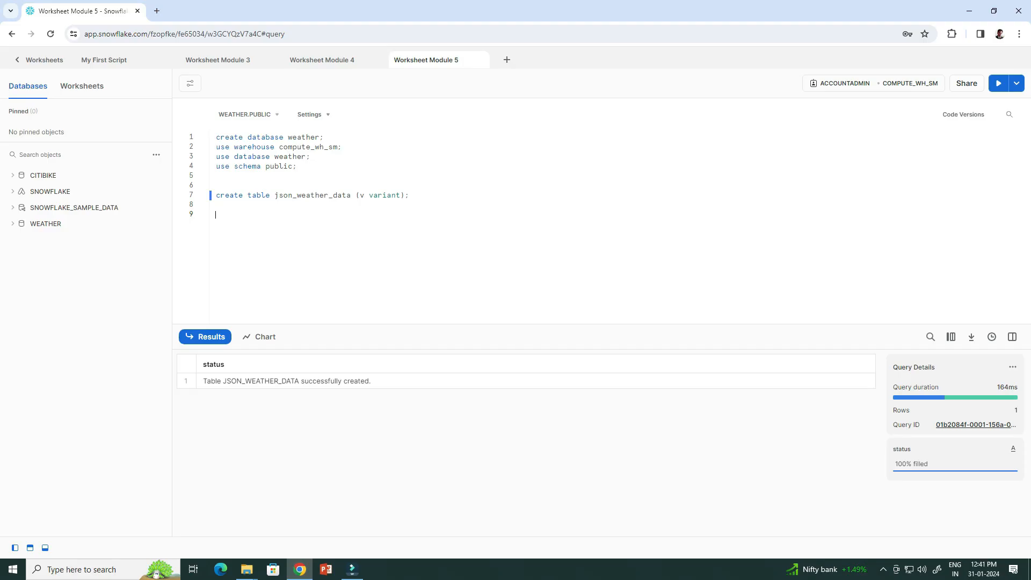
Create the nyc_weather stage on the weather-nyc S3 URL and view it under WEATHER > PUBLIC.
text(create stage nyc_weather url = 's3://snowflake-workshop-lab/weather-nyc';)
drag(433, 224, 219, 214)
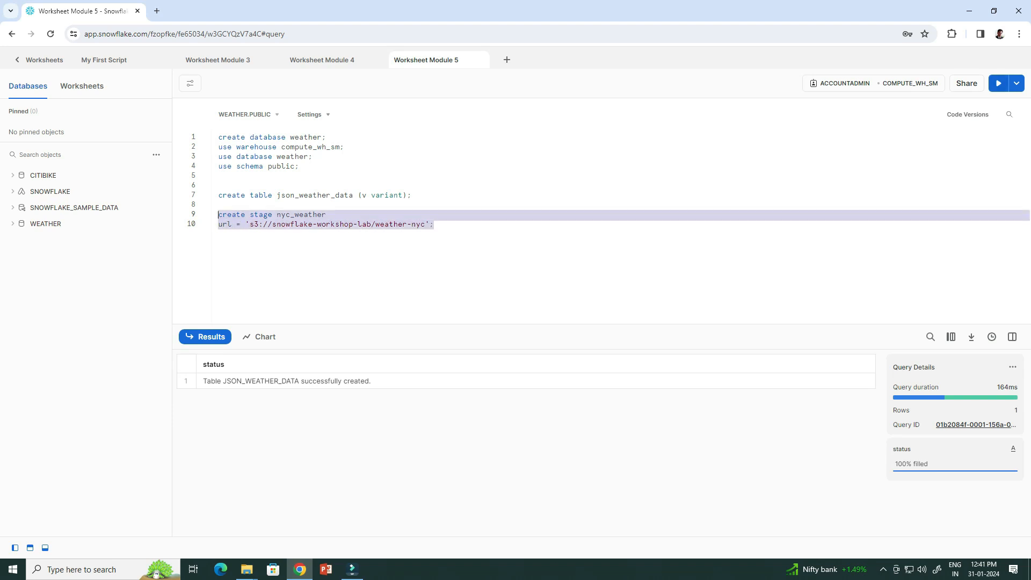
click(998, 84)
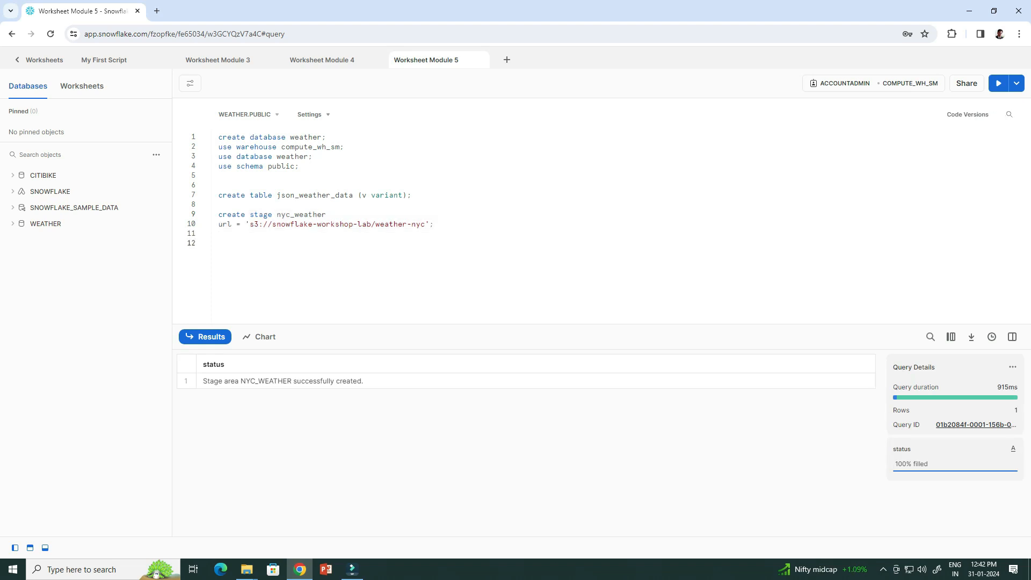
click(46, 223)
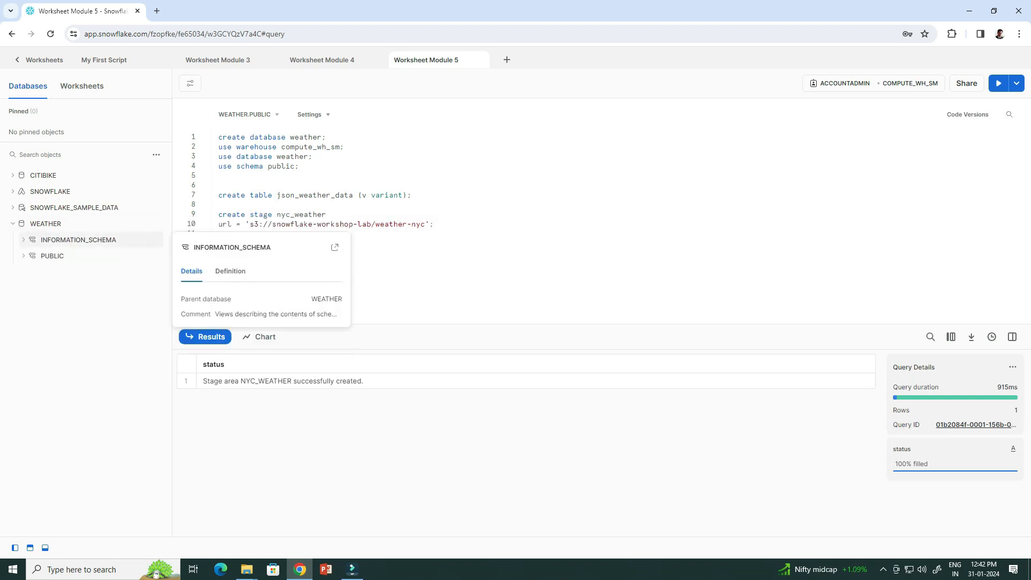
click(52, 255)
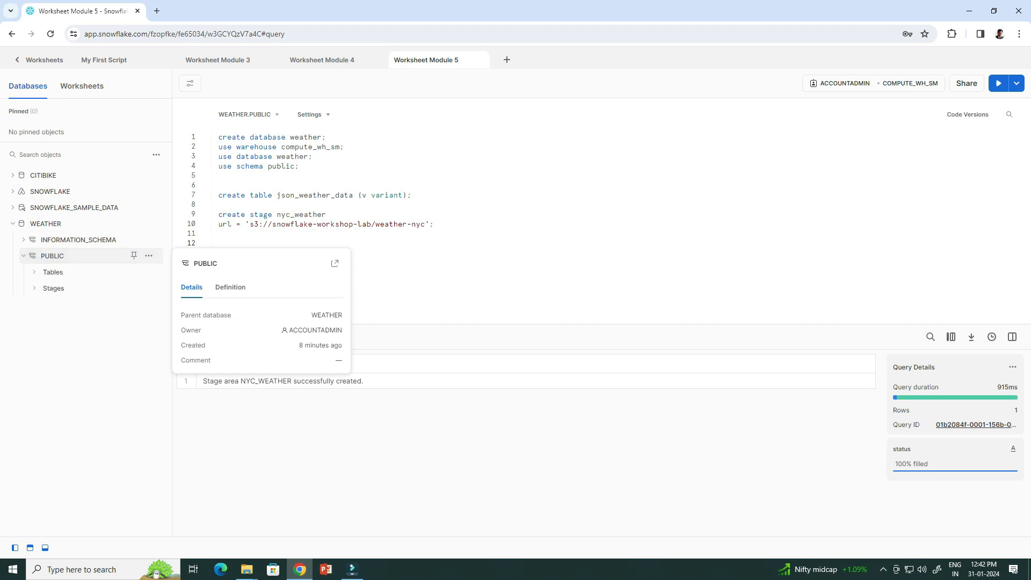
click(53, 288)
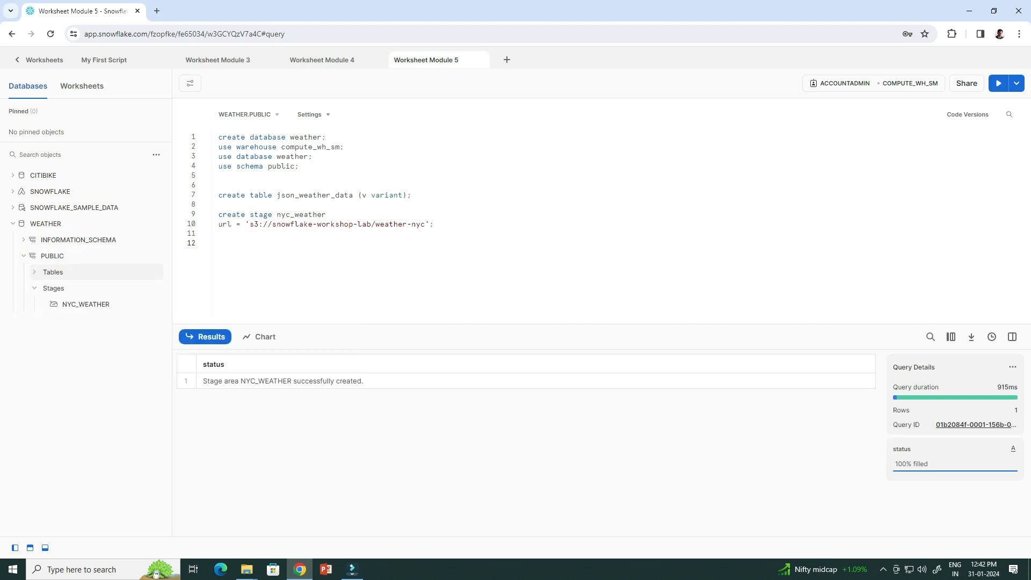
click(53, 272)
key(Return)
key(Return)
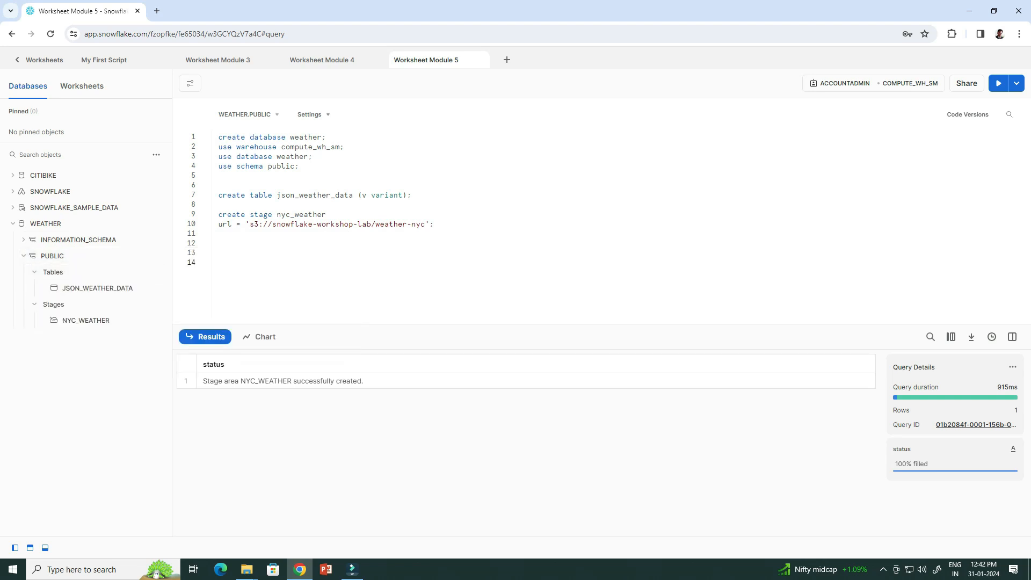
text(list @nyc_weather;)
key(shift+Home)
key(ctrl+Return)
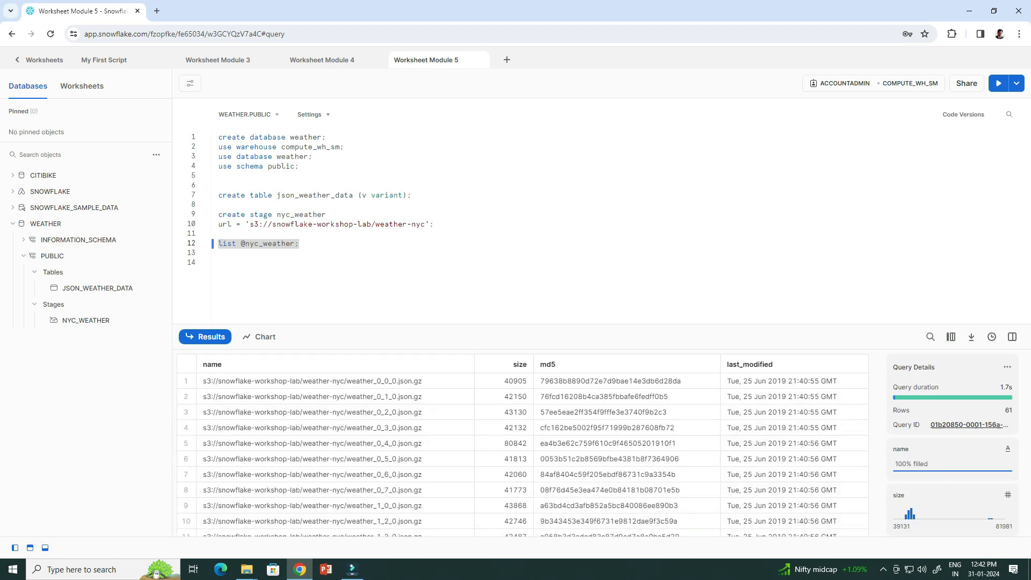
scroll(524, 451, down, 10)
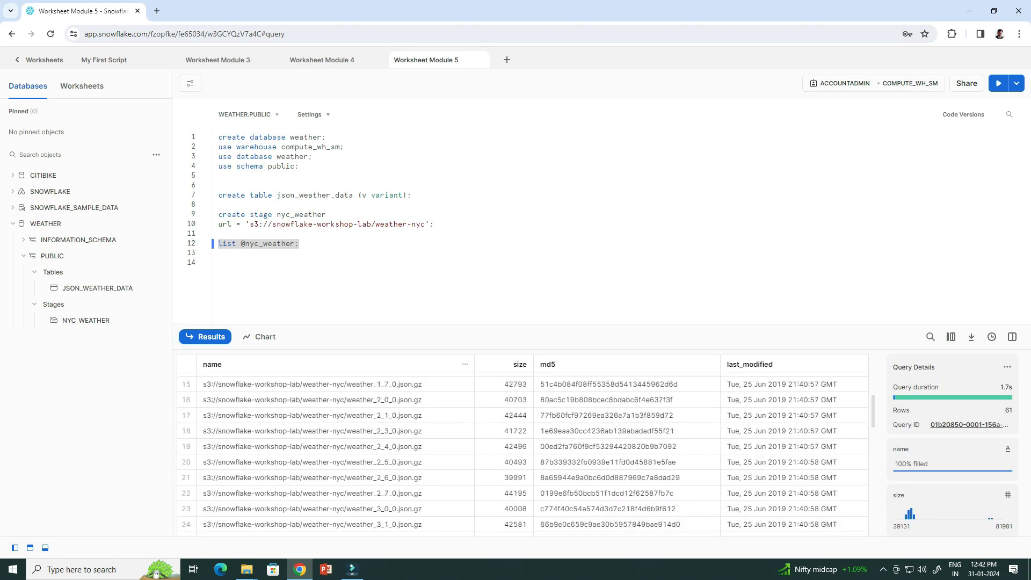
scroll(523, 451, down, 5)
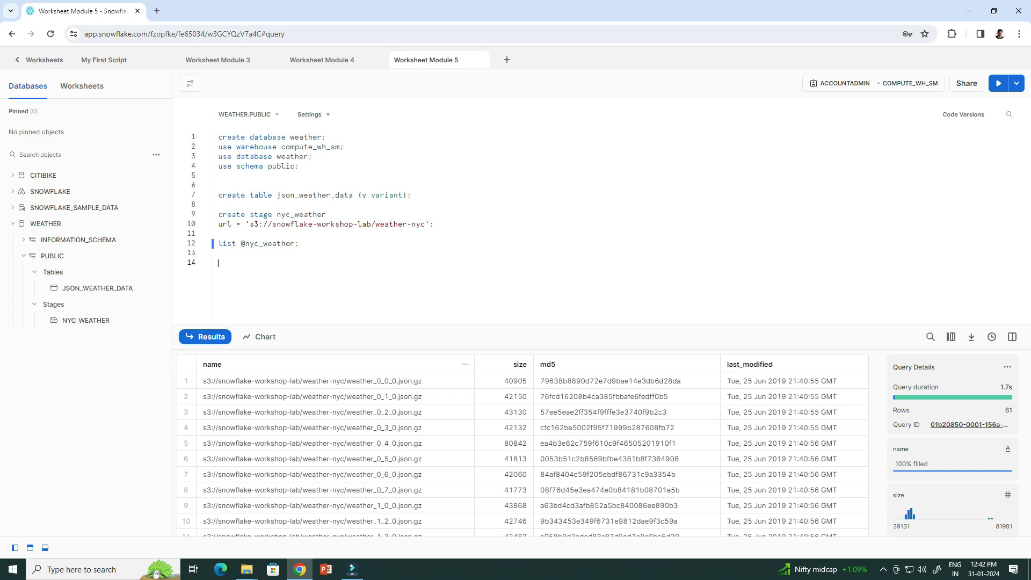
Load all 61 staged files into json_weather_data with copy into.
text(copy into json_weather_data from @nyc_weather file_format = (type=json);)
drag(335, 282, 219, 263)
key(ctrl+Return)
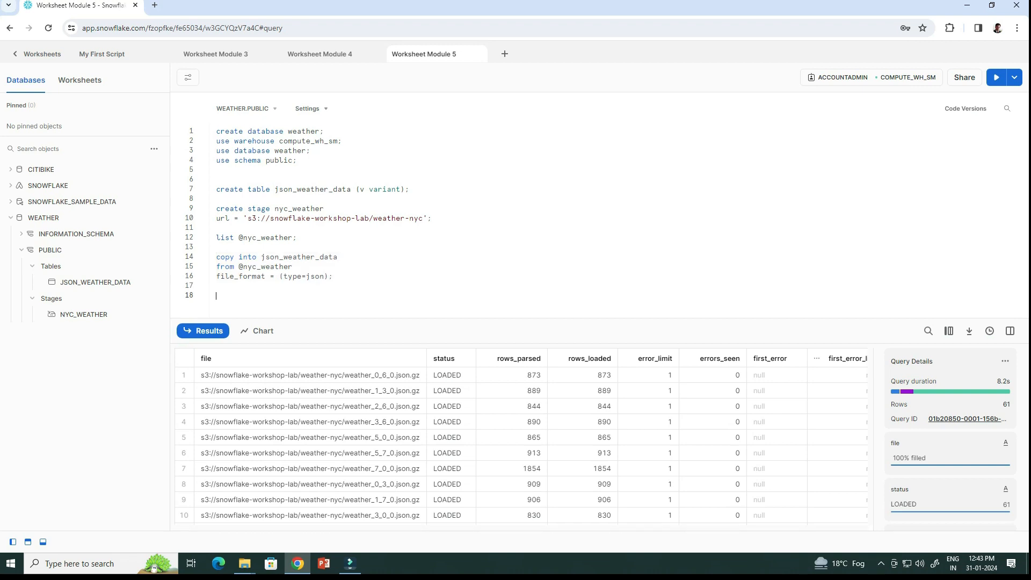
Preview 10 rows of json_weather_data, showing NEW YORK JSON records.
key(ctrl+v)
key(ctrl+shift+Left)
key(ctrl+shift+Left)
key(ctrl+shift+Left)
key(ctrl+shift+Left)
key(ctrl+shift+Left)
key(ctrl+shift+Left)
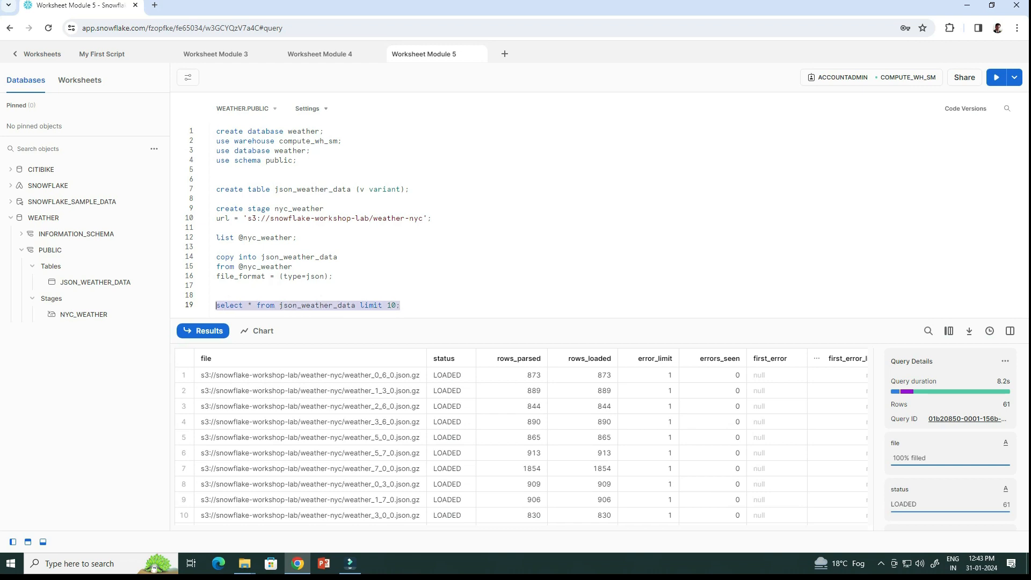
key(ctrl+Return)
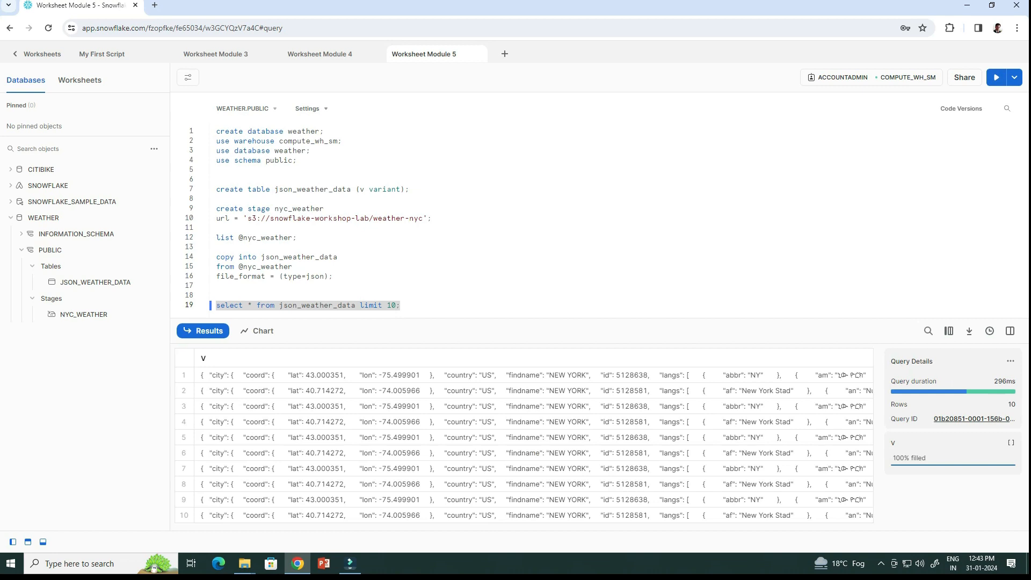
click(401, 305)
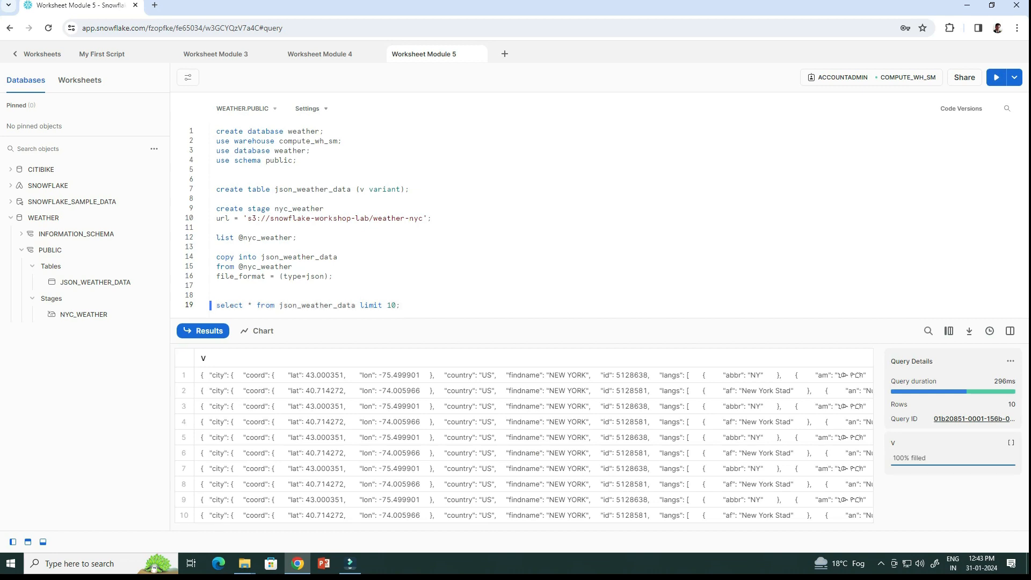
key(Return)
key(Return)
key(Return)
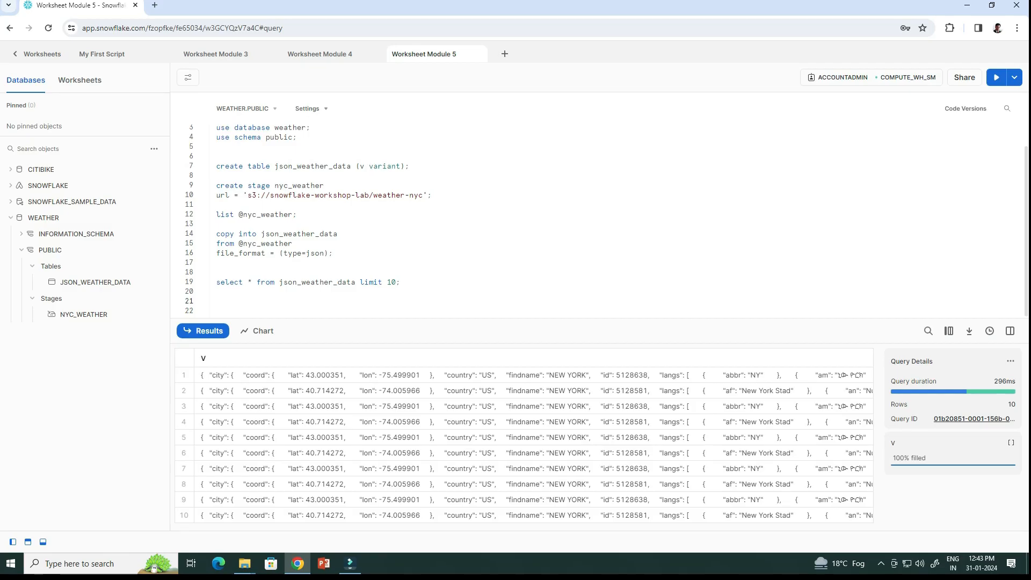
Create json_weather_data_view, flattening the JSON weather fields.
key(ctrl+v)
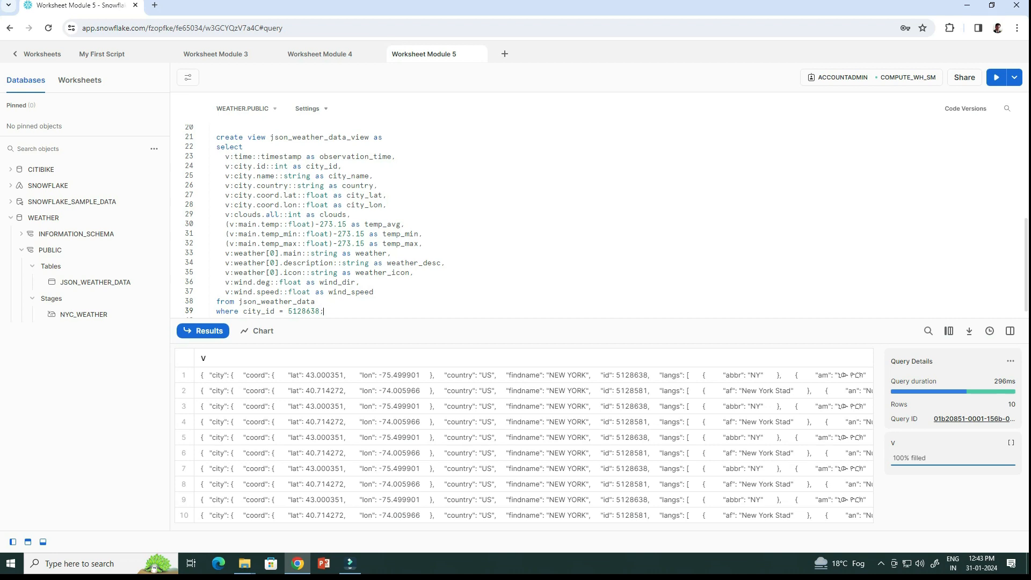
drag(324, 312, 217, 138)
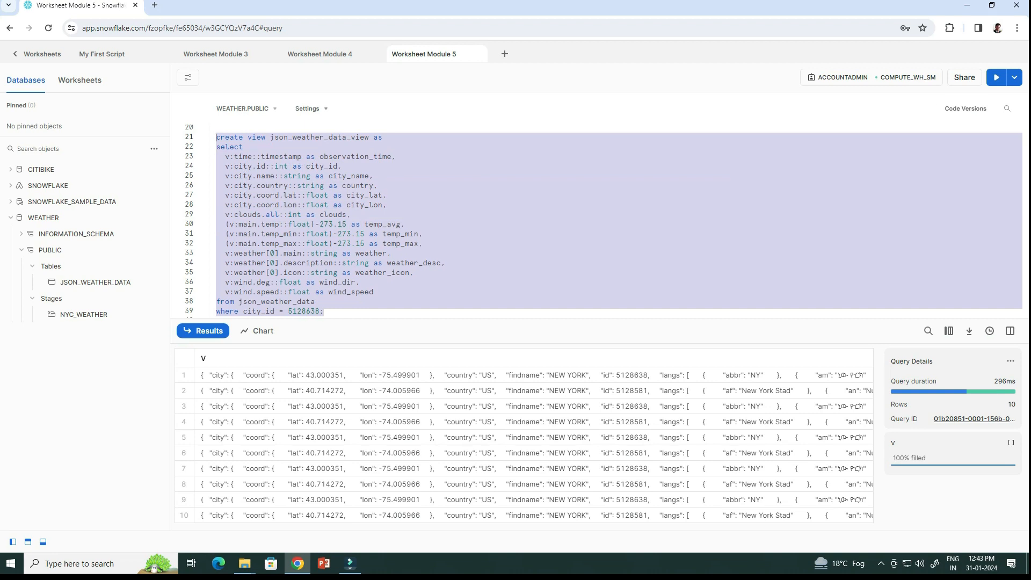
click(996, 77)
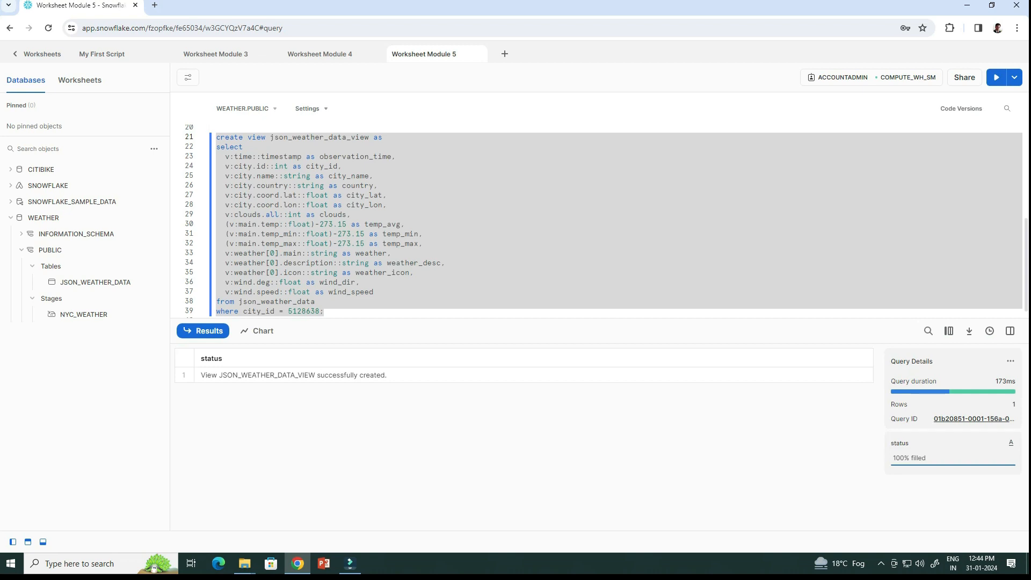
click(325, 312)
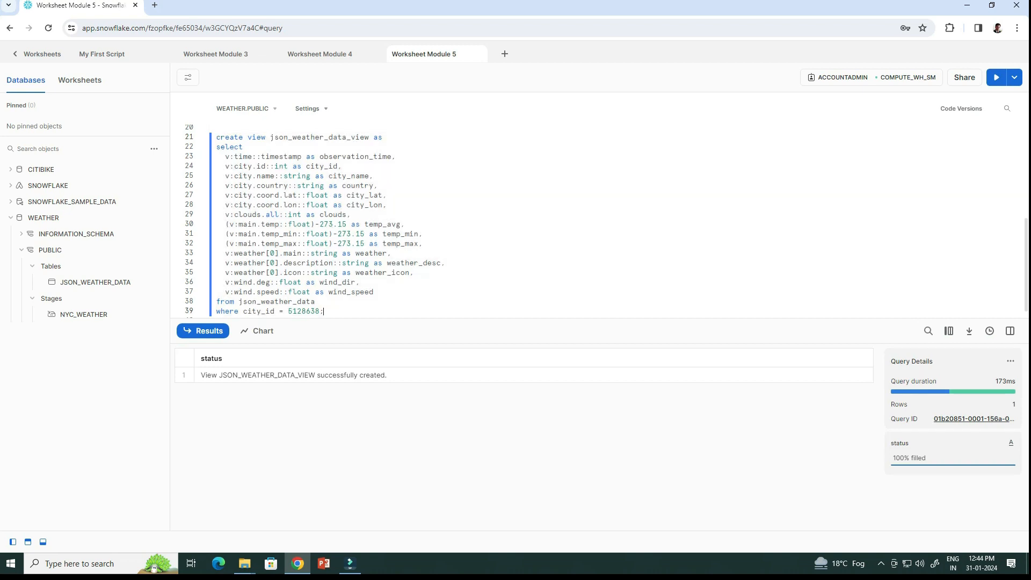
Query the view for 20 January 2018 New York observations.
key(ctrl+v)
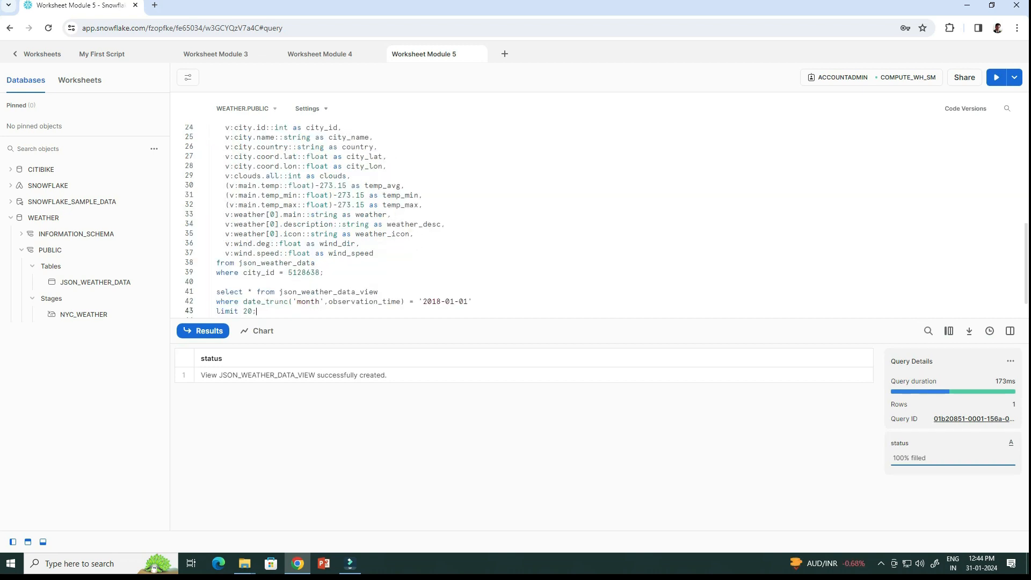
key(Return)
key(shift+Up)
key(shift+Up)
key(shift+Home)
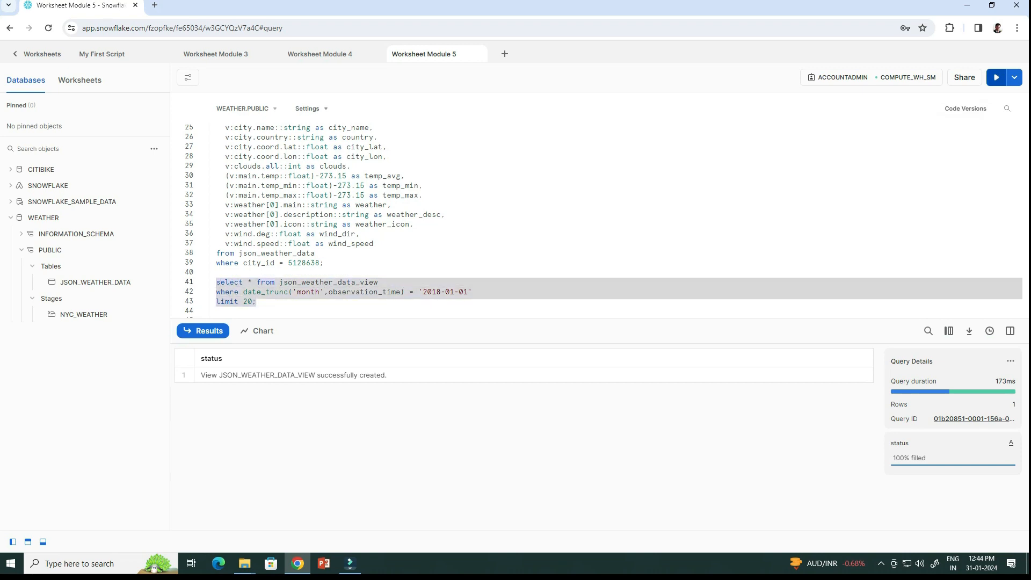
click(997, 77)
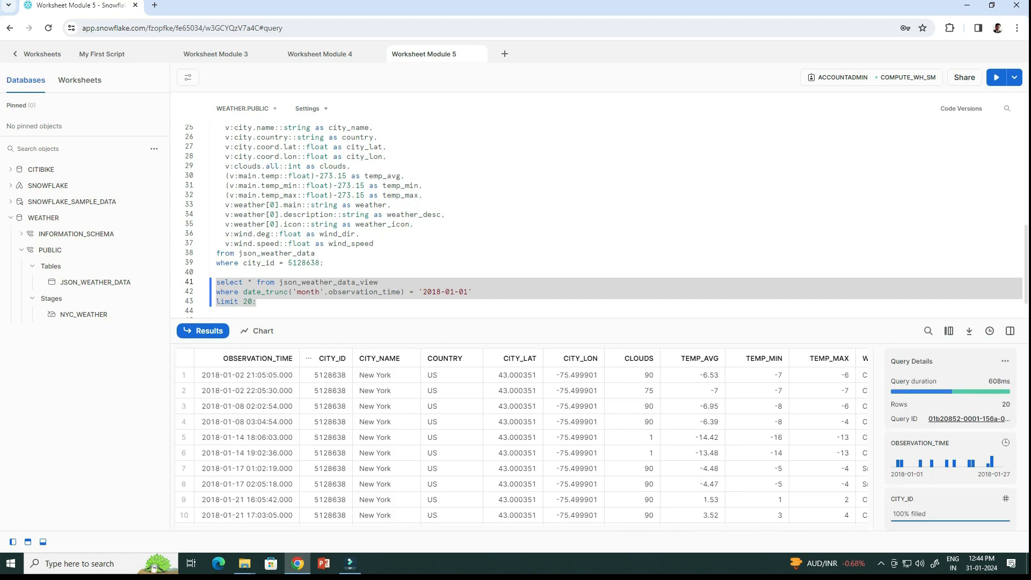
mouse_move(84, 315)
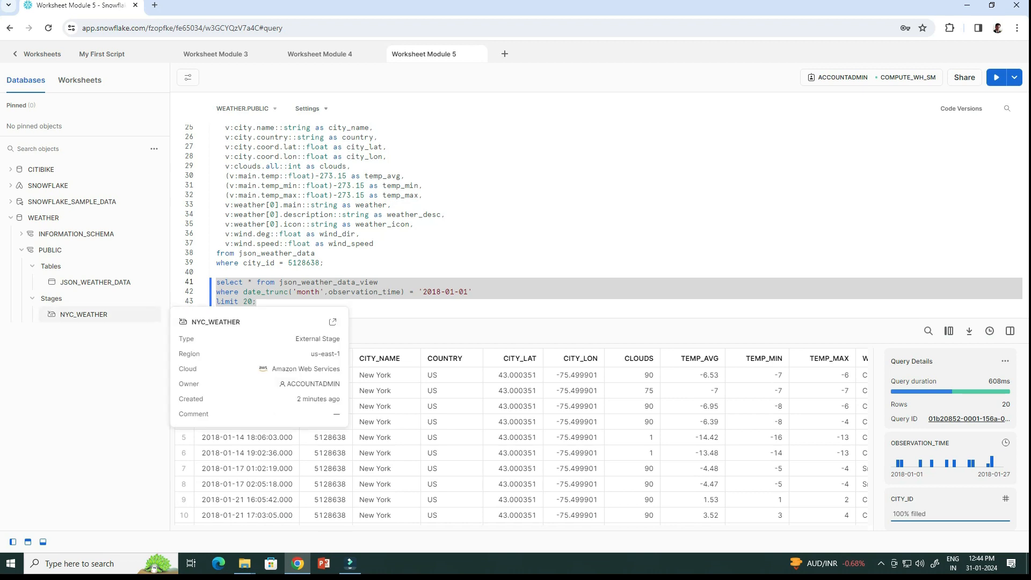
click(257, 302)
Run the left outer join counting trips per weather condition, led by Clear (9,249,531) and Clouds (8,934,964).
key(ctrl+v)
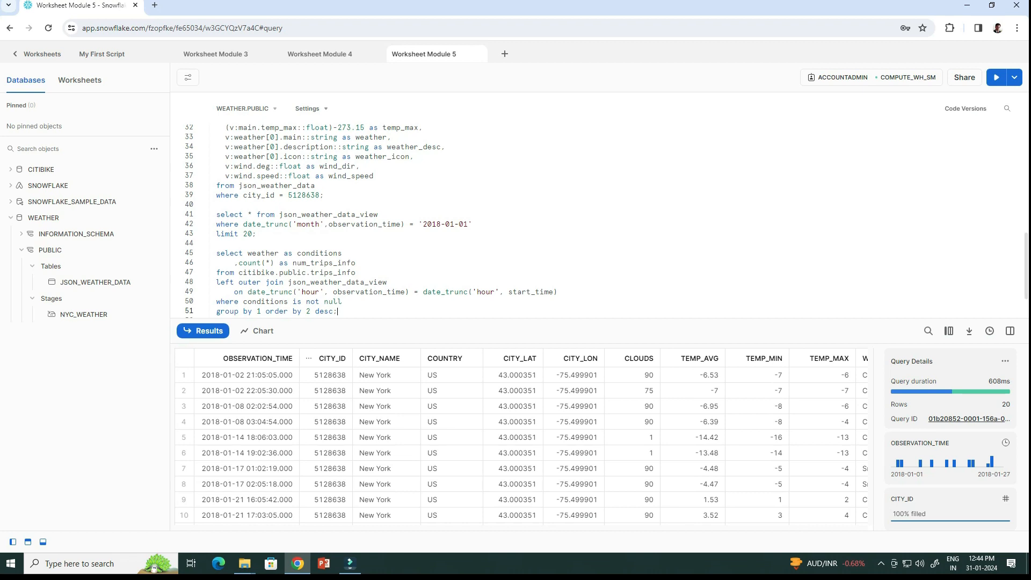
drag(337, 312, 216, 254)
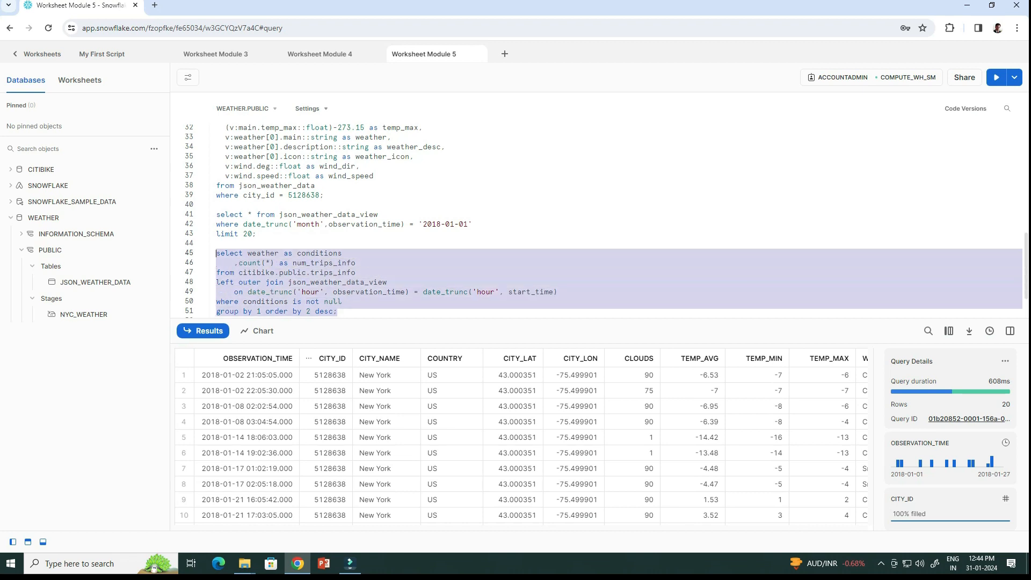
click(996, 77)
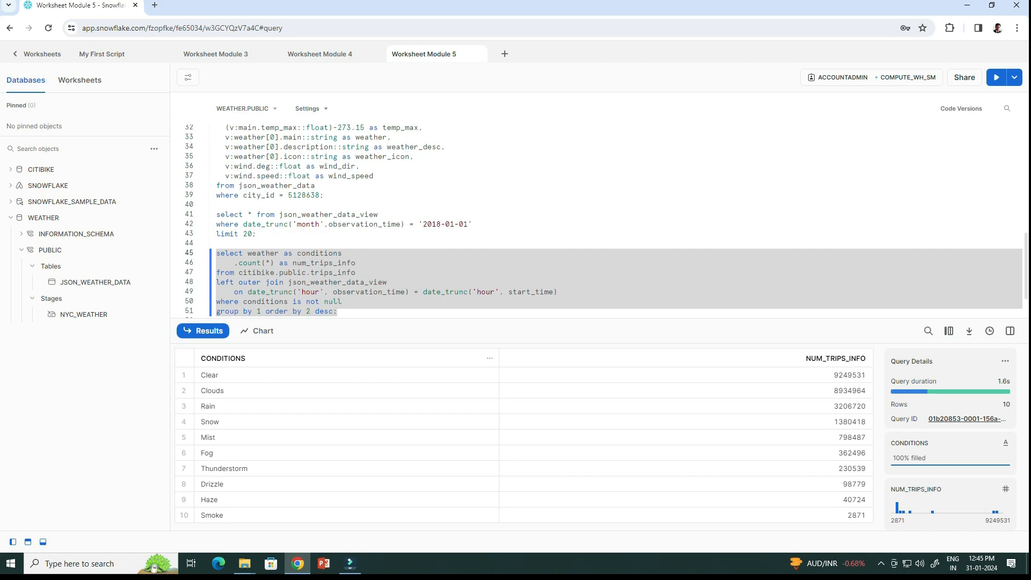
click(476, 224)
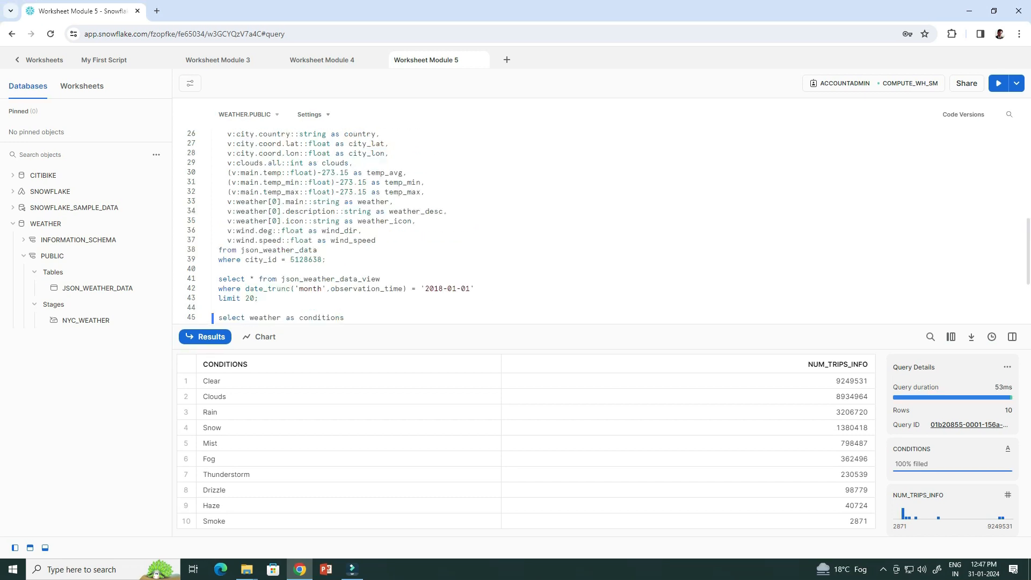
Rerun the ten-row raw json_weather_data preview query on line 19.
scroll(590, 220, up, 5)
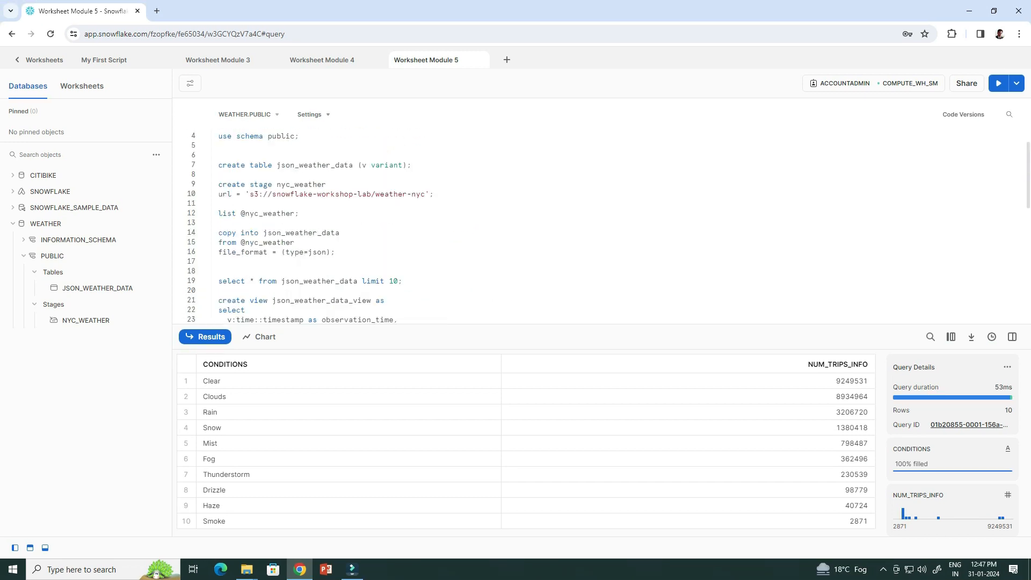
key(shift+Up)
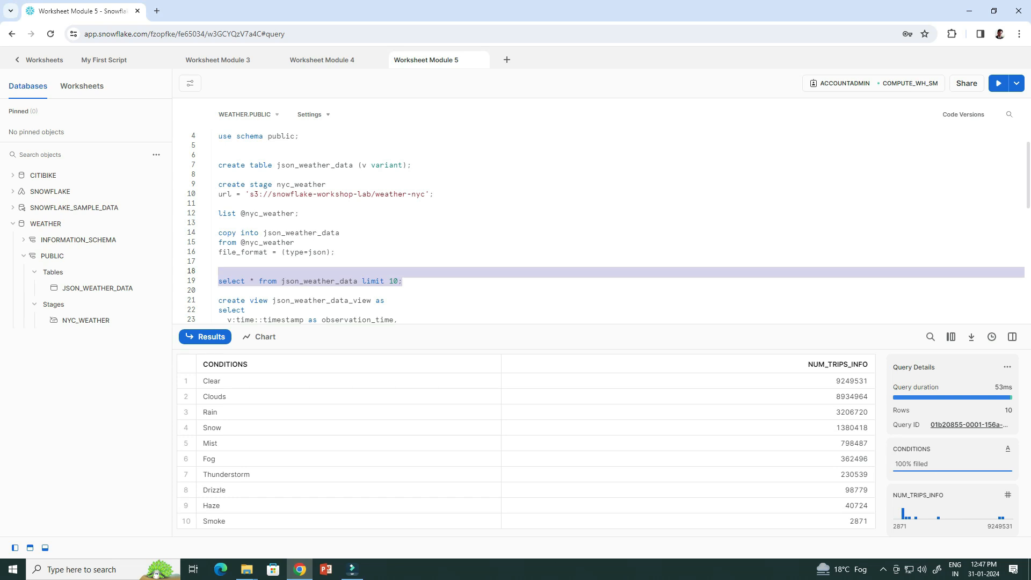
key(ctrl+Return)
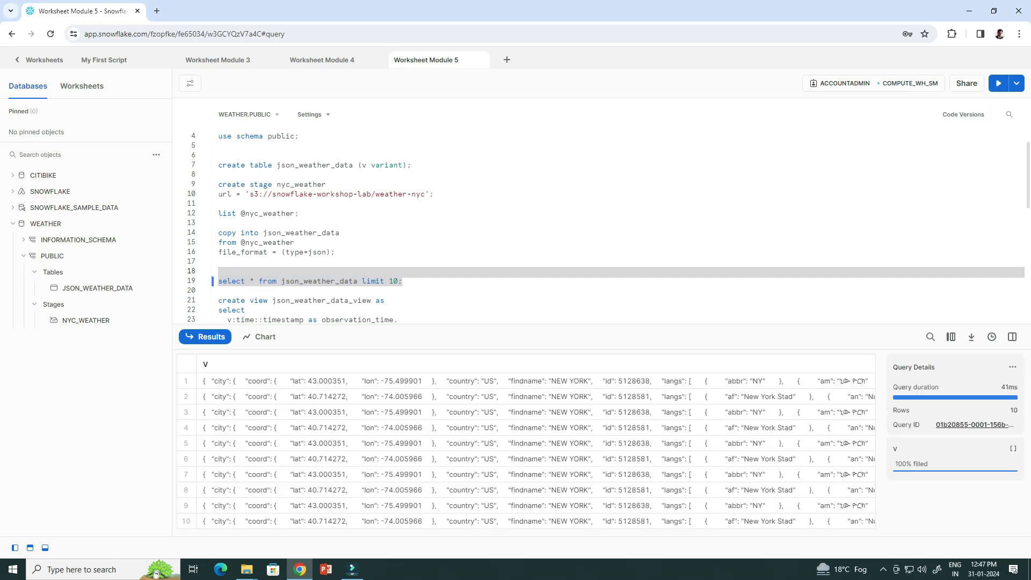
Open row 2's V value in the widened detail panel and read its JSON from city names to wind readings.
click(536, 397)
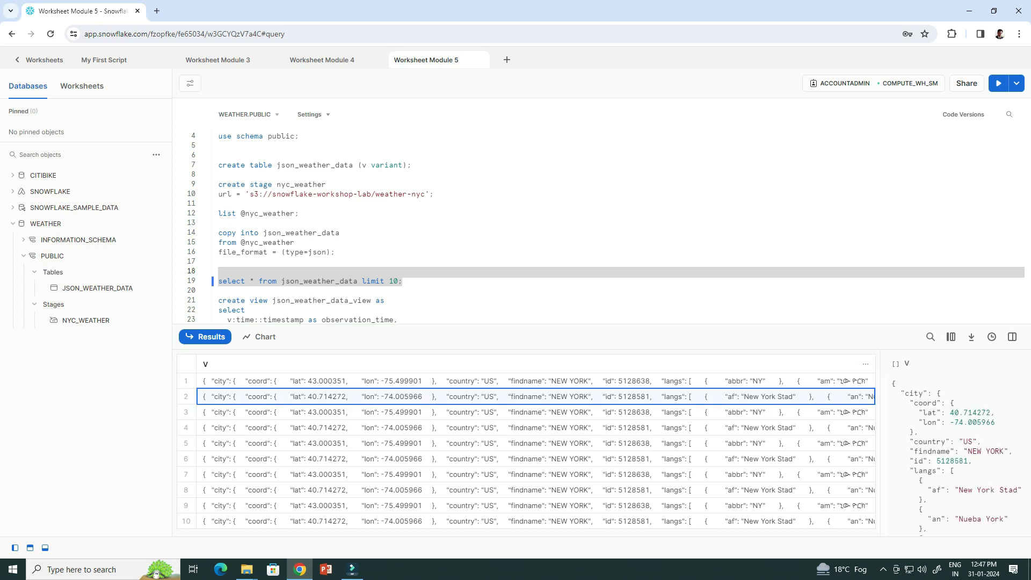
click(1001, 364)
scroll(870, 456, down, 8)
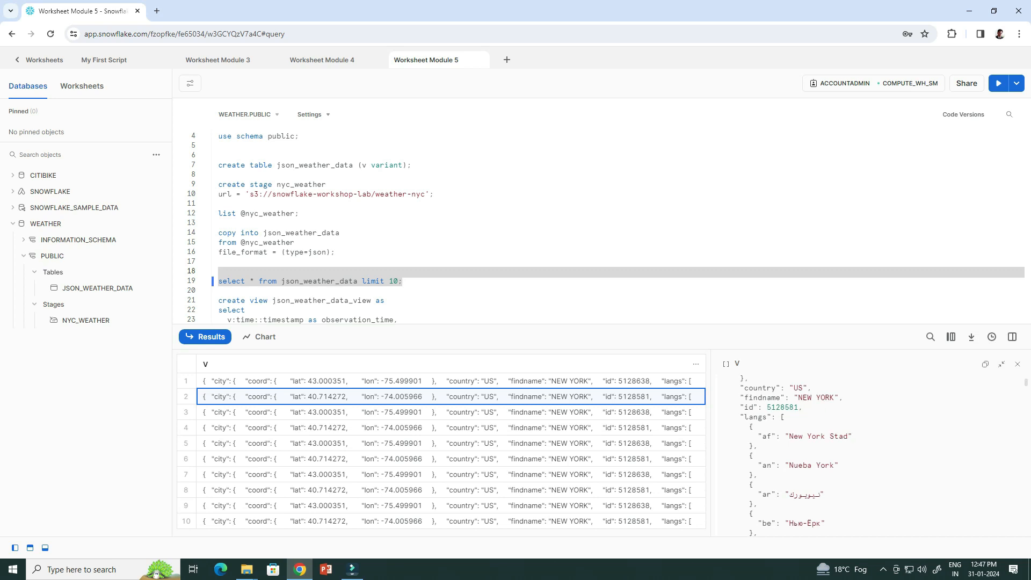
scroll(870, 456, down, 6)
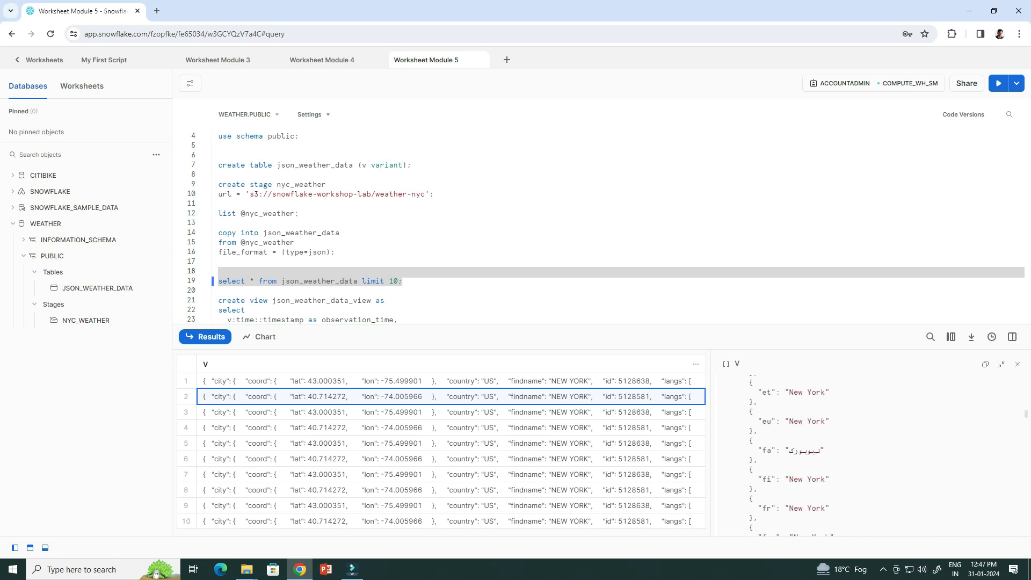
scroll(870, 457, down, 6)
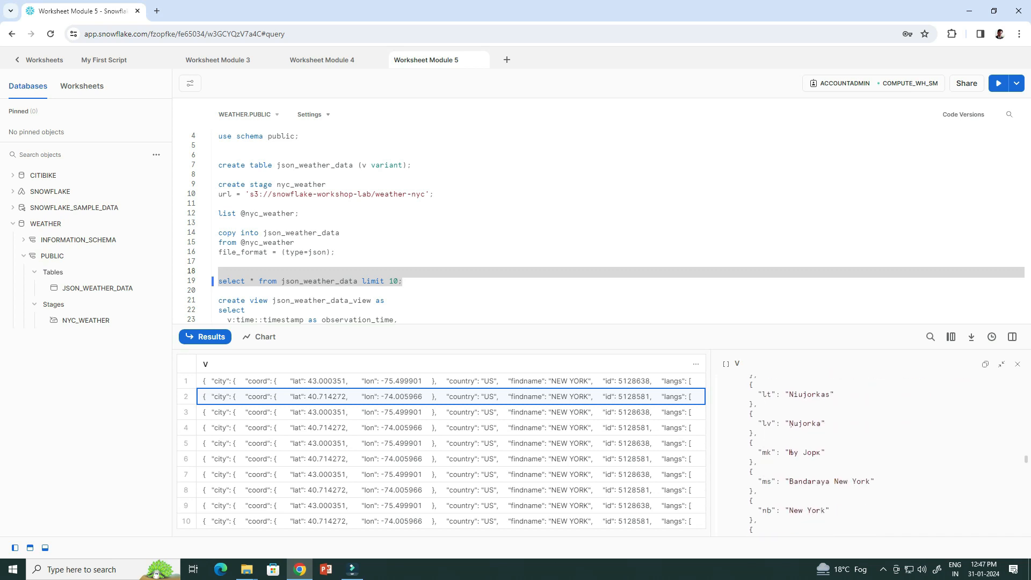
scroll(791, 453, down, 5)
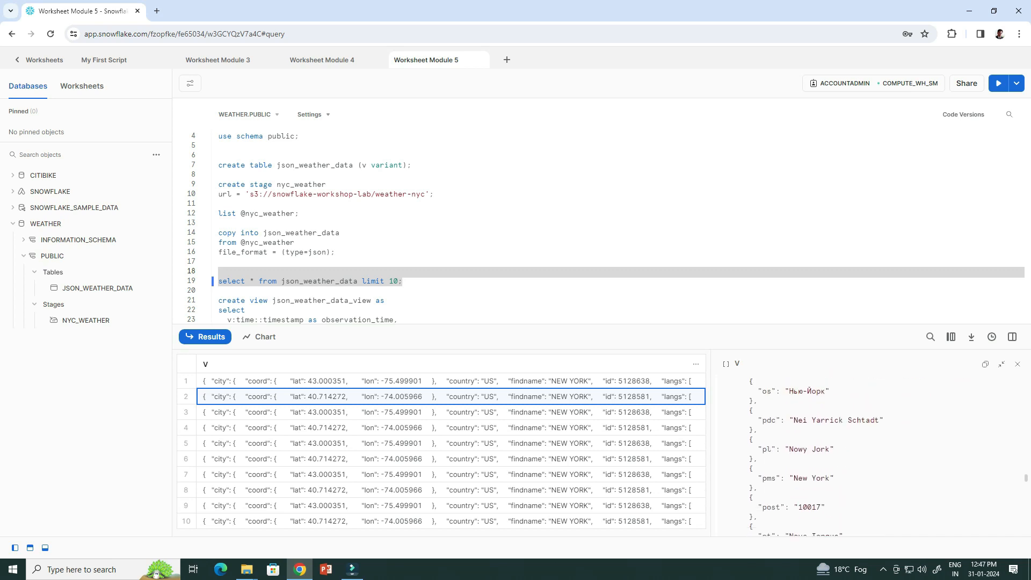
scroll(870, 457, down, 2)
scroll(803, 456, down, 15)
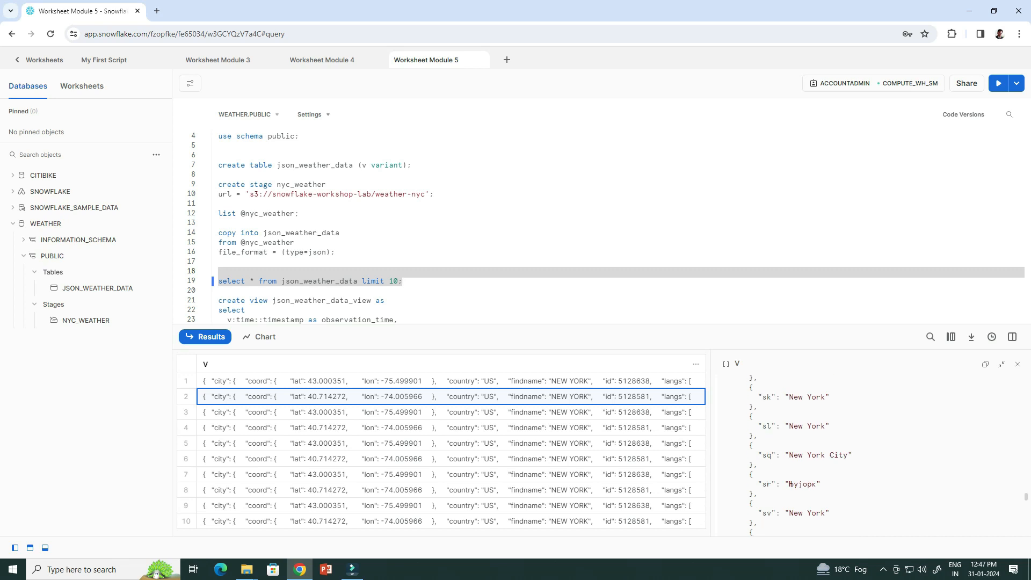
scroll(870, 456, down, 3)
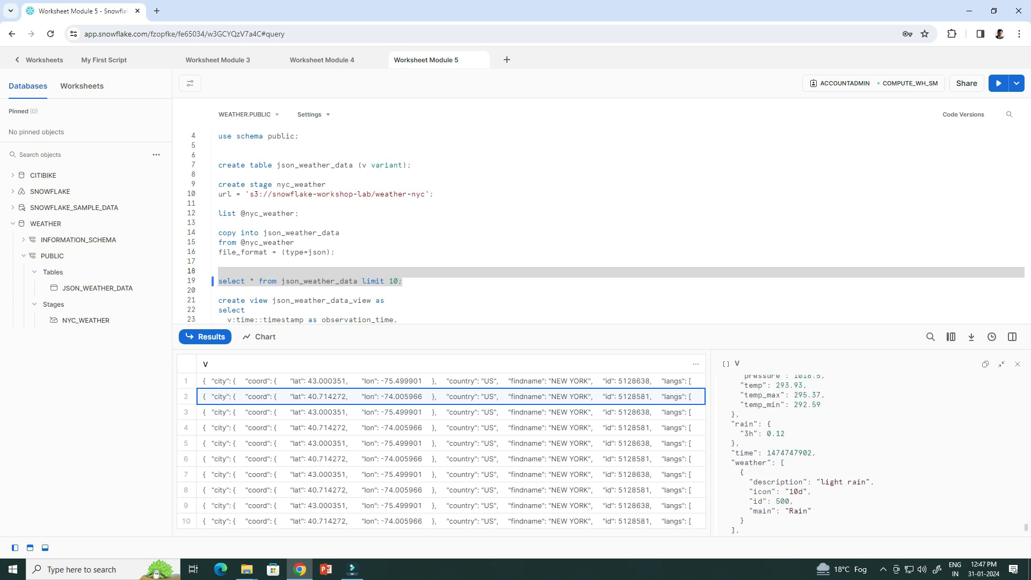
scroll(871, 457, up, 1)
scroll(870, 457, up, 1)
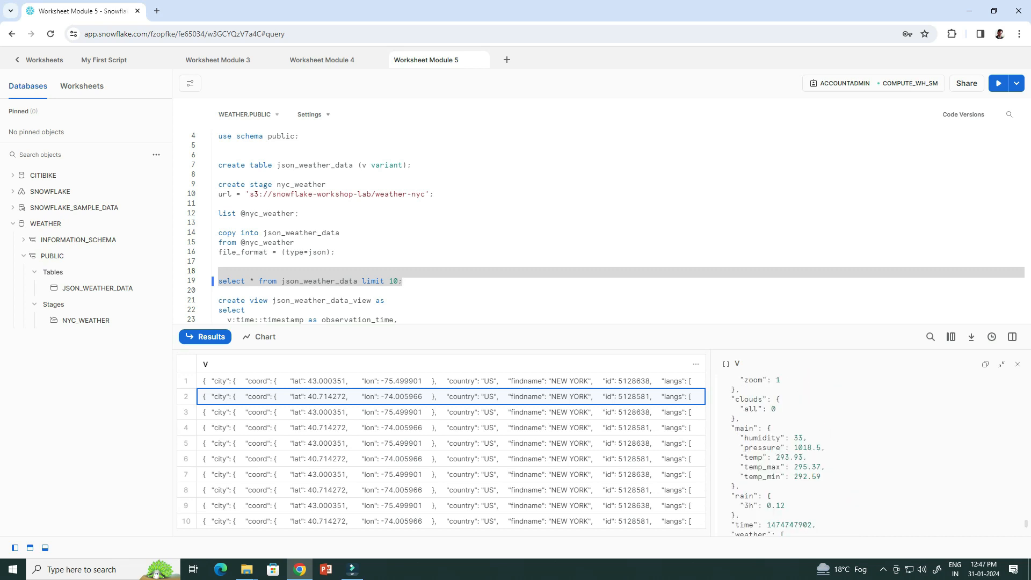
scroll(870, 456, down, 3)
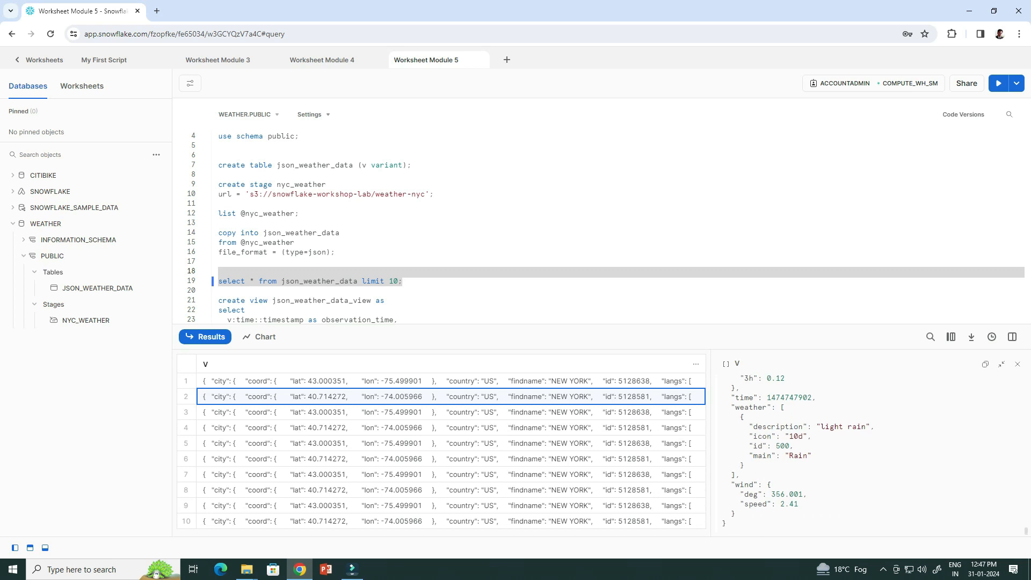
scroll(870, 456, up, 15)
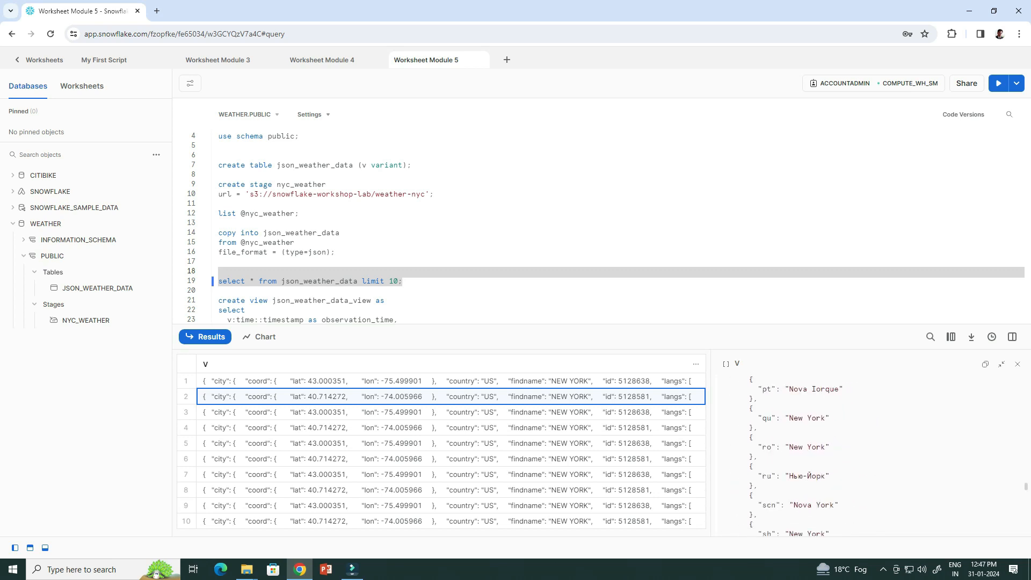
scroll(870, 457, up, 2)
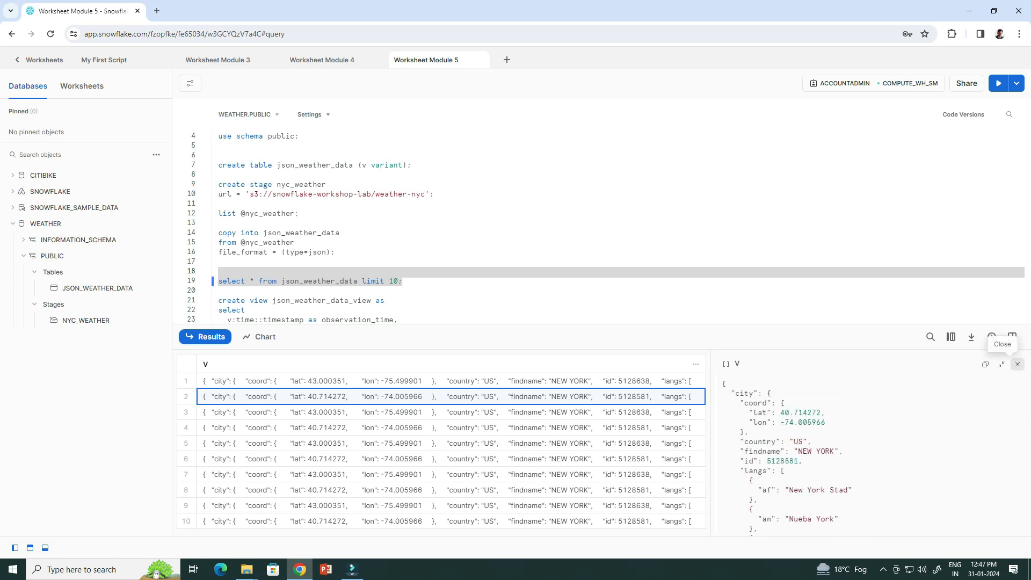
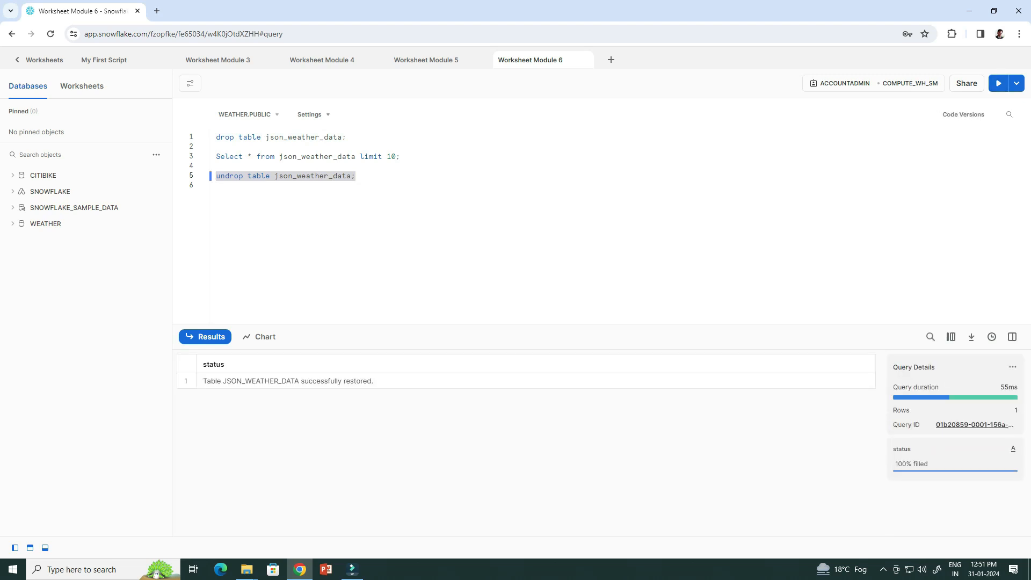
Rerun 'Select * from json_weather_data limit 10;' and see the restored table return 10 rows.
drag(400, 156, 216, 156)
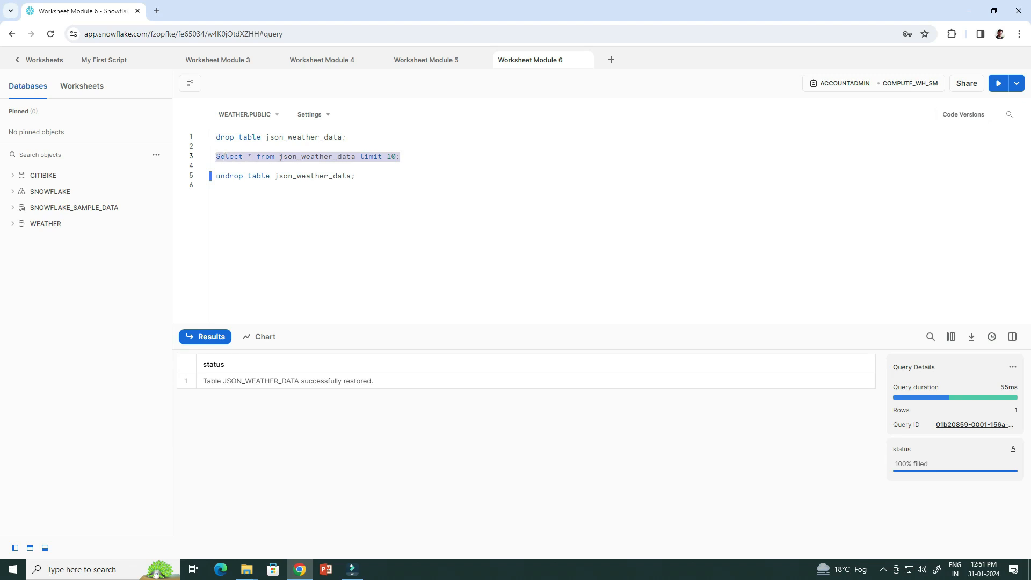
key(ctrl+Return)
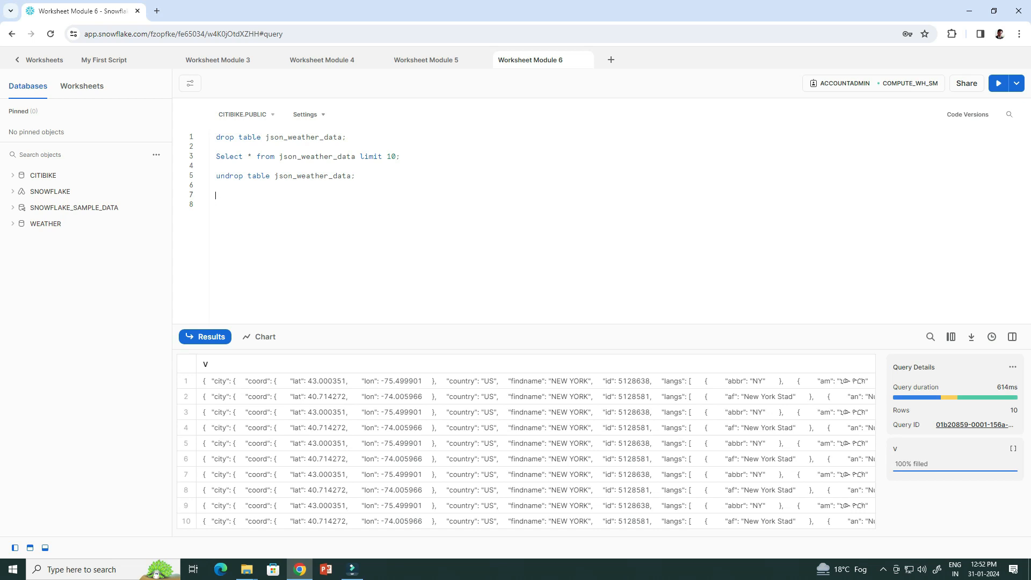
Update trips_info so every starting station name reads 'issue created'.
text(update trips_info set starting_station_name = 'issue created';)
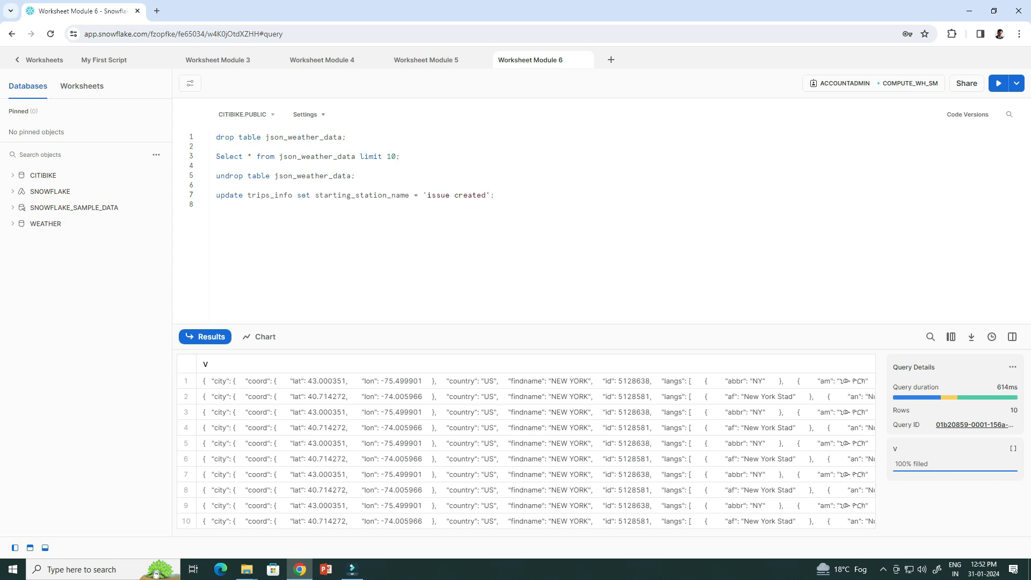
drag(494, 195, 215, 195)
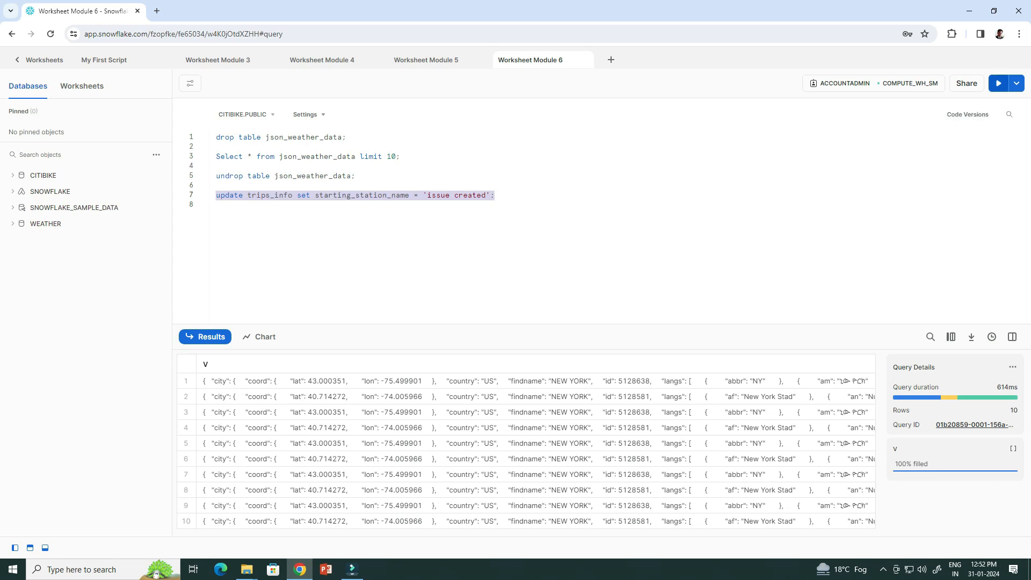
key(ctrl+Return)
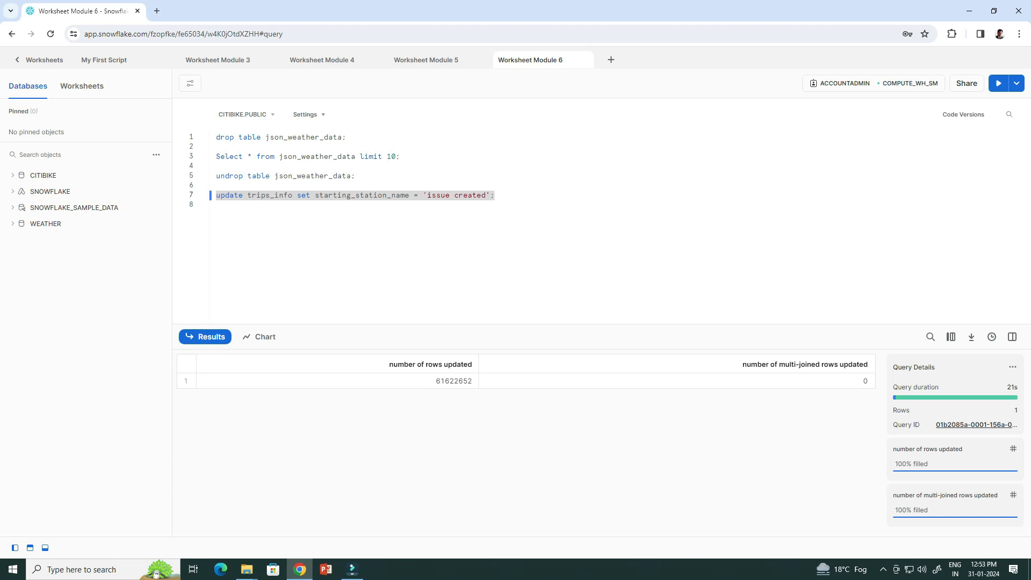
Count rides per station, showing all 61622652 rides as 'issue created', and add the query_id statement.
click(495, 196)
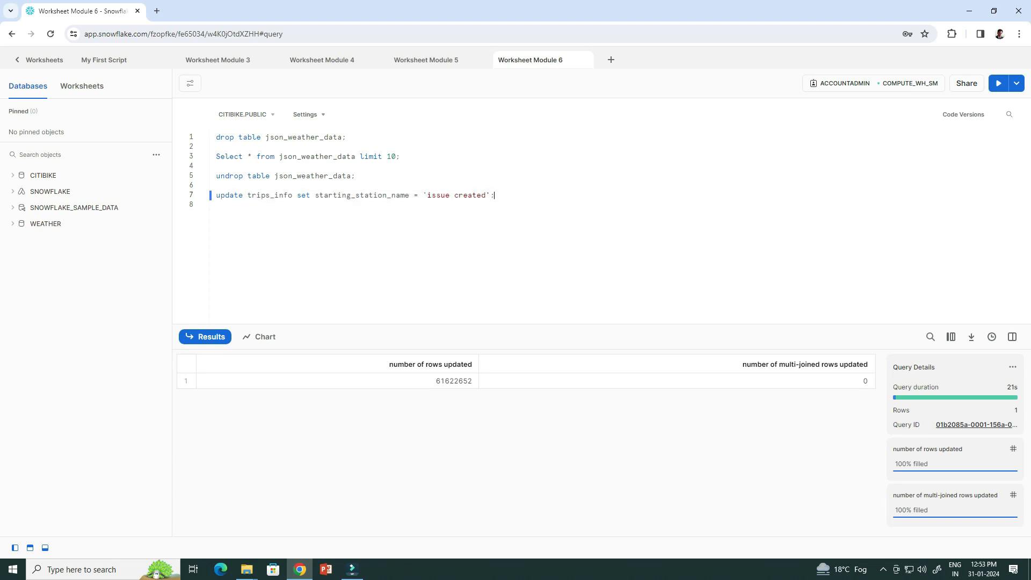
key(Return)
key(Return)
text(select starting_station_name as "station", count(*) as "rides" from trips_info group by 1 order by 2 desc limit 20;)
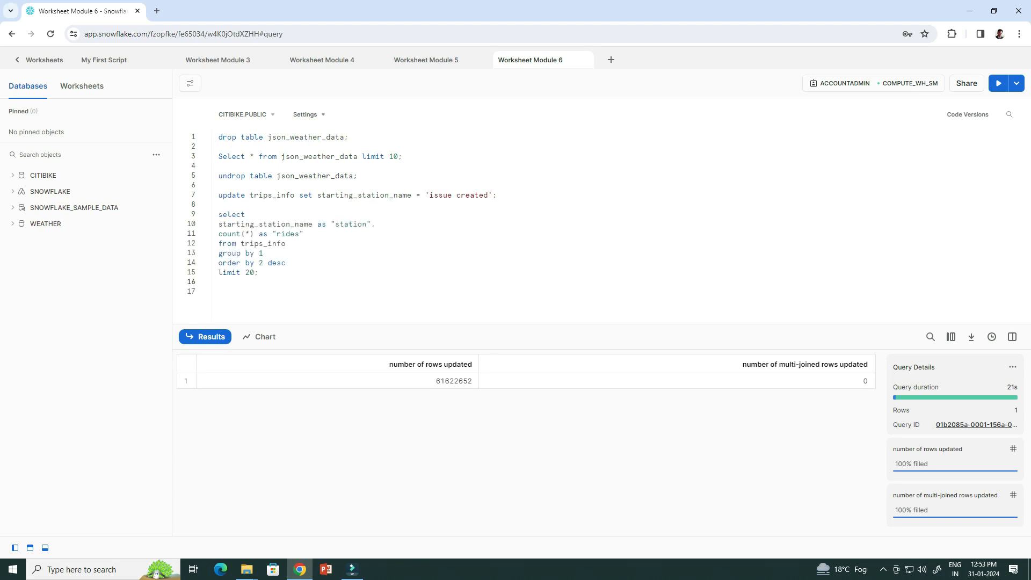
key(shift+Up)
key(shift+Up)
key(shift+Up)
key(shift+Up)
key(shift+Up)
key(shift+Up)
key(shift+Home)
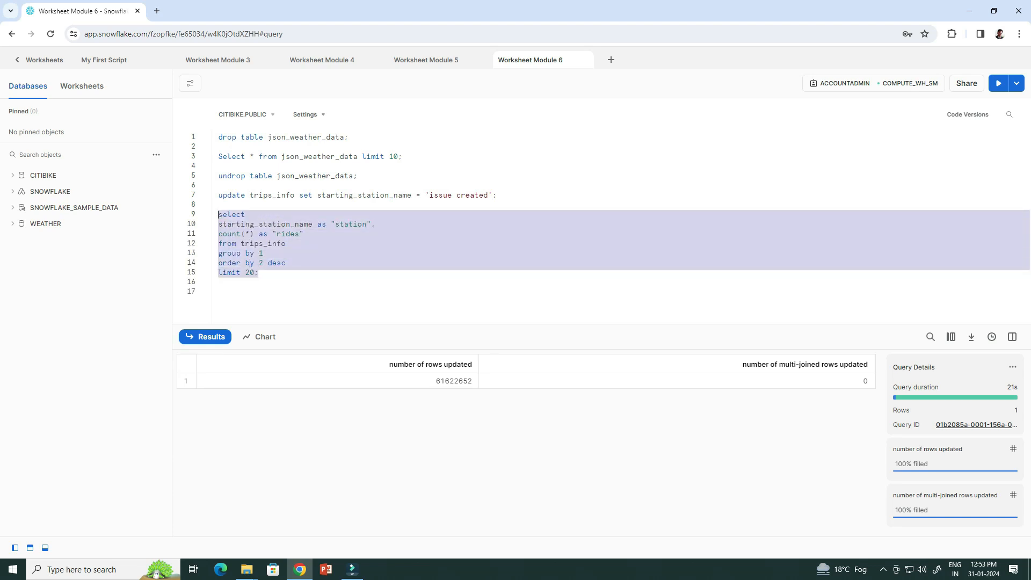
click(999, 83)
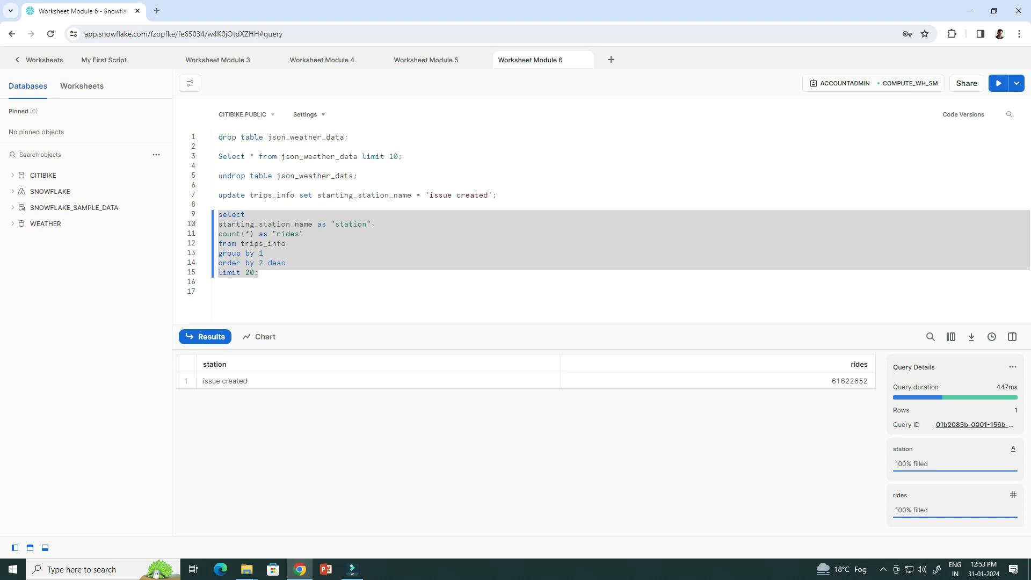
click(219, 292)
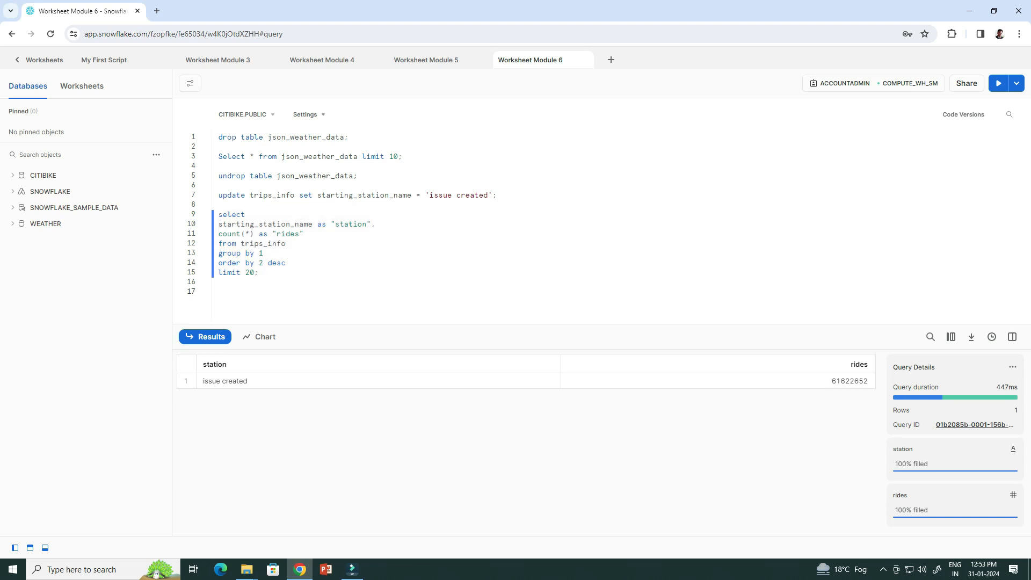
text(set query_id = (select query_id from table(information_schema.query_history_by_session (result_limit=>5)) where query_text like 'update%' order by start_time limit 1);)
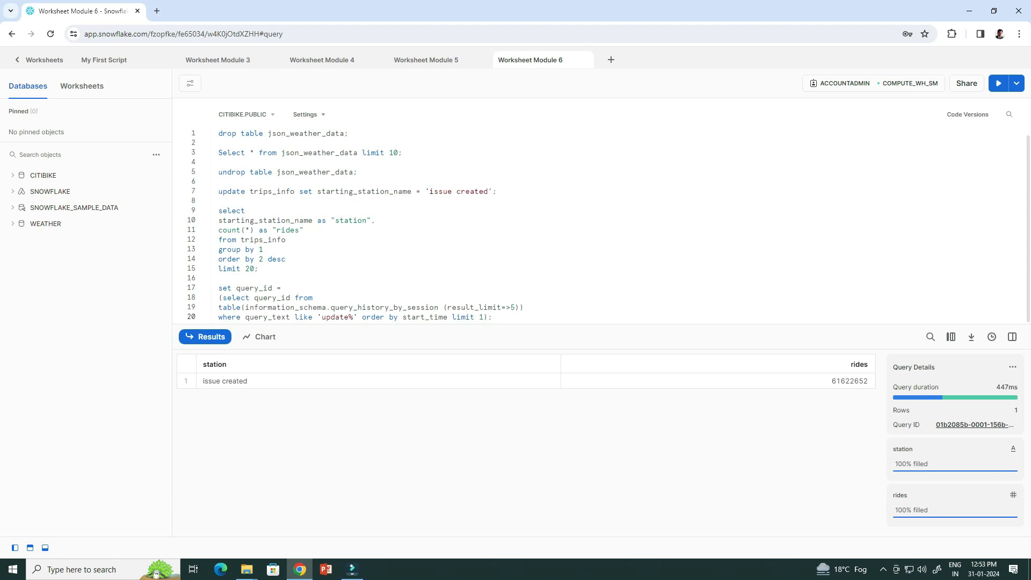
Store the update's query ID in $query_id, then recreate trips_info as it was before that statement.
key(Return)
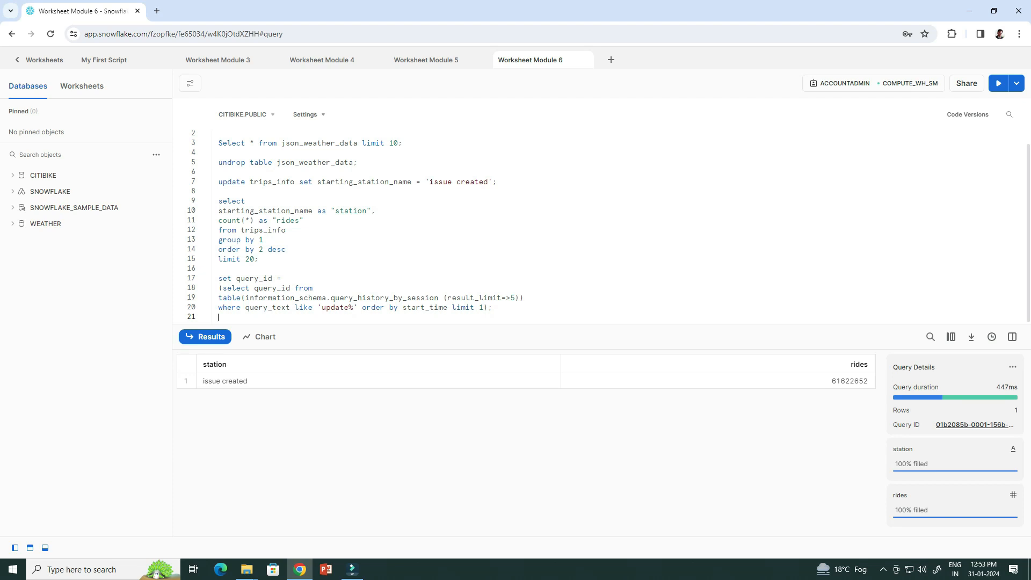
drag(492, 308, 218, 278)
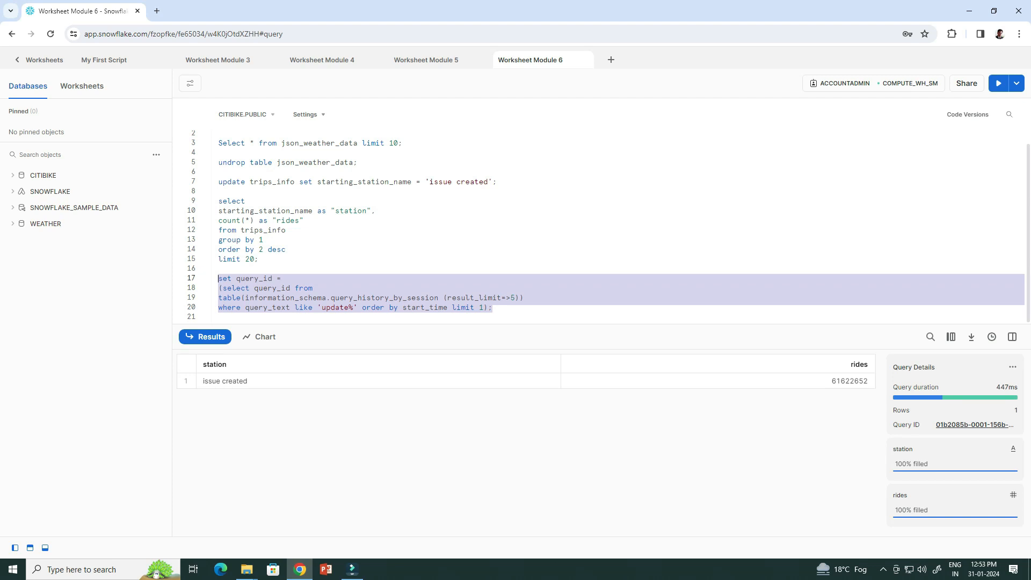
click(998, 83)
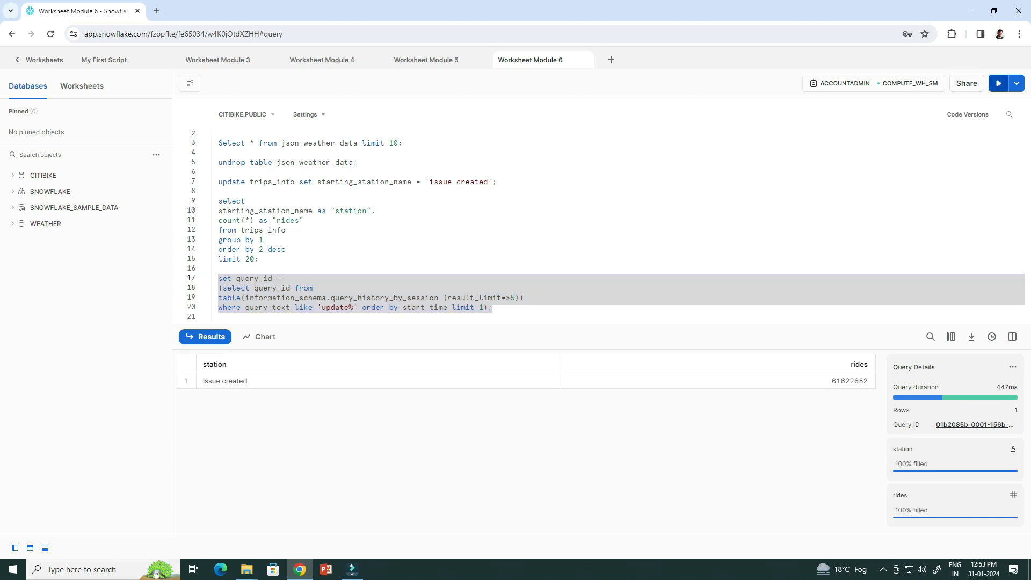
drag(484, 317, 218, 308)
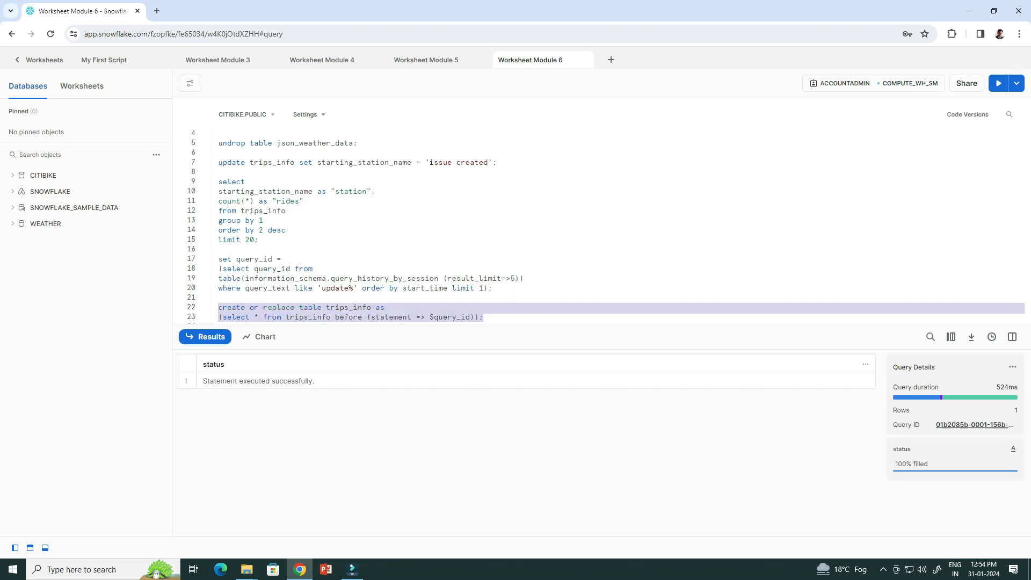
click(998, 83)
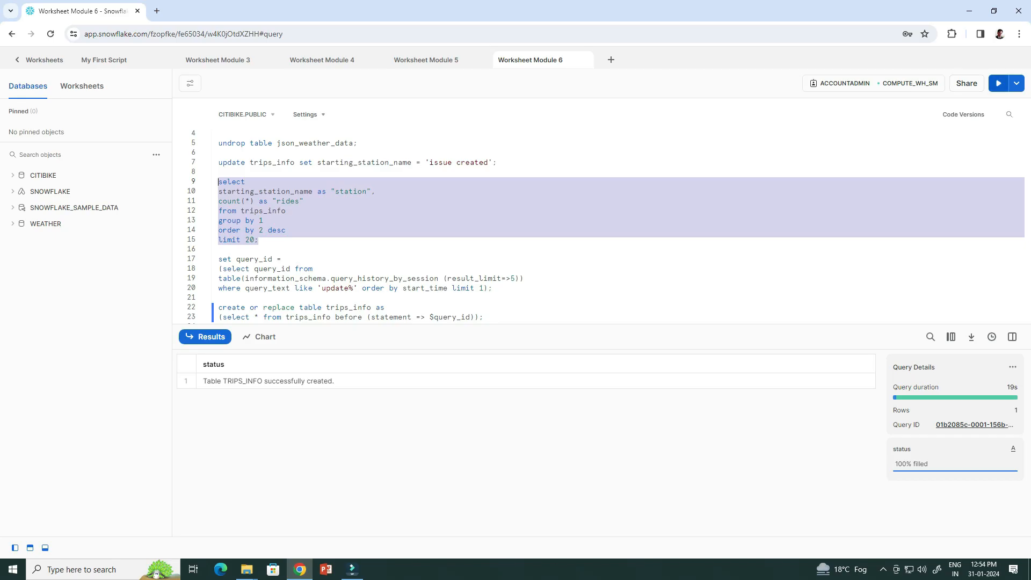
Rerun the rides-per-station query, now led by Pershing Square North with 492417 rides.
click(998, 83)
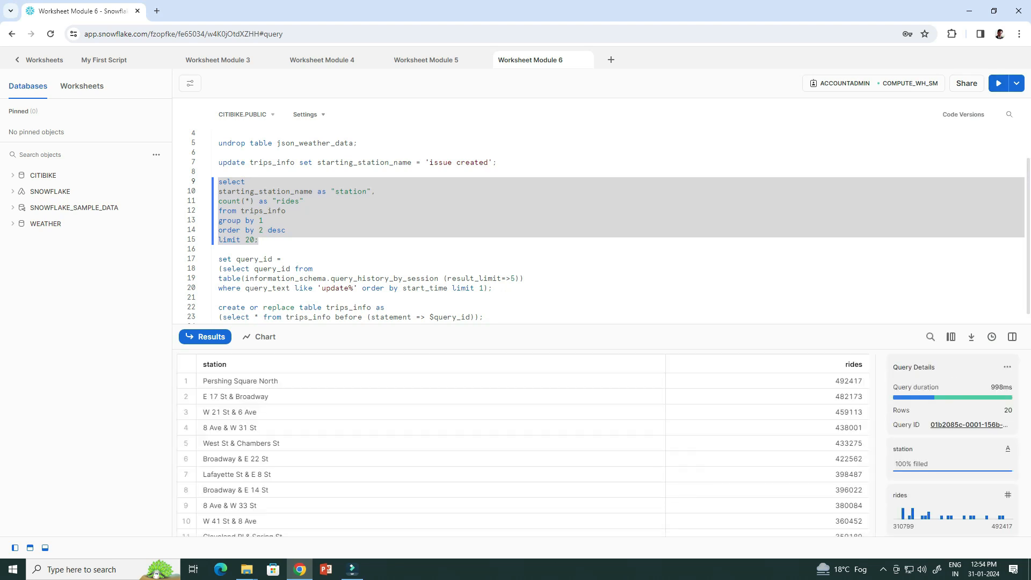
scroll(526, 451, down, 5)
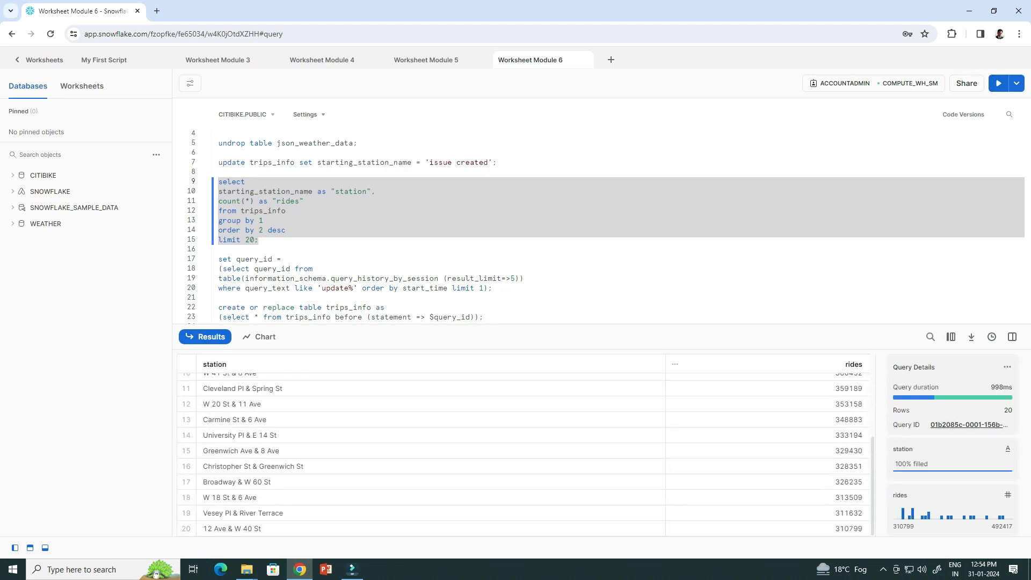
scroll(526, 452, up, 5)
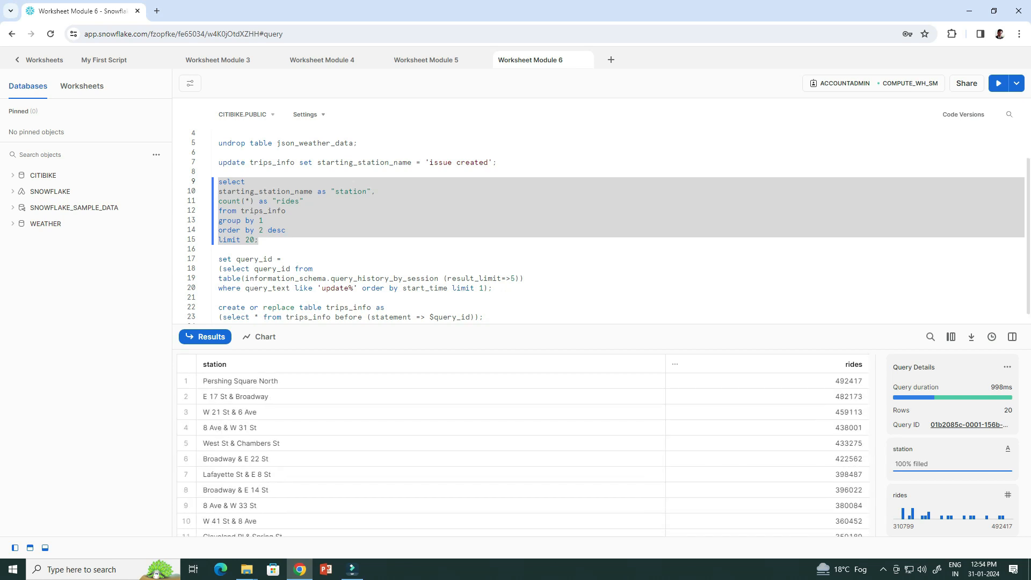
click(286, 258)
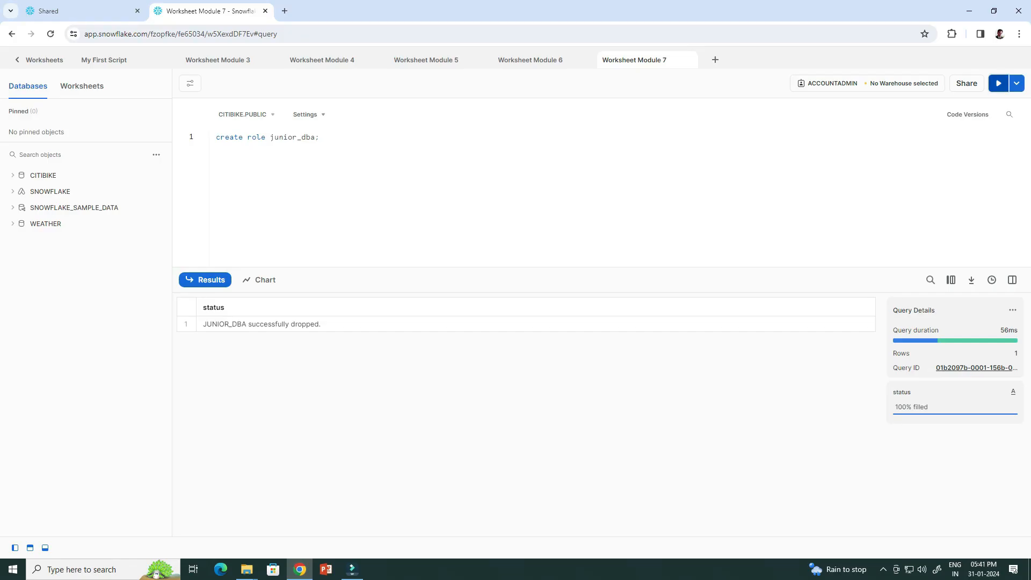
Create the junior_dba role and grant it to the user.
click(999, 83)
mouse_move(50, 191)
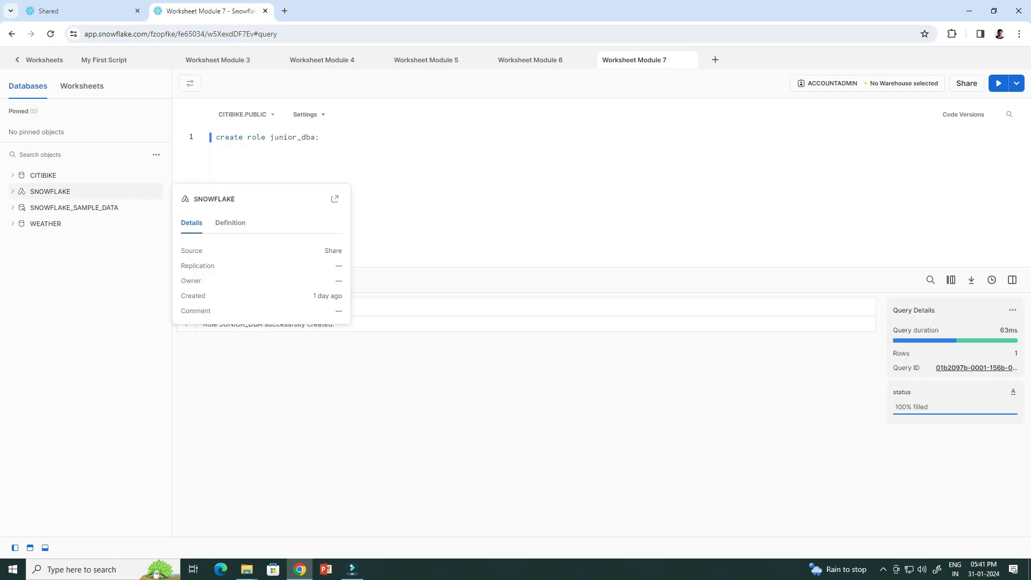
key(Return)
drag(431, 147, 215, 146)
key(ctrl+Return)
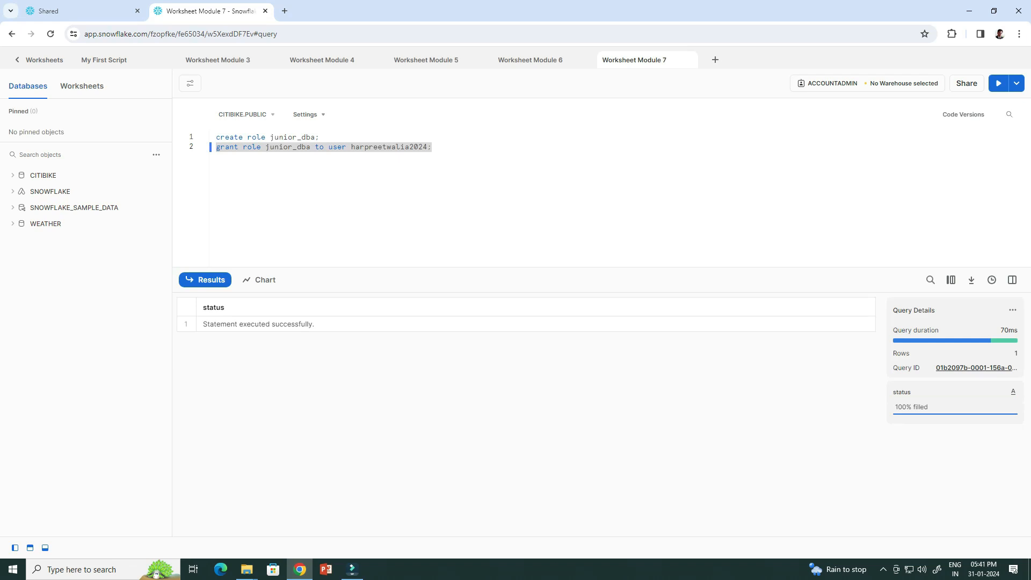
Switch the session to junior_dba, leaving only SNOWFLAKE and SNOWFLAKE_SAMPLE_DATA in the database list.
click(431, 147)
text(use role junior_dba;)
drag(306, 166, 215, 166)
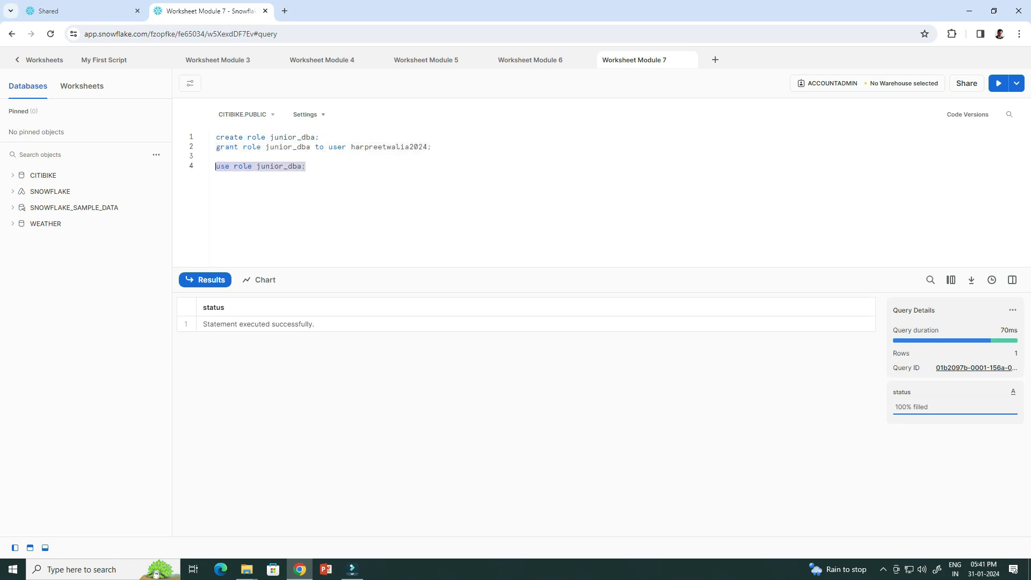
key(ctrl+Return)
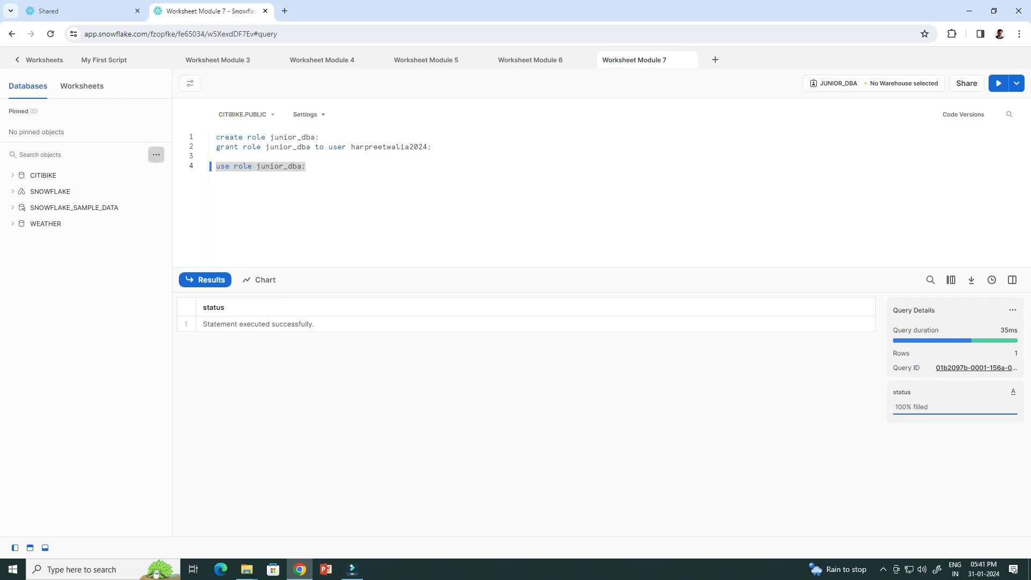
click(156, 155)
key(Return)
key(Return)
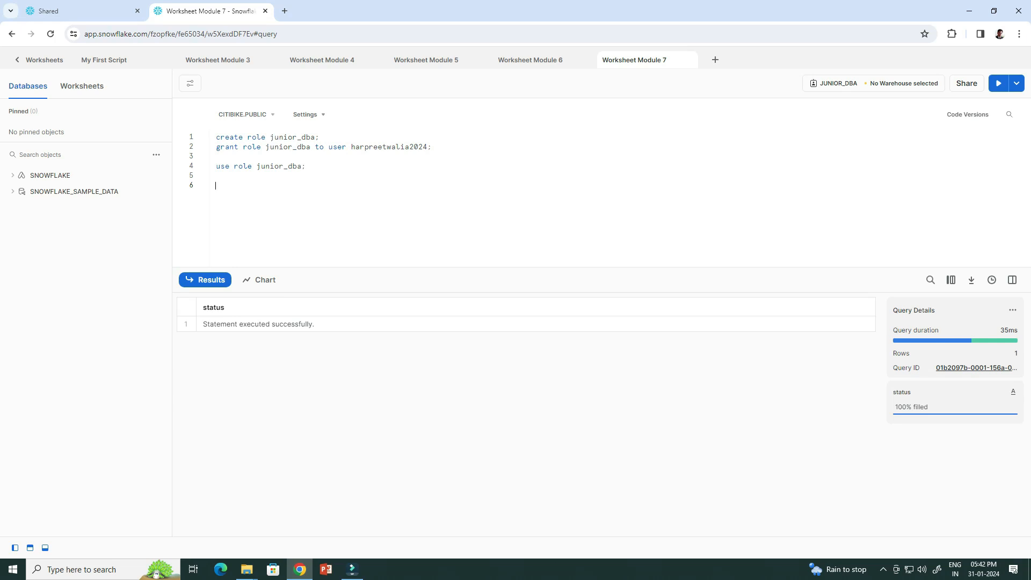
Switch the session role back to accountadmin.
text(use role accountadmin;)
key(shift+Home)
key(ctrl+Return)
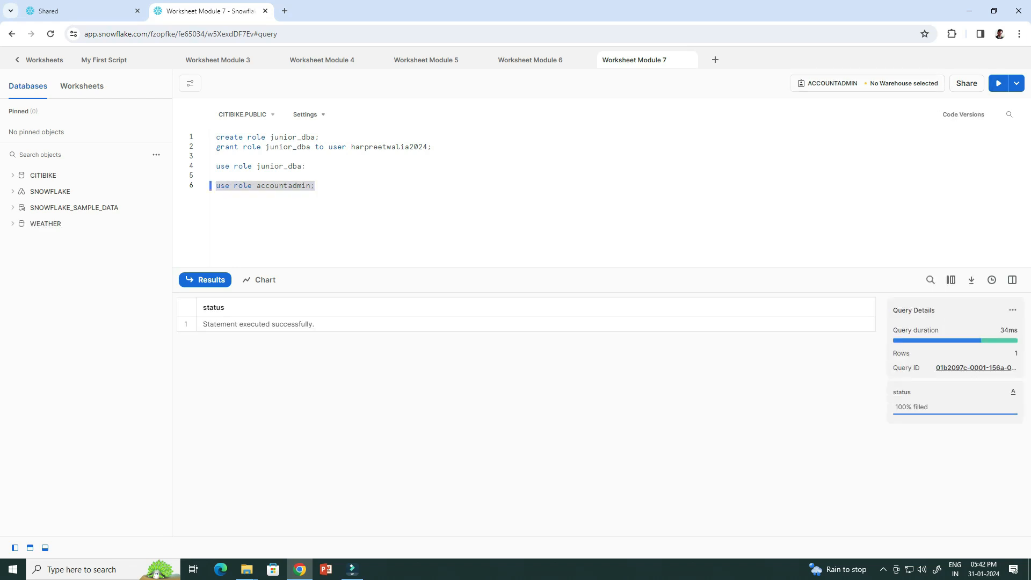
key(End)
key(Return)
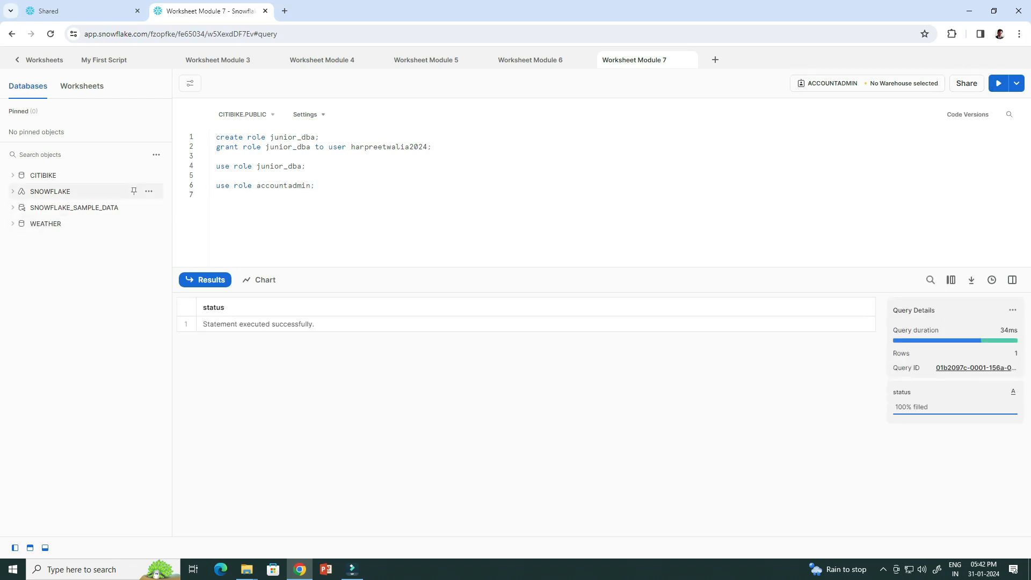
Grant junior_dba usage on the citibike and weather databases.
mouse_move(107, 208)
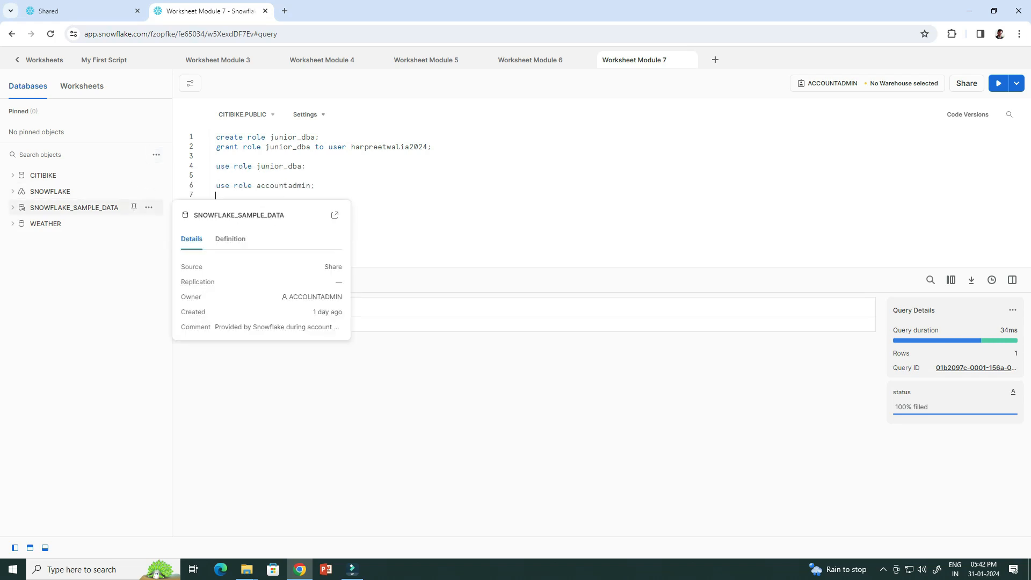
text(grant usage on database citibike to role junior_dba; grant usage on database weather to role junior_dba;)
key(shift+Home)
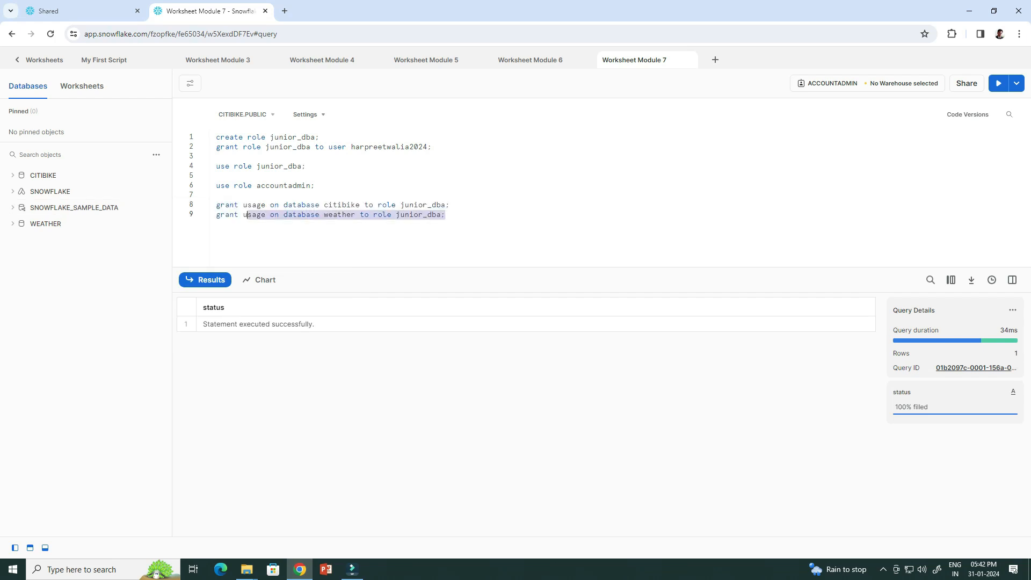
key(shift+Up)
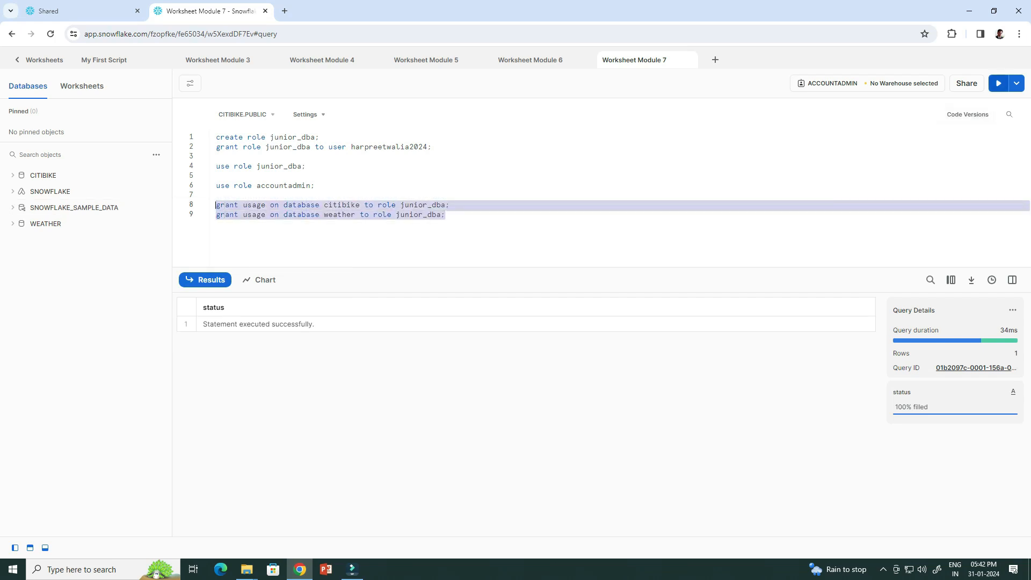
key(ctrl+Return)
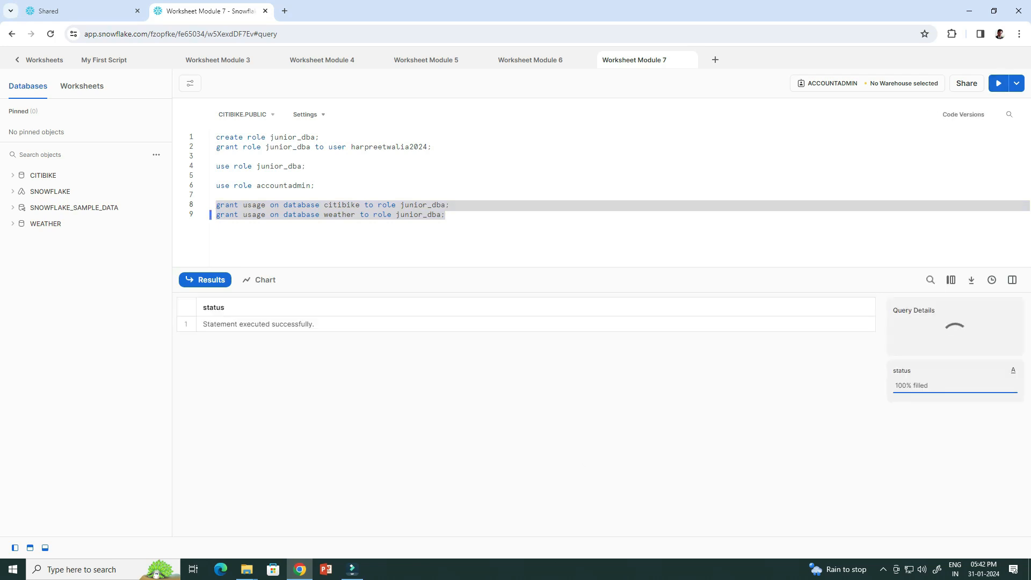
Run 'use role junior_dba;' and refresh the database list to see its new access.
click(446, 215)
key(Return)
key(Return)
text(use role junior_dba;)
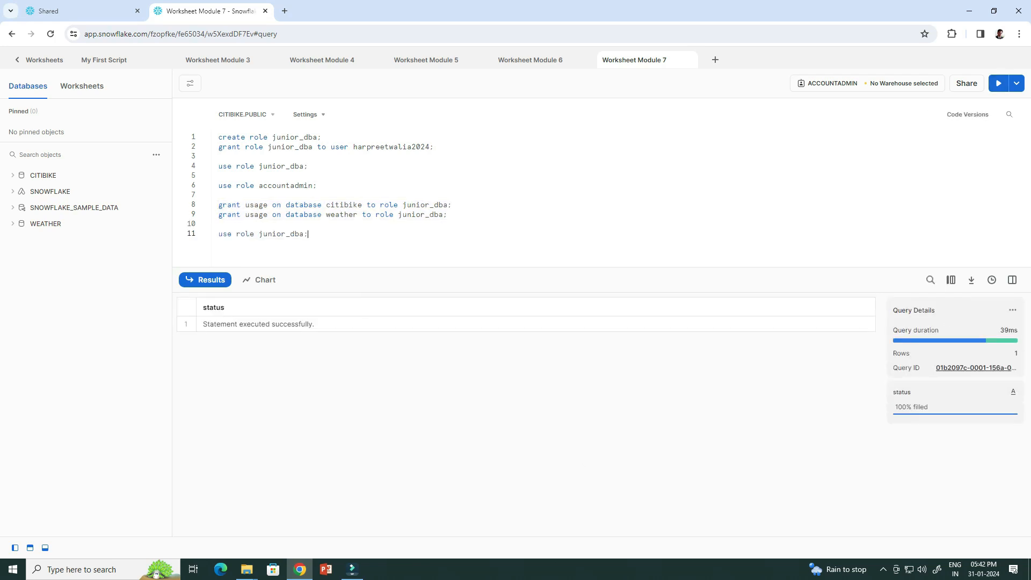
drag(309, 234, 218, 235)
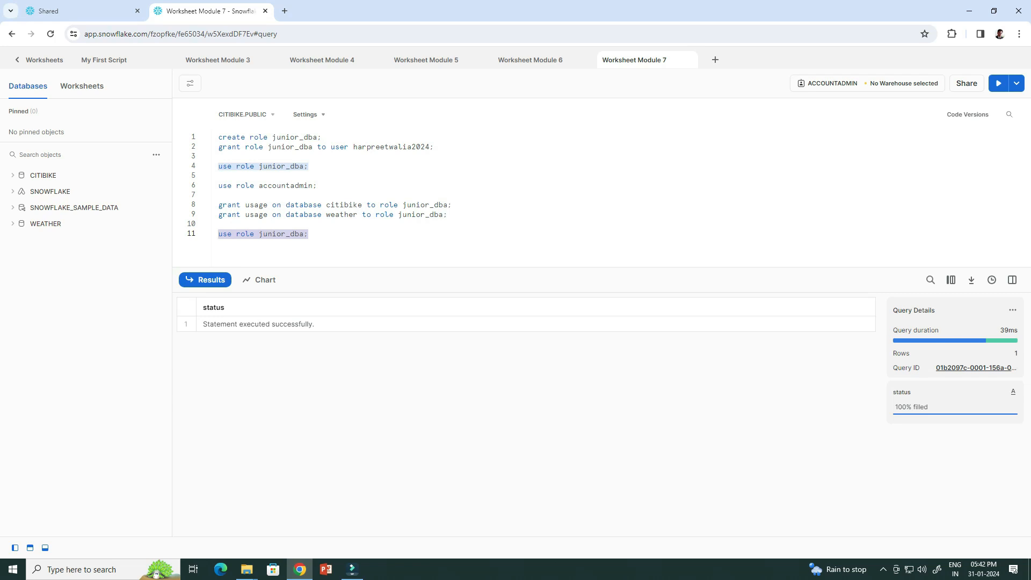
key(ctrl+Return)
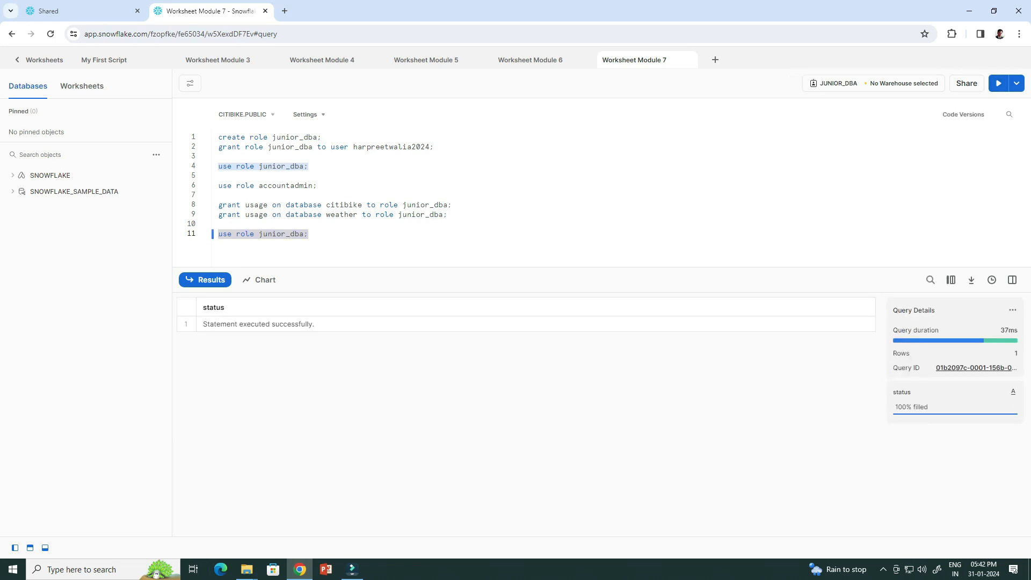
click(157, 155)
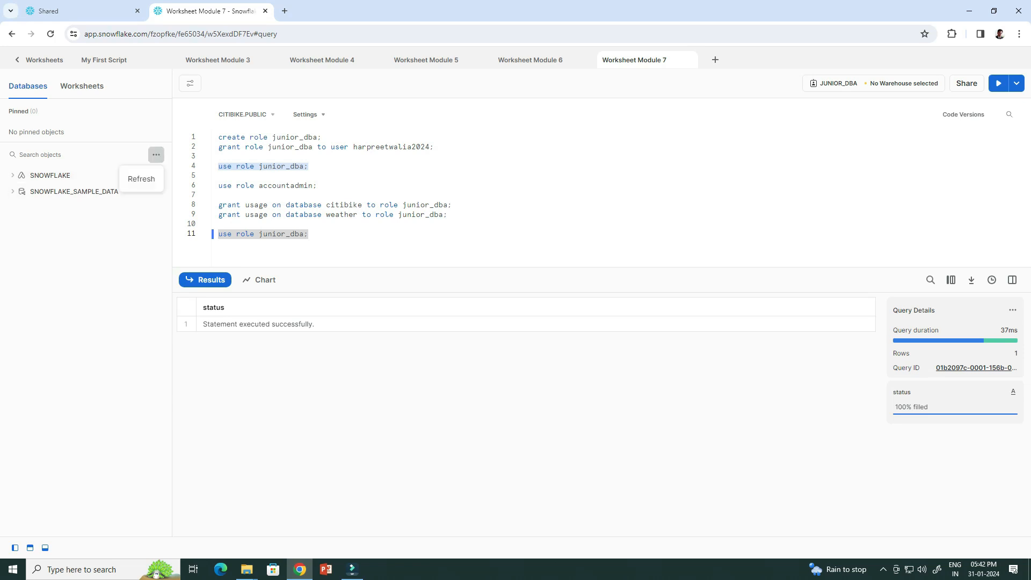
click(142, 179)
mouse_move(141, 176)
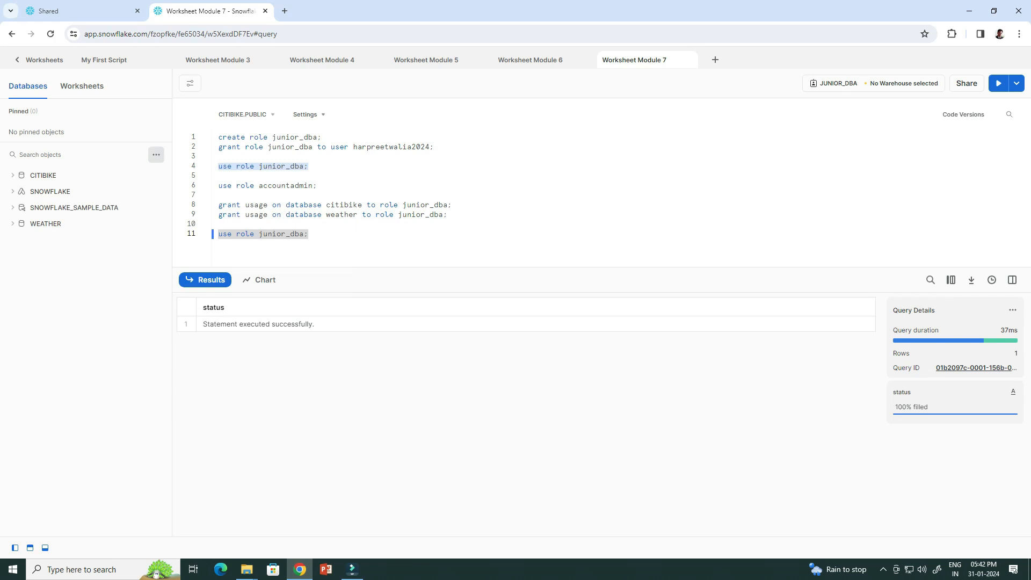
As accountadmin, revoke junior_dba's usage on the citibike database.
click(156, 154)
drag(318, 186, 218, 186)
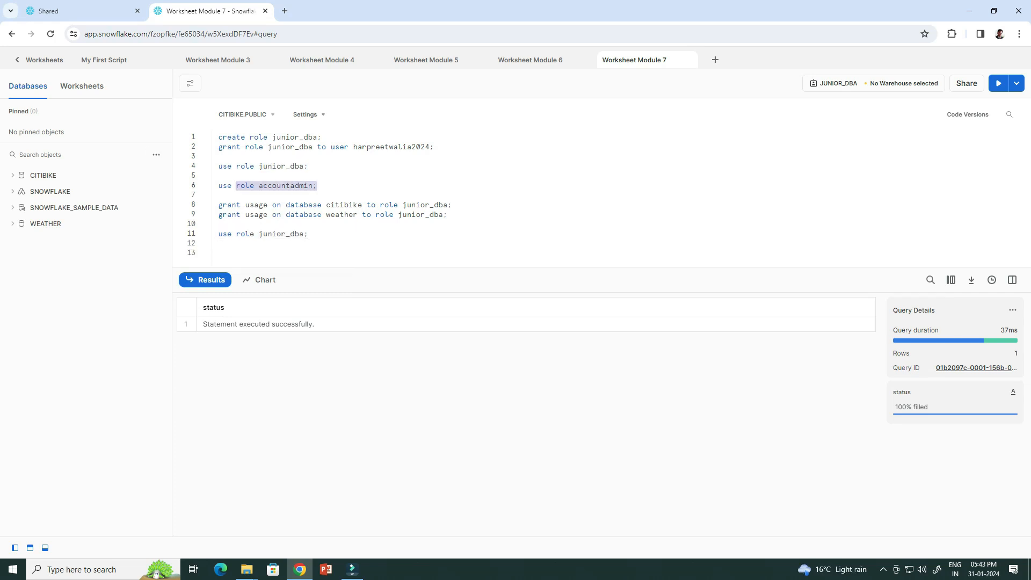
key(ctrl+Return)
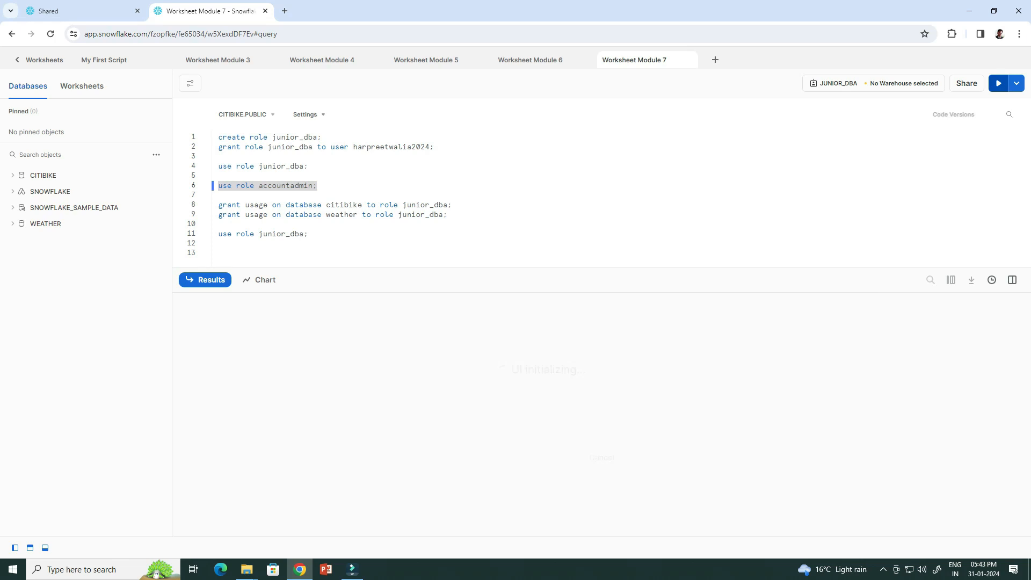
click(218, 253)
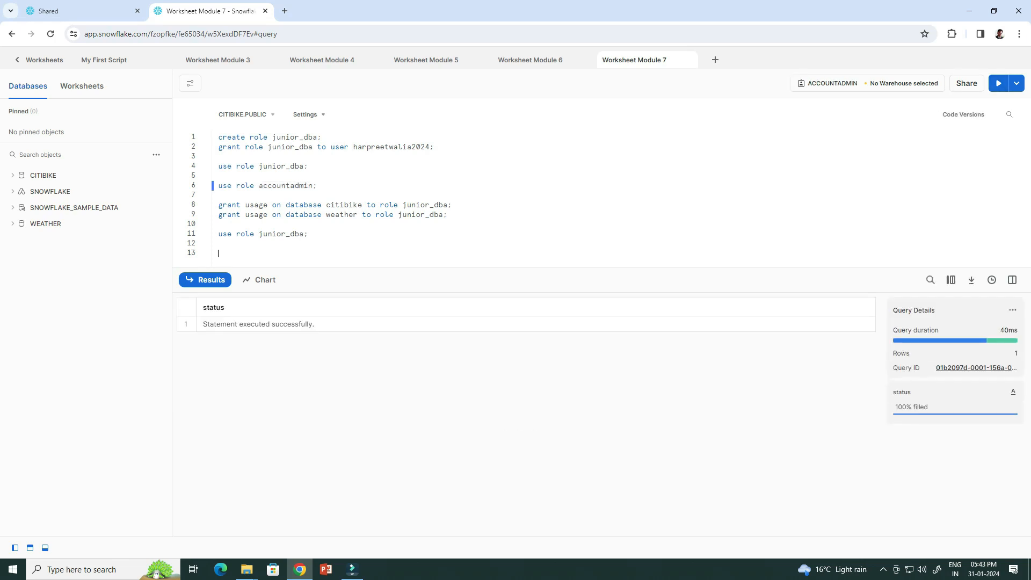
text(revoke usage on database citibike from role junior_dba;)
key(shift+Left)
key(shift+Left)
key(shift+Left)
key(shift+Left)
key(shift+Left)
key(shift+Left)
key(shift+Left)
key(shift+Left)
key(shift+Left)
key(shift+Left)
key(shift+Left)
key(shift+Left)
key(shift+Left)
key(shift+Left)
key(shift+Left)
key(shift+Left)
key(shift+Left)
key(shift+Left)
key(shift+Left)
key(shift+Left)
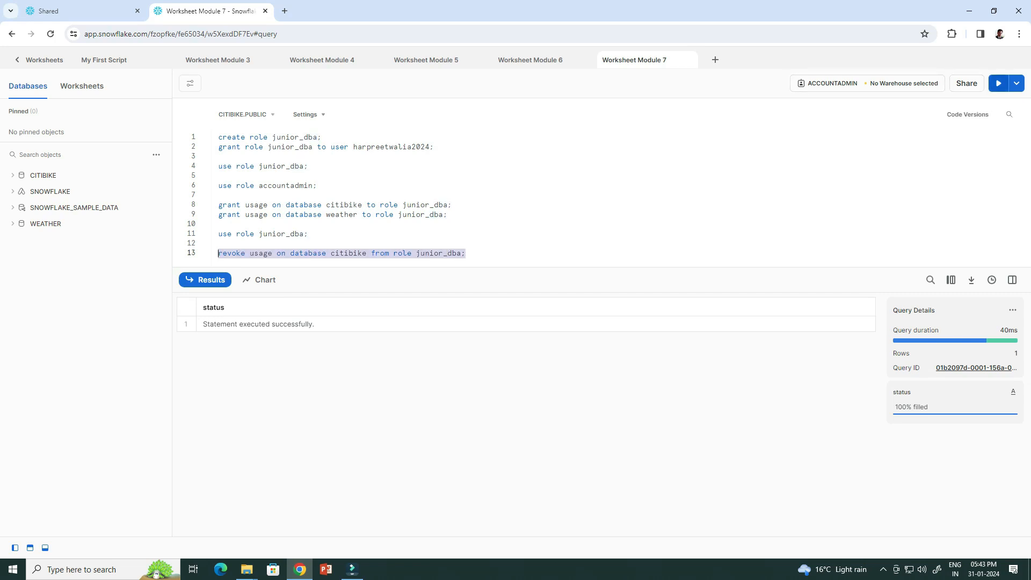
click(999, 83)
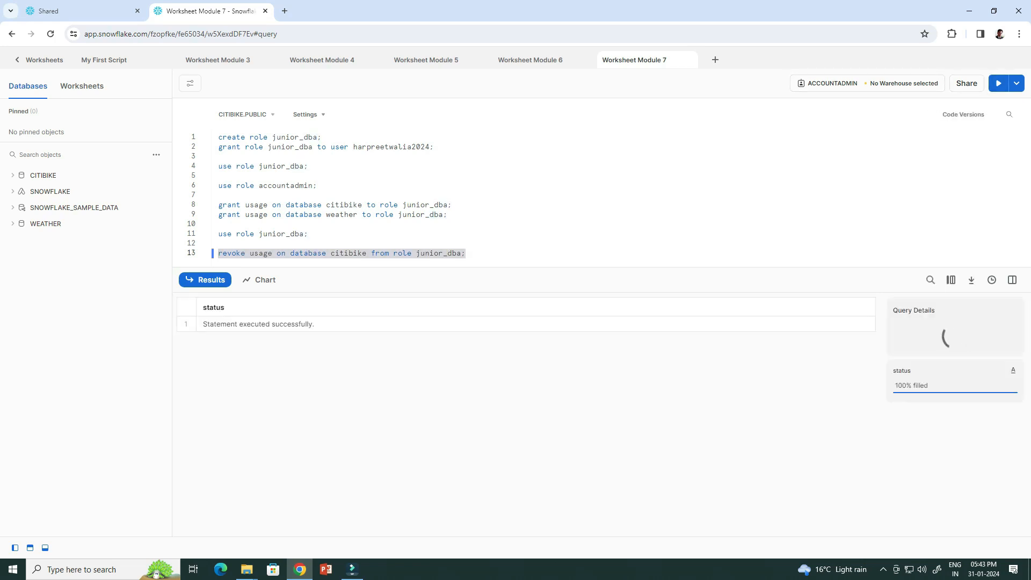
Switch to junior_dba again and refresh, confirming CITIBIKE no longer appears.
key(Up)
key(Up)
key(shift+Left)
key(shift+Left)
key(shift+Left)
key(shift+Left)
key(shift+Left)
key(shift+Left)
key(shift+Left)
key(shift+Left)
key(shift+Left)
key(shift+Left)
key(shift+Left)
key(shift+Left)
key(shift+Left)
key(shift+Left)
key(shift+Left)
key(shift+Left)
key(shift+Left)
key(shift+Left)
key(shift+Left)
key(shift+Left)
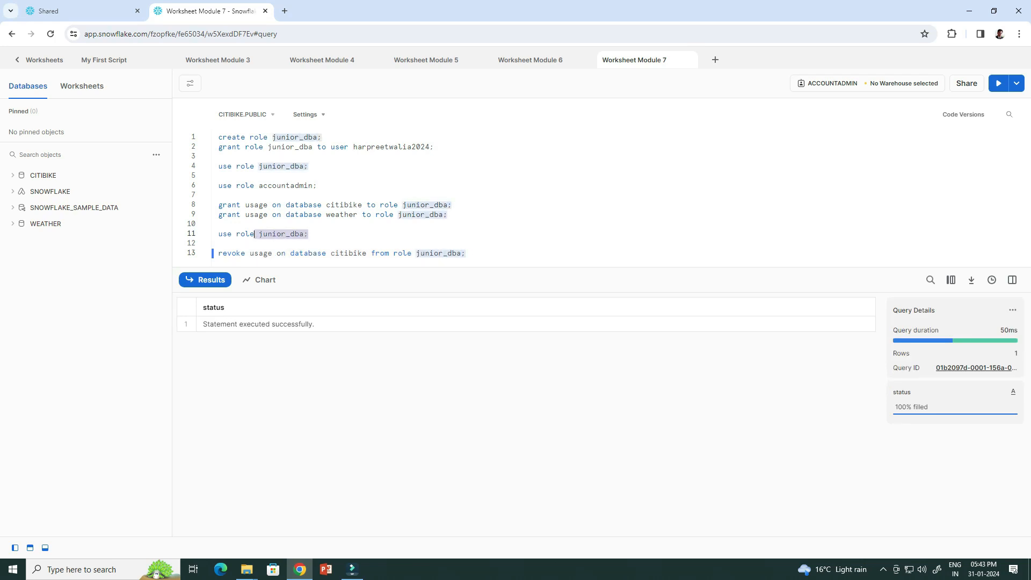
key(ctrl+Return)
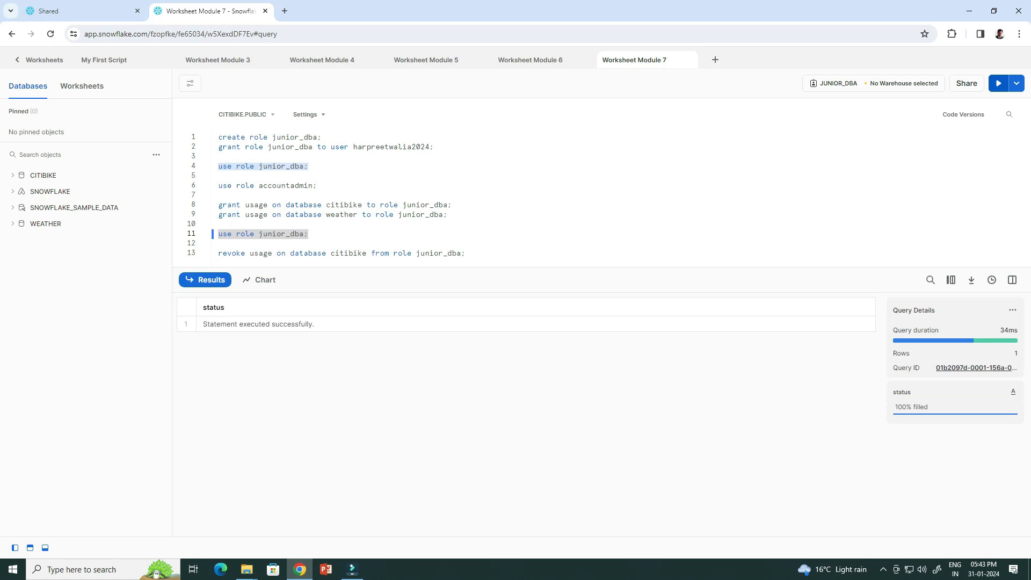
click(157, 155)
click(140, 177)
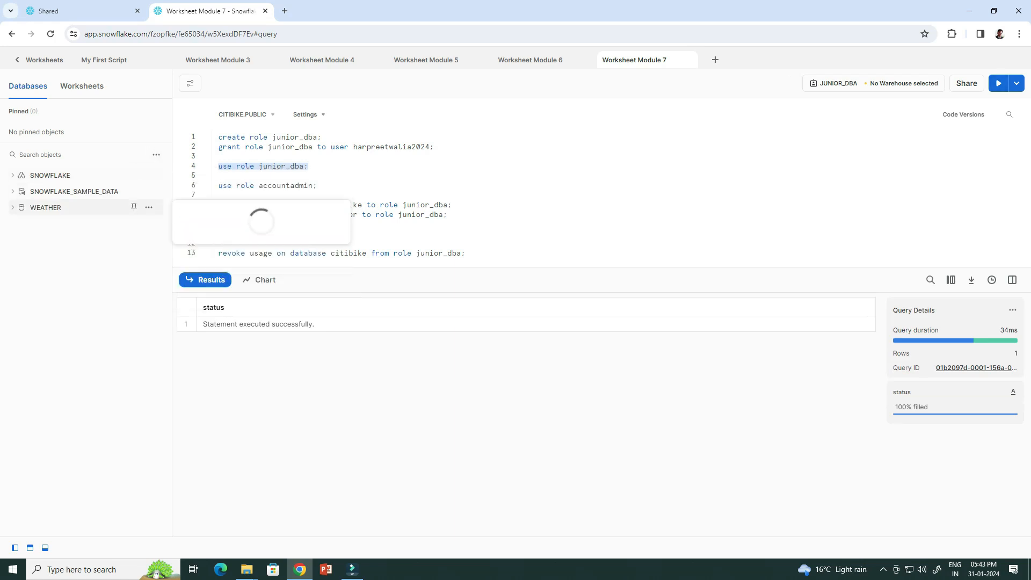
click(448, 215)
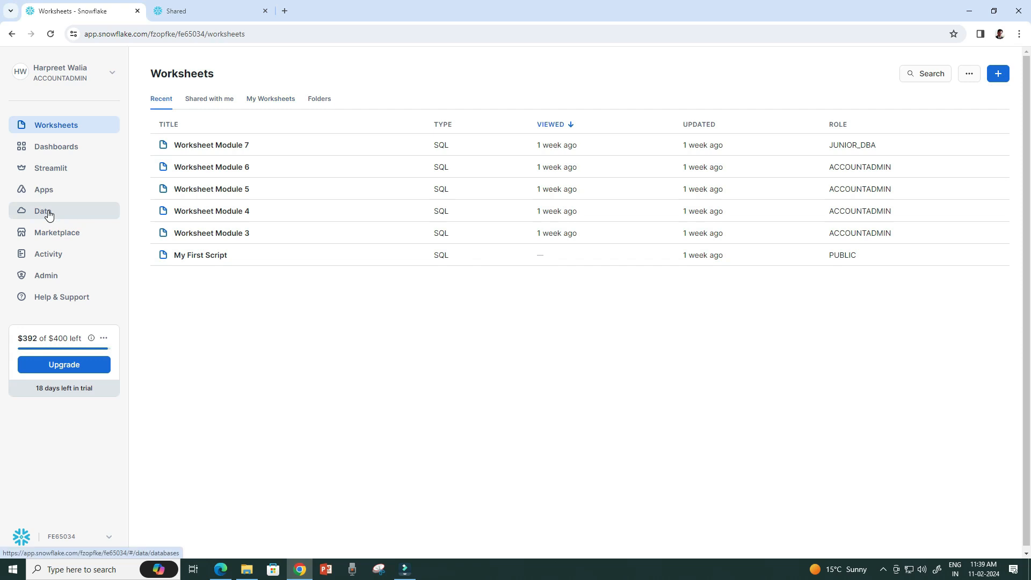
Open the shared SAMPLE_DATA database in a worksheet and list the TPCH_SF1 tables.
click(49, 215)
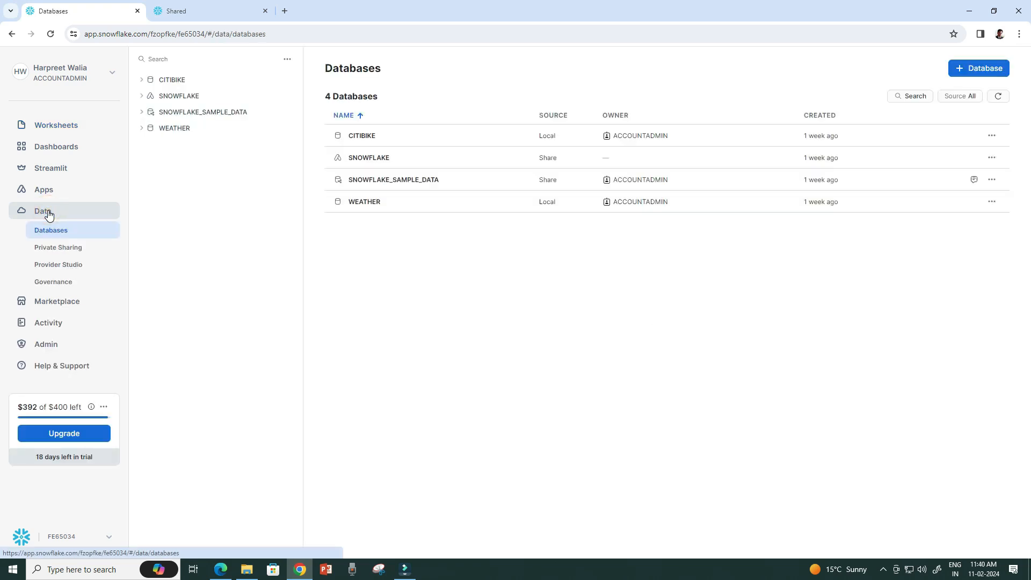
click(64, 250)
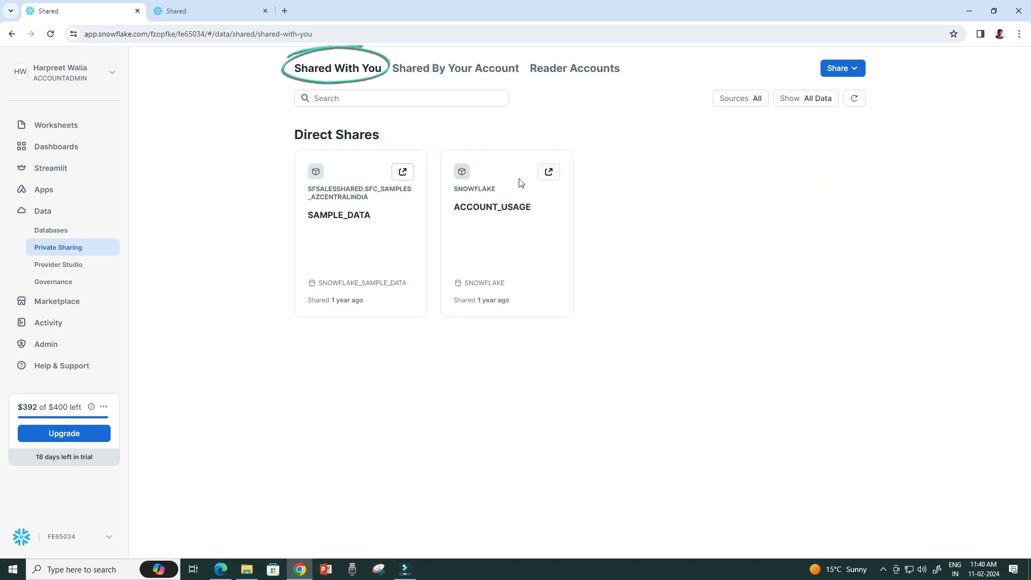
click(403, 173)
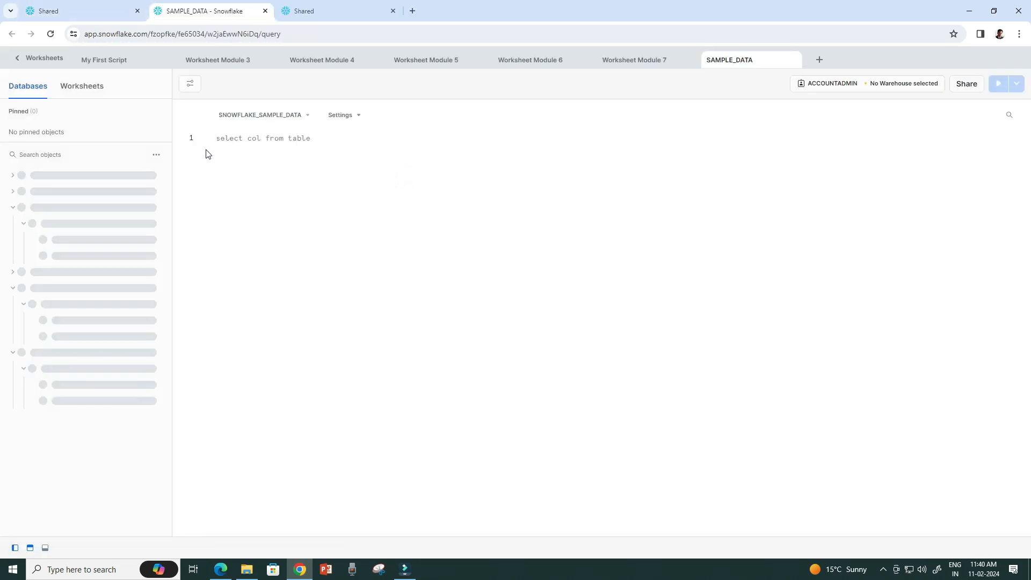
mouse_move(23, 228)
mouse_move(25, 274)
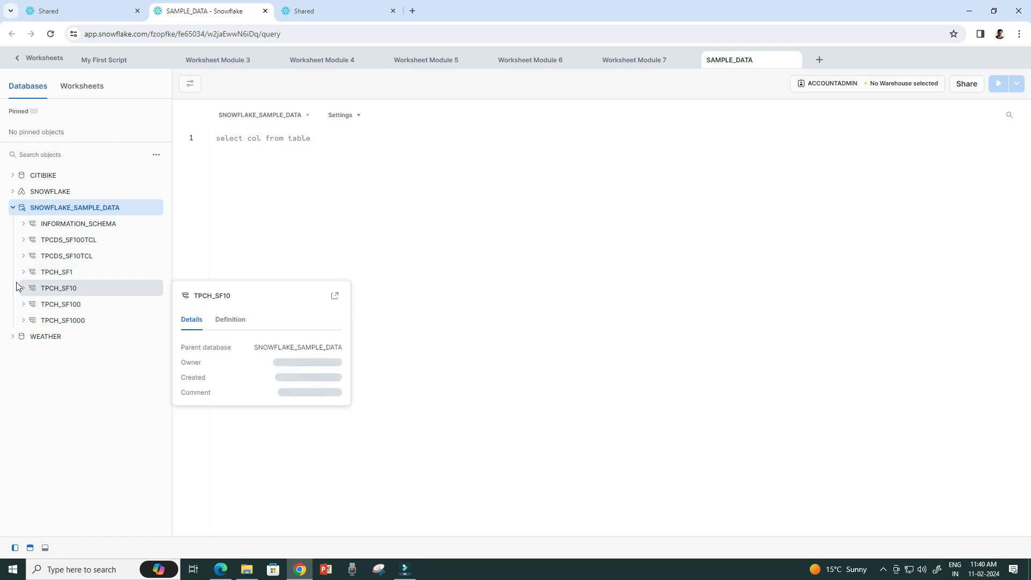
click(20, 274)
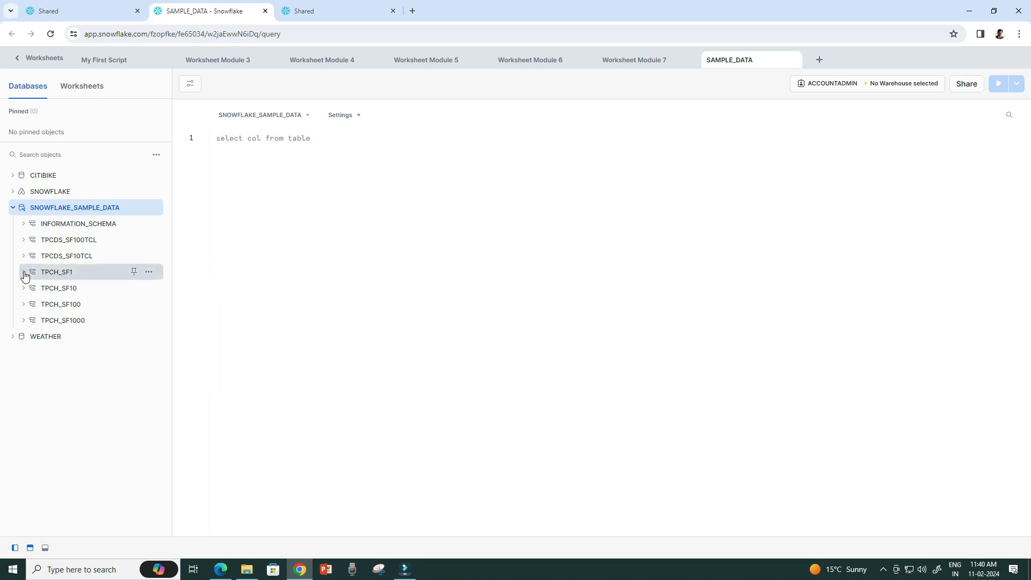
click(34, 289)
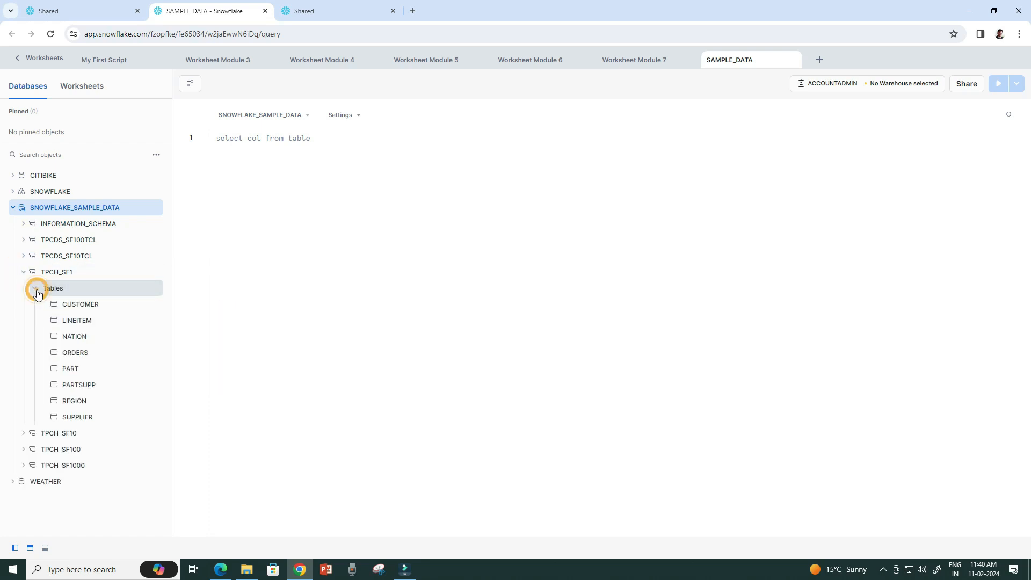
Write and run SELECT * FROM TPCH_SF1.CUSTOMER.
click(360, 167)
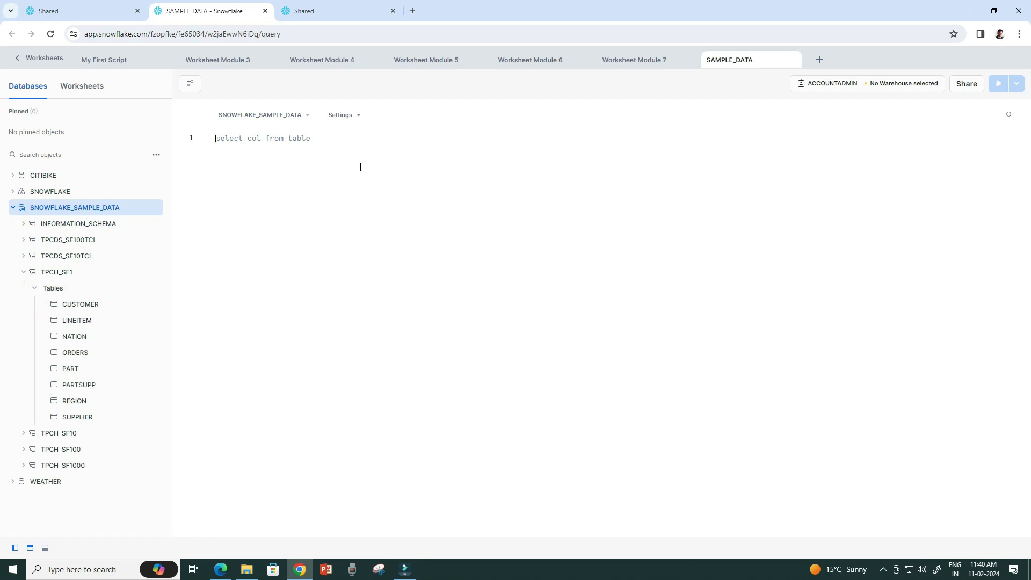
text(SELECT * FRO)
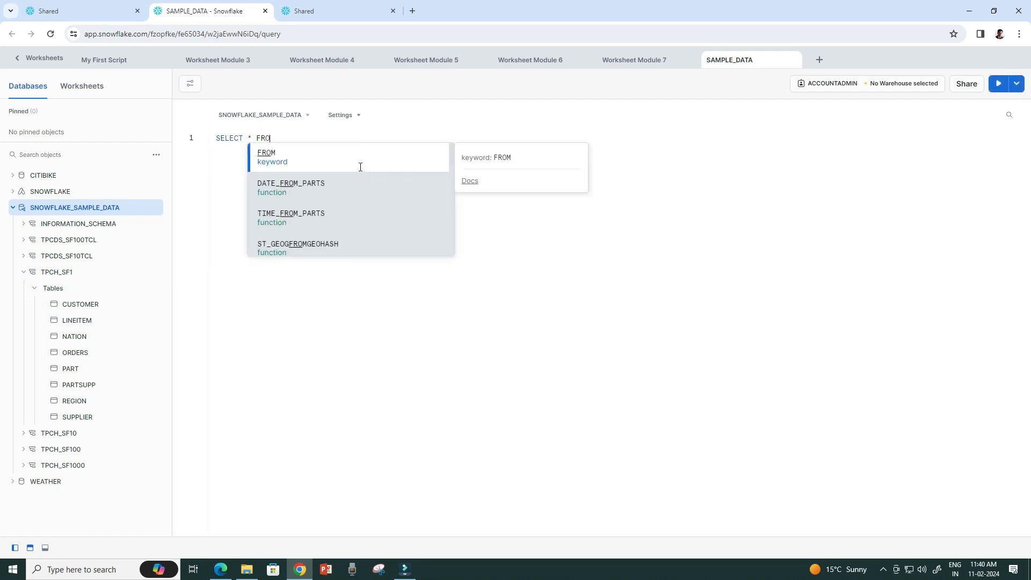
text(M TP)
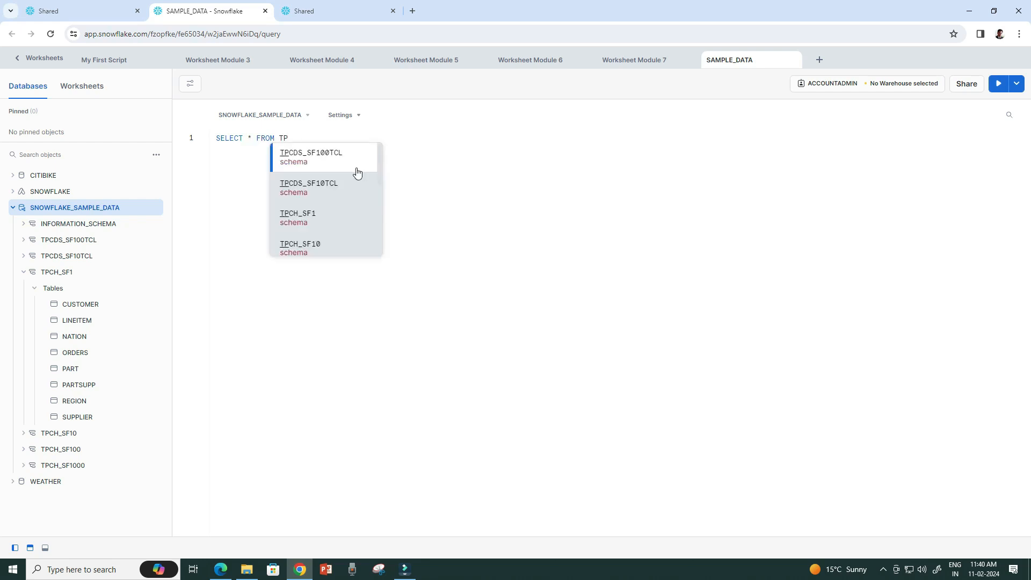
click(300, 218)
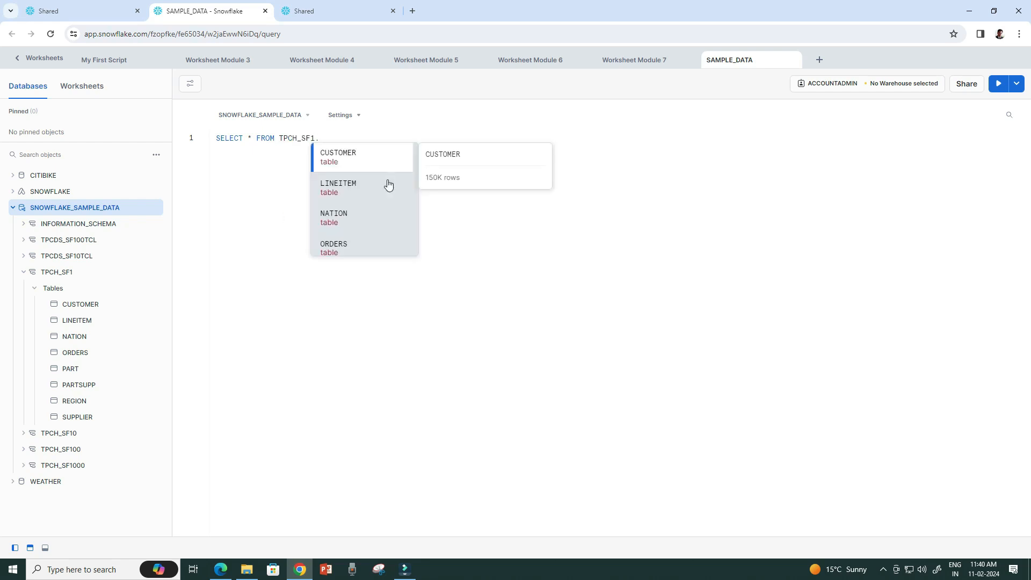
click(368, 155)
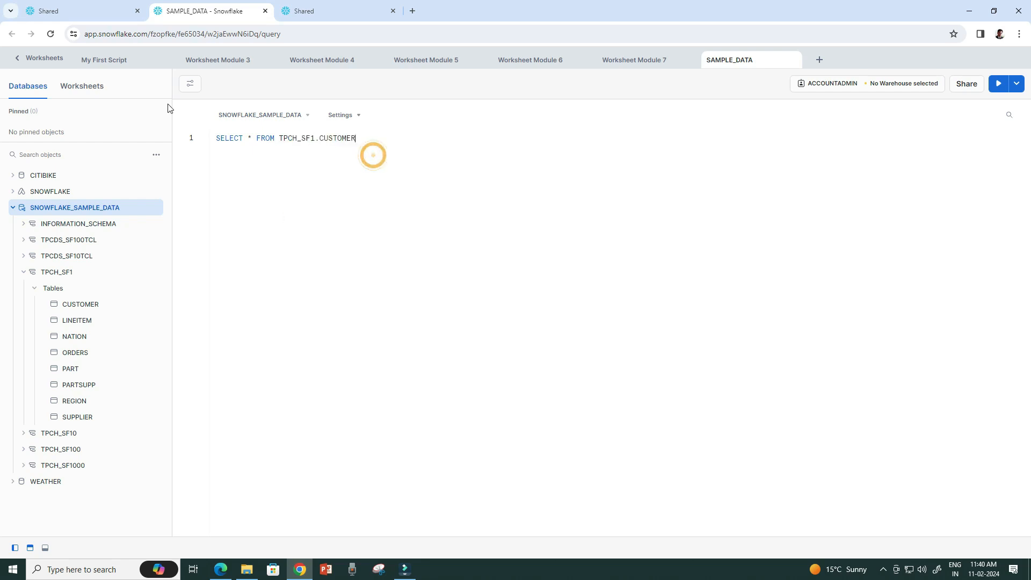
click(999, 83)
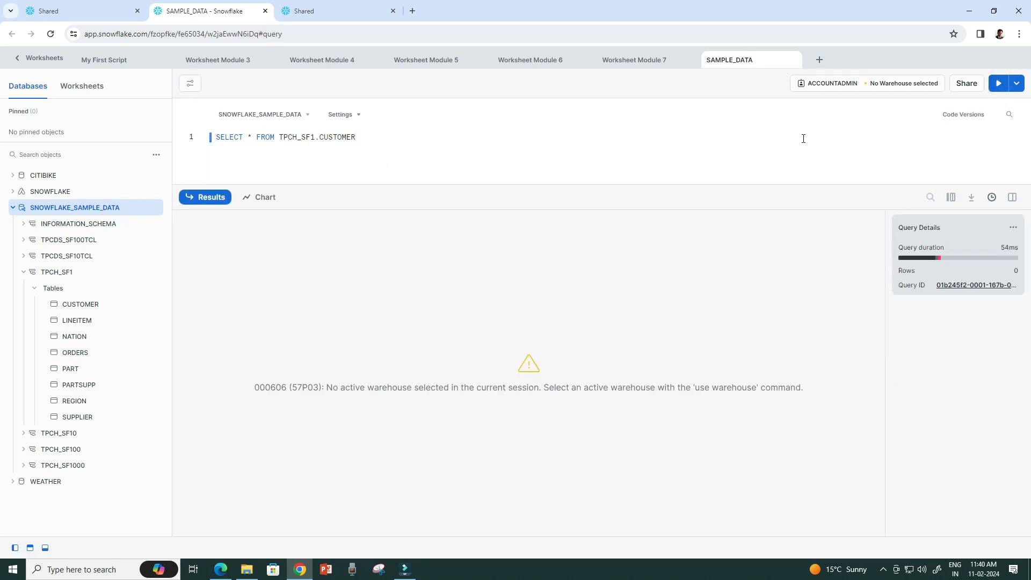
Set the worksheet warehouse to COMPUTE_WH_SM and rerun, returning 150K customer rows.
click(899, 83)
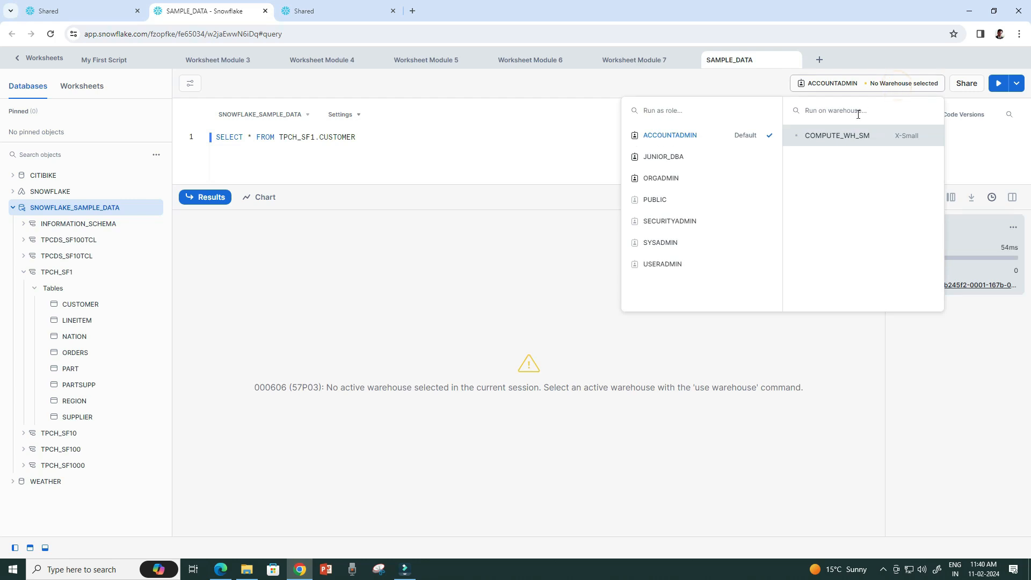
click(848, 137)
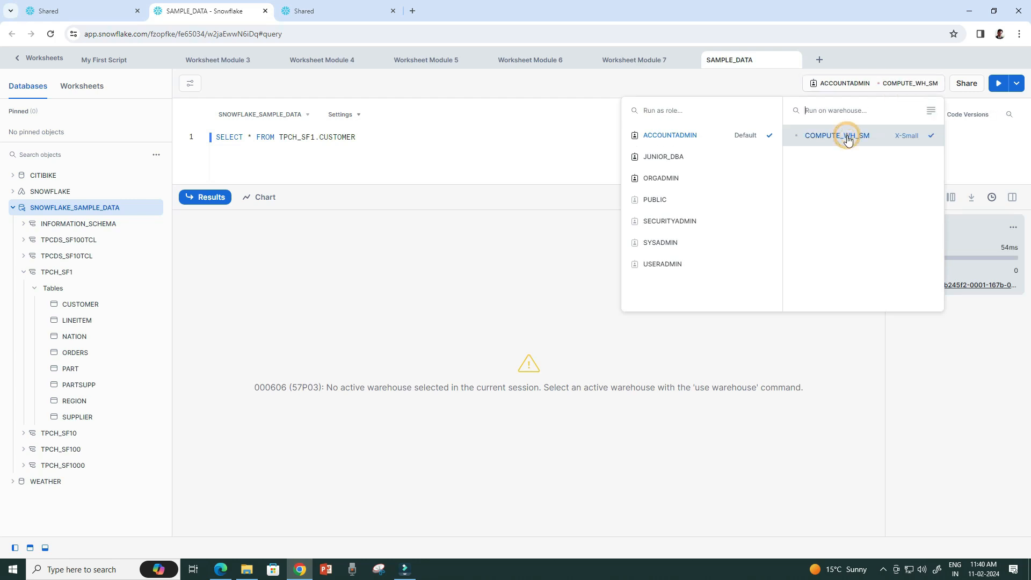
click(477, 150)
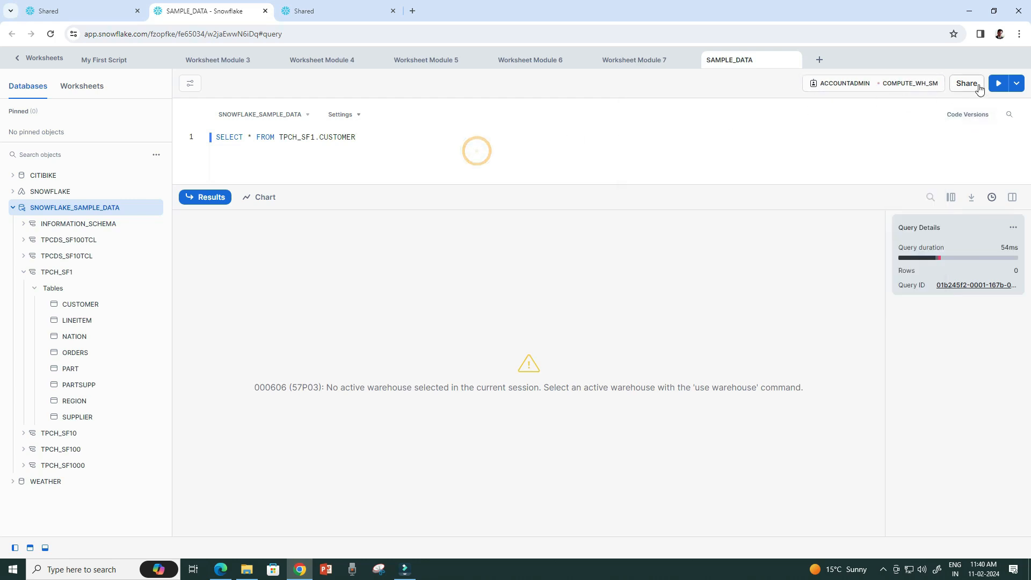
click(1000, 86)
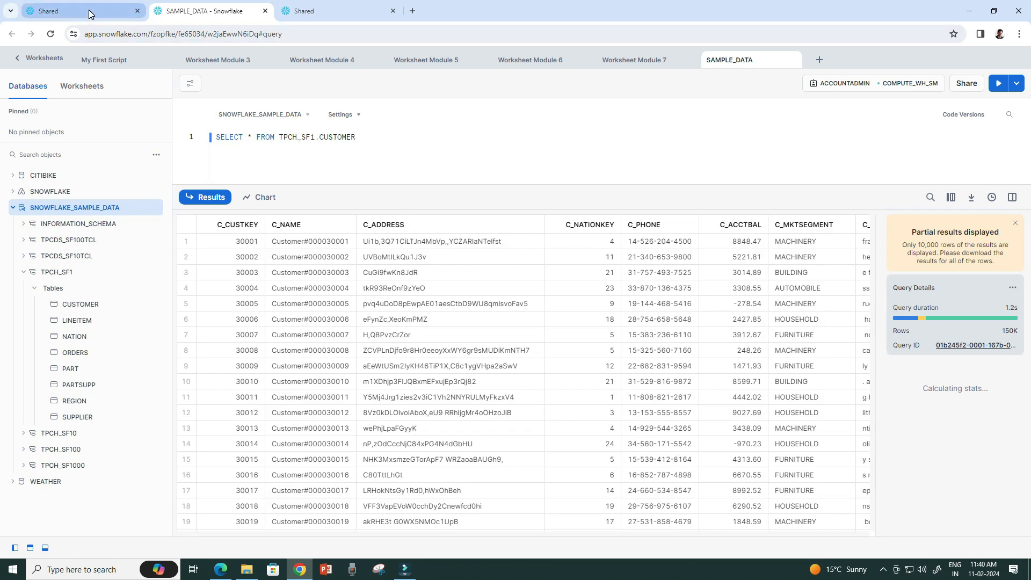
Close SAMPLE_DATA and find No Shared Data under Shared By Your Account in both provider and consumer tabs.
click(265, 11)
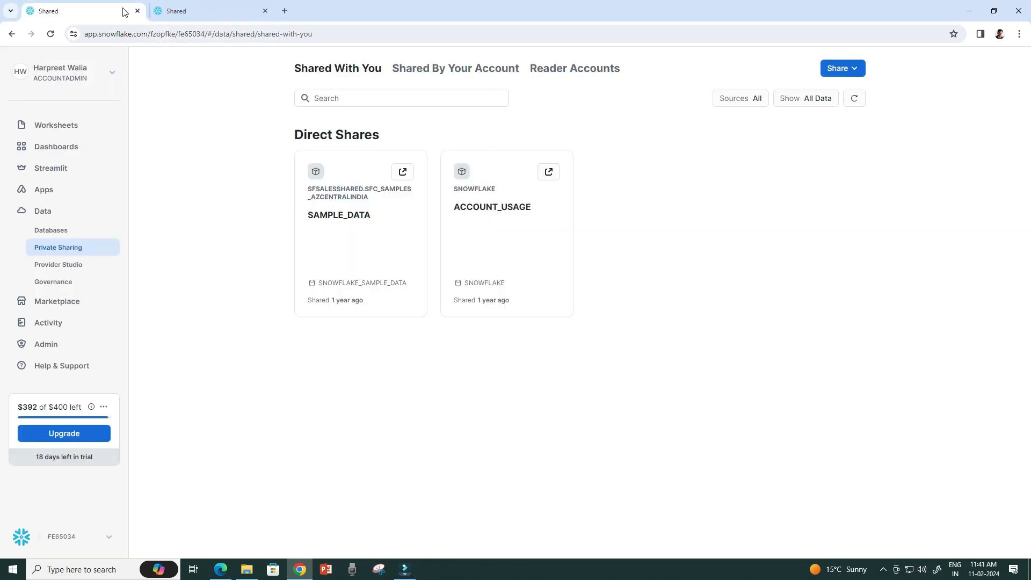
click(440, 75)
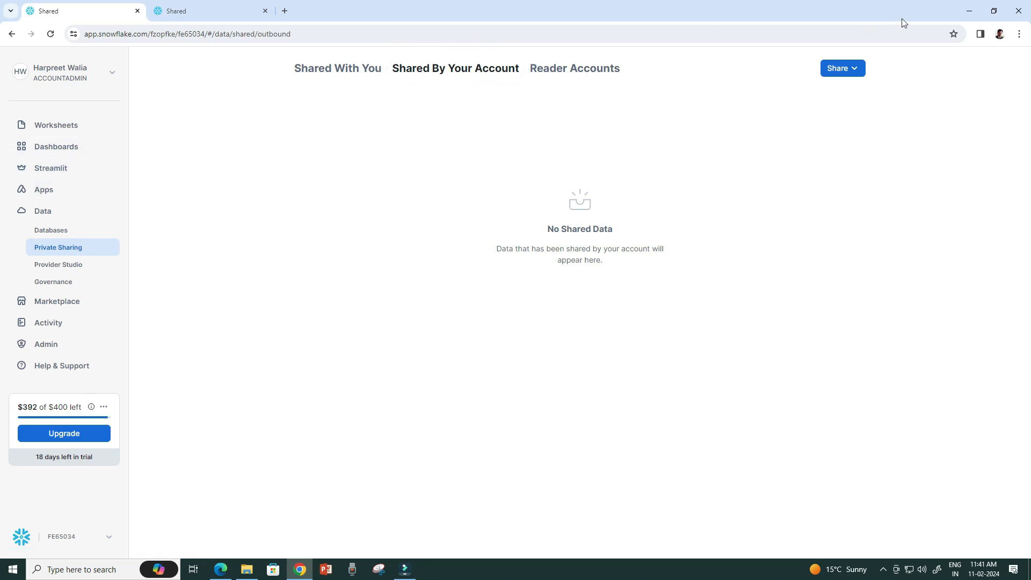
click(284, 11)
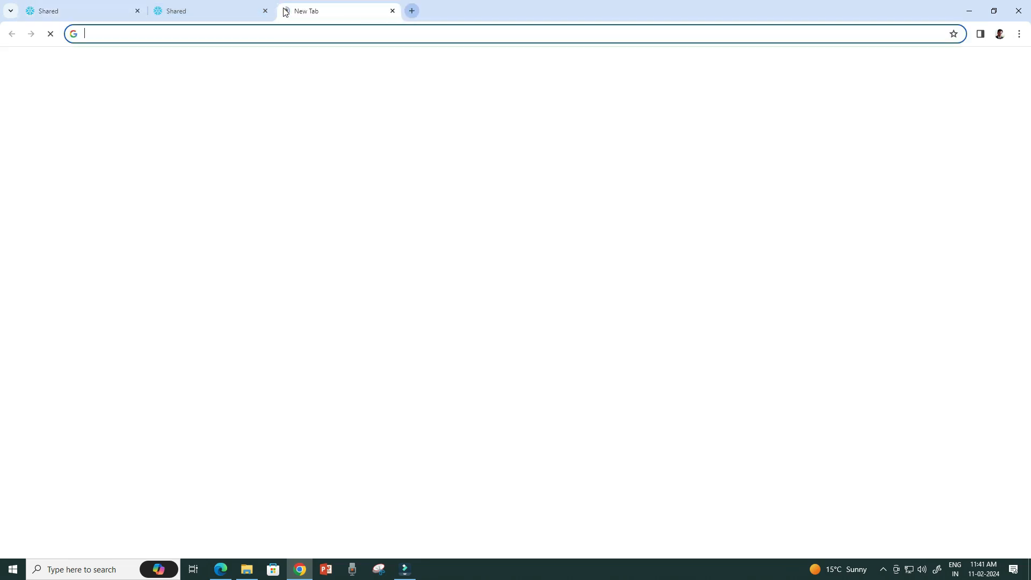
text(snow)
key(Down)
key(Return)
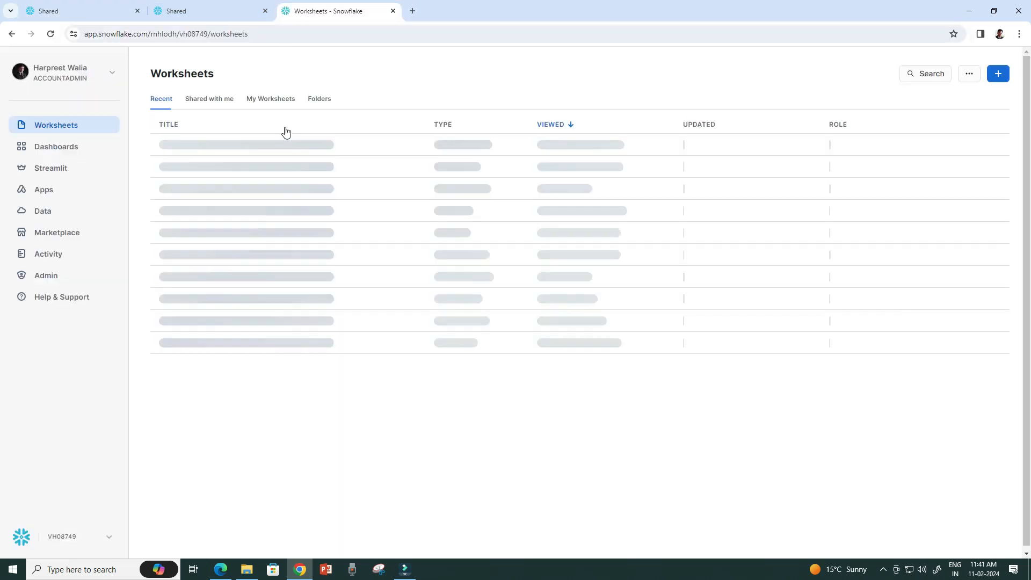
click(50, 210)
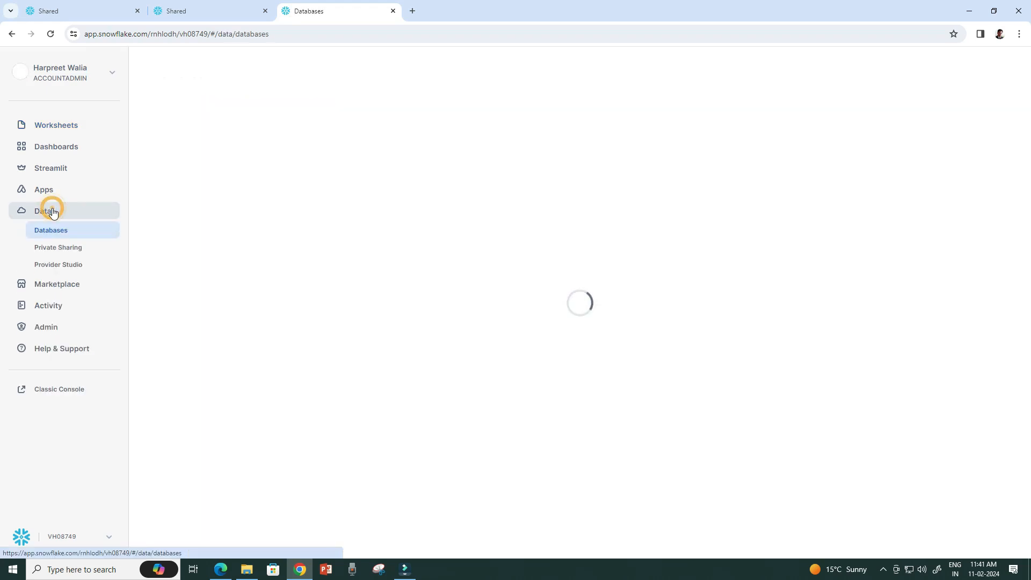
click(61, 249)
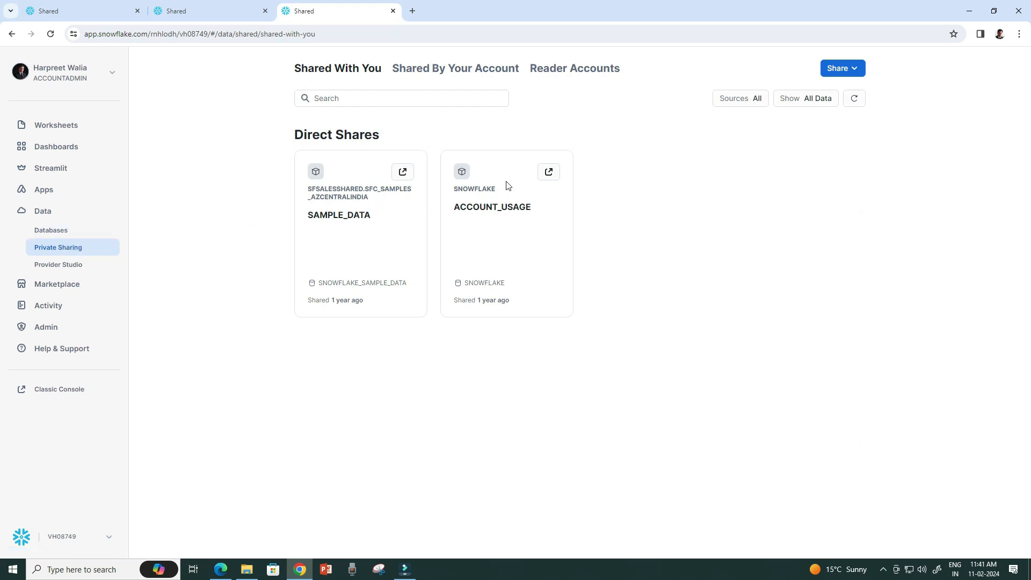
click(442, 75)
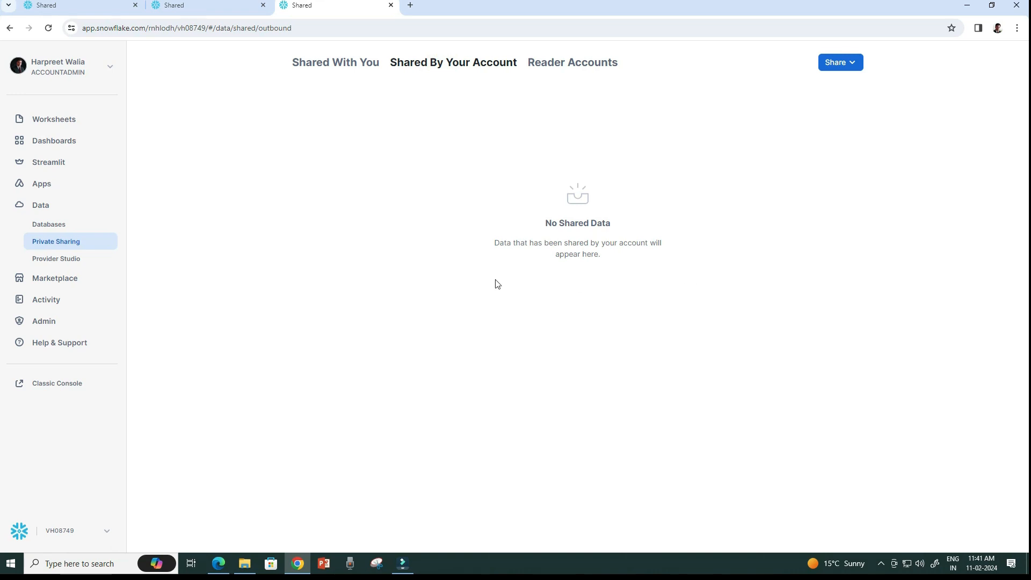
click(73, 9)
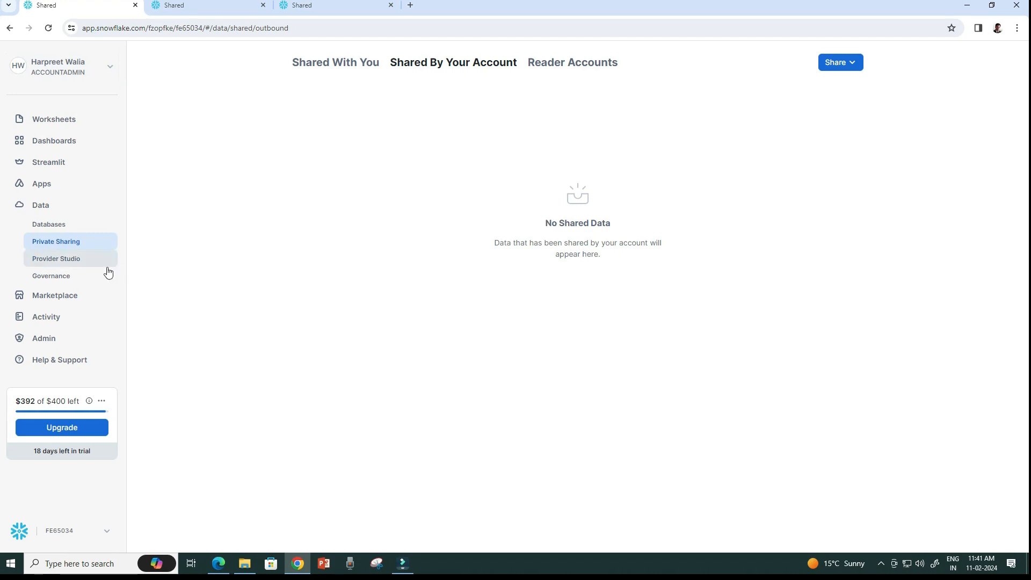
click(480, 65)
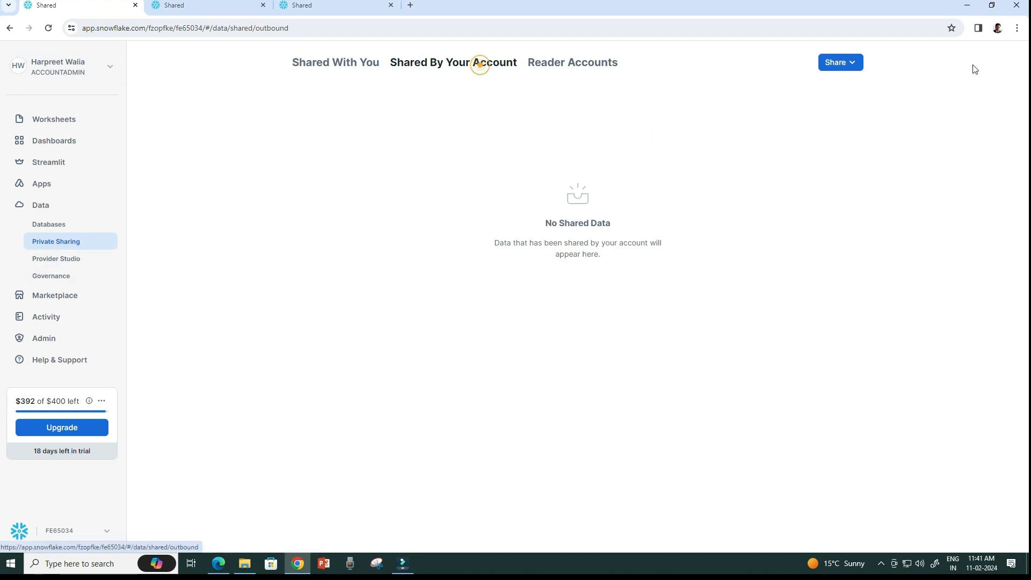
Begin sharing via Share > Publish to Specified Consumers.
click(846, 64)
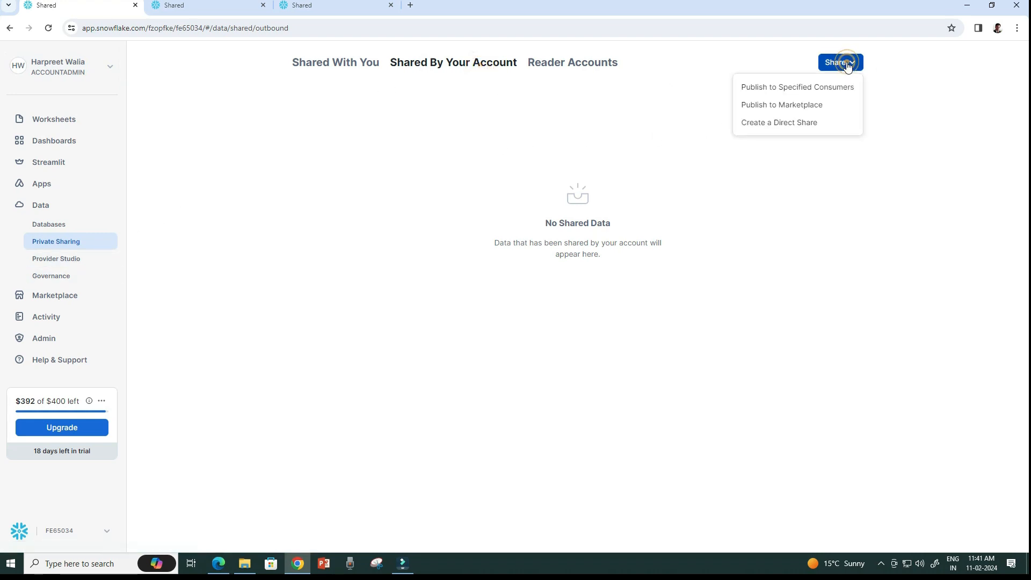
click(802, 90)
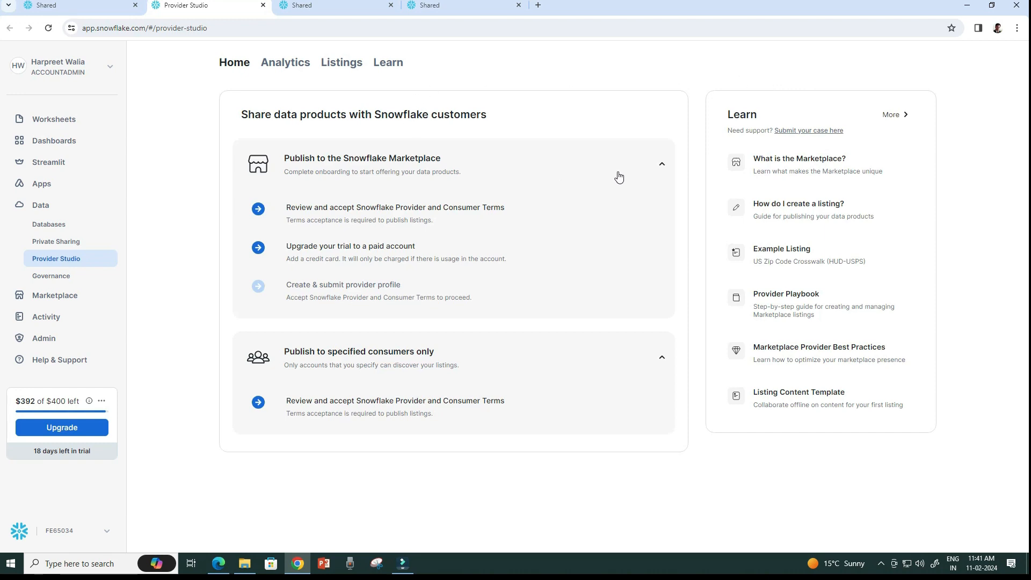
click(661, 166)
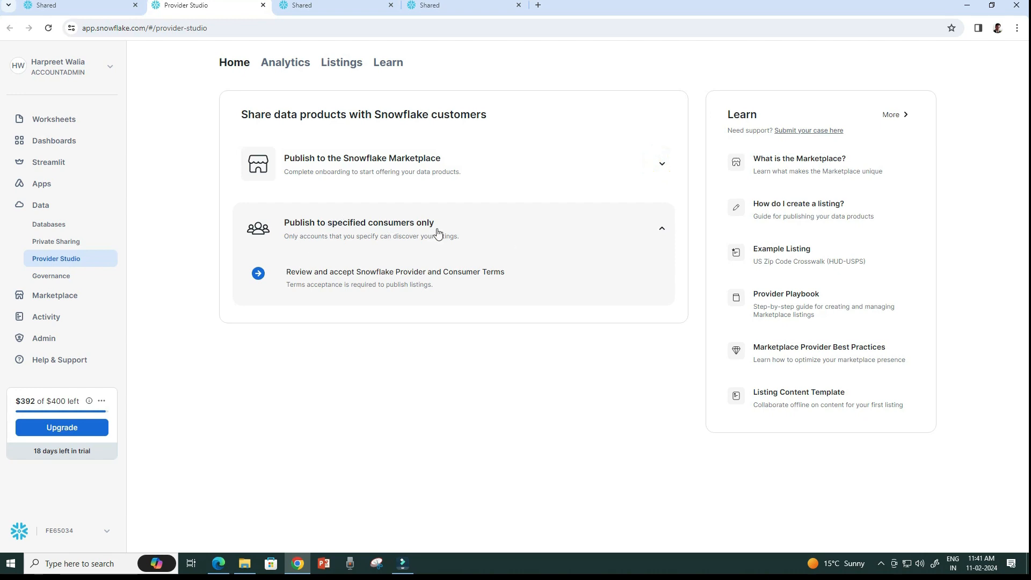
Accept the Provider and Consumer Terms and External Offerings Terms, save, and start a new listing.
click(322, 287)
click(386, 338)
click(386, 413)
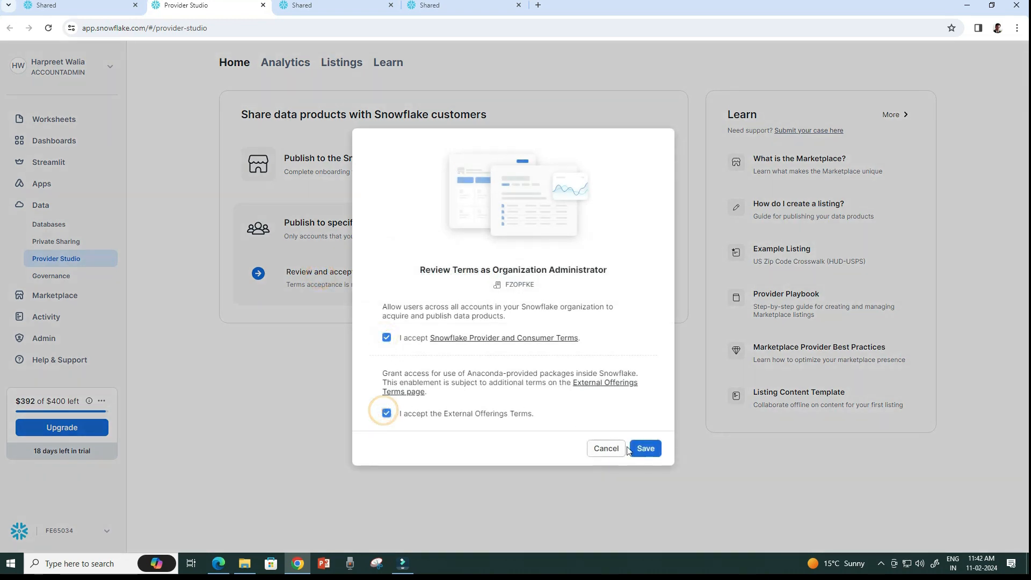
click(650, 449)
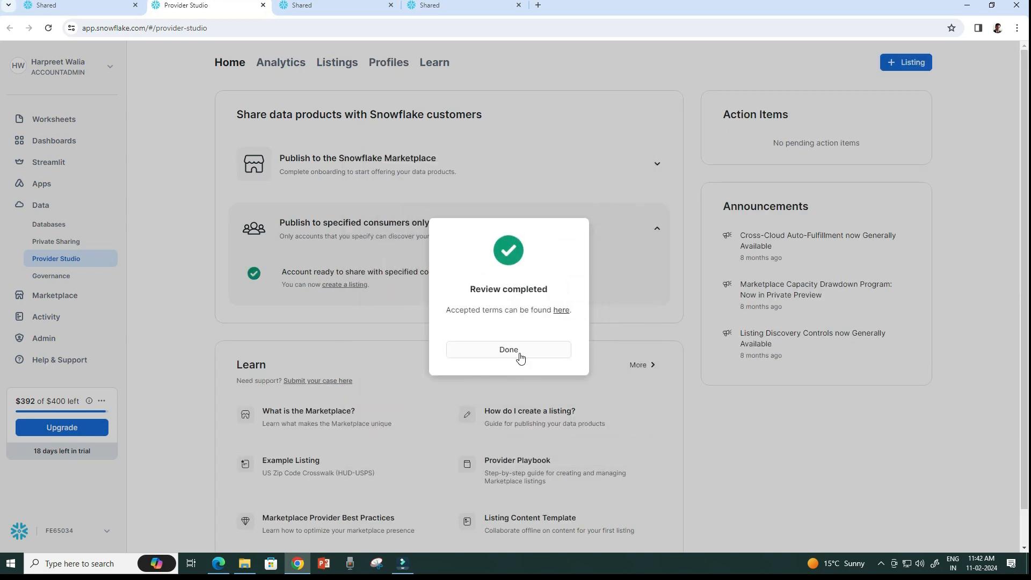
click(520, 355)
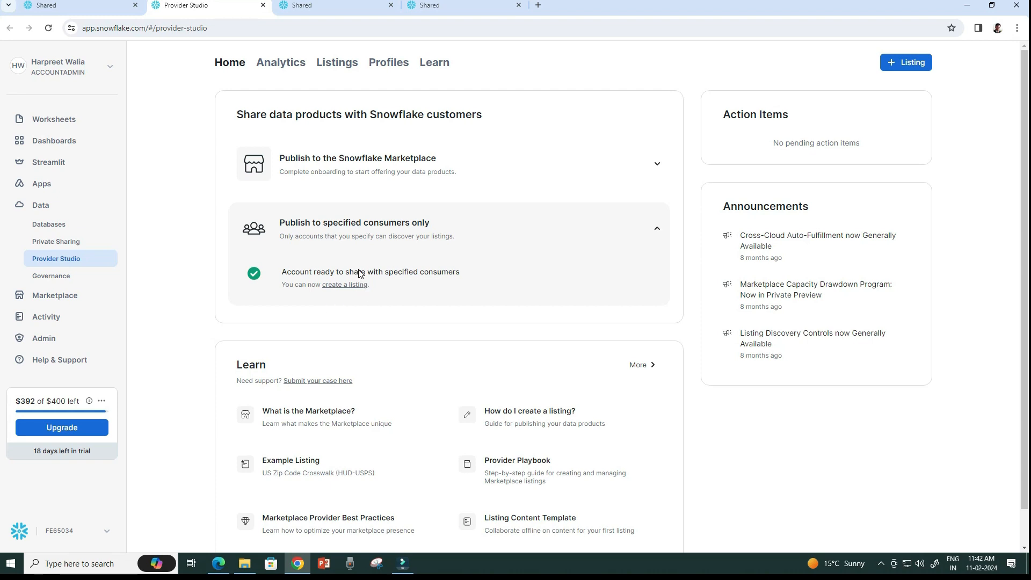
click(346, 286)
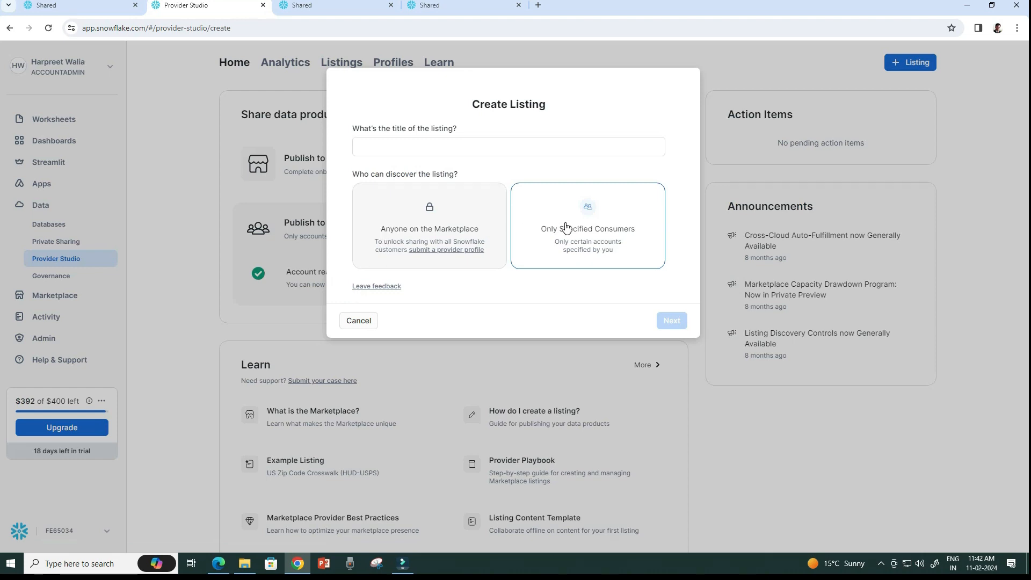
Enter the listing title and keep the listing for specified consumers only.
click(430, 144)
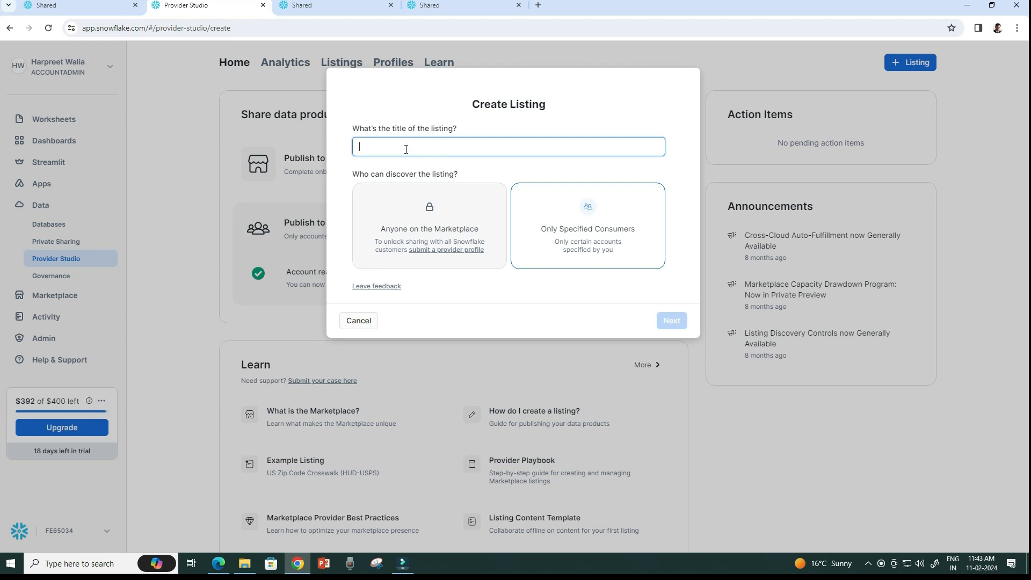
text(TRIPS_SHARE)
click(616, 239)
click(671, 321)
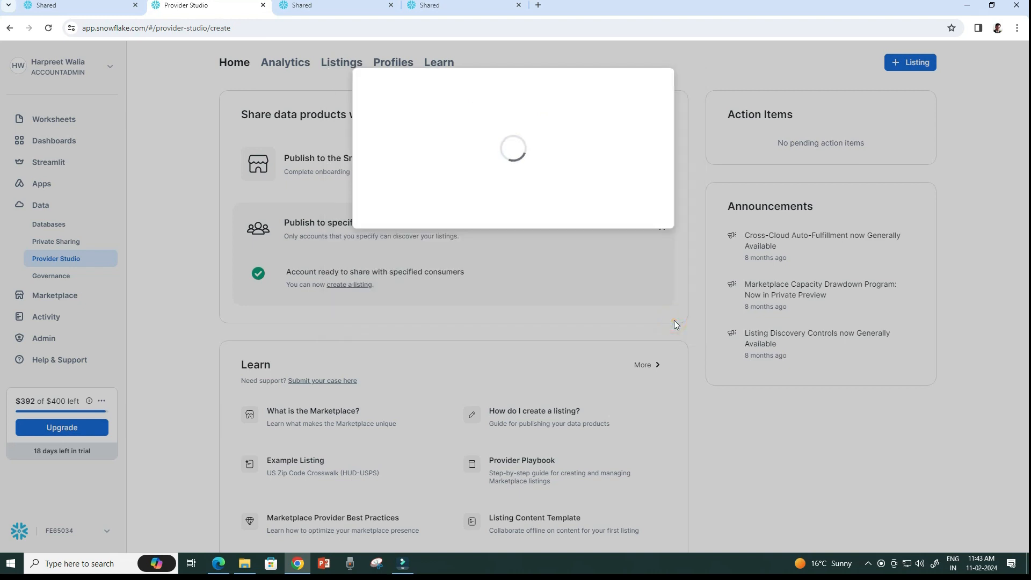
Describe the listing as 'Trip Share data of New York' and reveal the optional settings.
click(471, 196)
text(Trip Share da)
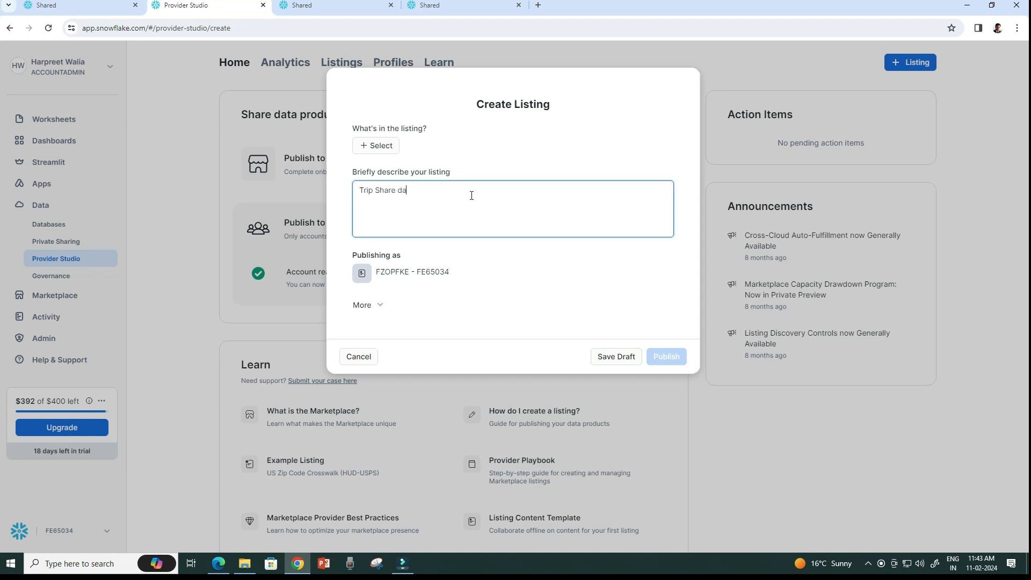
text(ta of New York)
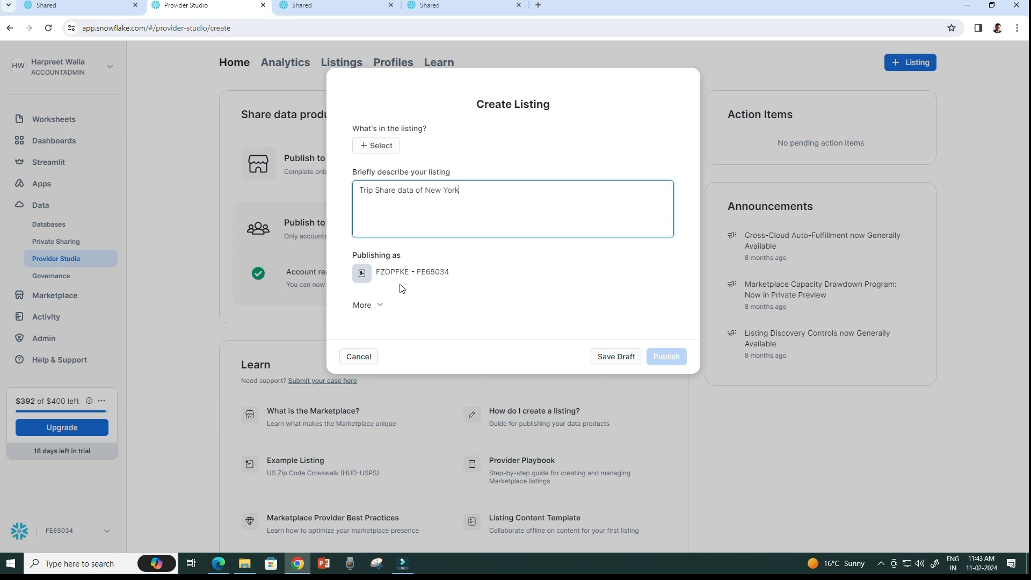
click(374, 305)
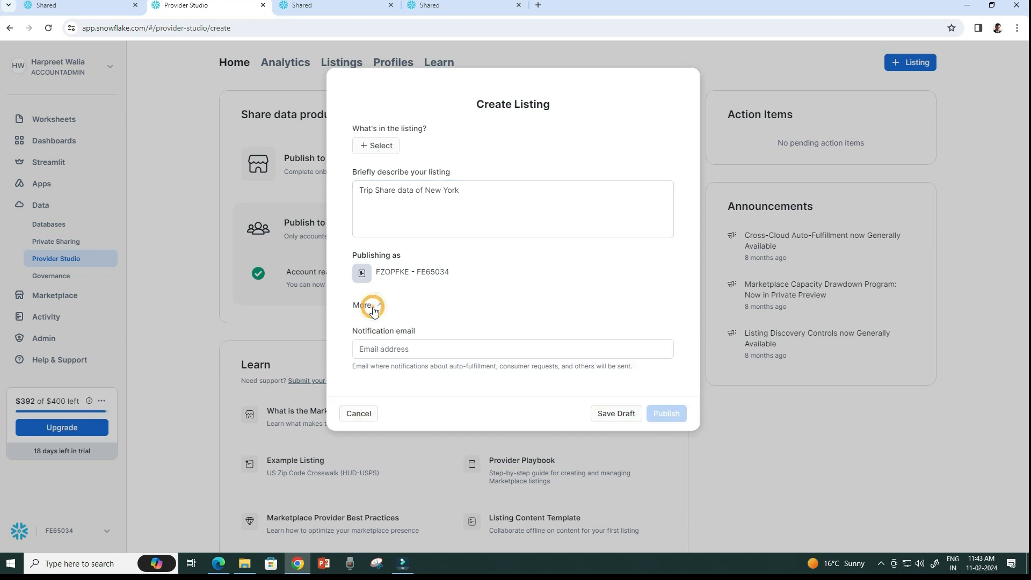
click(375, 305)
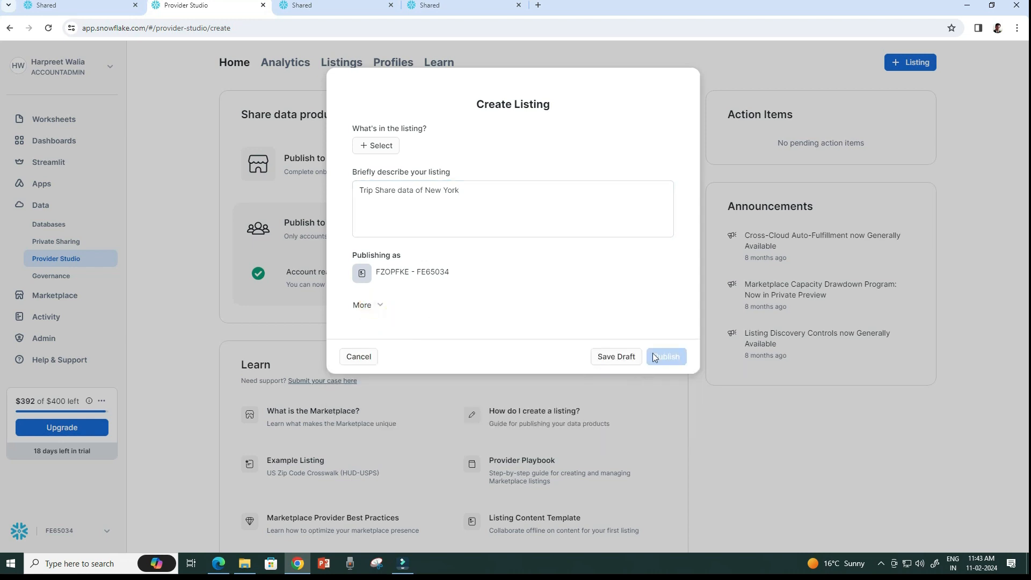
Add CITIBIKE > PUBLIC > TRIPS_INFO to the listing and view the guidance on adding a consumer.
click(381, 146)
click(245, 209)
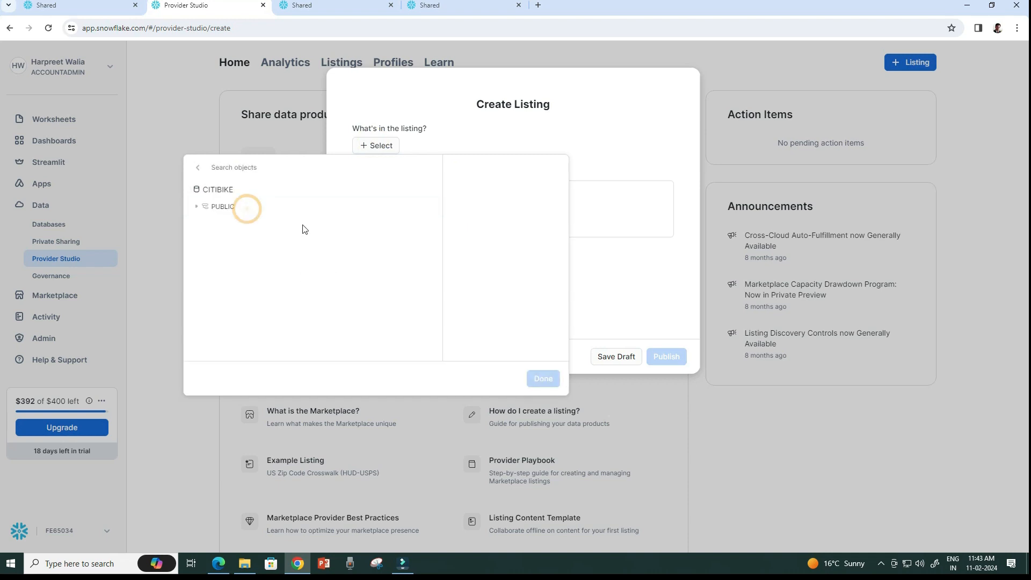
click(196, 206)
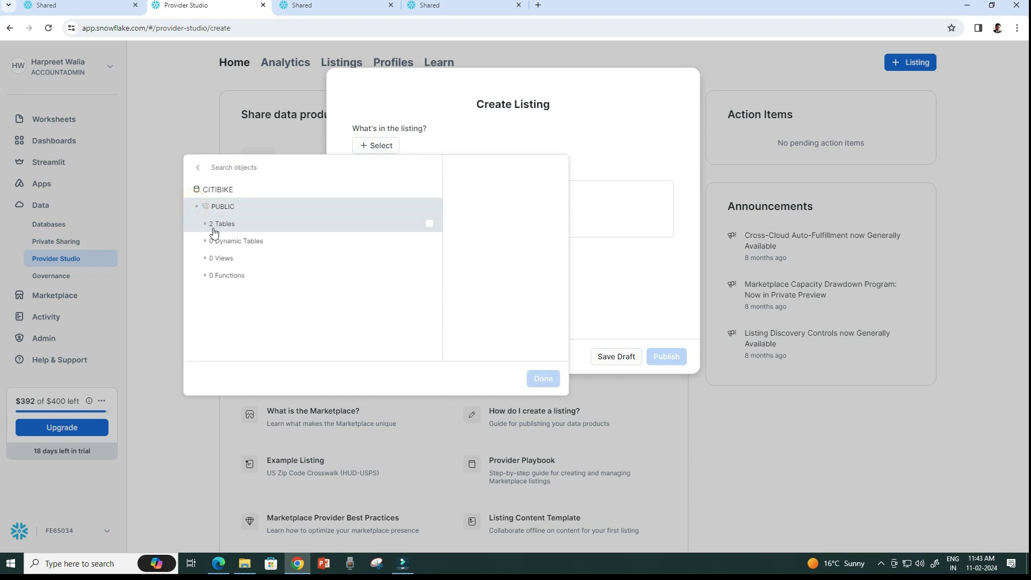
click(204, 223)
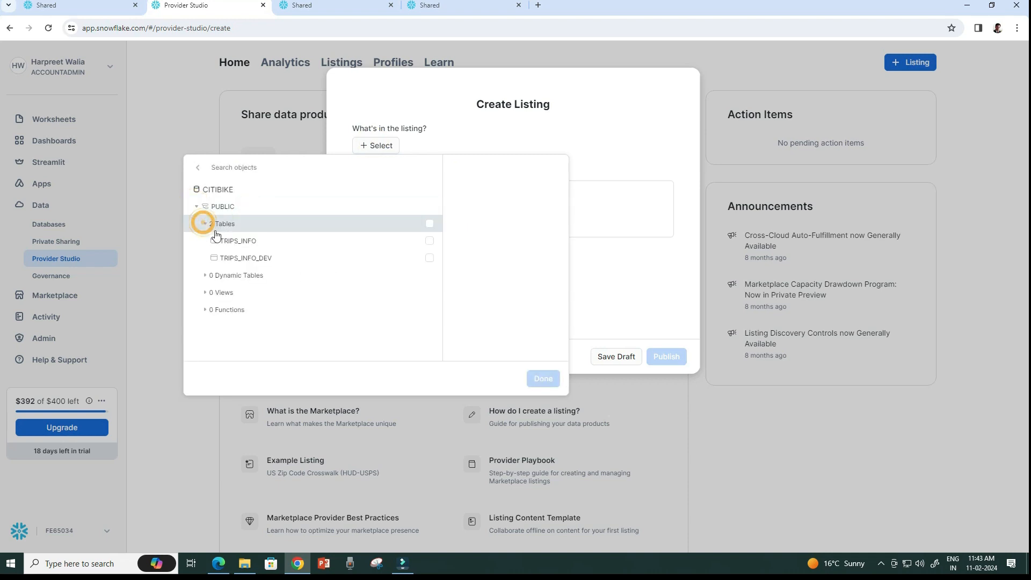
click(244, 242)
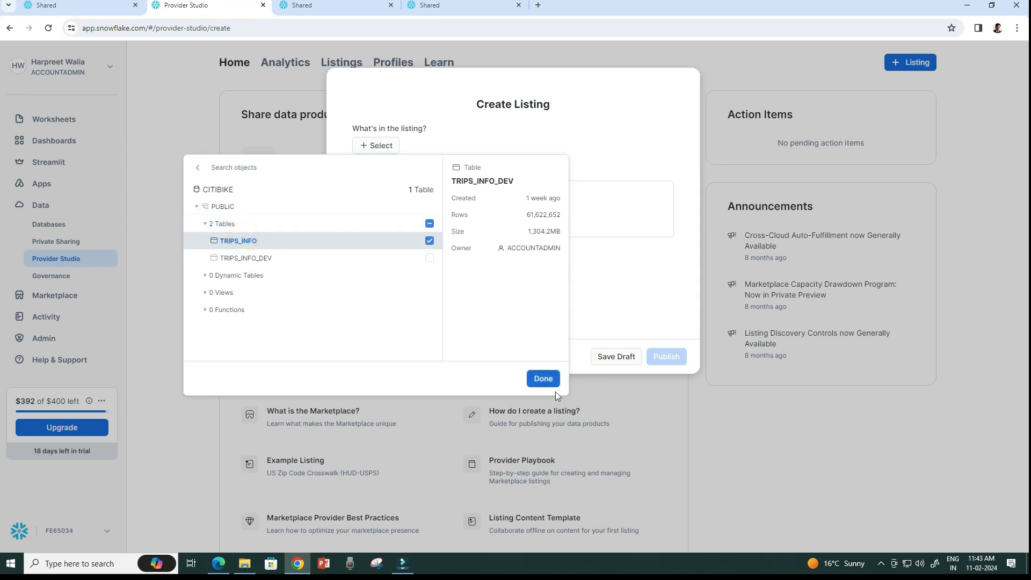
click(544, 380)
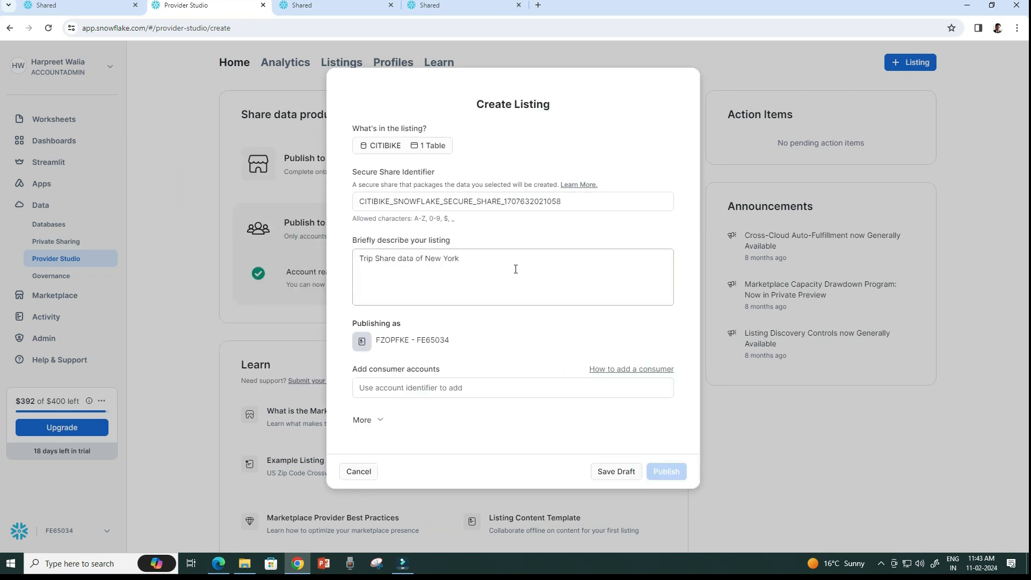
click(461, 393)
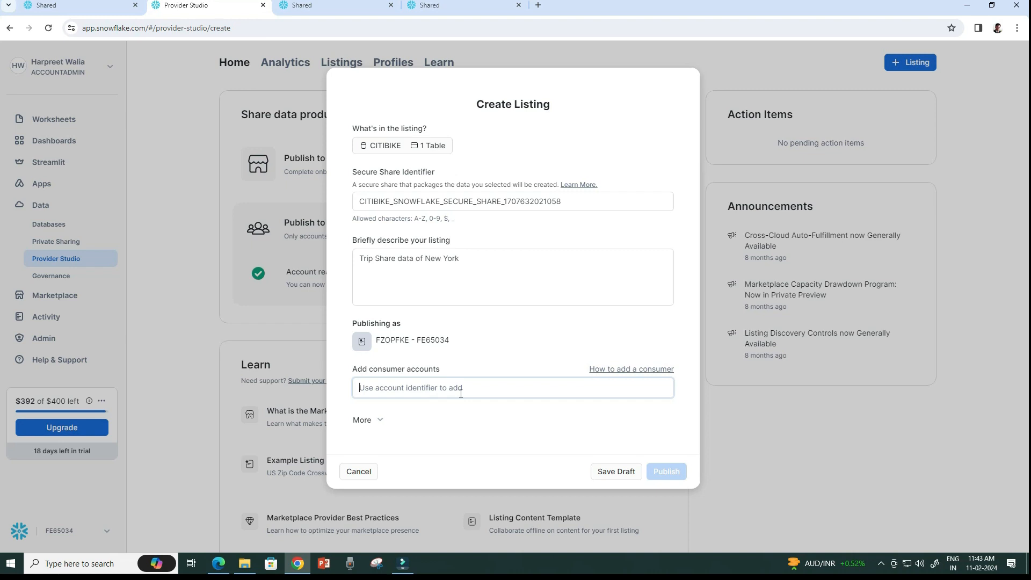
click(624, 369)
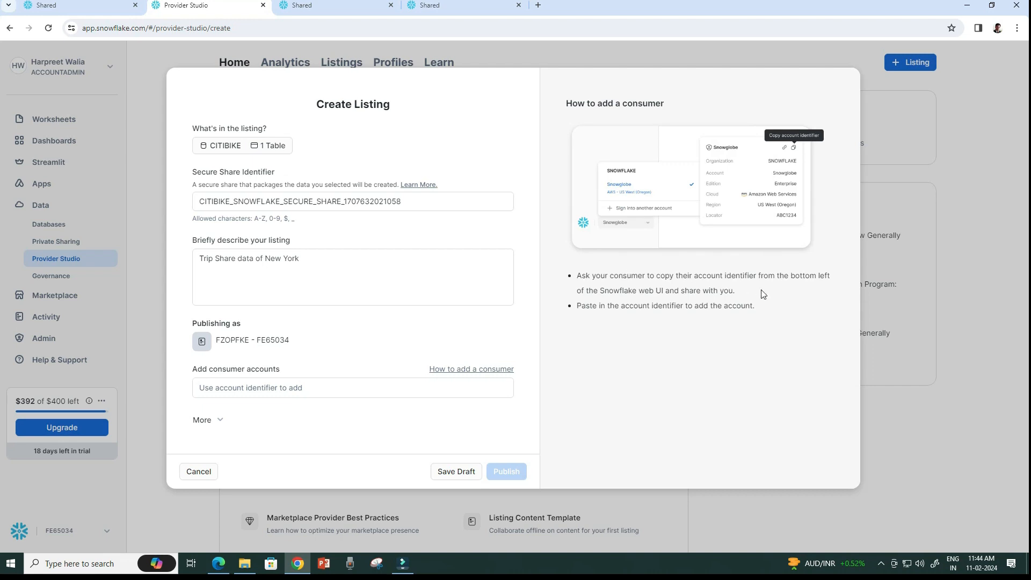
Copy the consumer account's identifier from the account switcher in the consumer tab.
click(337, 5)
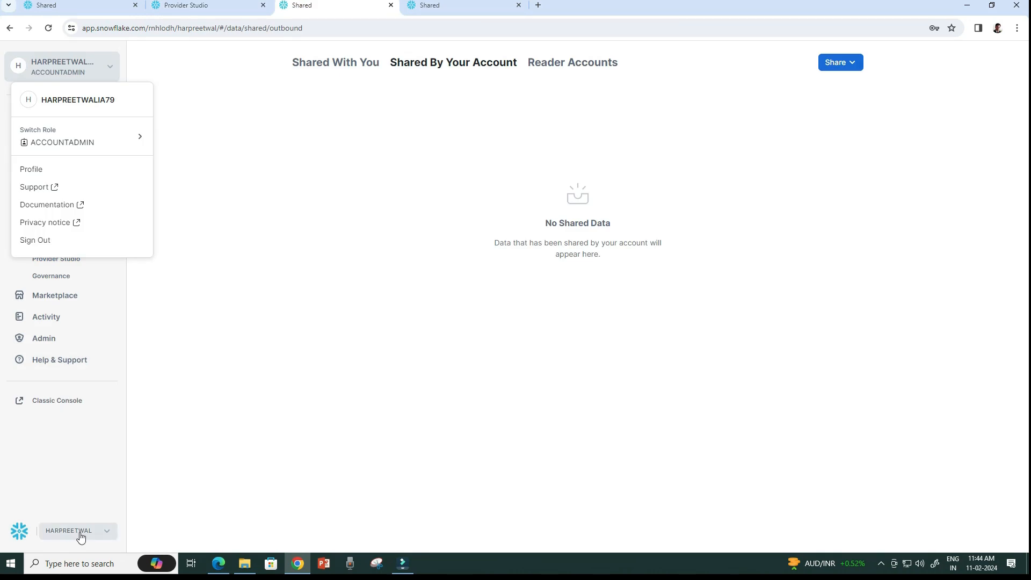
click(105, 534)
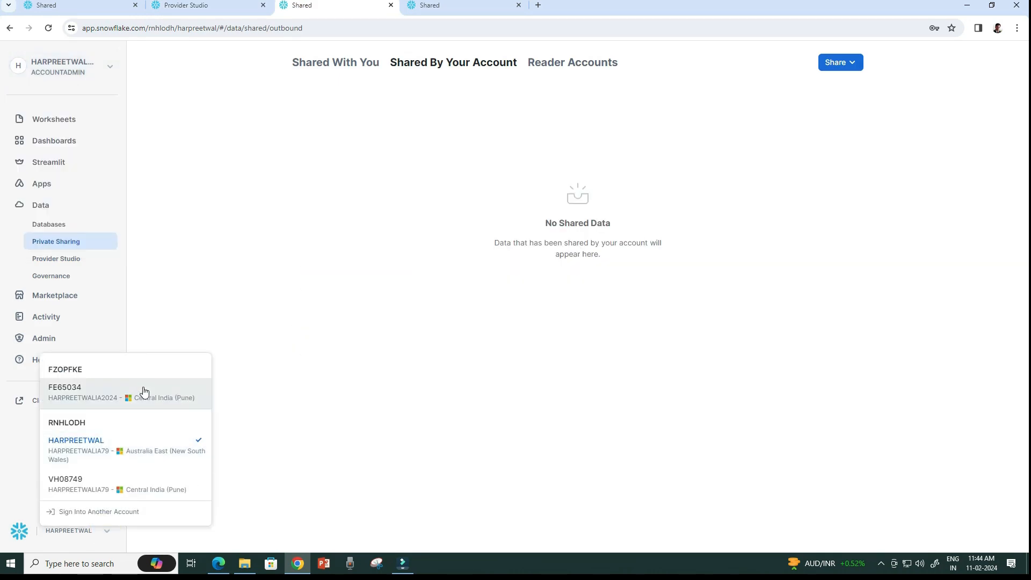
mouse_move(144, 391)
mouse_move(149, 448)
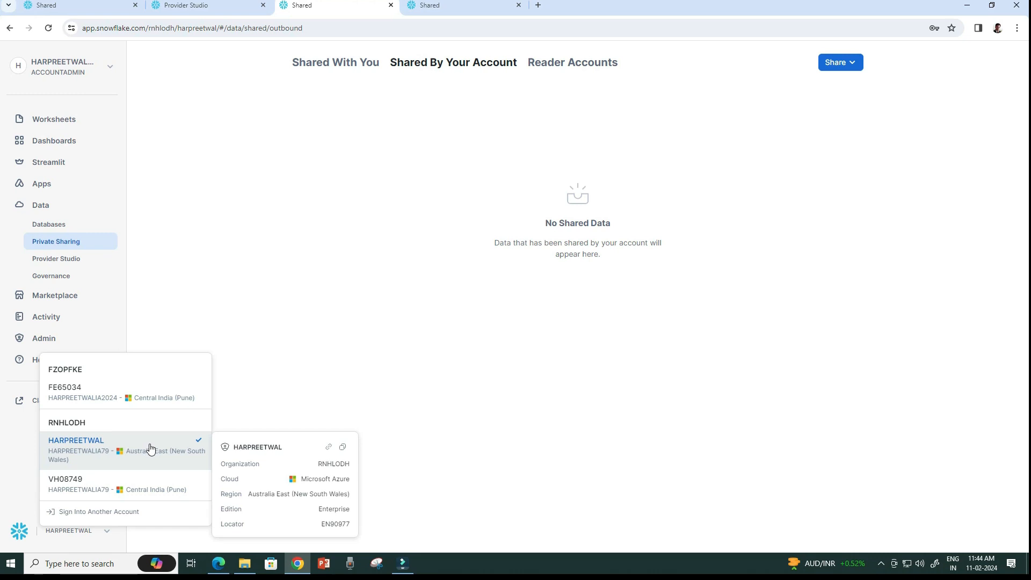
click(343, 448)
click(343, 448)
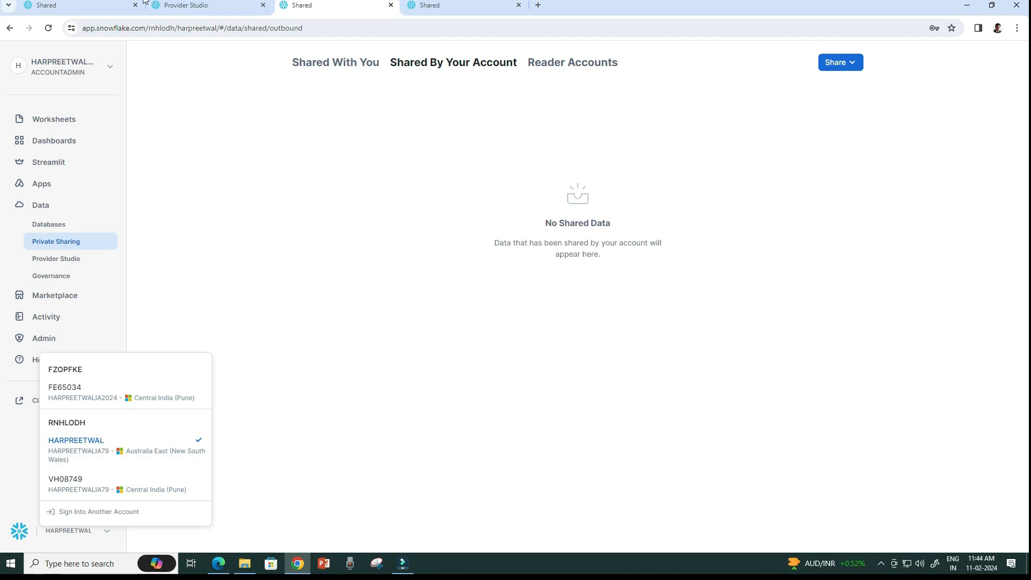
click(94, 7)
Add the consumer account to the listing using the pasted account identifier.
click(183, 7)
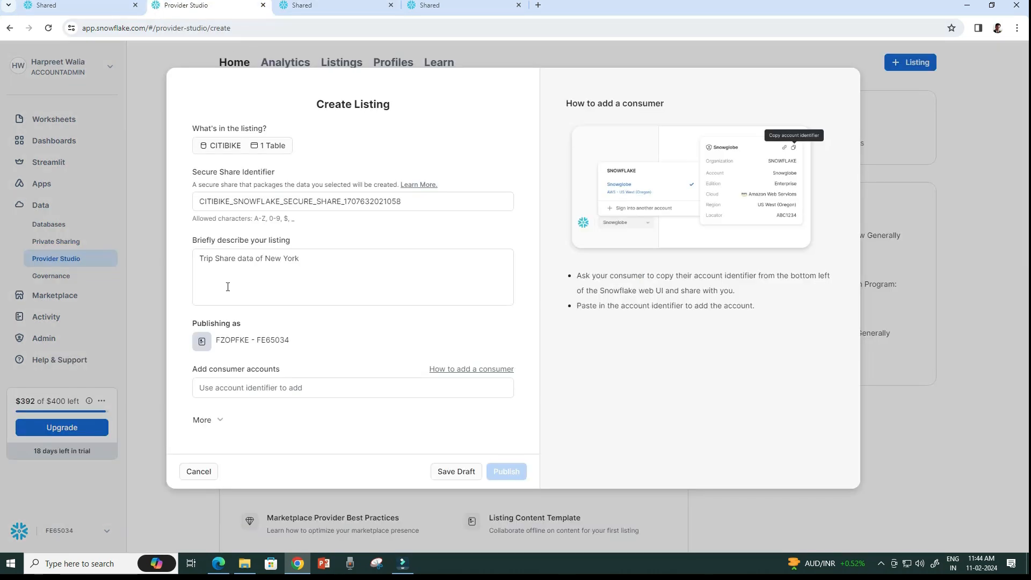
click(237, 388)
key(ctrl+v)
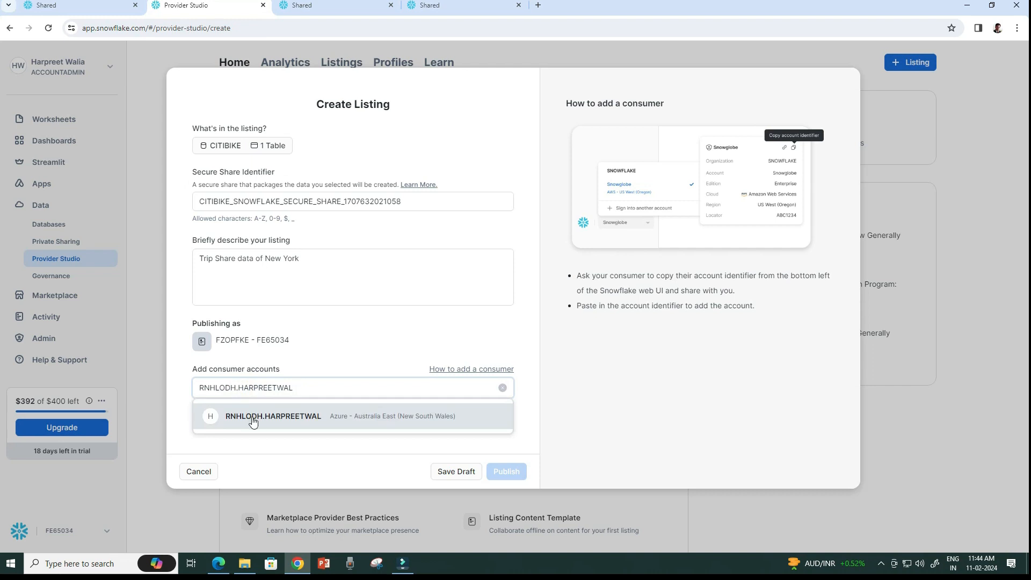
click(253, 422)
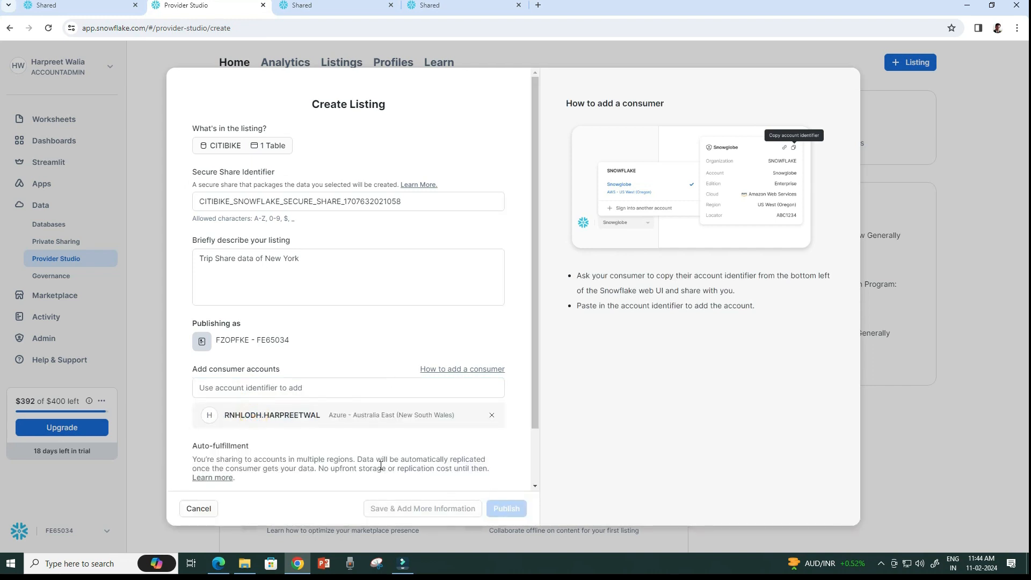
Choose COMPUTE_WH_SM as the setup warehouse and publish the listing.
click(418, 456)
drag(536, 412, 527, 484)
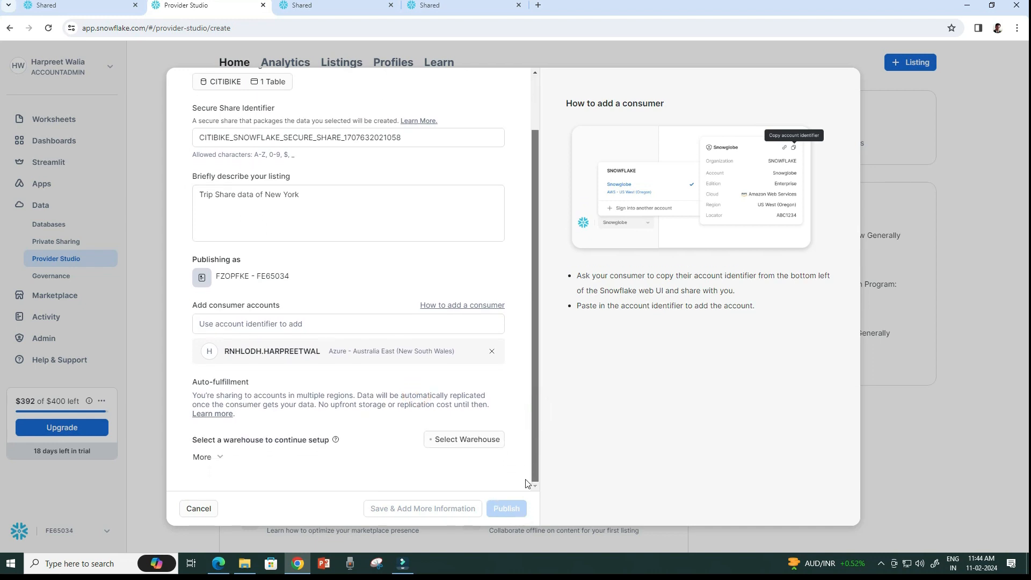
click(479, 446)
click(485, 493)
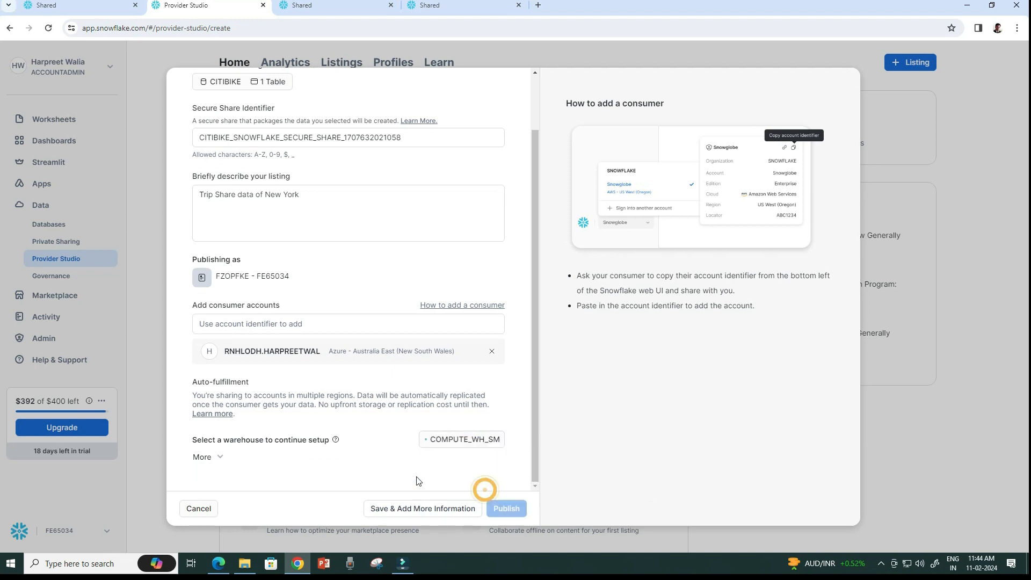
click(507, 509)
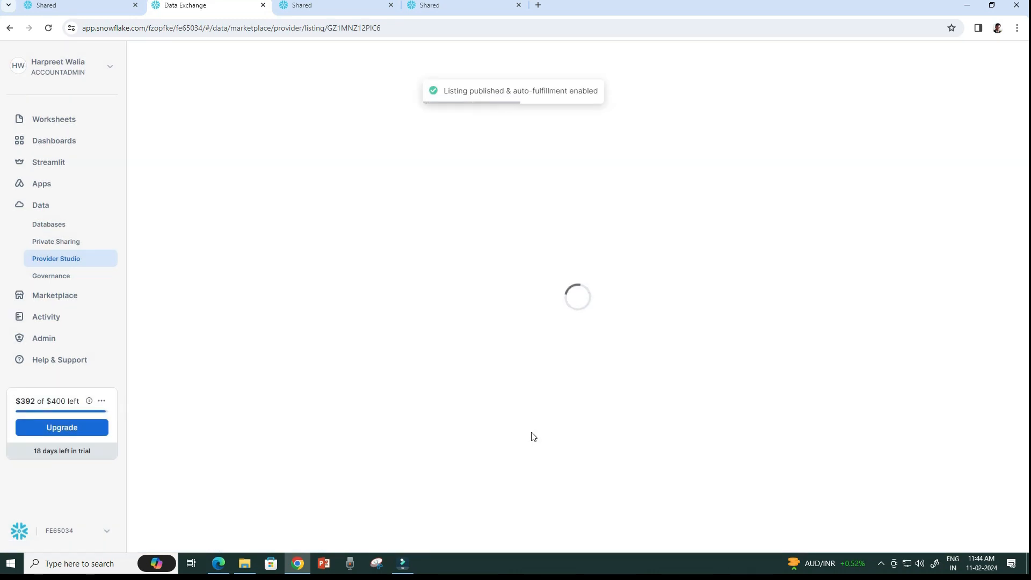
Check Shared By Your Account for the CITIBIKE share, then view the consumer's shared listings.
click(228, 61)
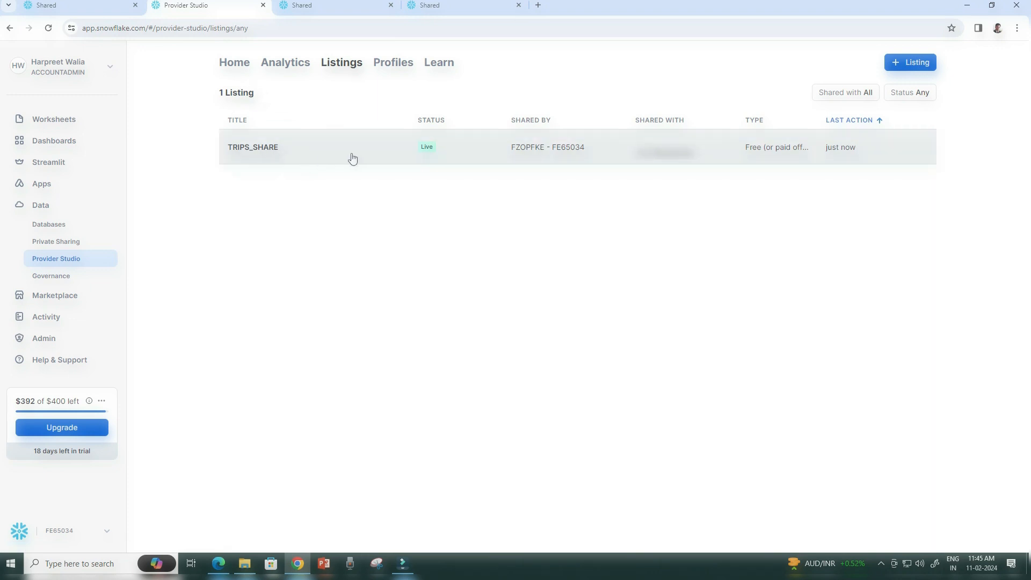
click(54, 245)
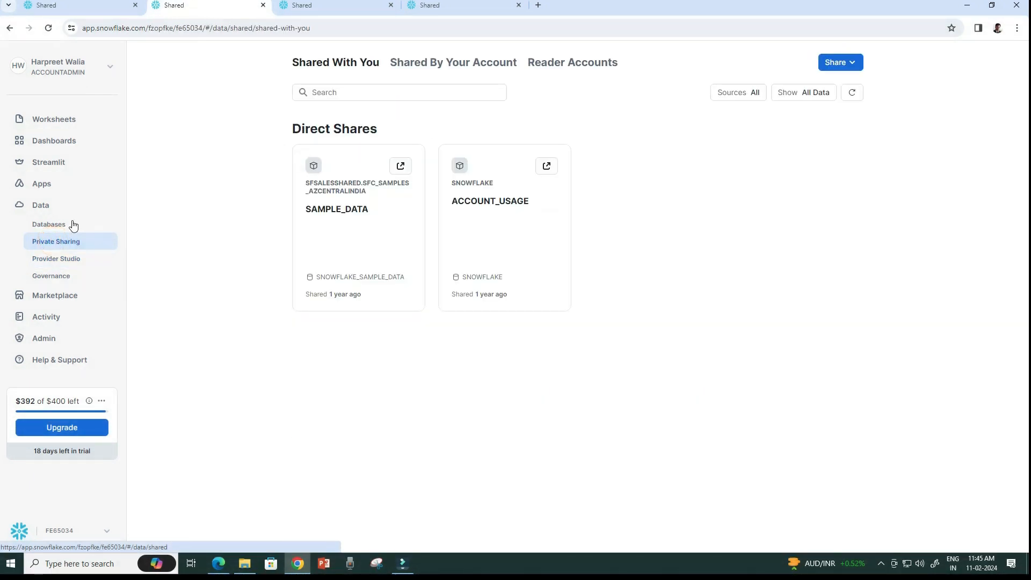
click(459, 65)
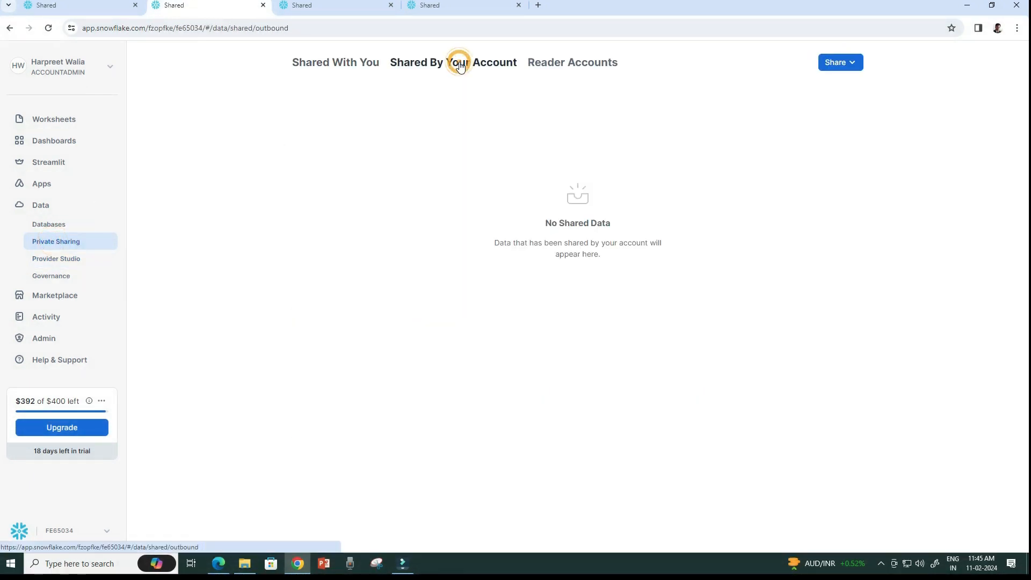
click(468, 31)
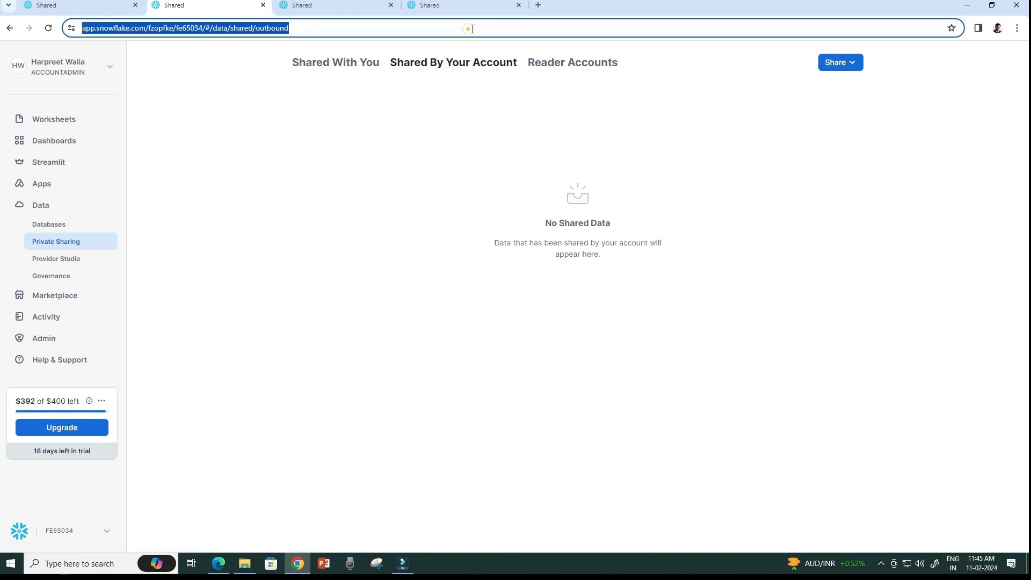
key(Return)
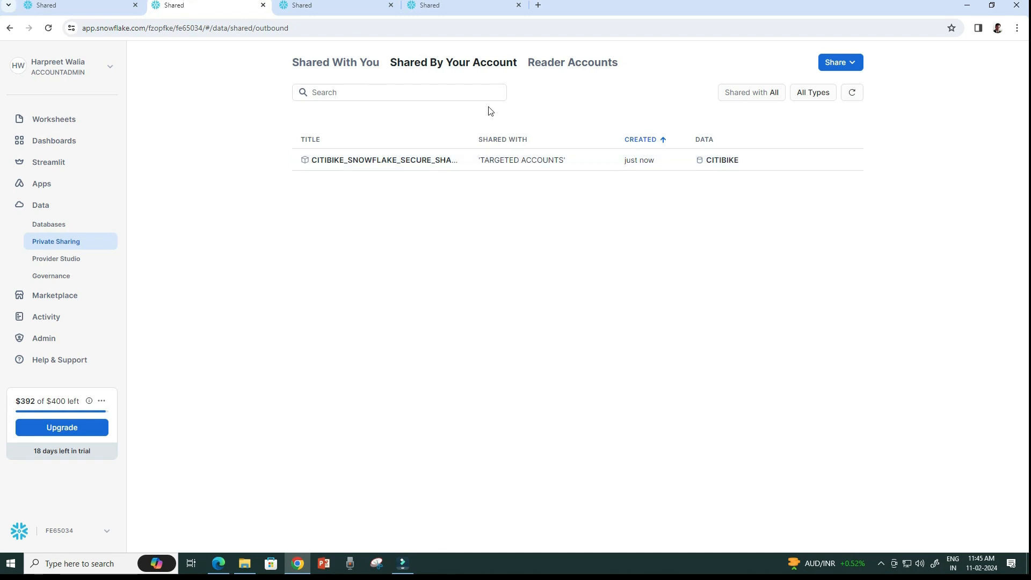
click(331, 6)
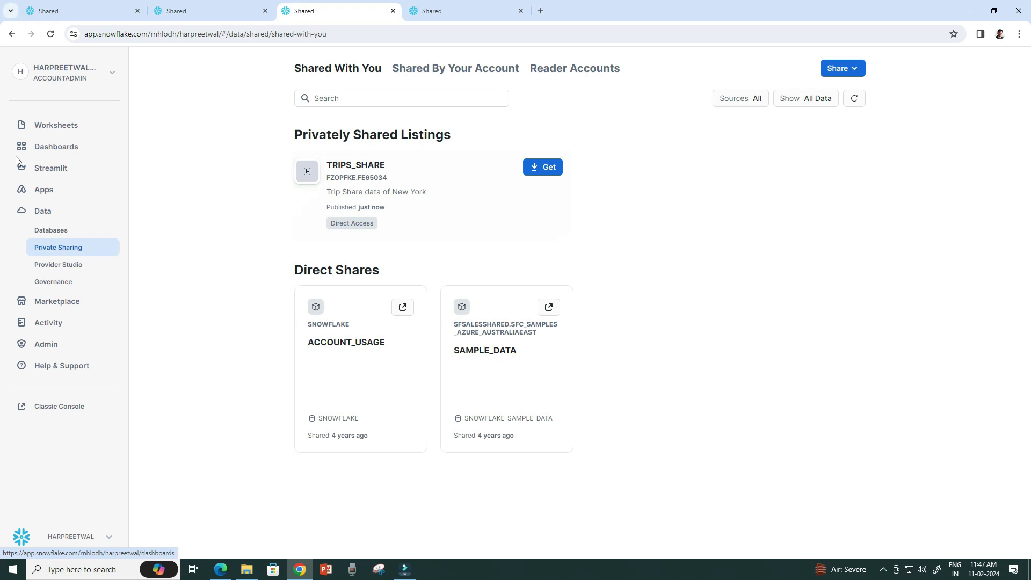
Refresh the consumer account's database list.
click(56, 233)
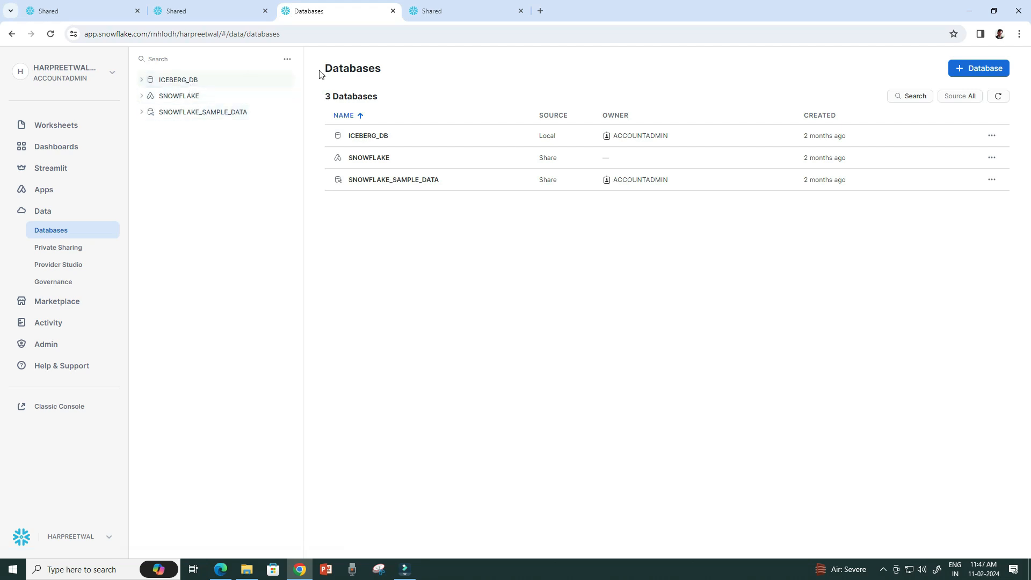
click(288, 63)
click(277, 83)
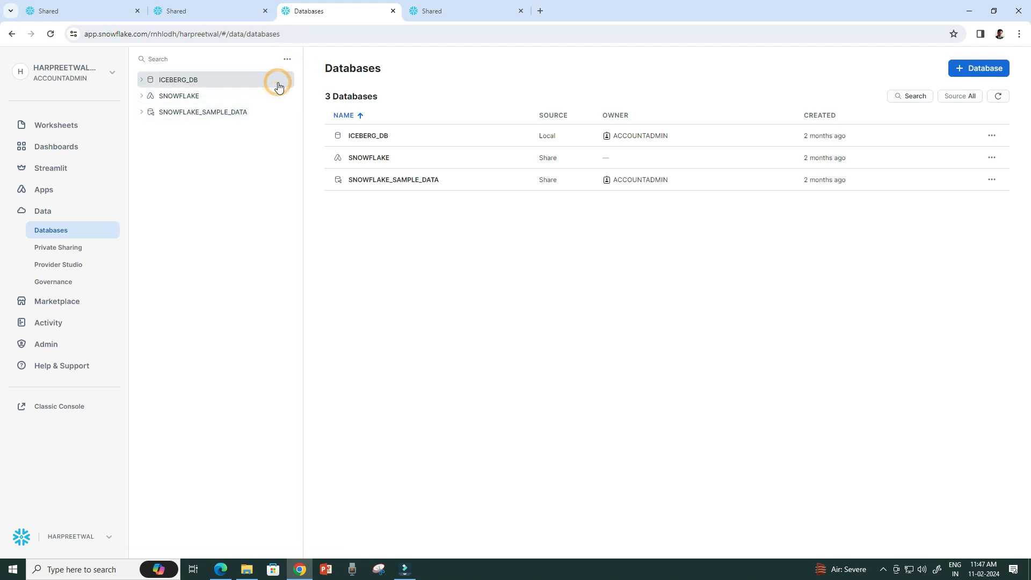
Try getting TRIPS_SHARE on Private Sharing, dismiss the preparation notice, and reload the page.
click(68, 252)
click(554, 169)
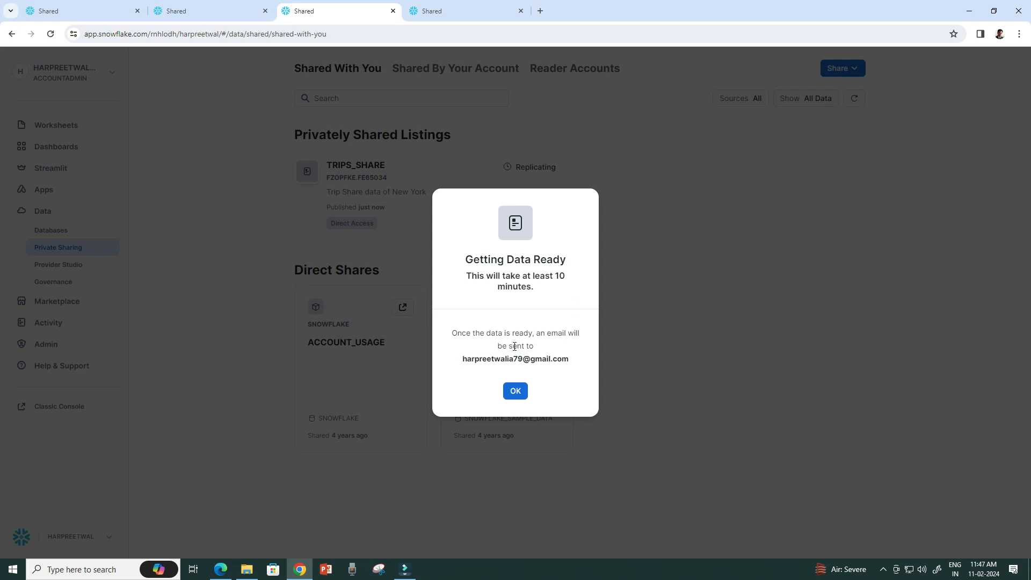
click(514, 393)
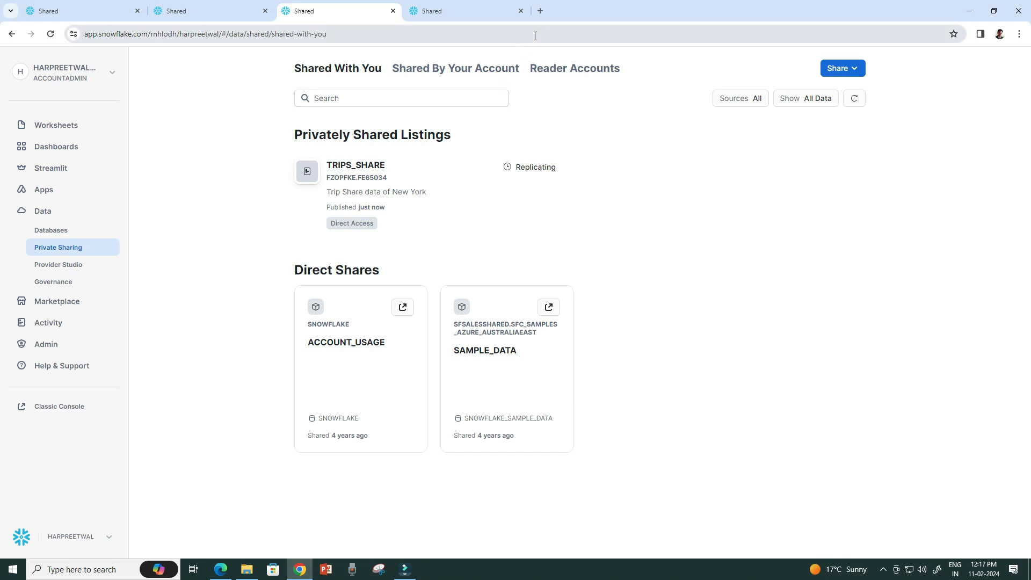
click(535, 36)
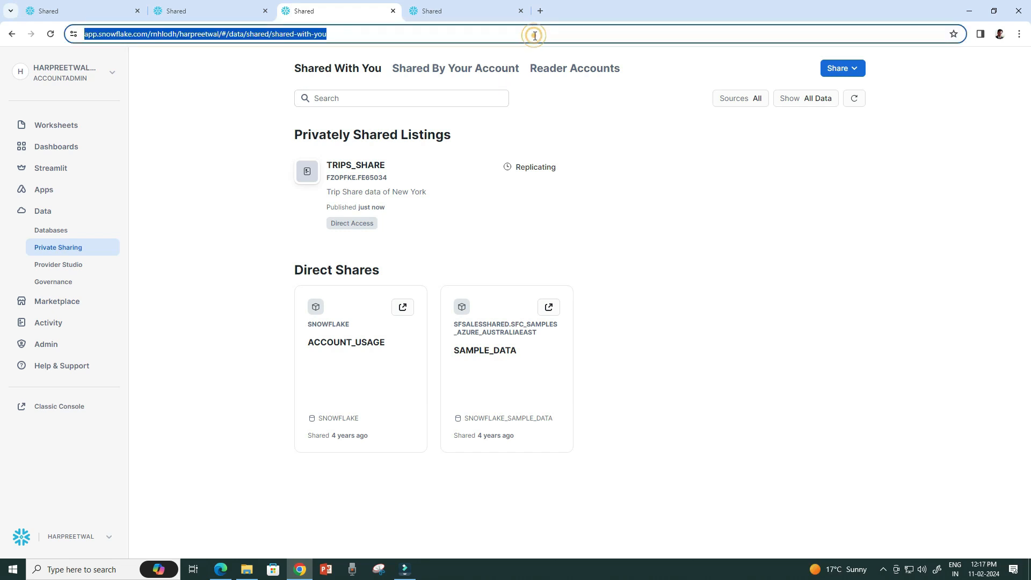
key(Return)
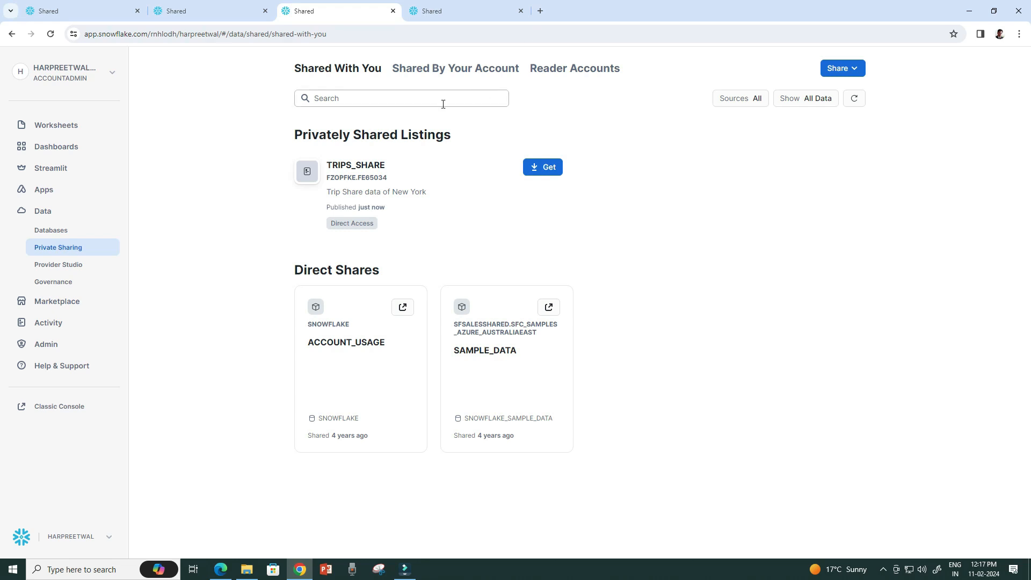
Start getting TRIPS_SHARE and save a consumer profile with first name, last name and email.
click(547, 170)
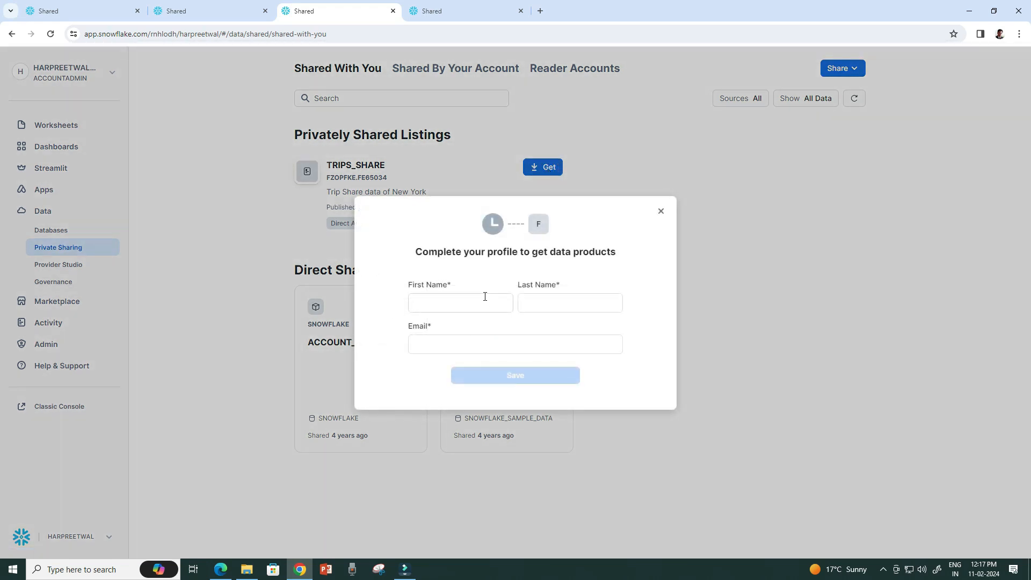
click(474, 305)
click(474, 305)
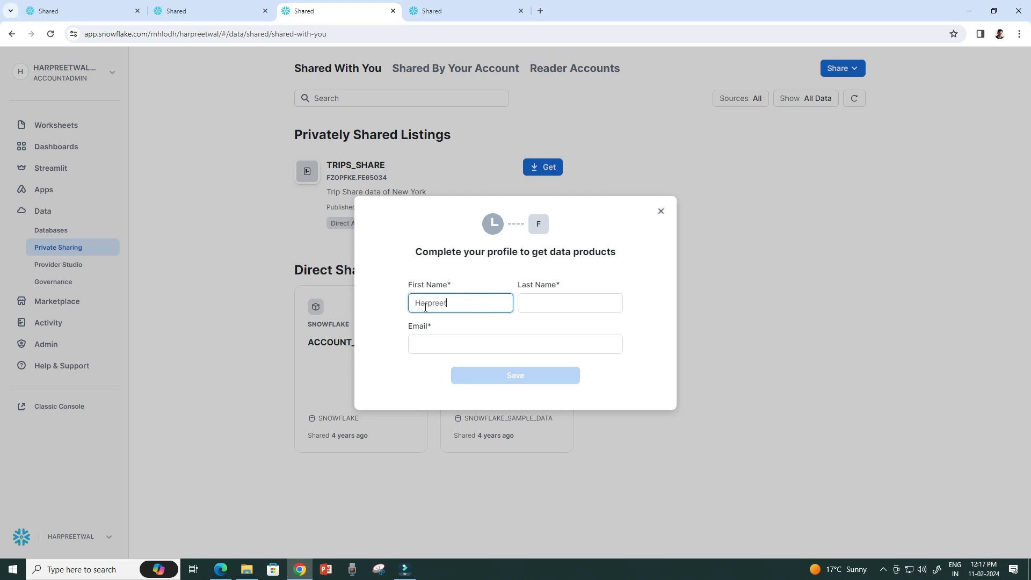
key(Tab)
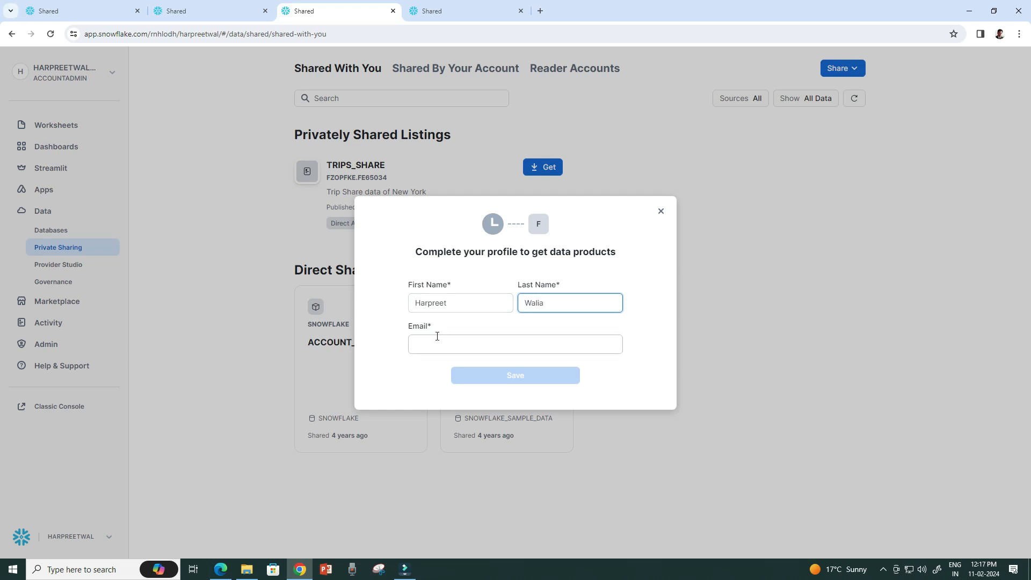
key(Tab)
click(439, 347)
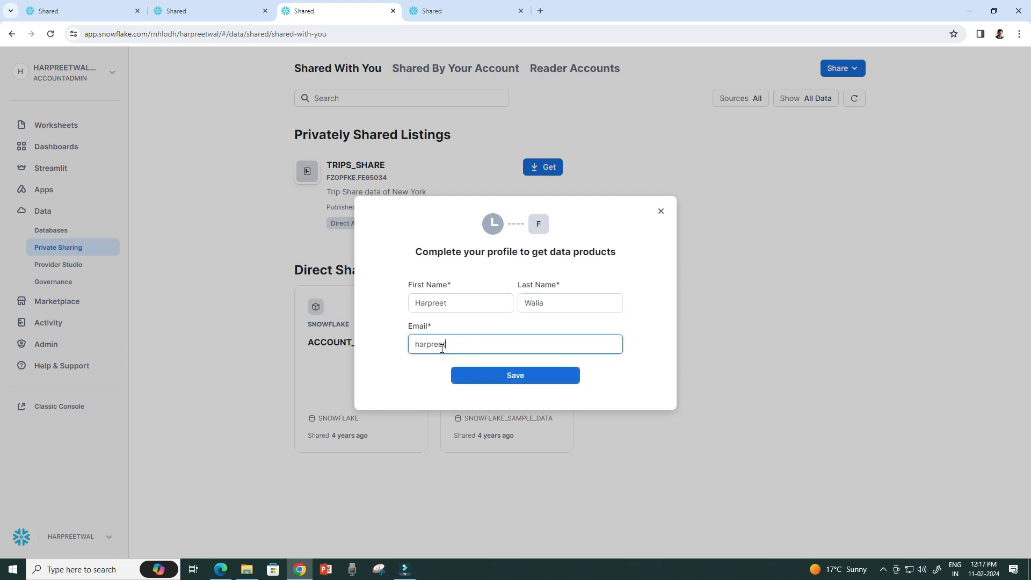
click(504, 383)
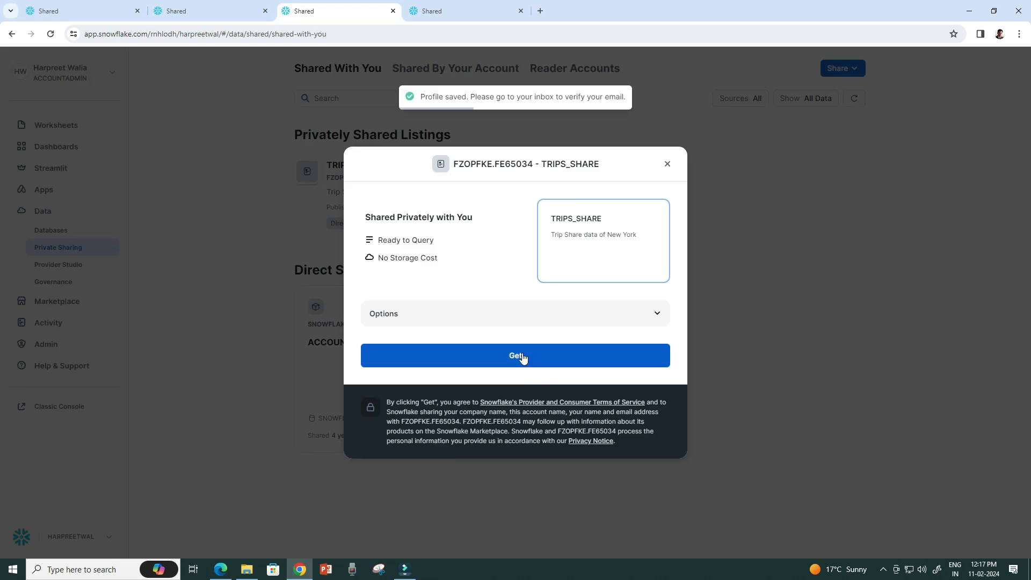
Get TRIPS_SHARE as database TRIPS_SHARE without adding roles, and open it in a worksheet.
click(657, 315)
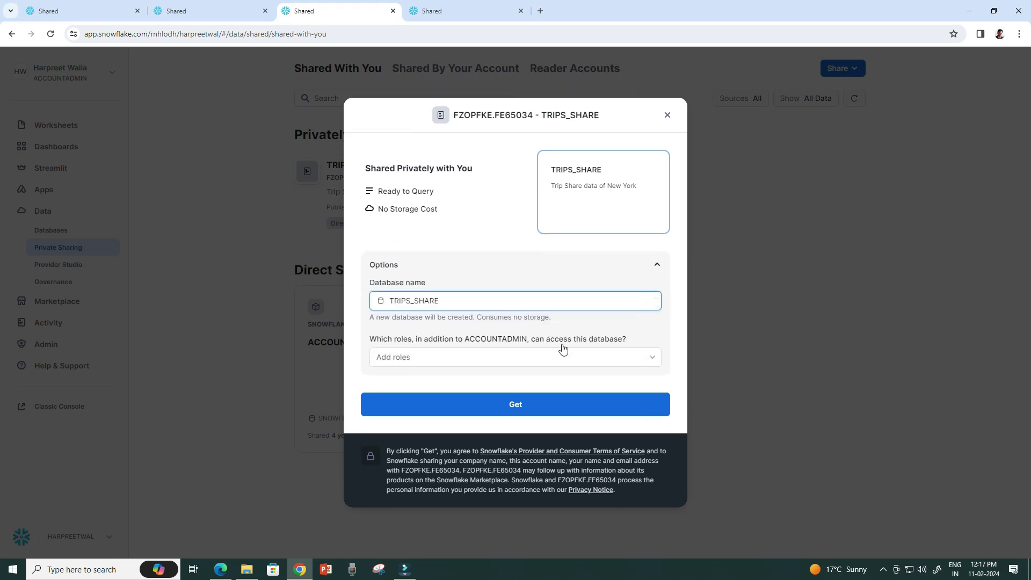
click(651, 360)
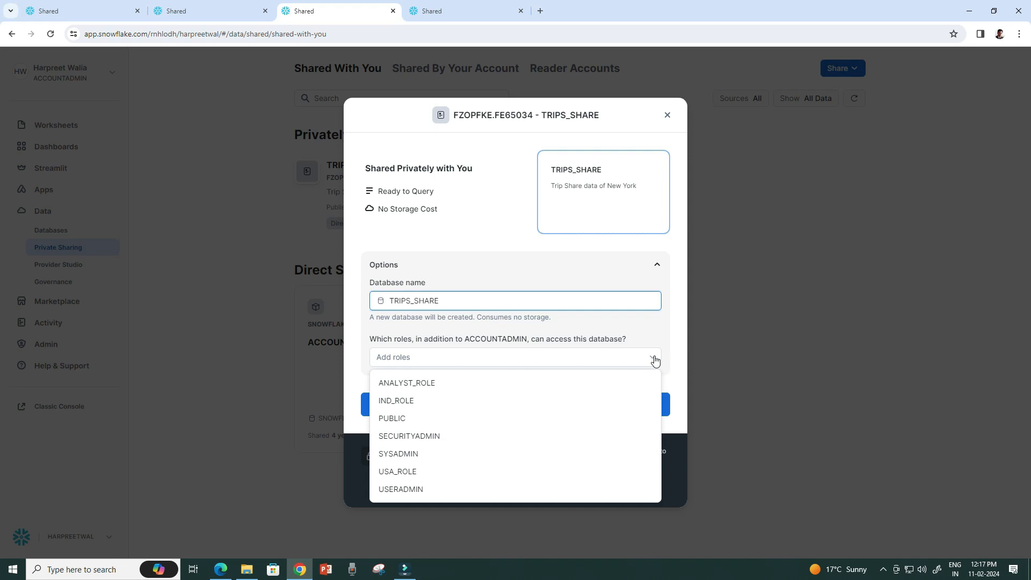
click(654, 359)
click(529, 403)
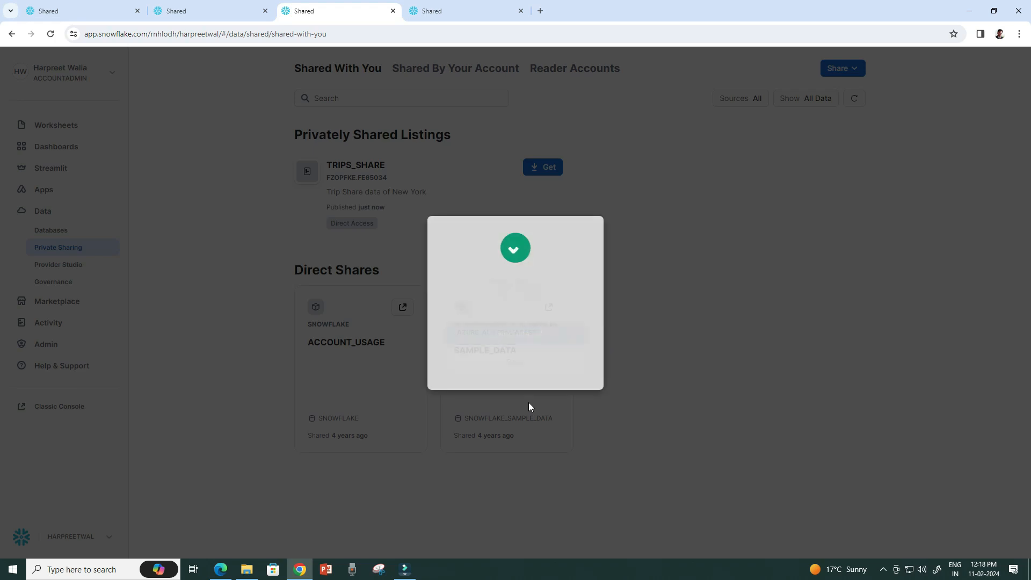
click(541, 331)
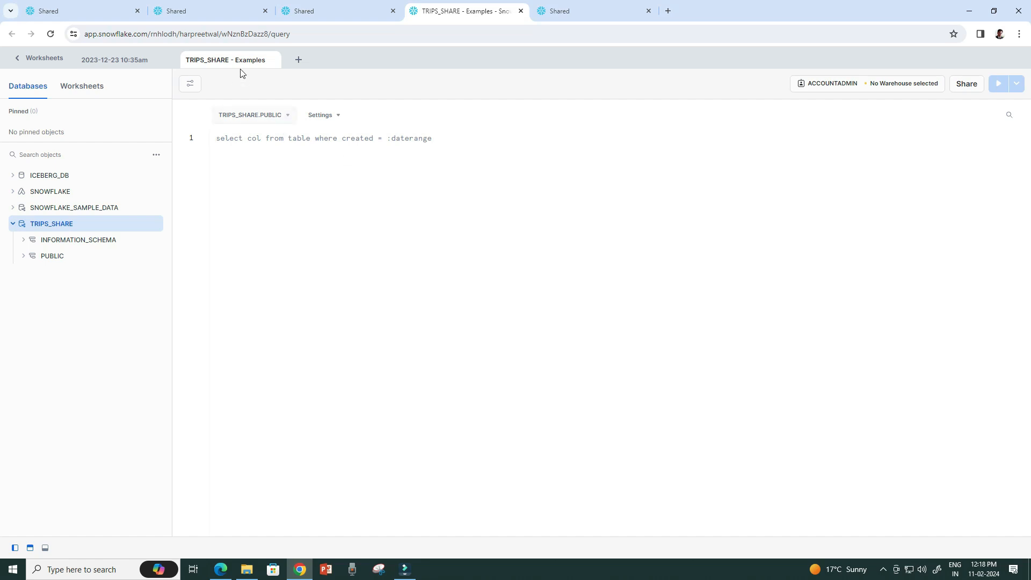
Rename the TRIPS_SHARE worksheet to 'Worksheet Module 8'.
click(215, 62)
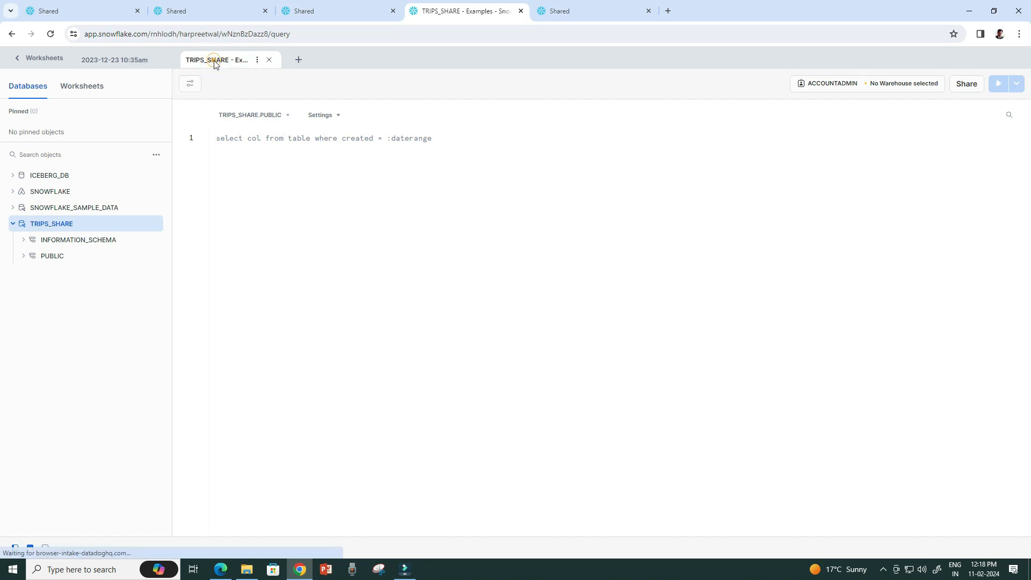
click(257, 59)
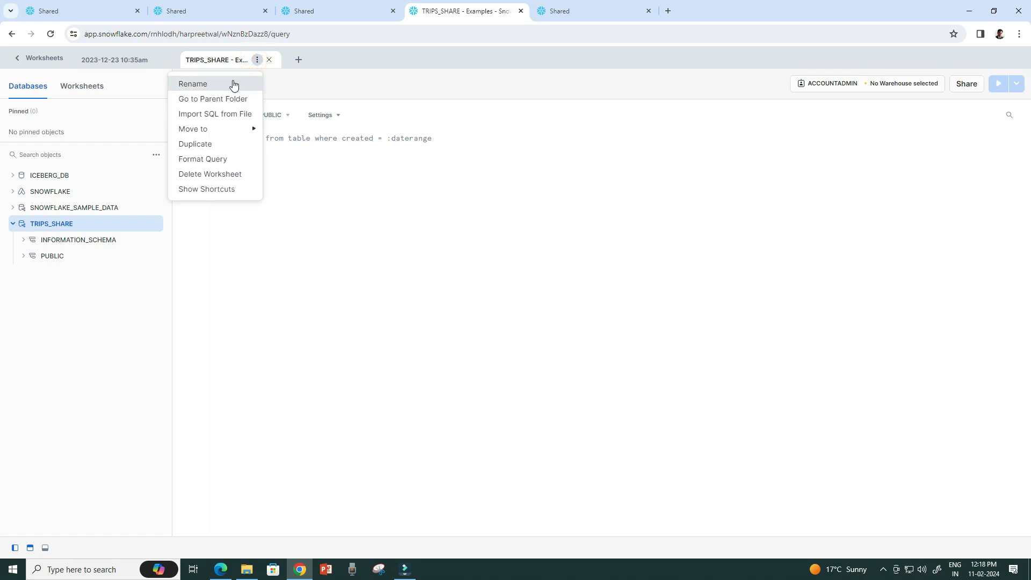
click(232, 84)
text(Worksh)
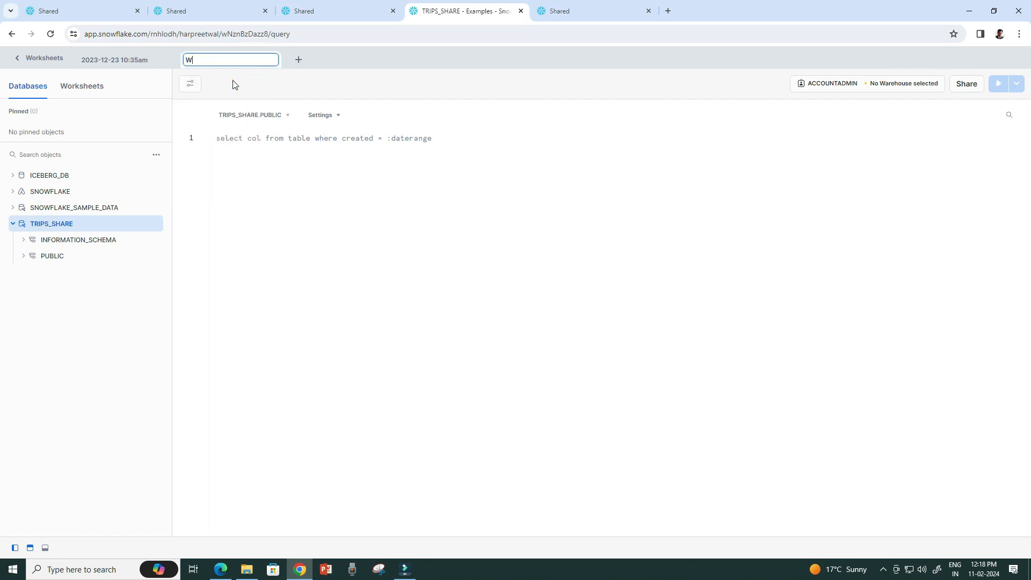
text(eet Module 8)
click(411, 149)
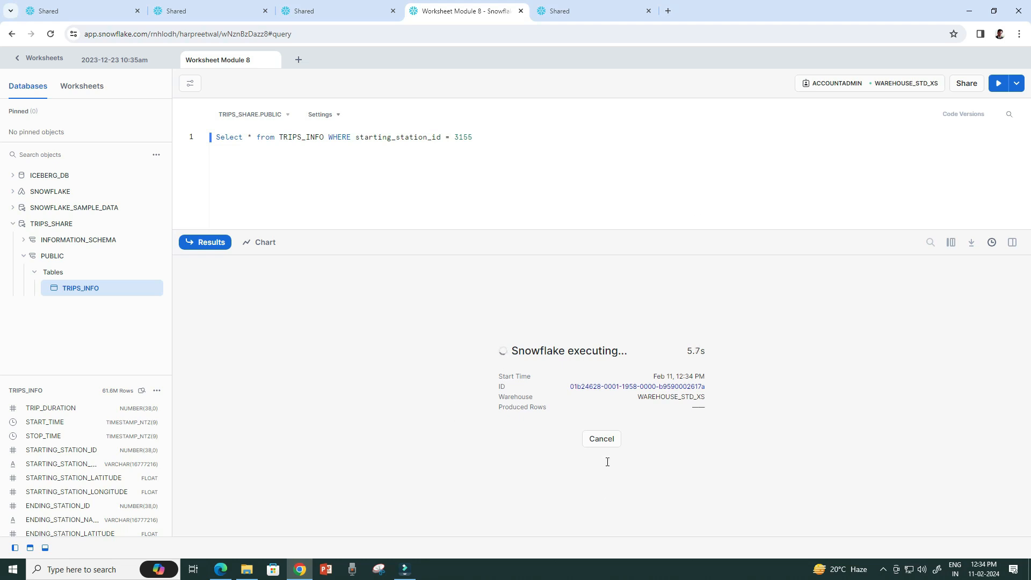
Confirm station 3155 trips start at Lexington Ave & E 63 St, then create a provider SQL worksheet.
click(604, 443)
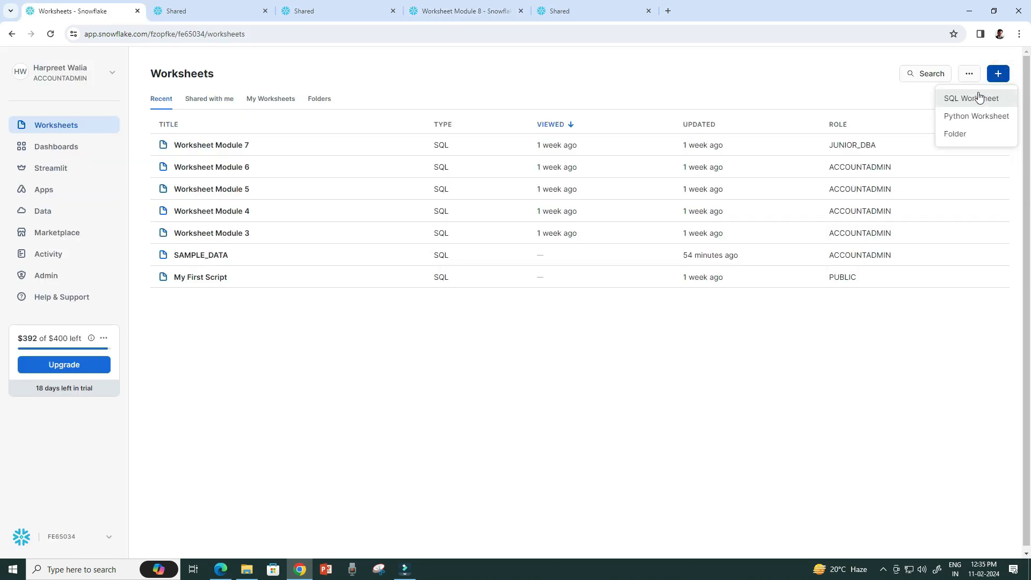
click(978, 97)
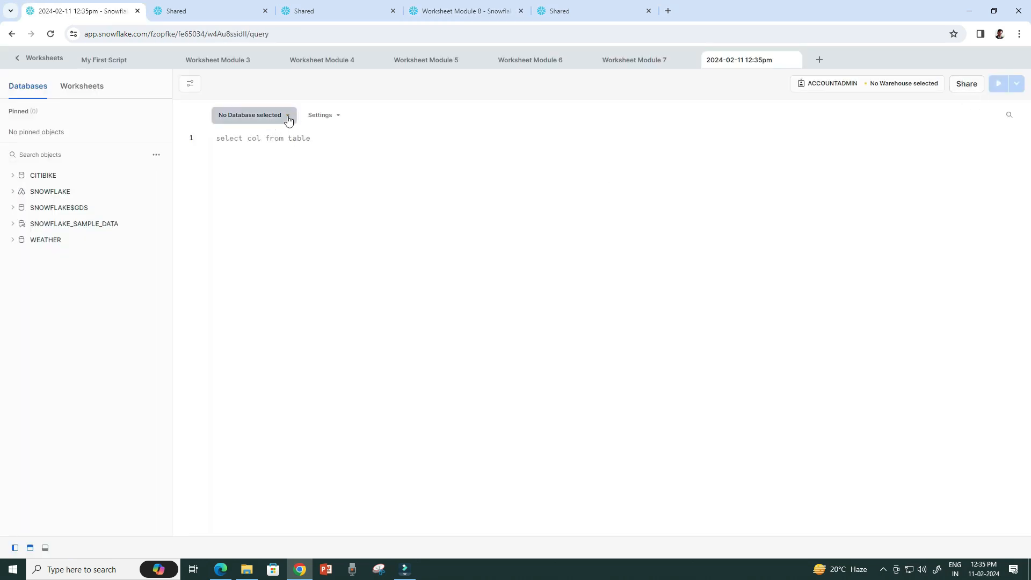
Set the worksheet context to CITIBIKE with the COMPUTE_WH_SM warehouse.
click(288, 119)
click(269, 167)
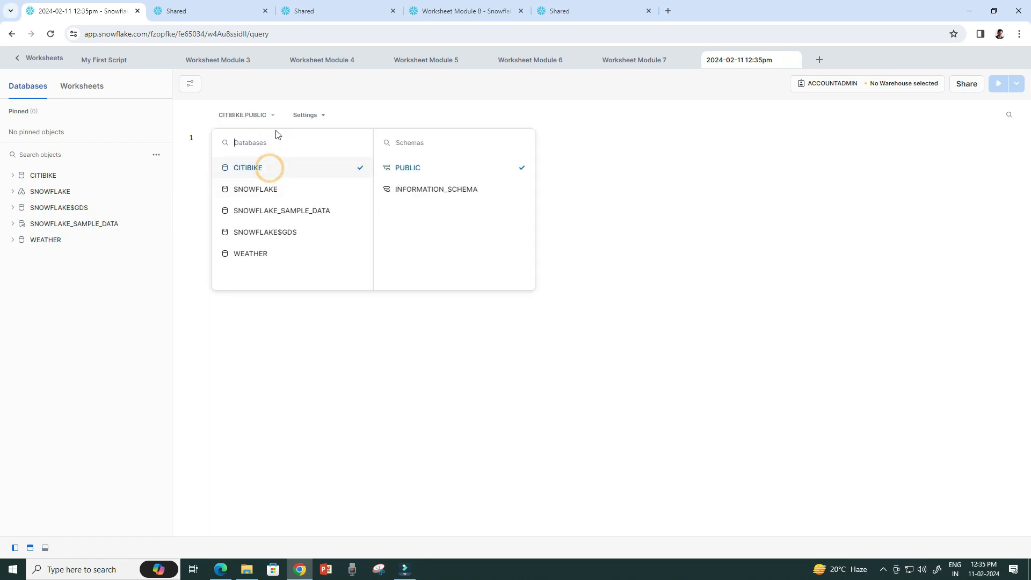
click(654, 203)
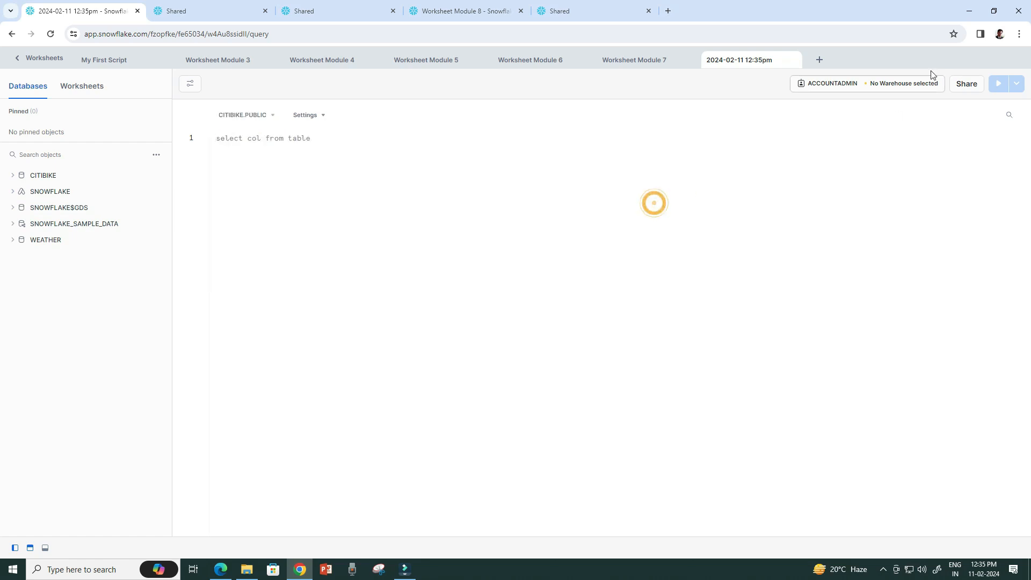
click(913, 85)
click(862, 137)
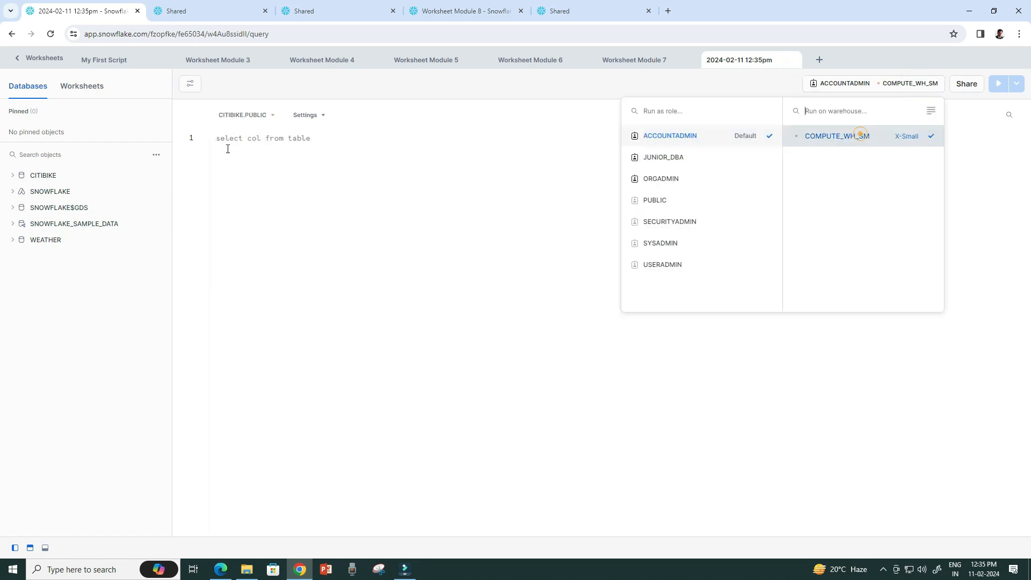
click(263, 141)
Update station 3155's name to Lex Ave & E 63 St in TRIPS_INFO and verify with a SELECT.
text(UPDATE TRIPS_INFO SET STARTING_STATION_NAME = 'Lex Ave & E 63 St'  WHERE starting_station_id = 3155)
click(998, 84)
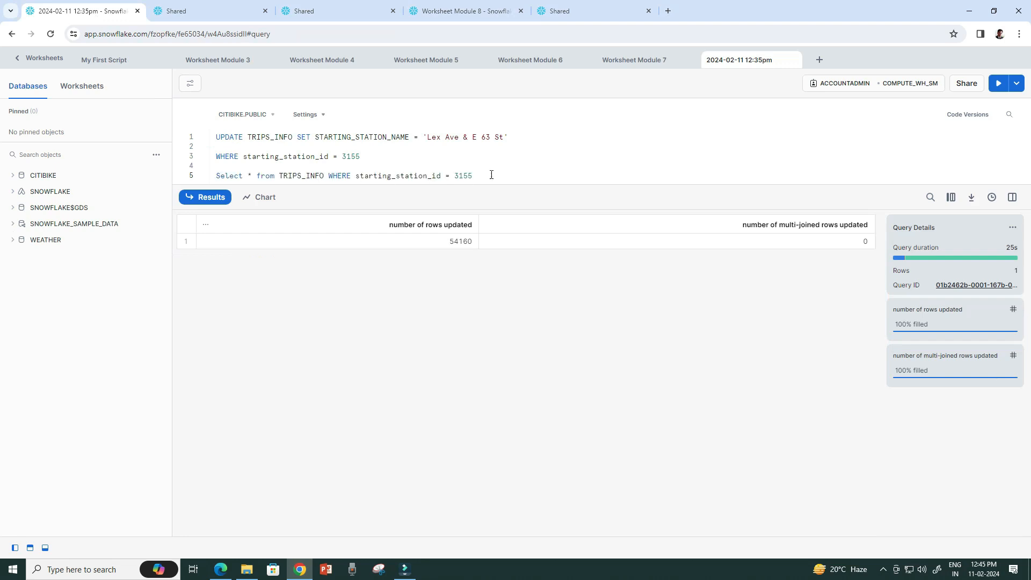
drag(491, 175, 215, 176)
click(999, 84)
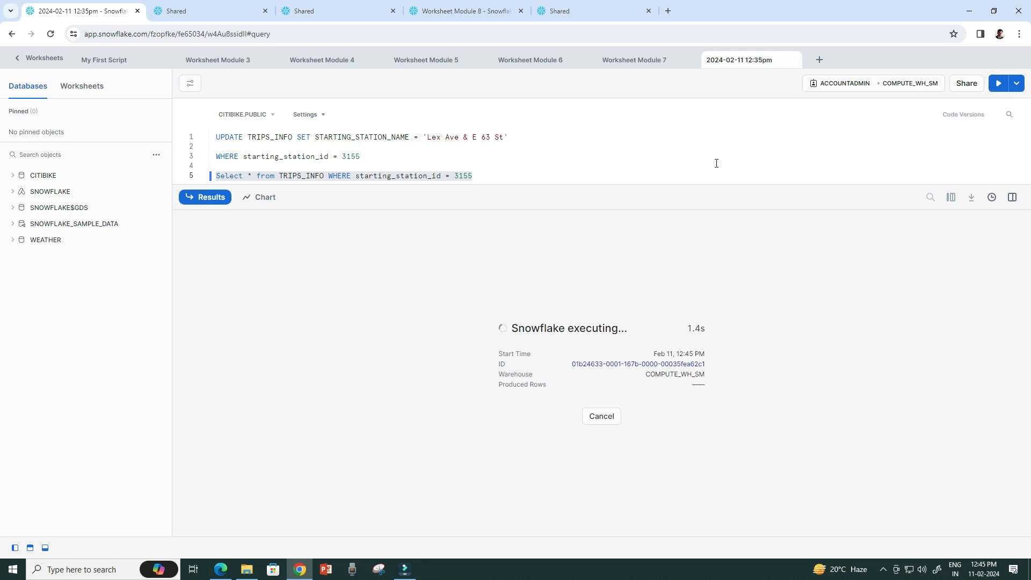
click(509, 178)
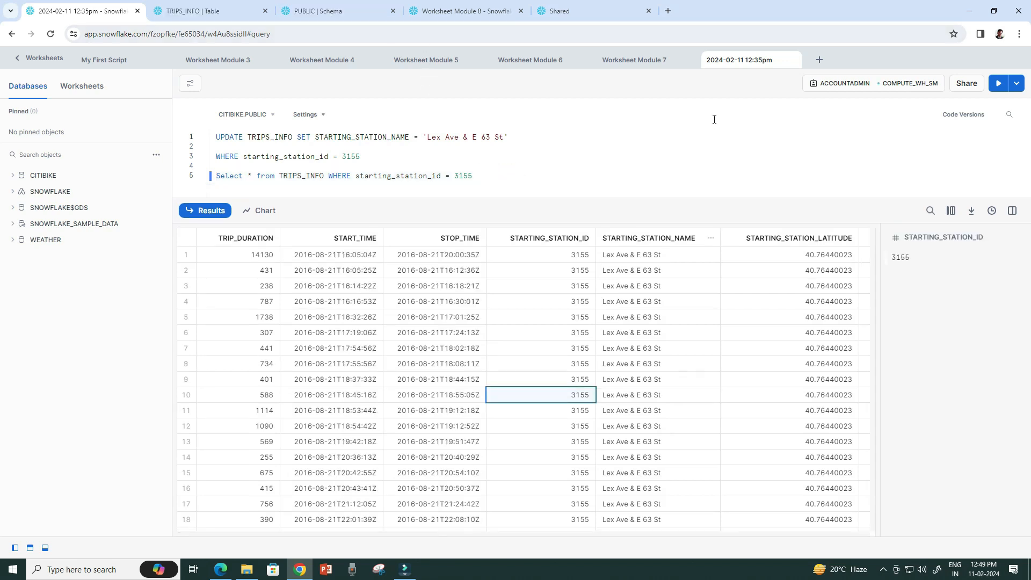
Name the provider worksheet 'Worksheet Module 8' and rerun the consumer's station 3155 query.
double_click(750, 60)
text(Worksheet)
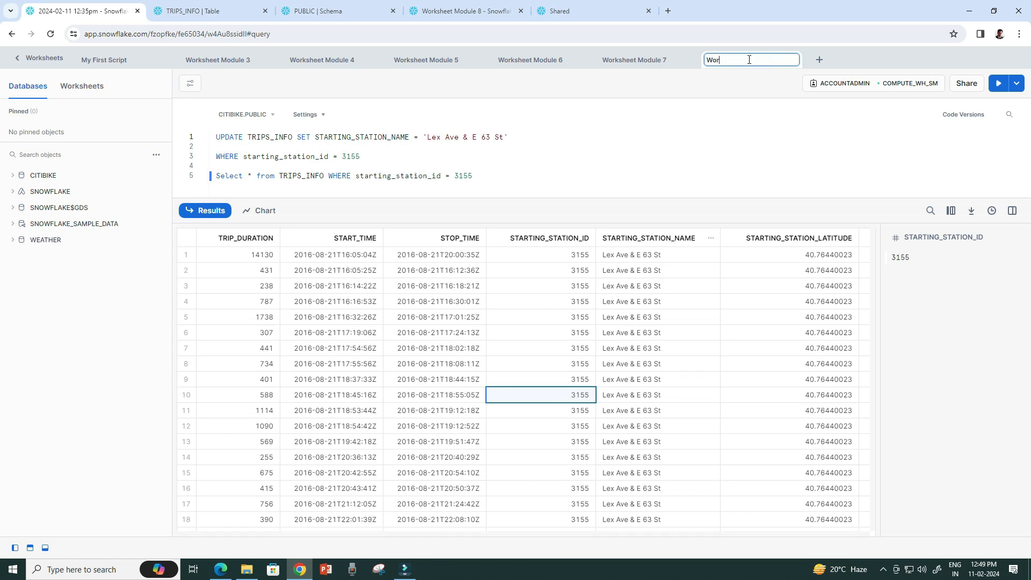
text( Module 8)
click(519, 161)
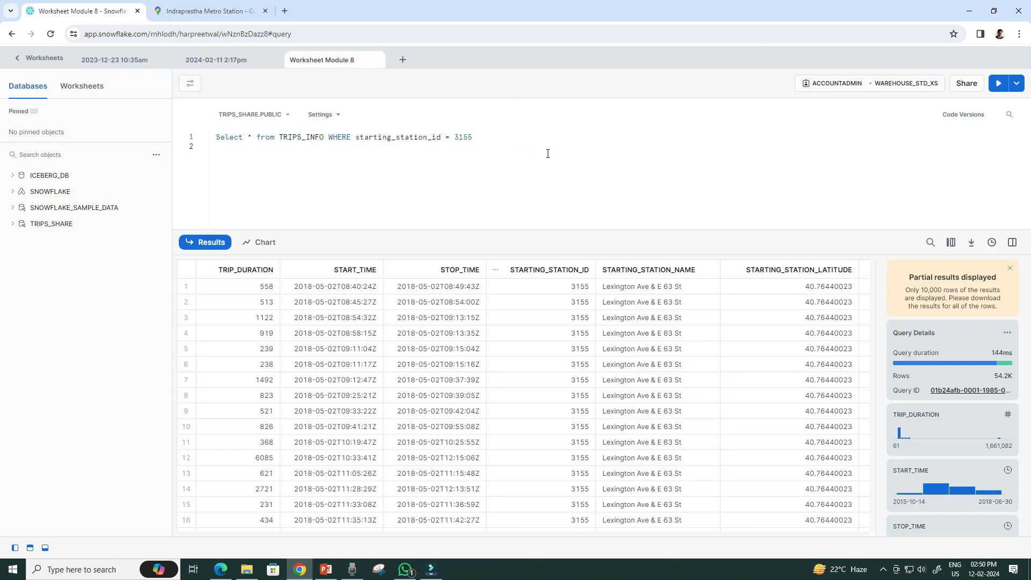
click(562, 138)
click(999, 83)
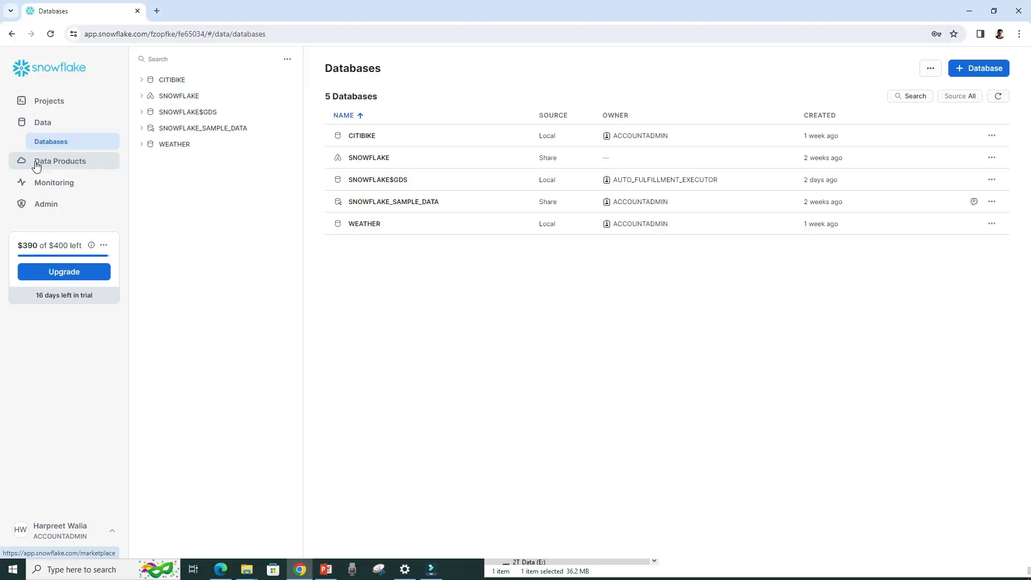
Open the TRIPS_SHARE listing in Provider Studio's Listings.
click(38, 160)
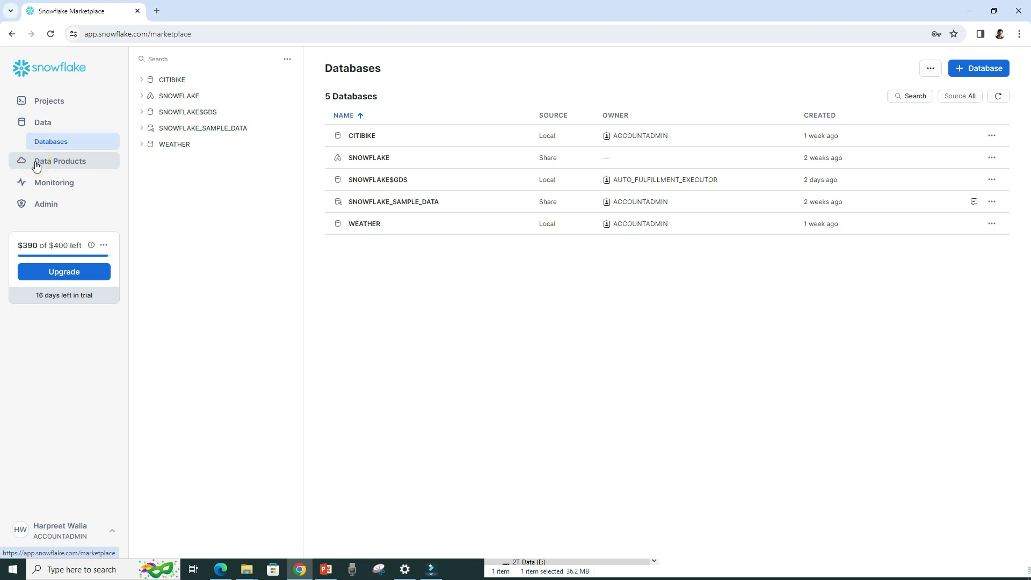
click(58, 237)
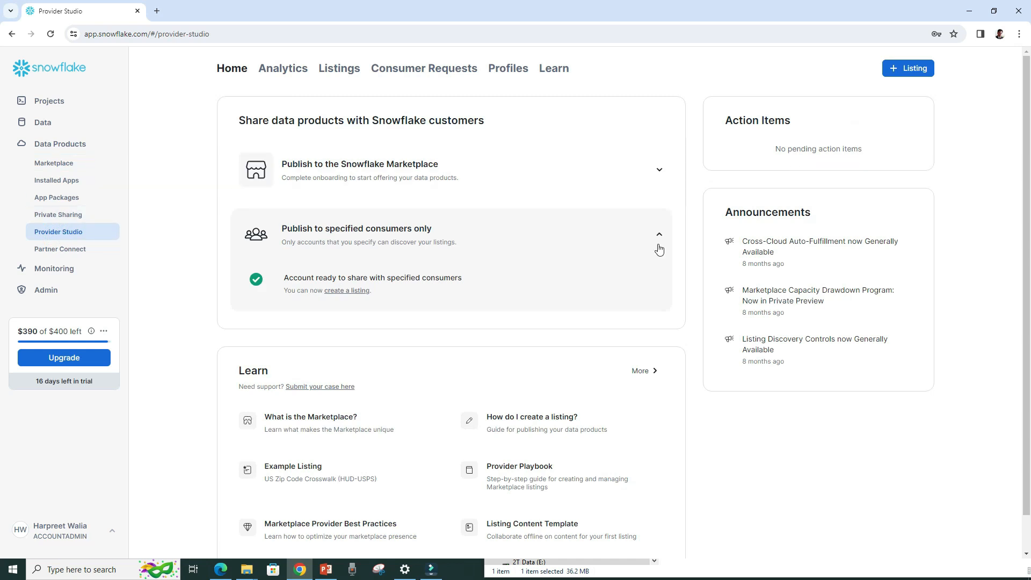
click(344, 72)
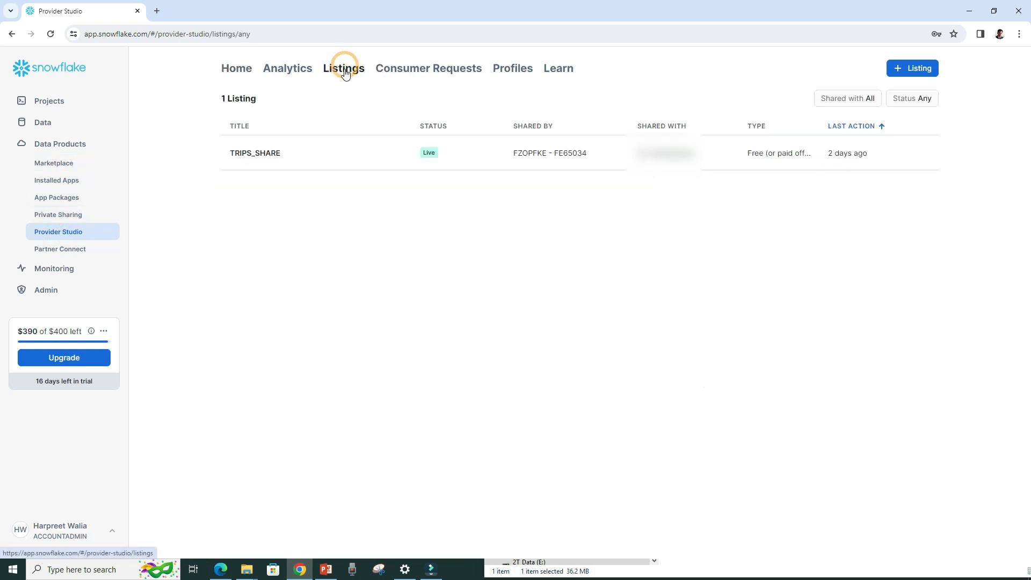
click(839, 159)
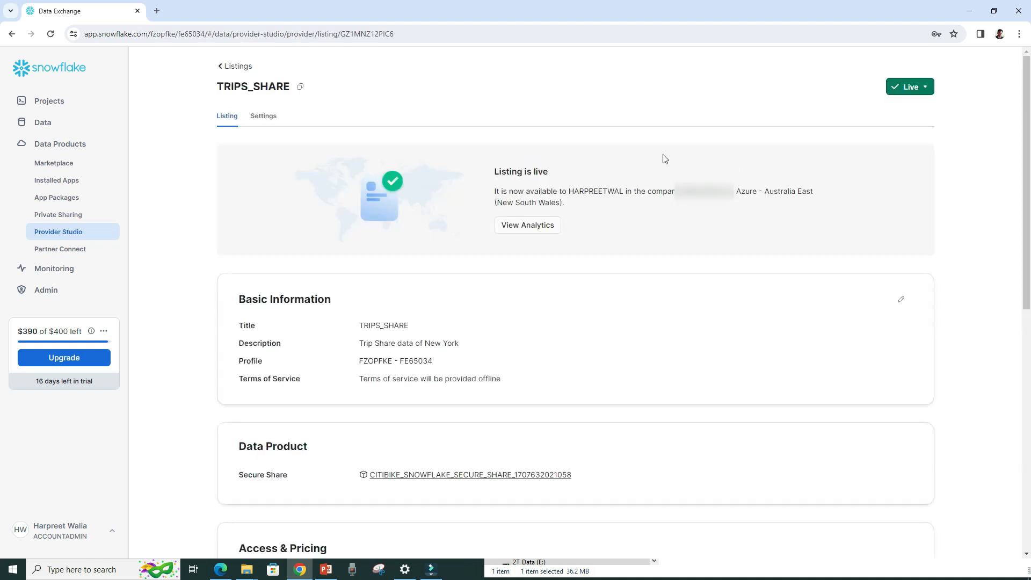
Unpublish the TRIPS_SHARE listing and confirm deleting it.
click(926, 92)
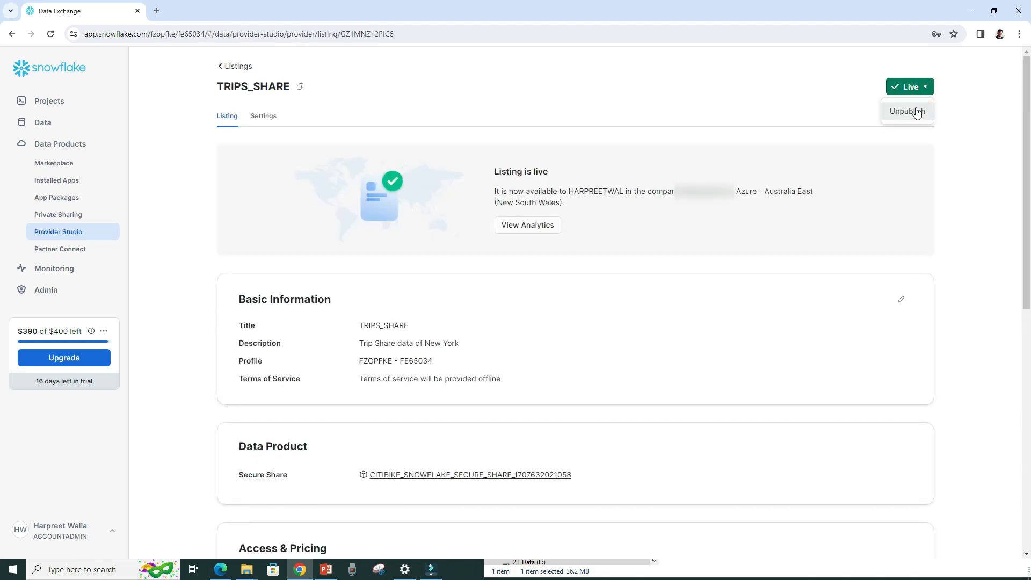
click(914, 108)
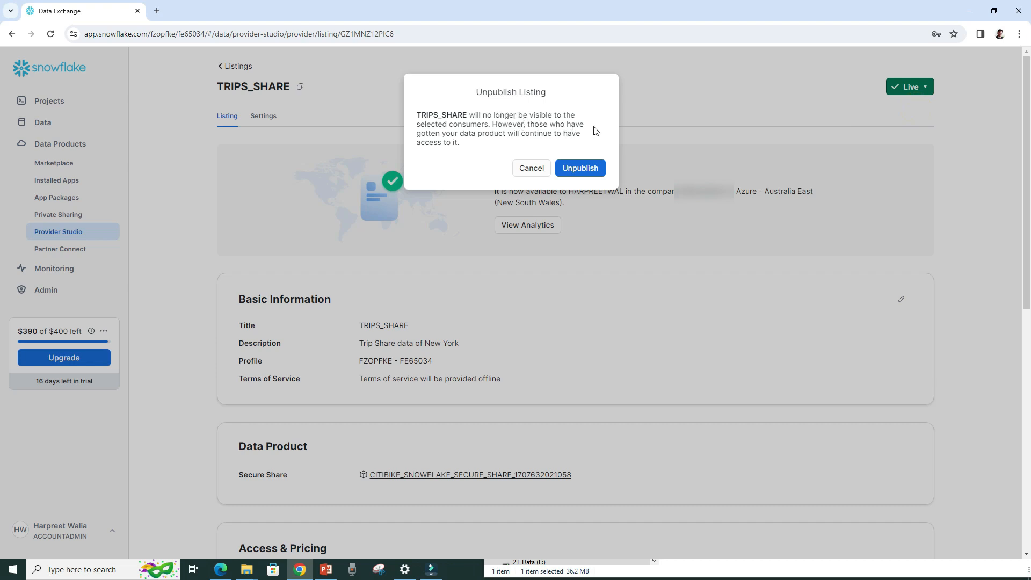
click(582, 169)
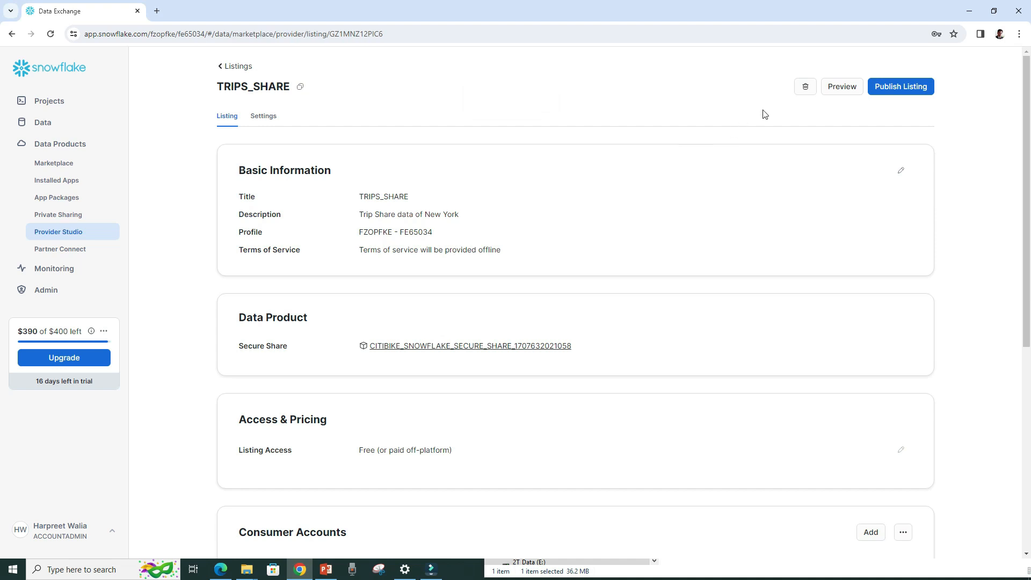
click(804, 92)
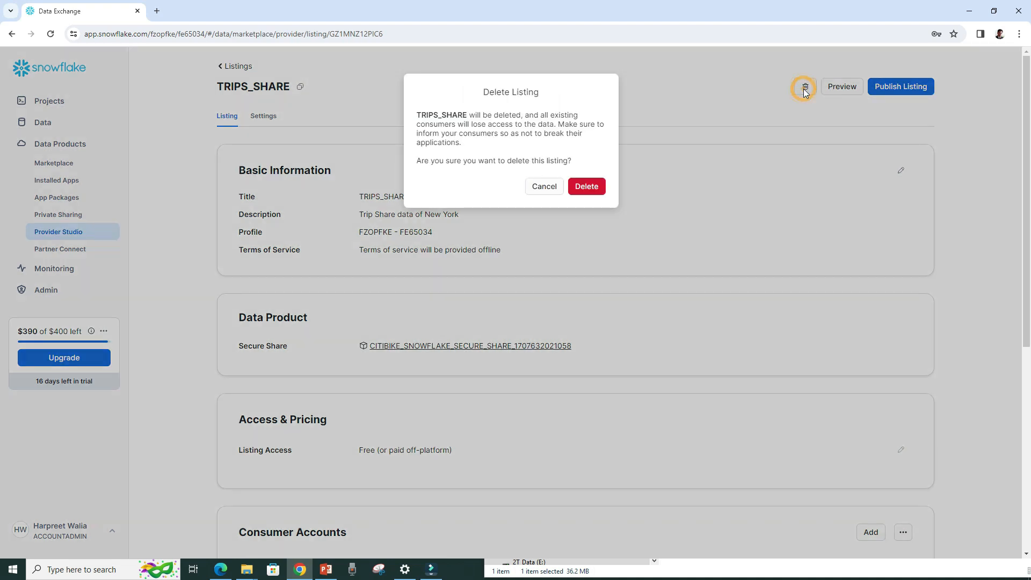
click(591, 188)
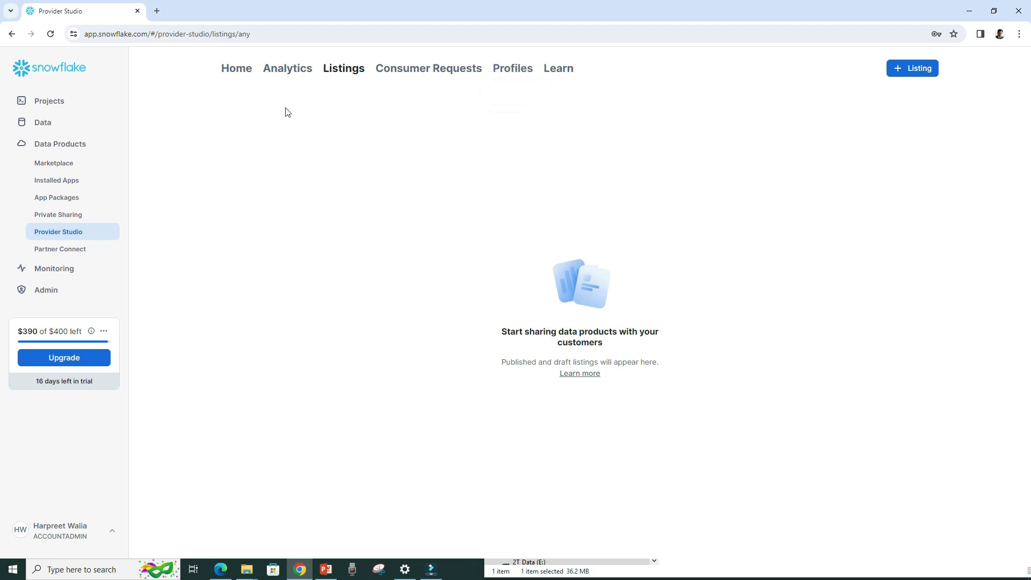
Review the Private Sharing and Marketplace pages to see which shares this account can access.
click(347, 69)
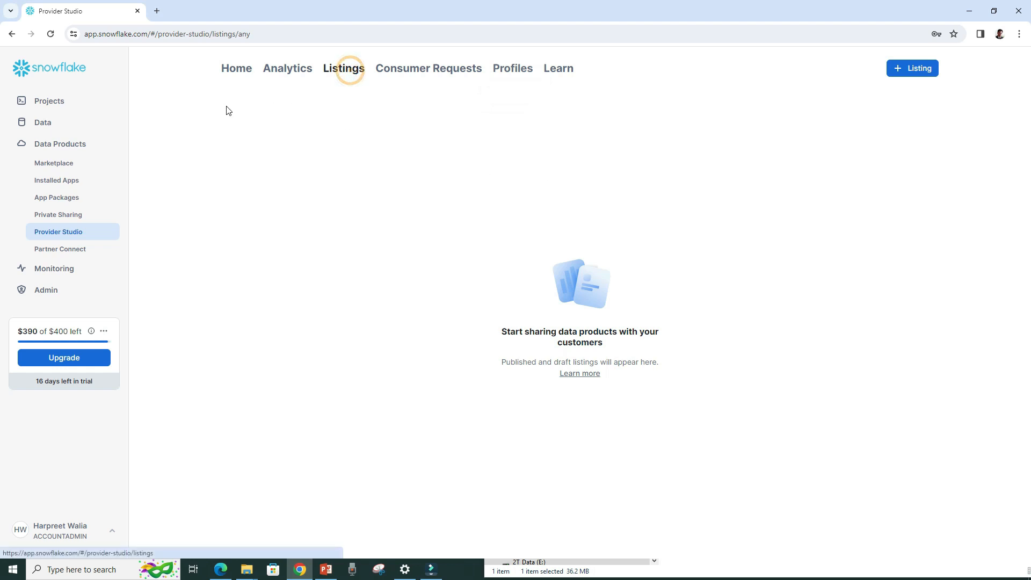
click(64, 217)
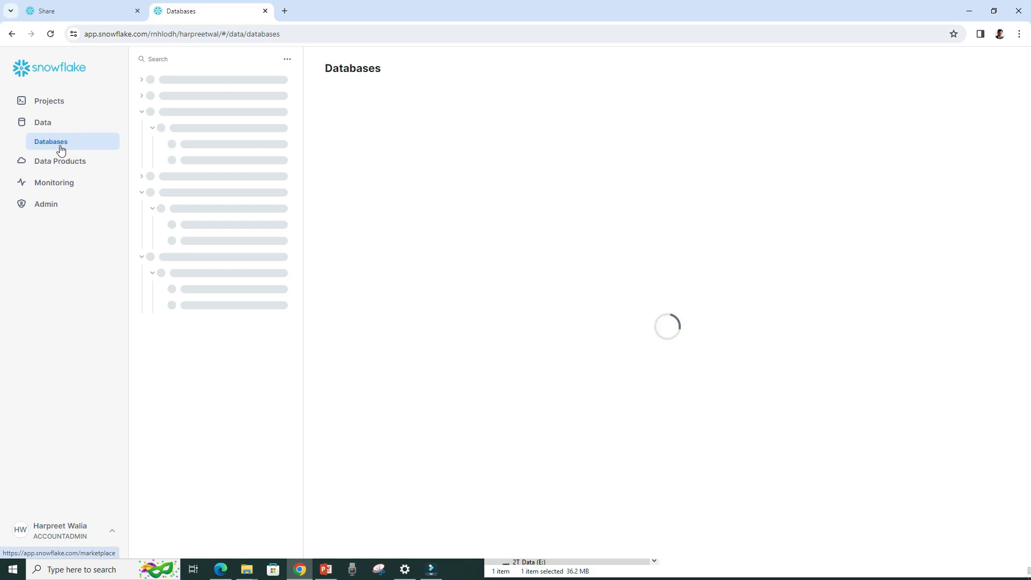
click(48, 164)
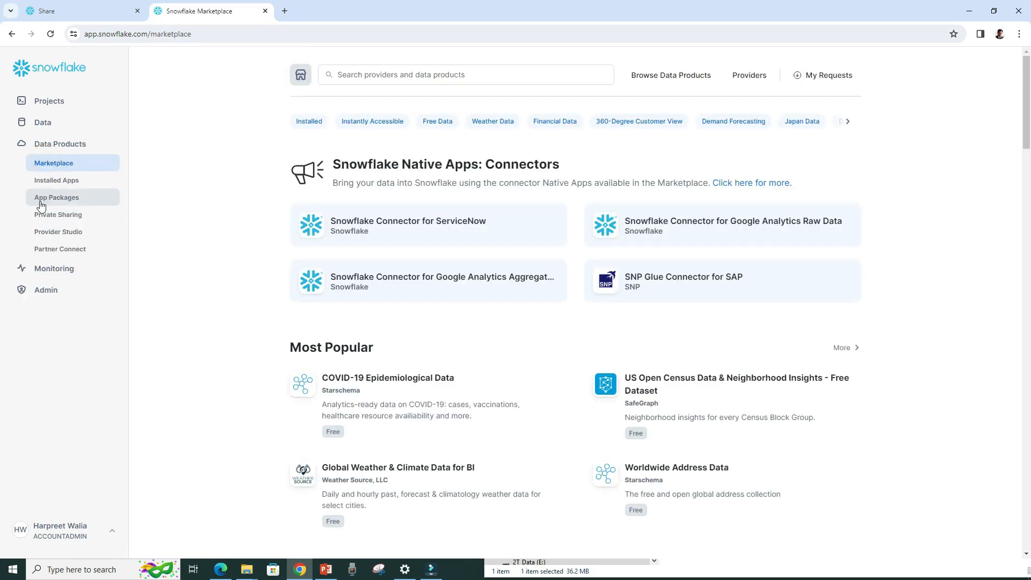
click(44, 215)
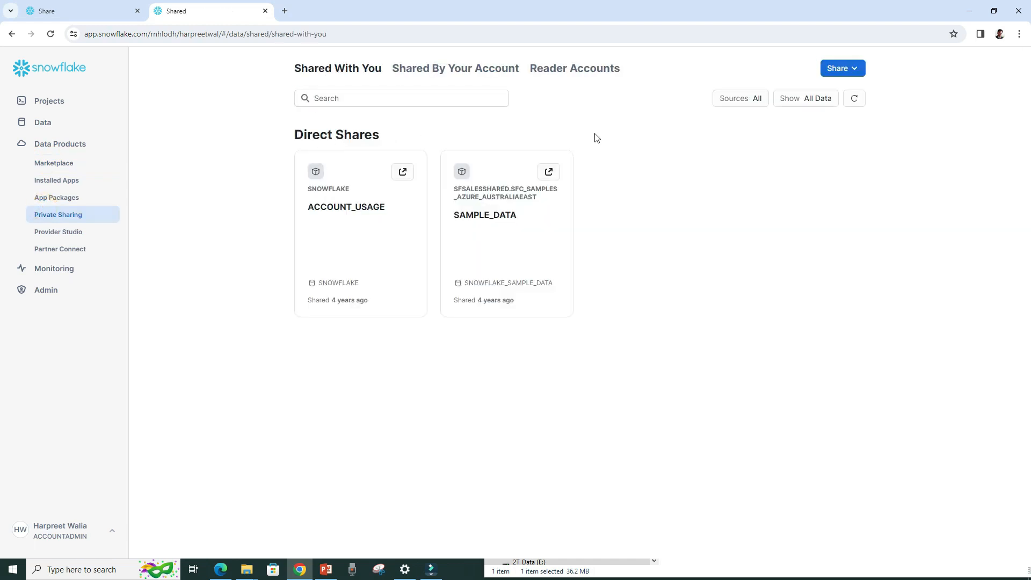
click(84, 13)
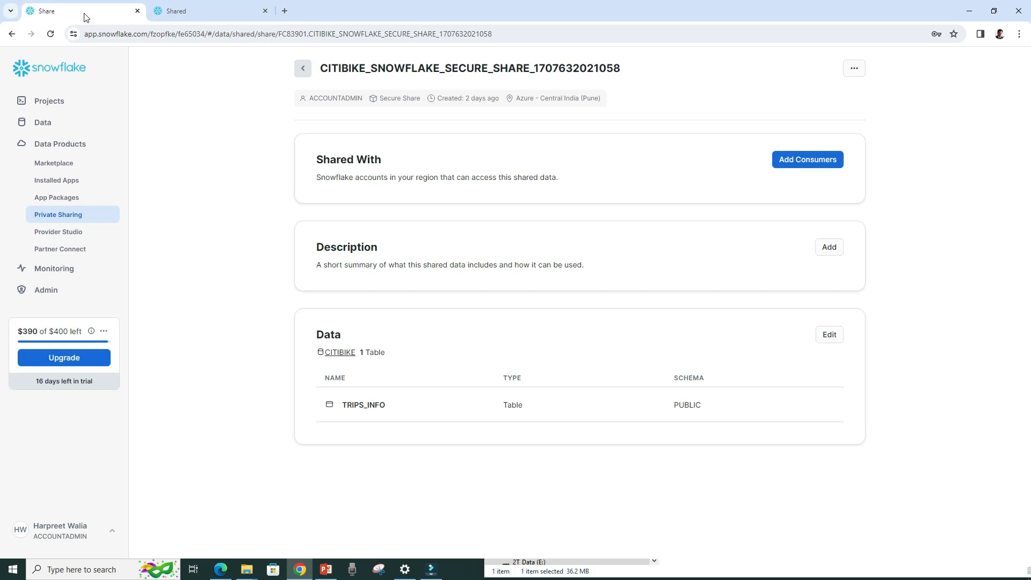
Drop the CITIBIKE secure share from the Shared By Your Account list and confirm.
click(57, 216)
click(447, 72)
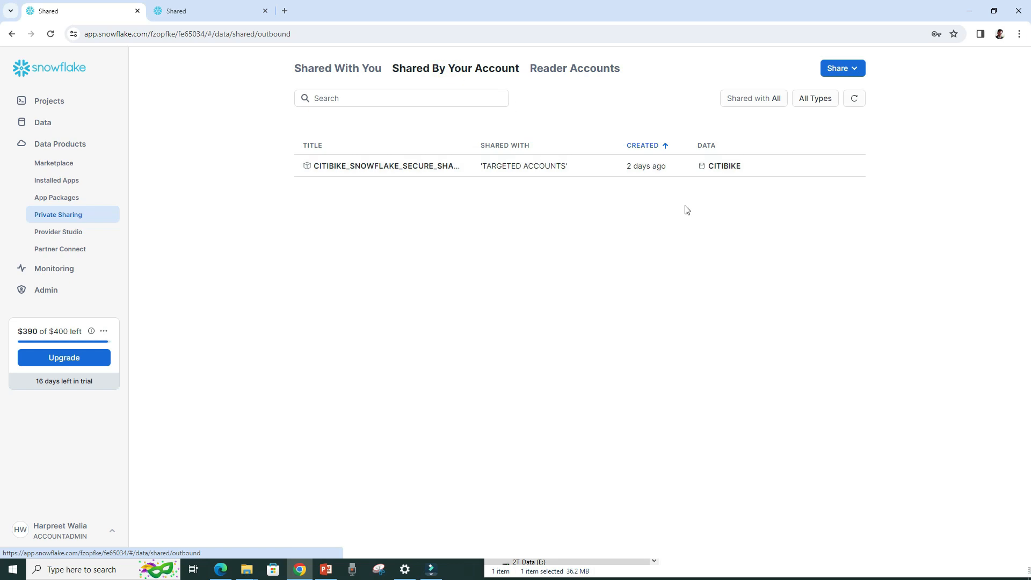
click(656, 166)
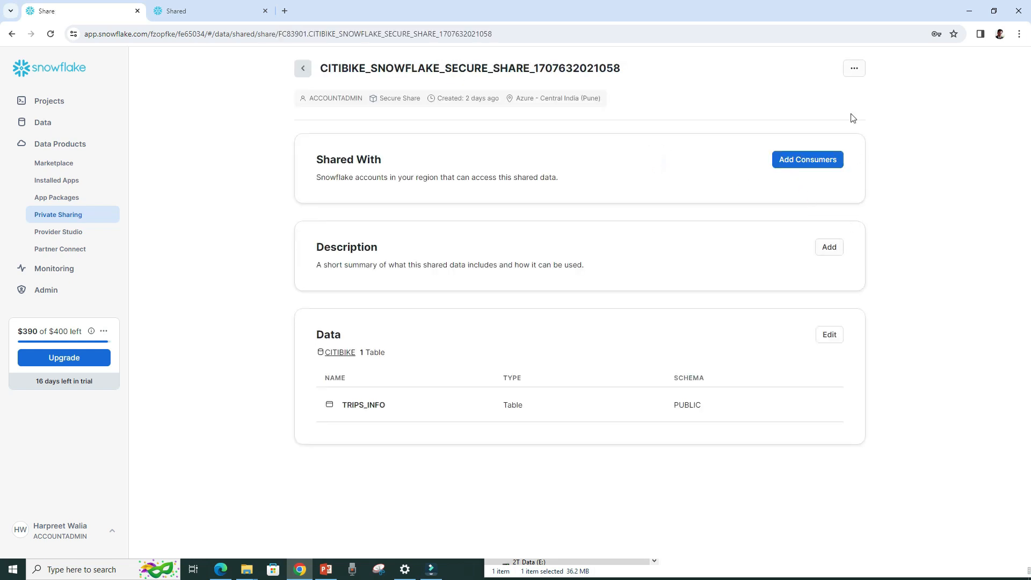
click(854, 68)
click(850, 93)
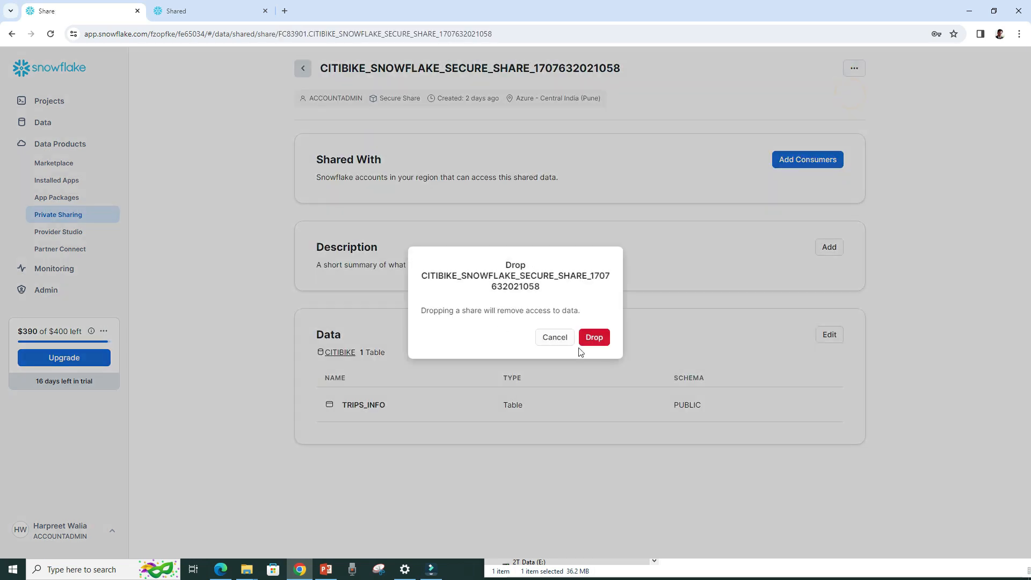
click(595, 339)
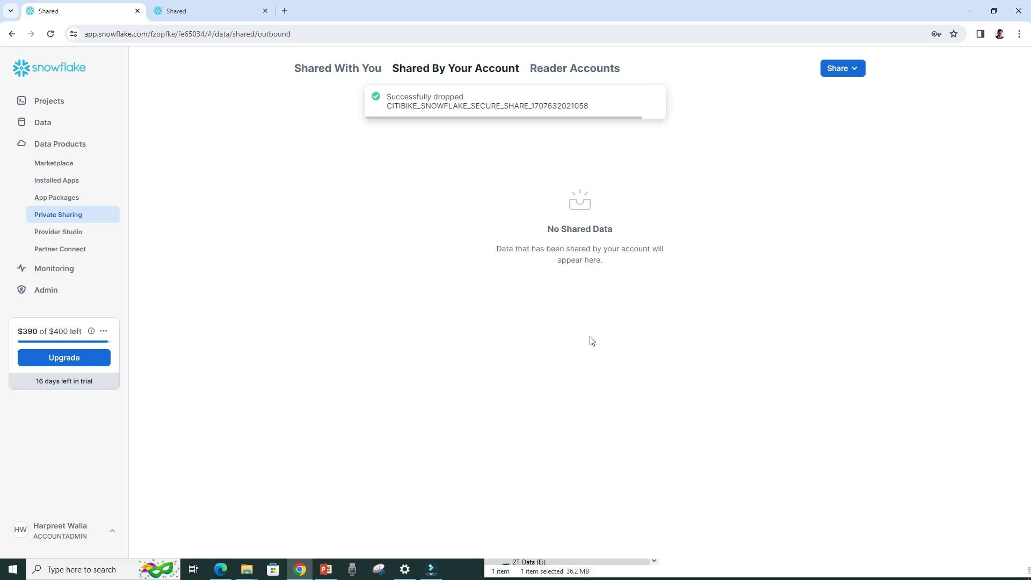
In Worksheet Module 8, run the drop statements for the CITIBIKE and WEATHER databases.
click(63, 102)
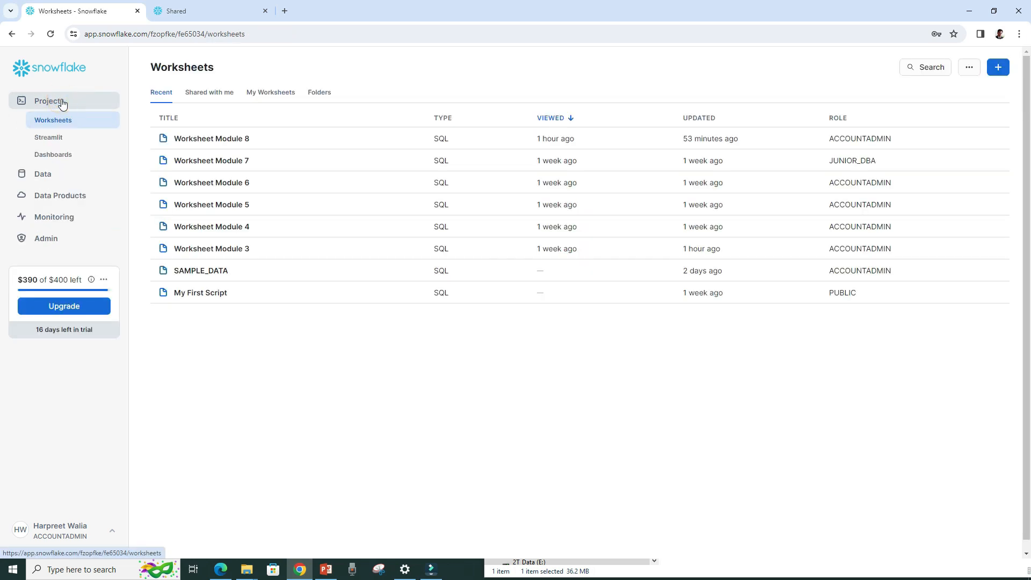
click(188, 139)
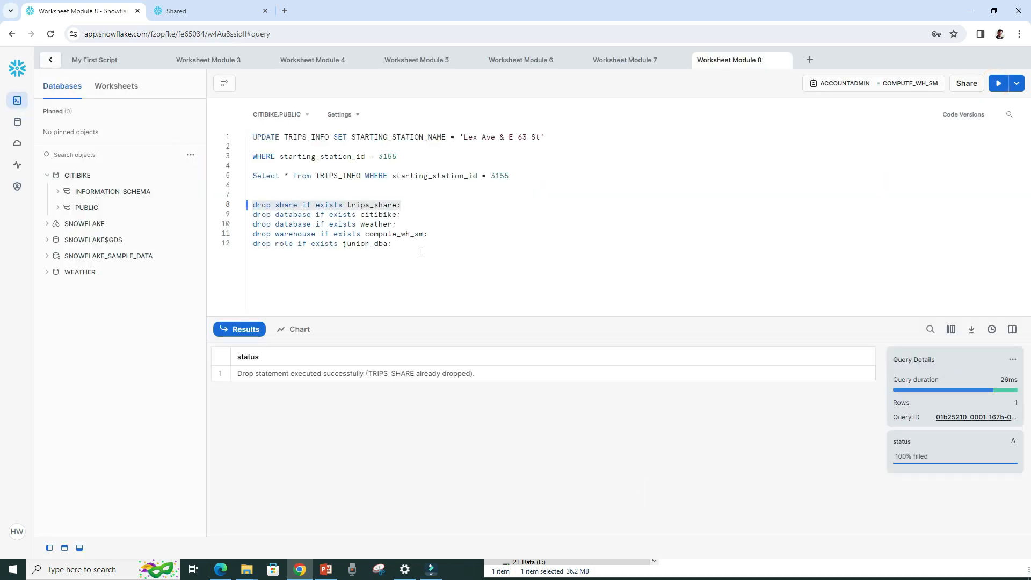
triple_click(418, 214)
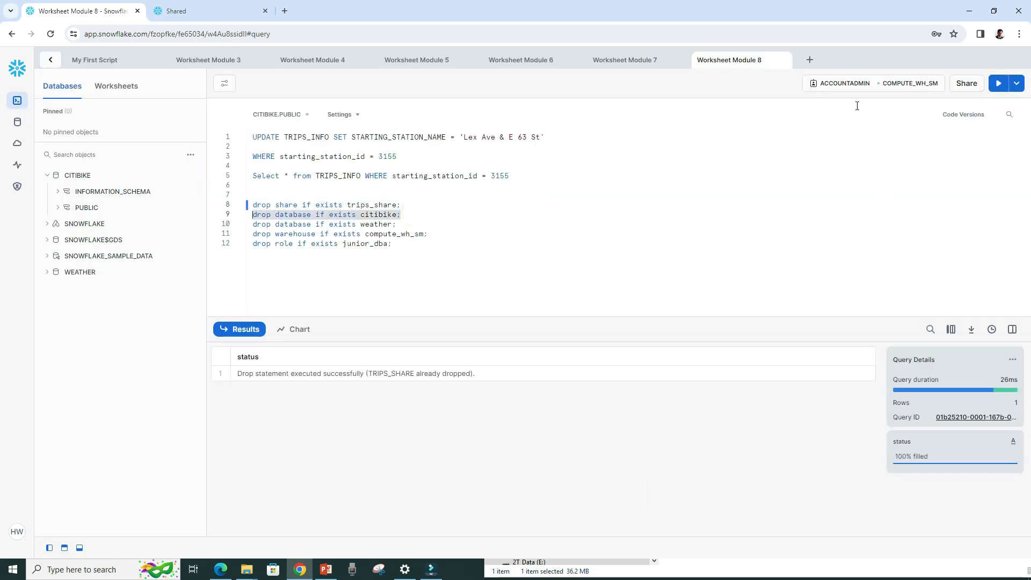
click(998, 85)
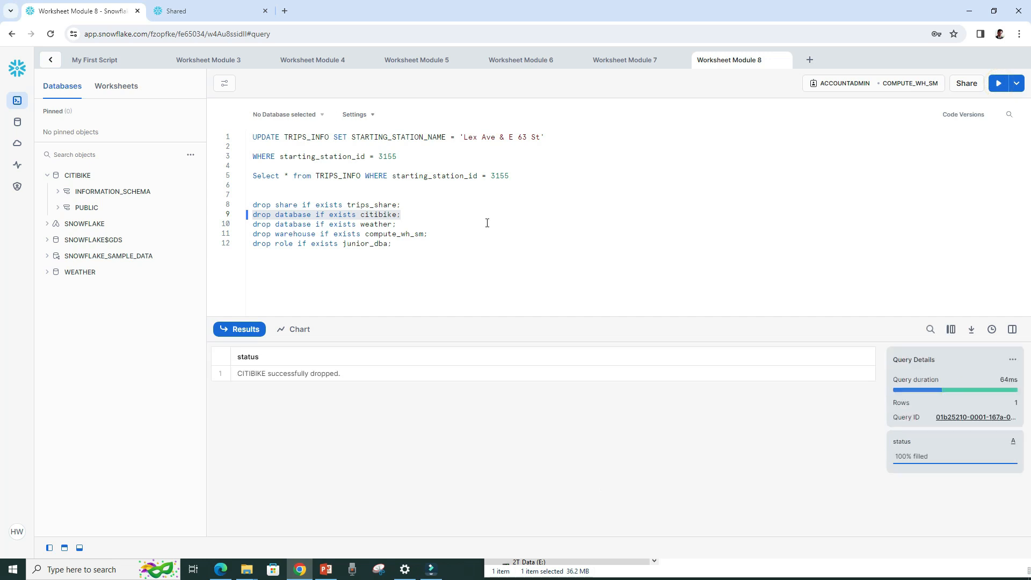
triple_click(418, 224)
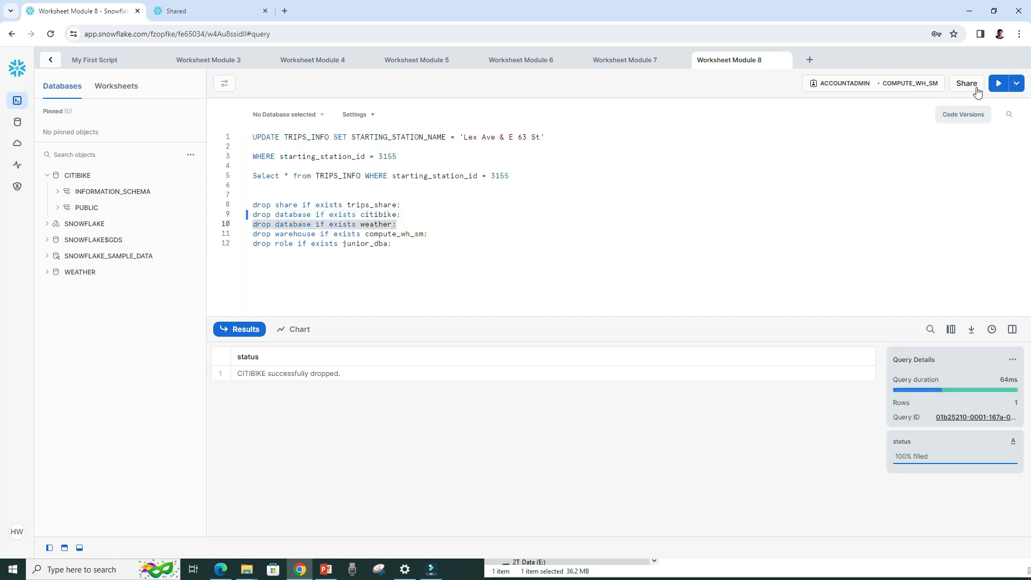
click(999, 86)
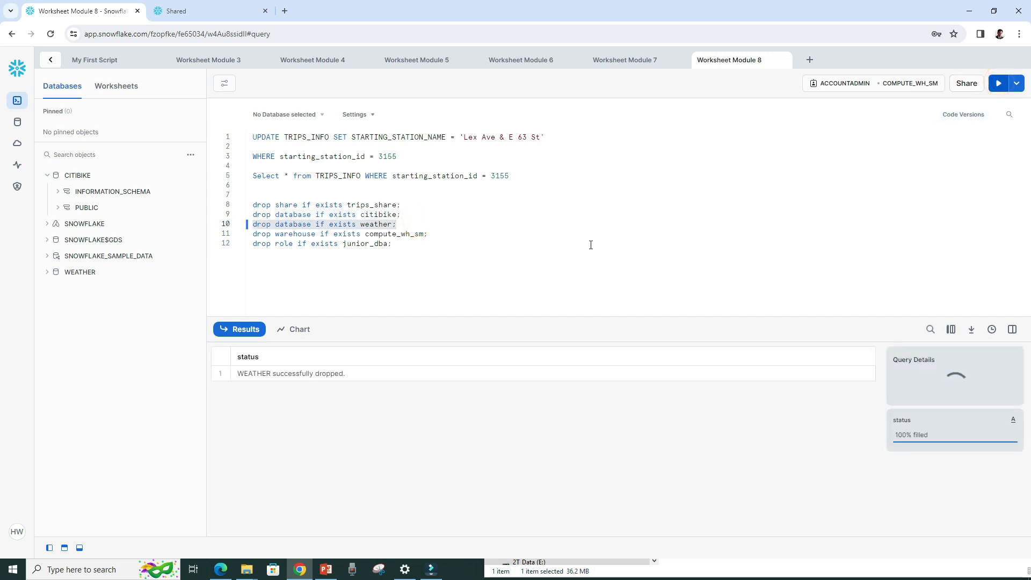
Run the drop statements for the COMPUTE_WH_SM warehouse and the JUNIOR_DBA role.
triple_click(453, 234)
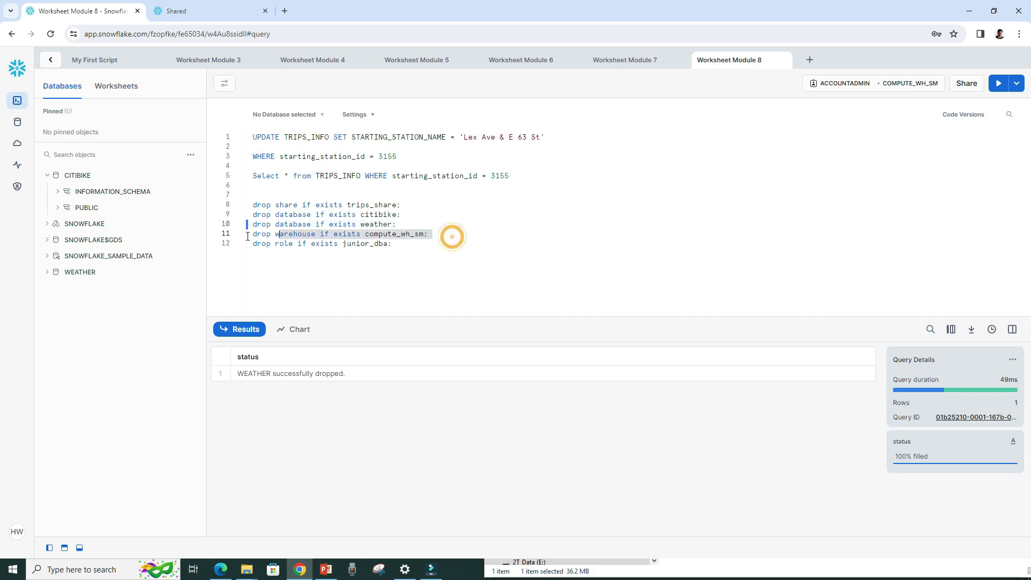
click(993, 86)
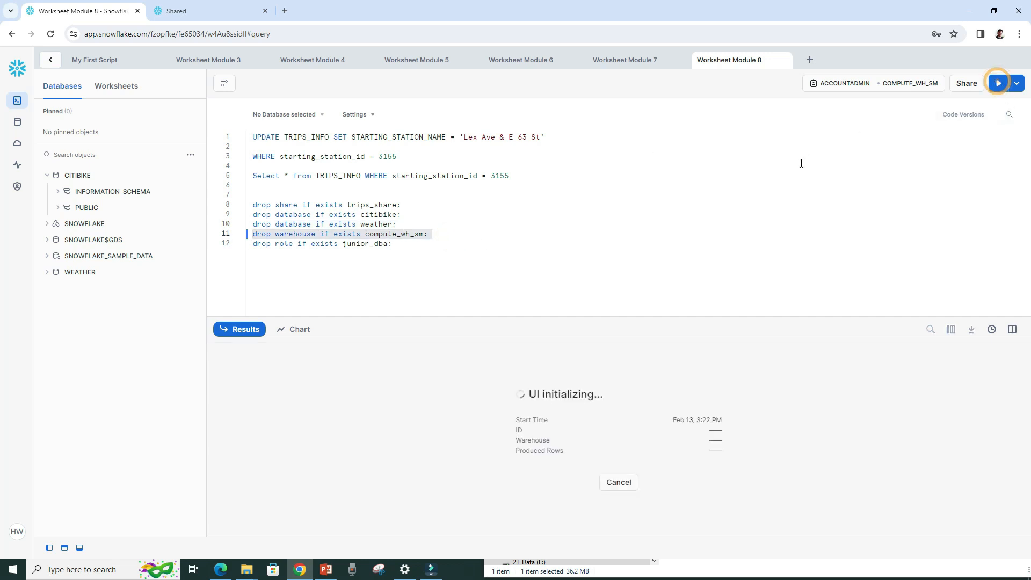
drag(406, 244, 252, 244)
click(999, 84)
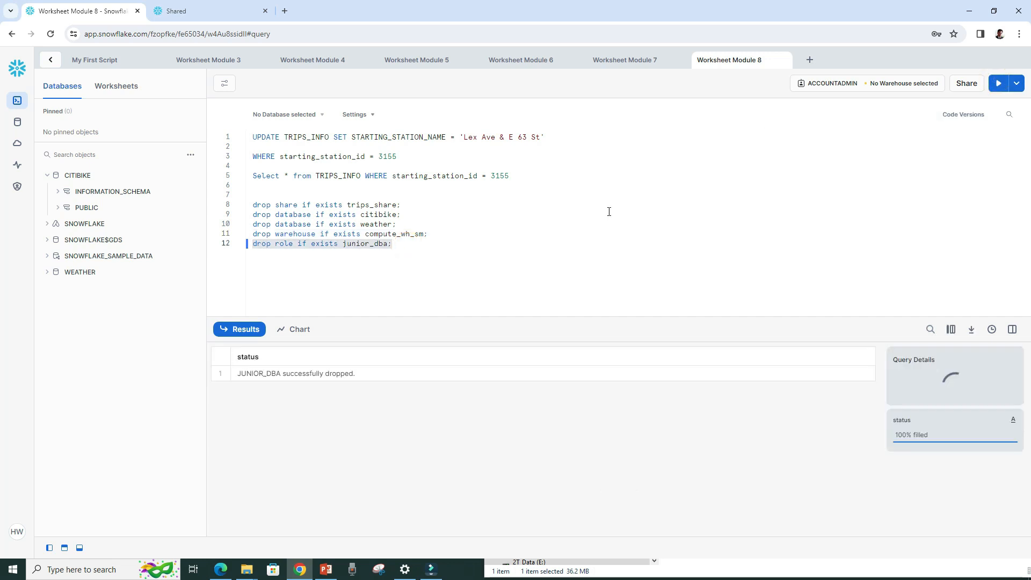
click(542, 261)
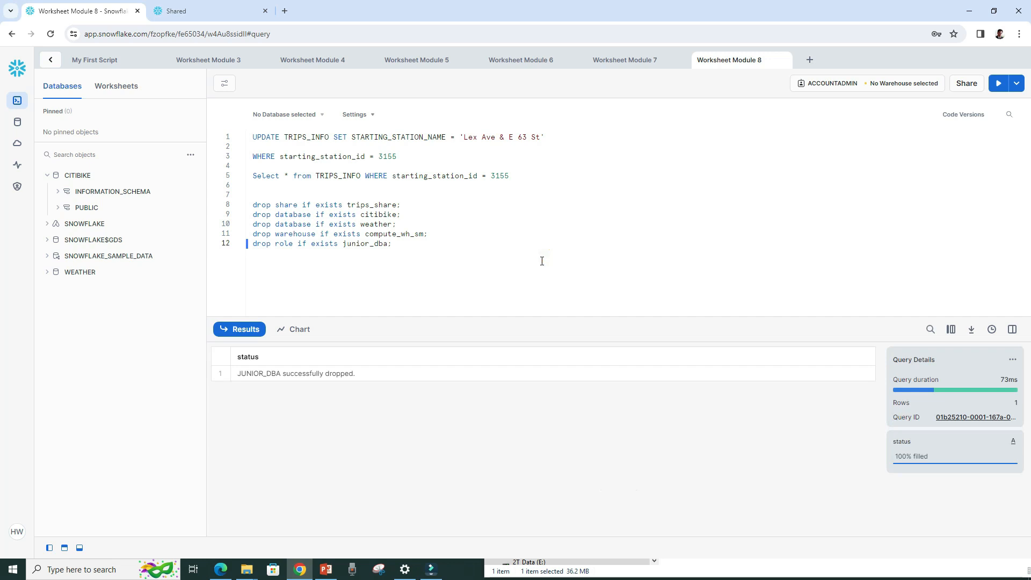